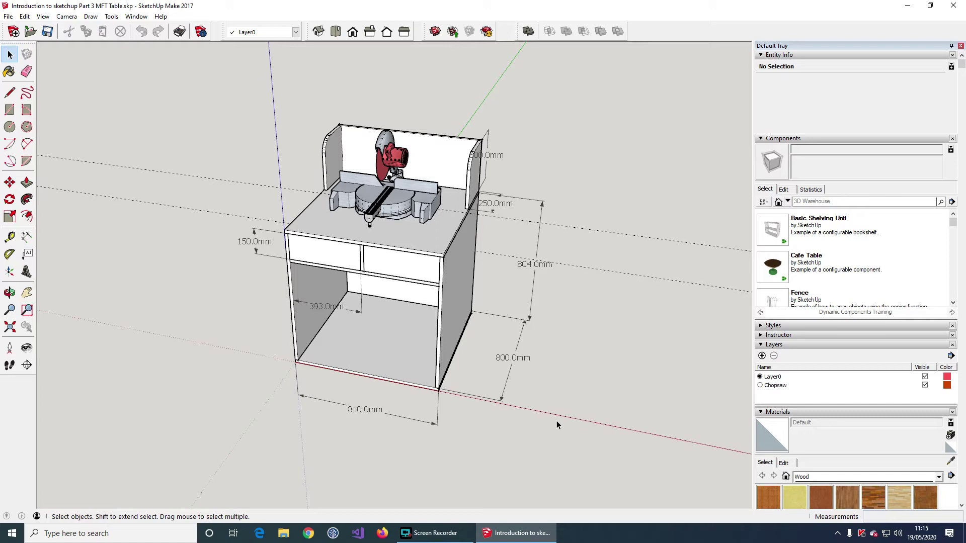
# Step: Make the whole chopsaw cabinet, including the saw and dimensions, a component named "Chopsaw Complete" with gluing set to Any
pyautogui.keyDown('shift'); pyautogui.moveTo(604, 406); pyautogui.dragTo(539, 397, button='middle'); pyautogui.keyUp('shift')
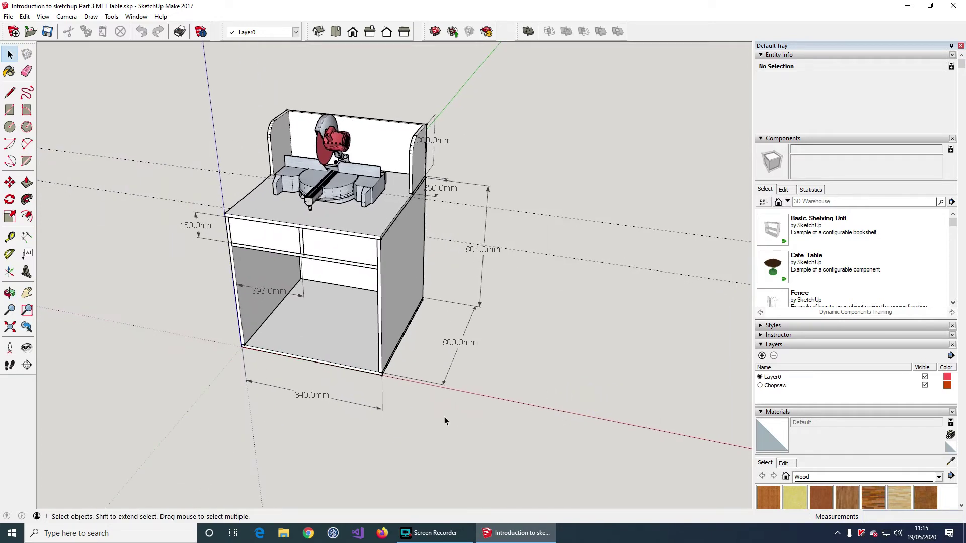
pyautogui.moveTo(134, 428)
pyautogui.mouseDown()
pyautogui.moveTo(572, 333)
pyautogui.moveTo(623, 94)
pyautogui.mouseUp()
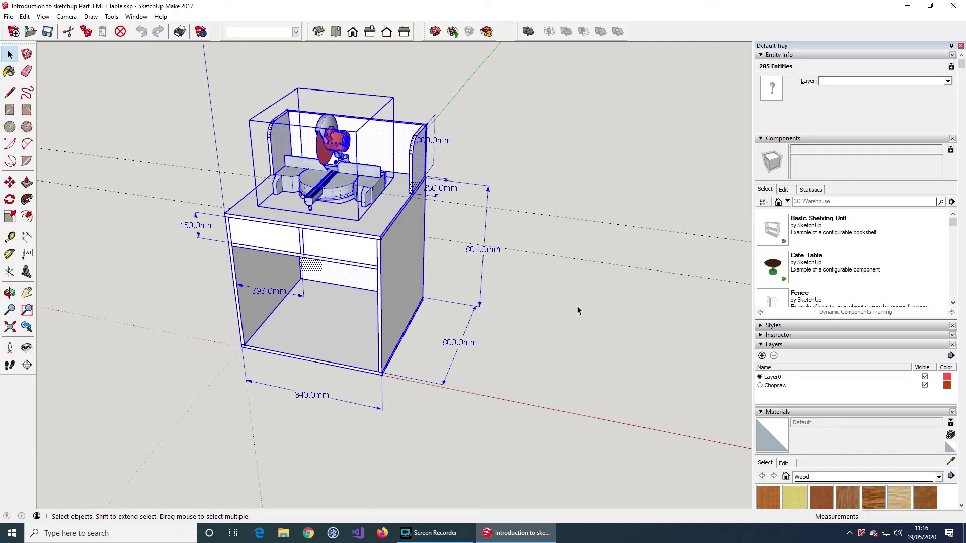
pyautogui.rightClick(398, 259)
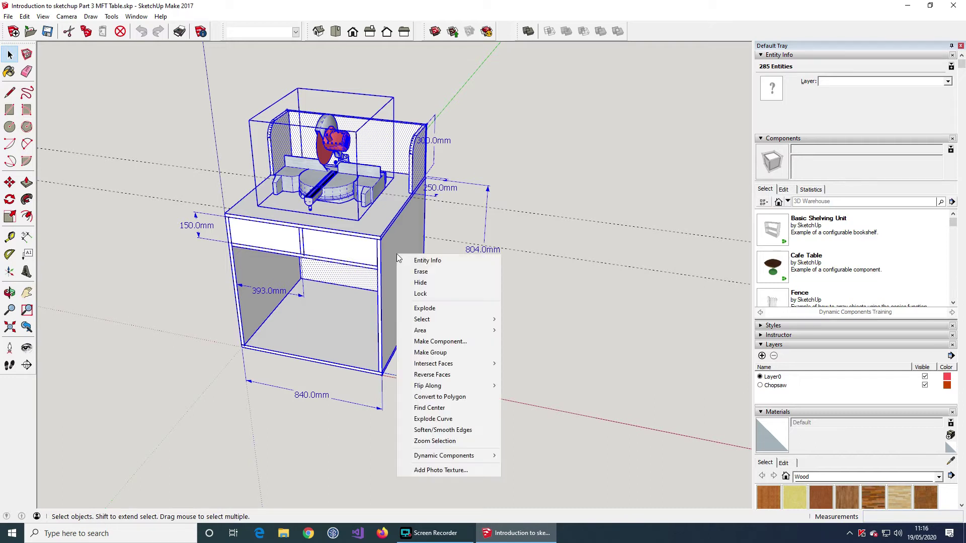
pyautogui.click(469, 342)
pyautogui.write('Chopsaw Complete')
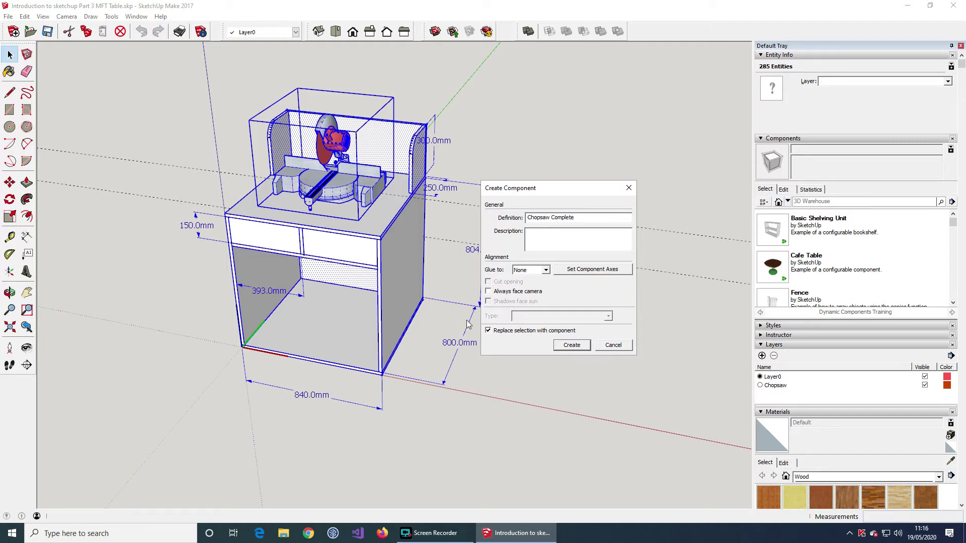
pyautogui.click(546, 270)
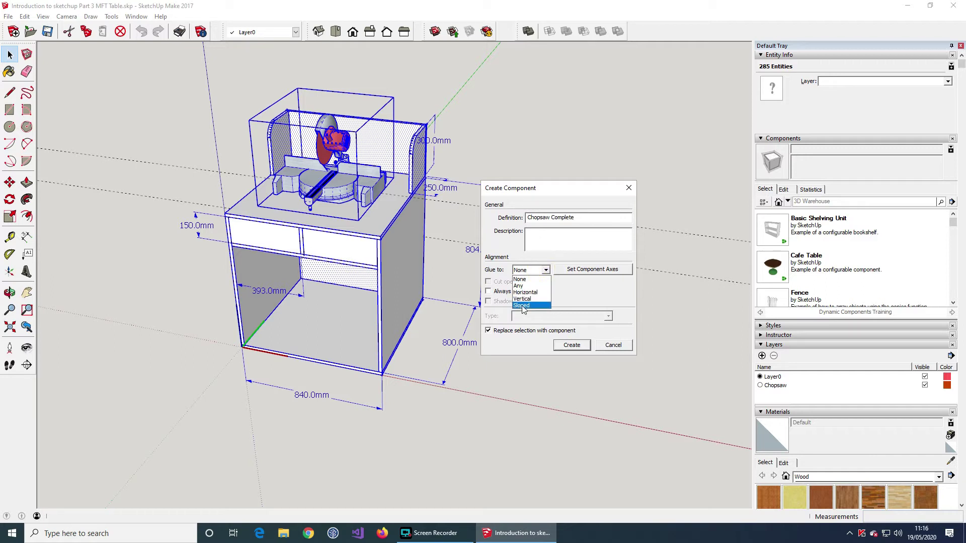
pyautogui.click(523, 286)
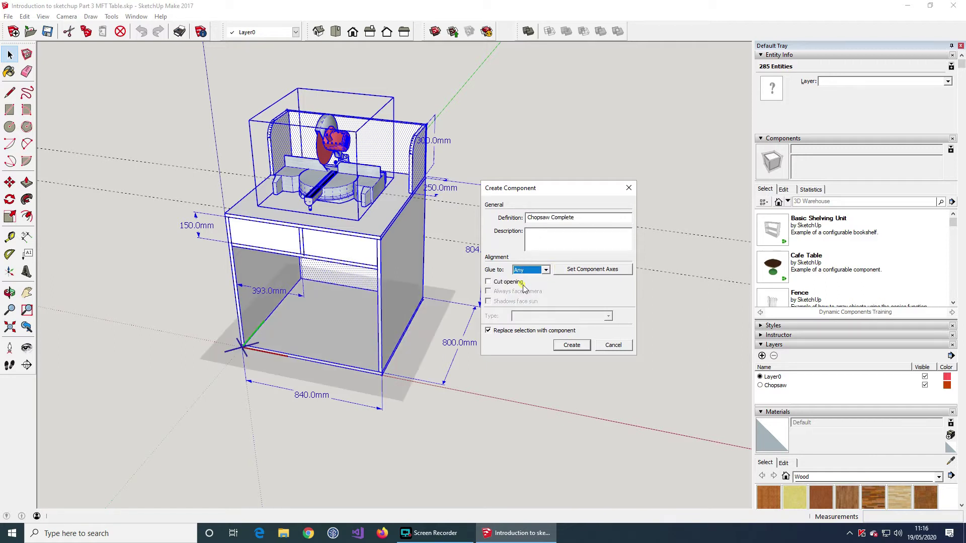
pyautogui.click(580, 350)
# Step: Assign the Chopsaw Complete component to the Chopsaw layer and move it about 2561 mm away from the origin
pyautogui.click(297, 34)
pyautogui.click(249, 51)
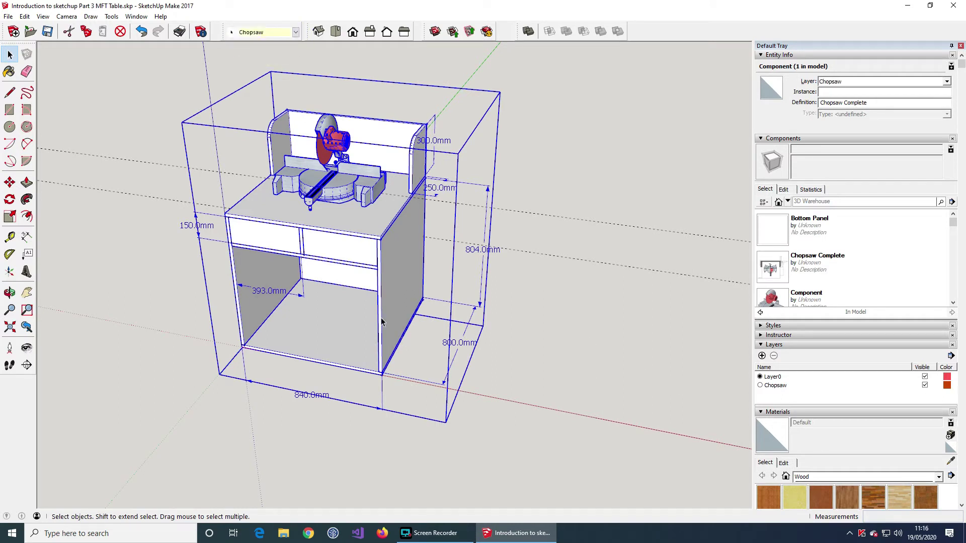
pyautogui.click(9, 182)
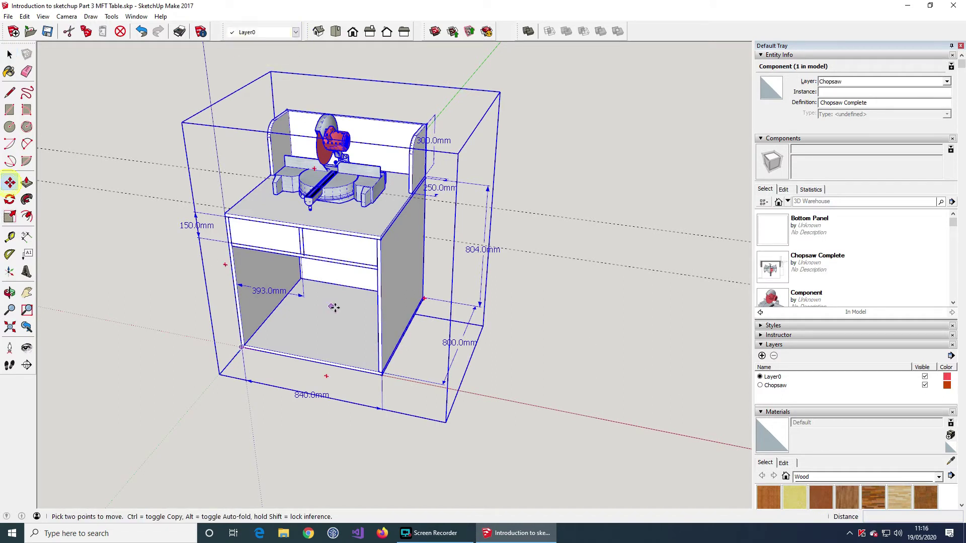
pyautogui.click(393, 312)
pyautogui.click(167, 181)
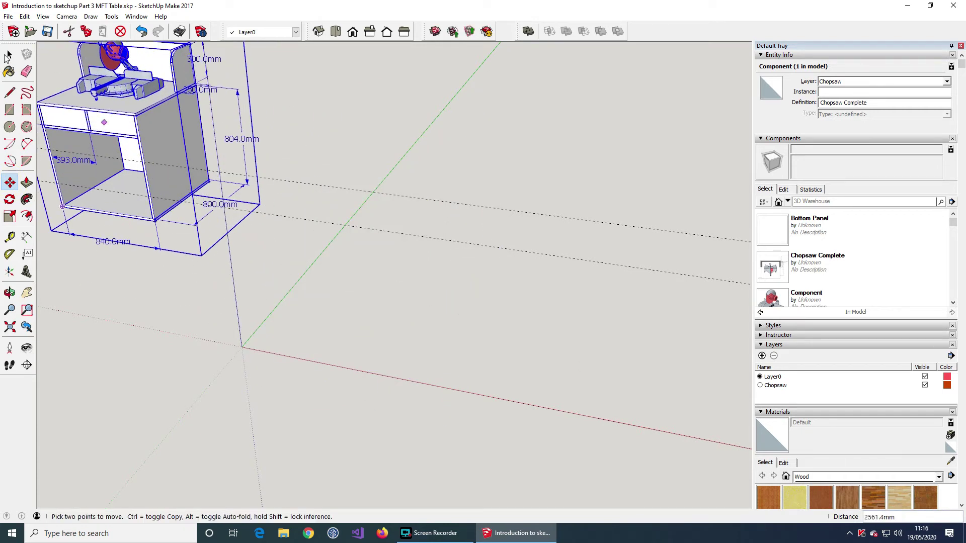
pyautogui.click(9, 55)
pyautogui.click(459, 304)
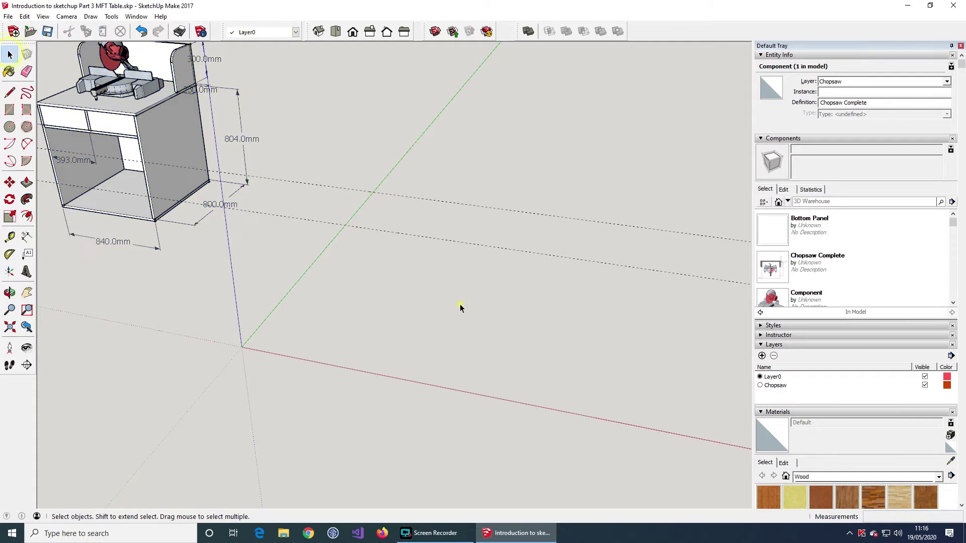
# Step: Hide the Chopsaw layer and erase the two leftover dashed guide lines
pyautogui.click(924, 385)
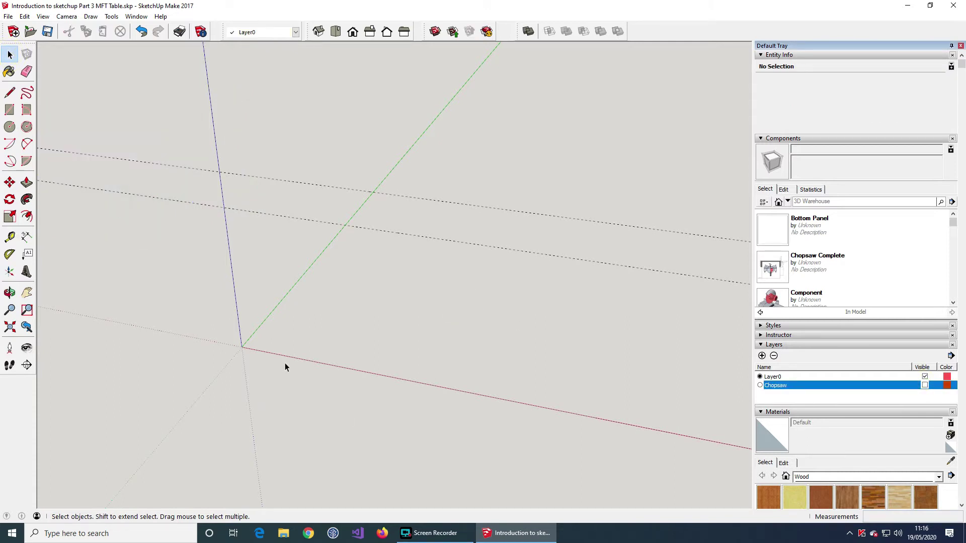
pyautogui.click(26, 72)
pyautogui.click(506, 246)
pyautogui.click(512, 209)
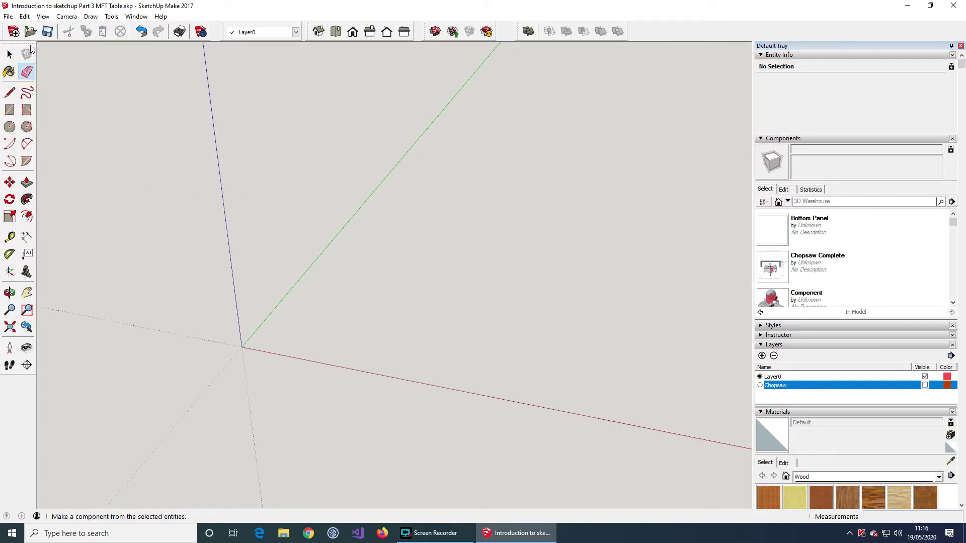
pyautogui.click(10, 56)
# Step: Draw a rectangle with lines on the ground plane from the origin, 800 mm along the green axis and 1150 mm along the red
pyautogui.click(10, 93)
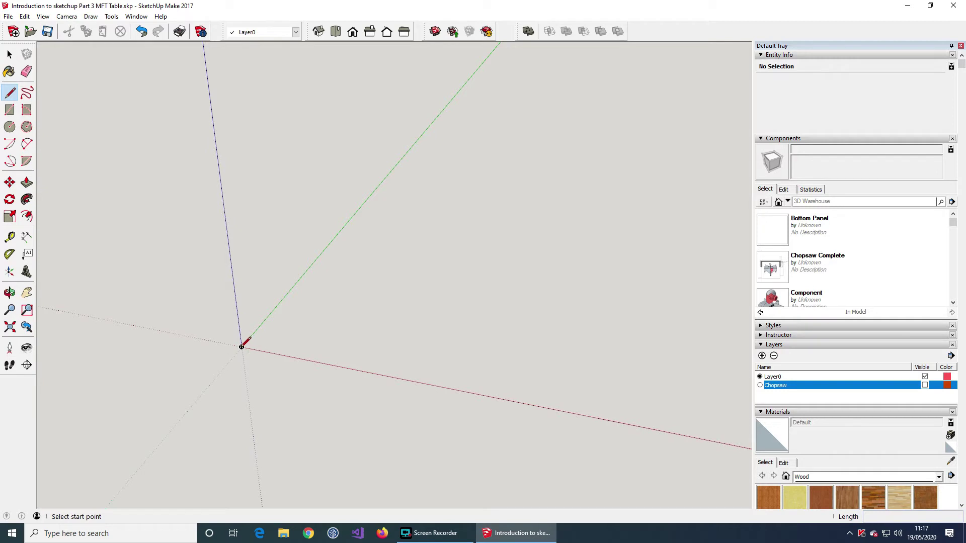
pyautogui.click(241, 347)
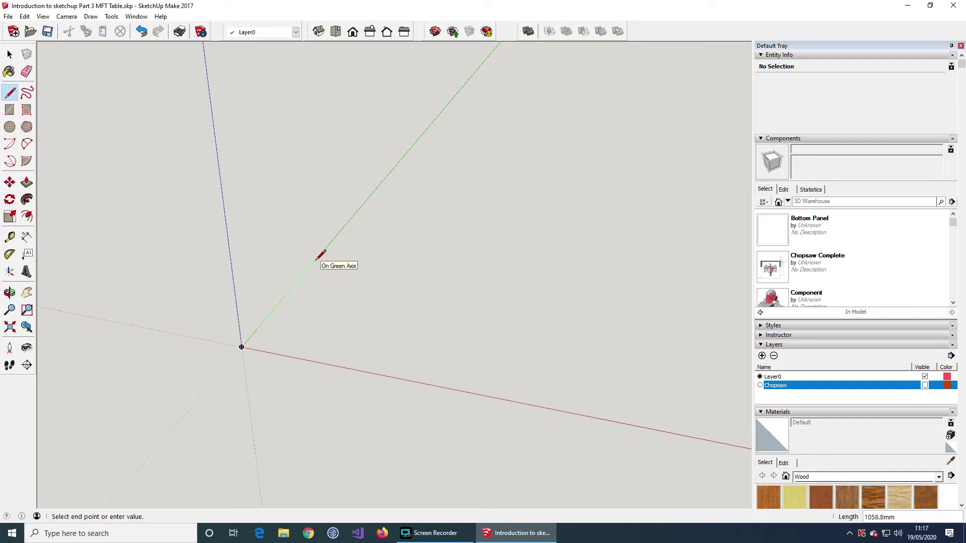
pyautogui.write('800')
pyautogui.press('Return')
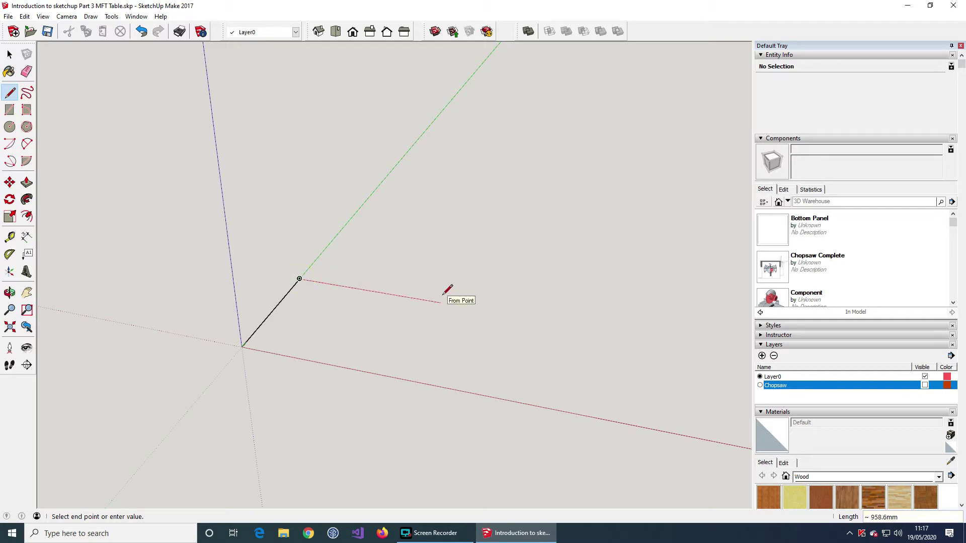
pyautogui.write('1150')
pyautogui.press('Return')
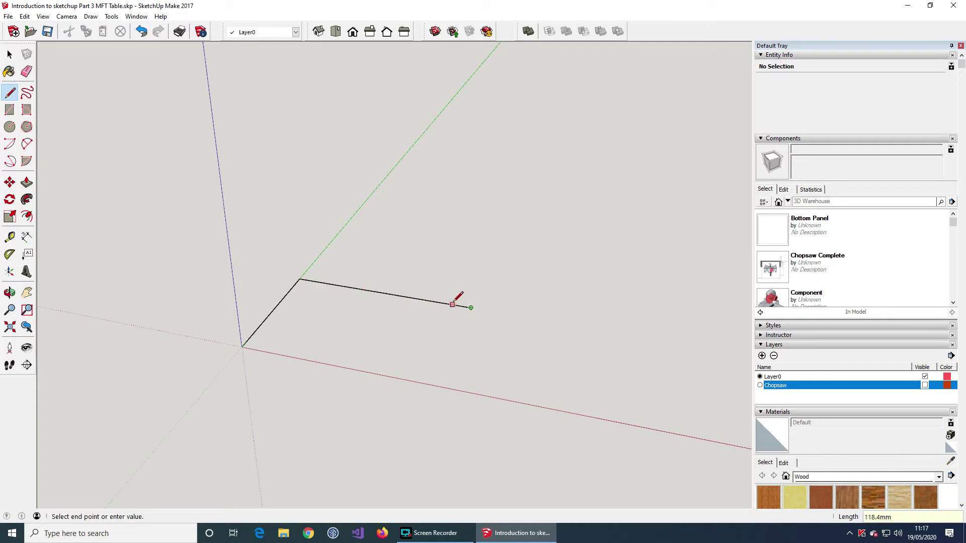
pyautogui.click(437, 386)
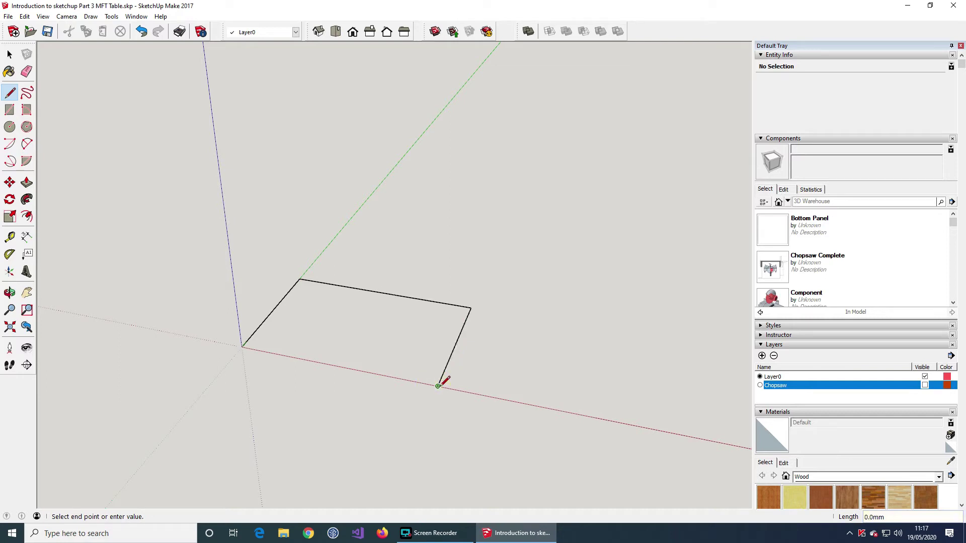
pyautogui.click(242, 347)
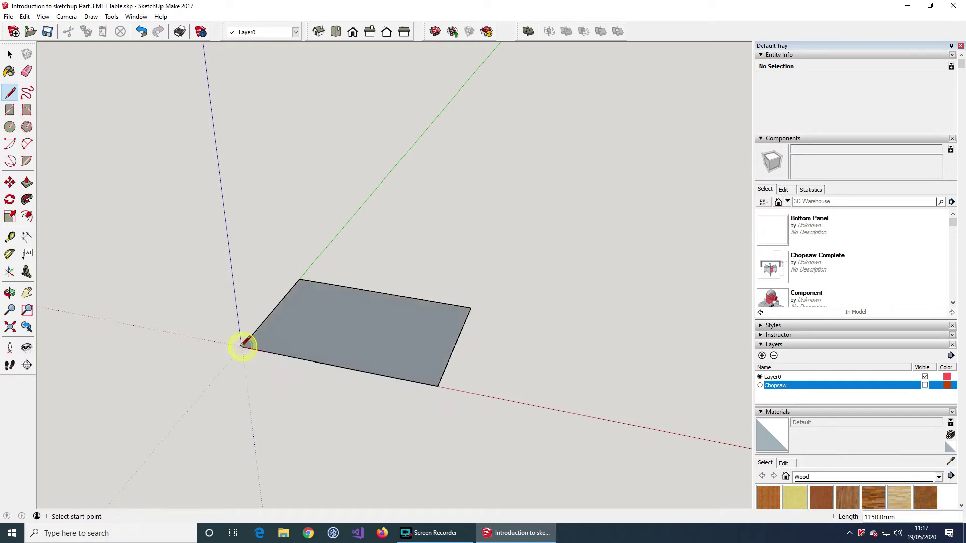
# Step: Push/Pull the ground rectangle upward to a thickness of 18 mm
pyautogui.click(31, 181)
pyautogui.click(365, 327)
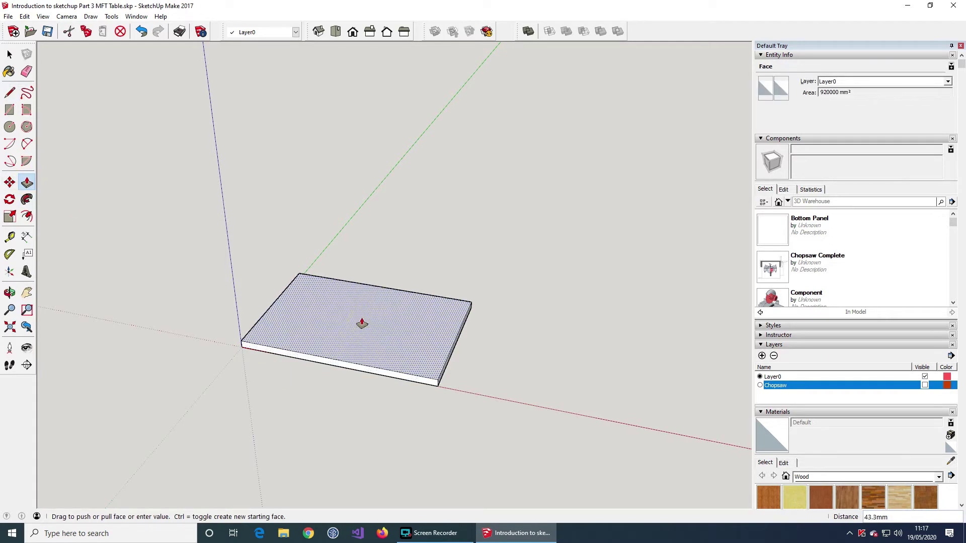
pyautogui.write('18')
pyautogui.press('Return')
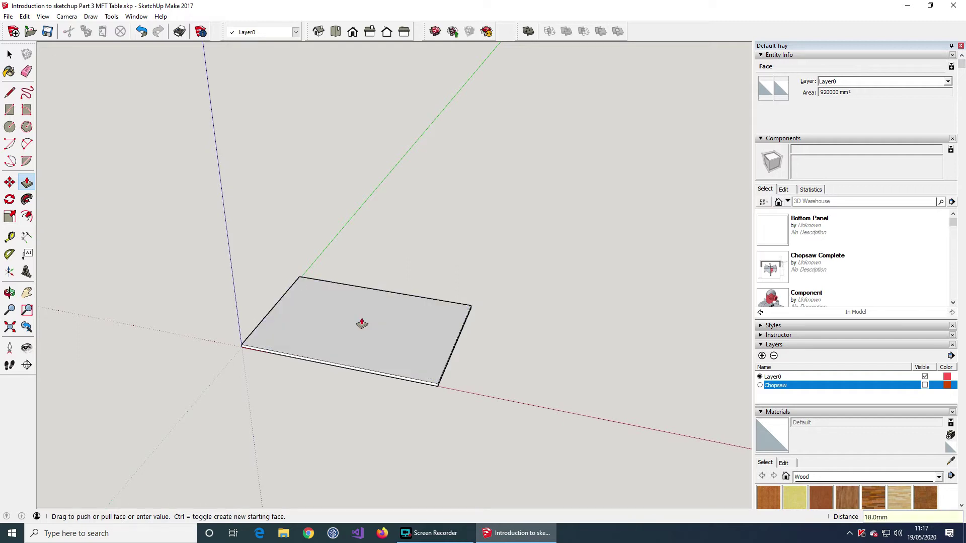
# Step: Make the flat panel a component named "MFT Top Bottom Panel" with gluing set to Any
pyautogui.click(10, 55)
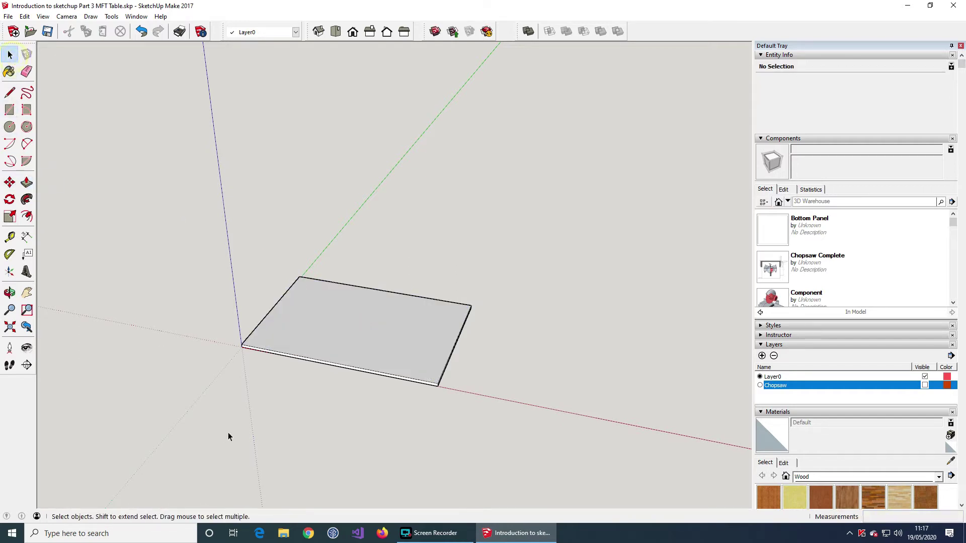
pyautogui.moveTo(200, 395); pyautogui.dragTo(574, 208)
pyautogui.rightClick(345, 334)
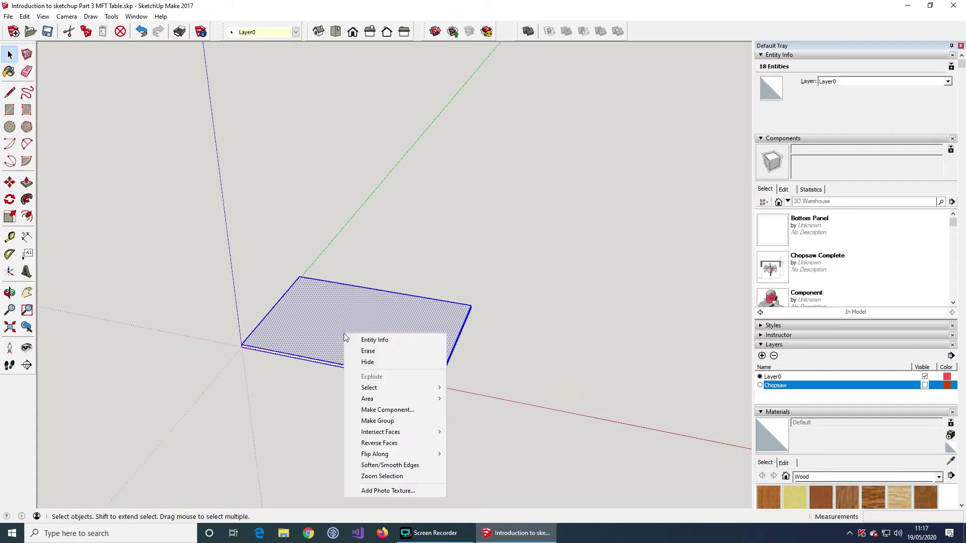
pyautogui.click(409, 410)
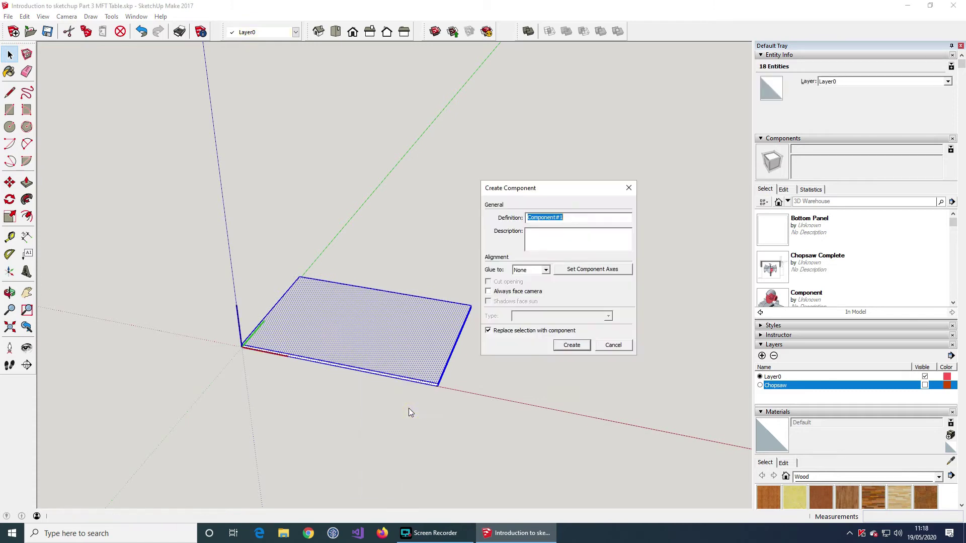
pyautogui.write('MFT Top Bottom Panel')
pyautogui.click(546, 270)
pyautogui.click(523, 286)
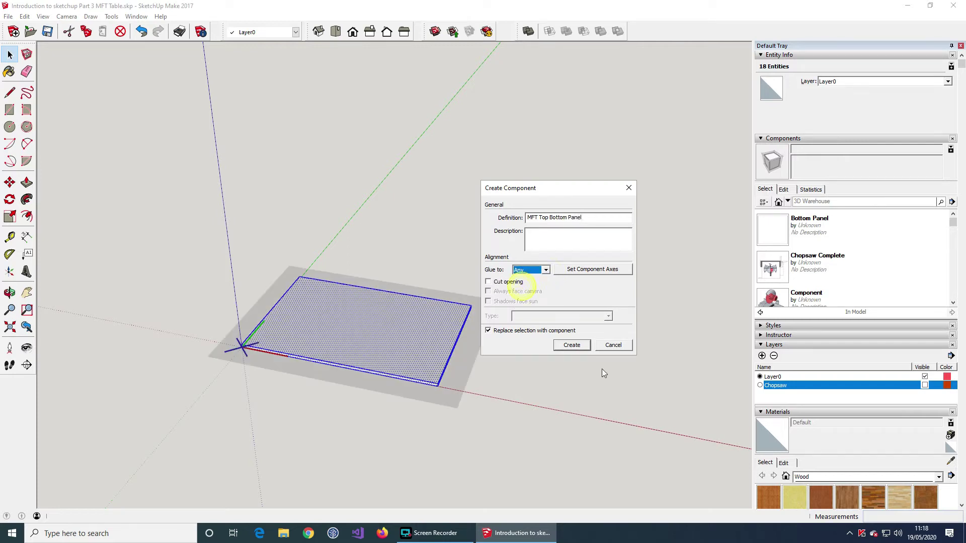
pyautogui.click(572, 345)
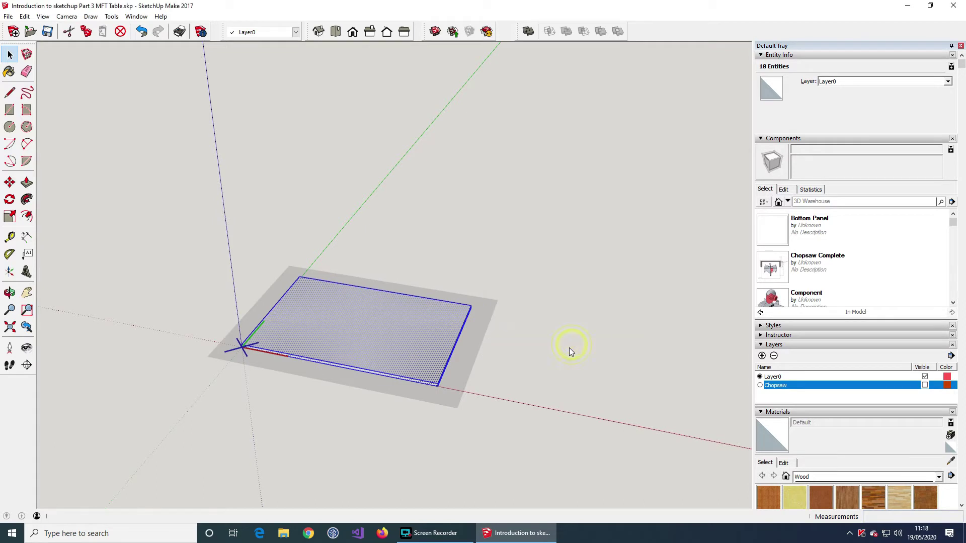
pyautogui.click(549, 380)
# Step: Place a guide point on the red axis 1500 mm from the origin with the Tape Measure
pyautogui.moveTo(573, 370); pyautogui.dragTo(469, 362, button='middle')
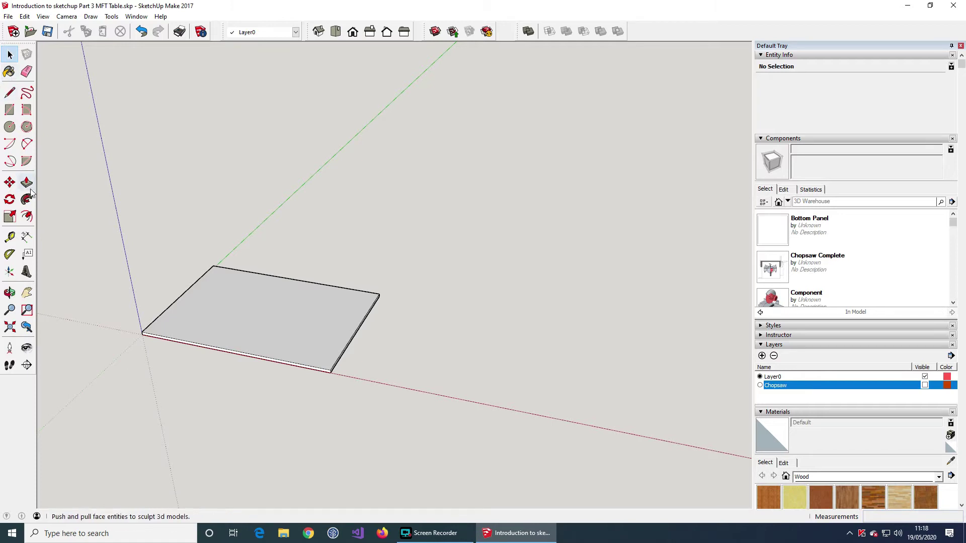
pyautogui.click(9, 236)
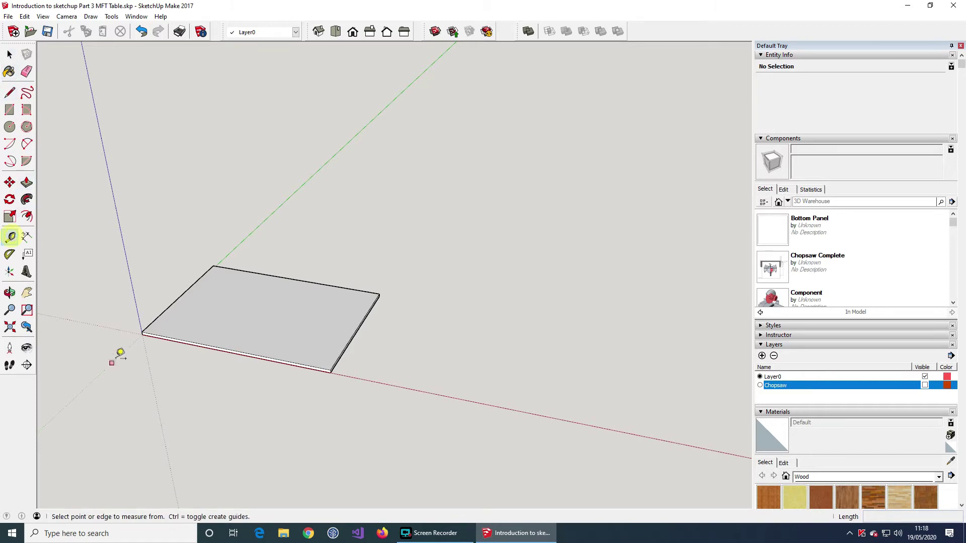
pyautogui.click(142, 334)
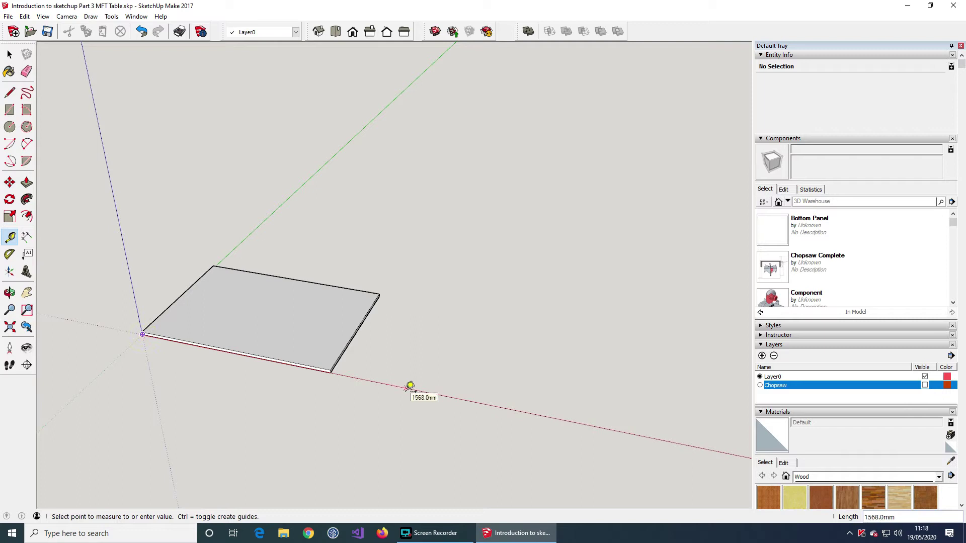
pyautogui.write('1500')
pyautogui.press('Return')
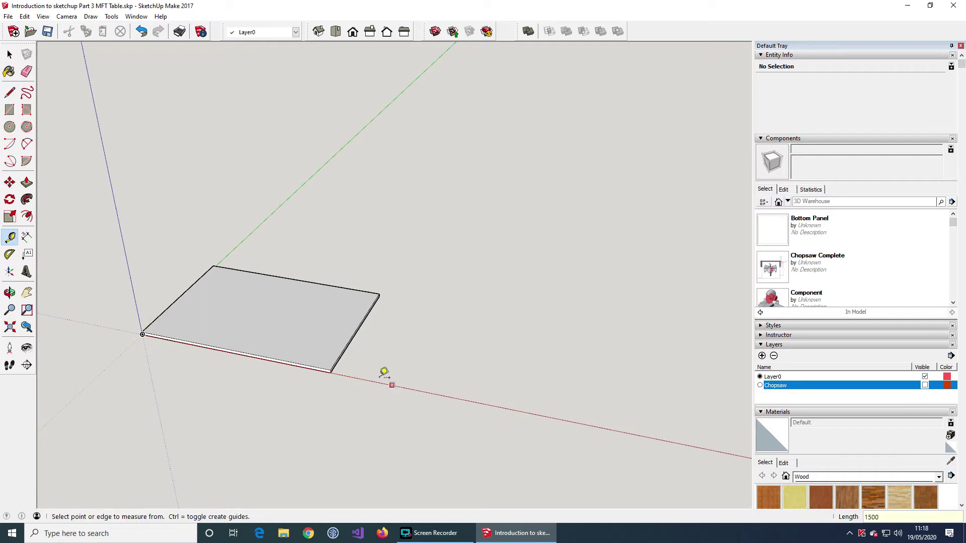
# Step: Draw an upright rectangle with lines from the guide point, 800 mm along the green axis and 670 mm high
pyautogui.click(9, 92)
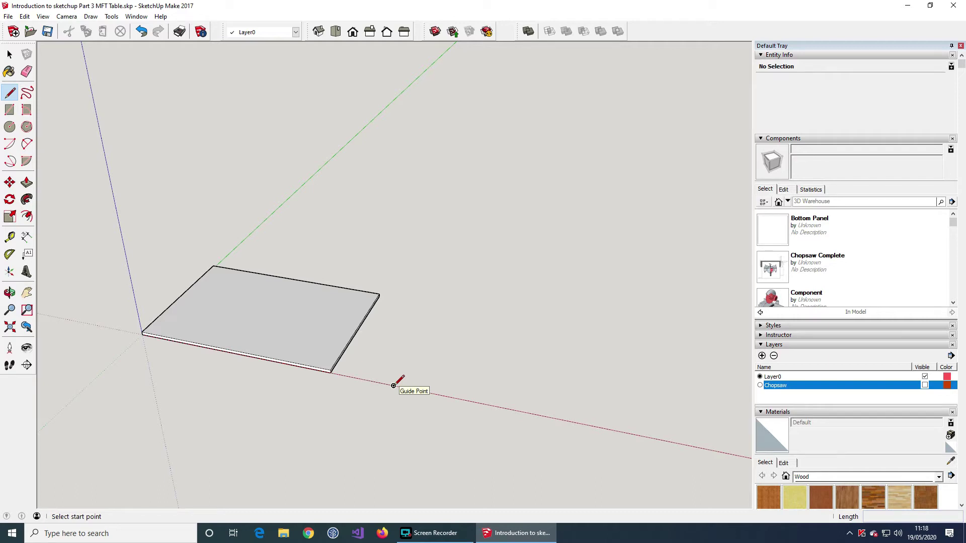
pyautogui.click(393, 386)
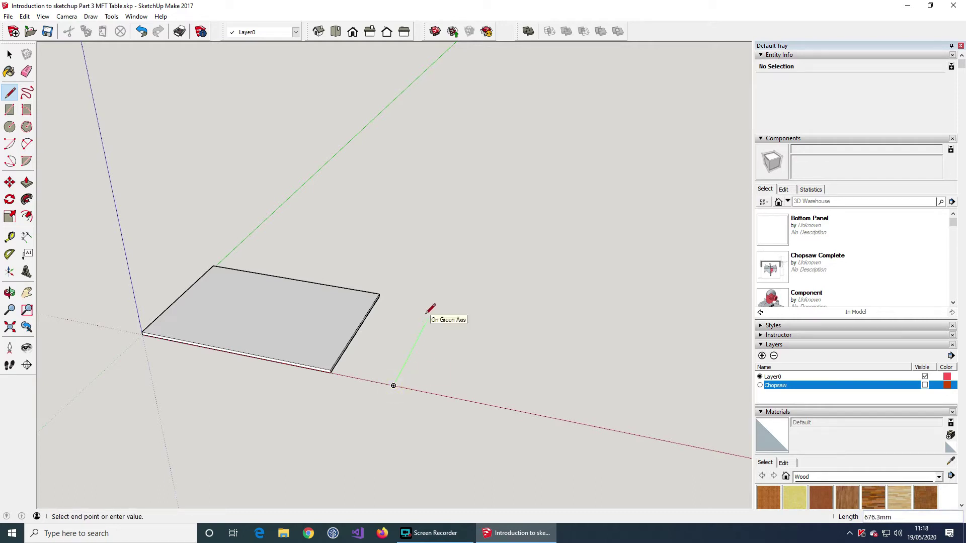
pyautogui.write('800')
pyautogui.press('Return')
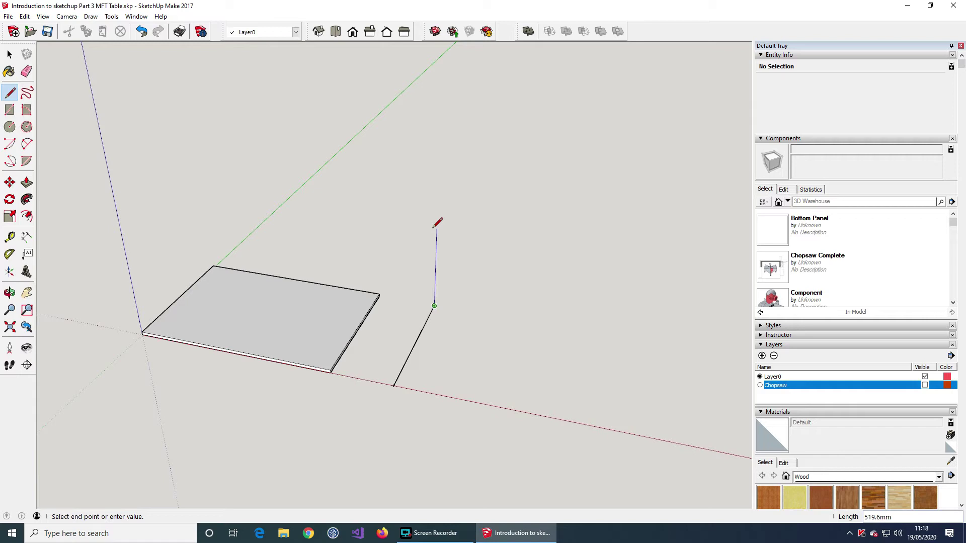
pyautogui.write('670')
pyautogui.press('Return')
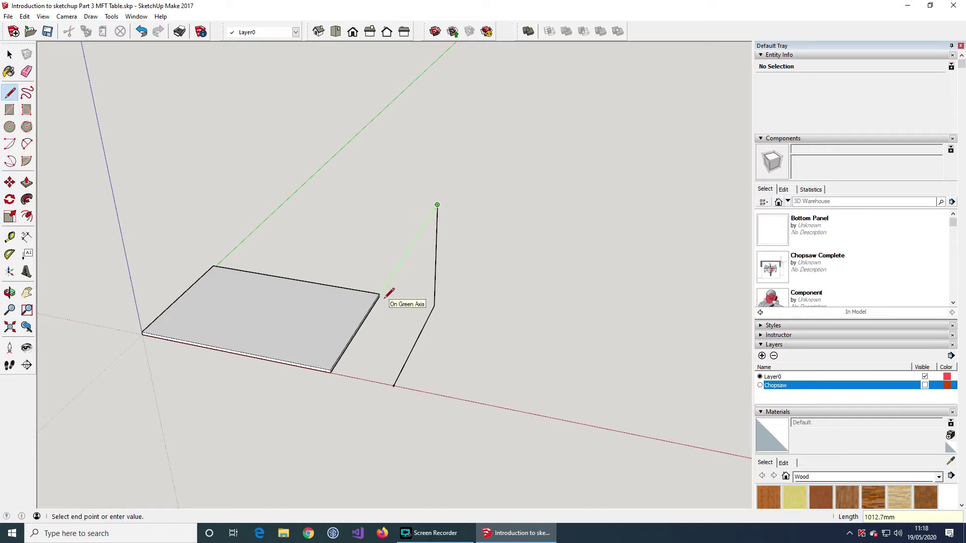
pyautogui.write('800')
pyautogui.press('Return')
pyautogui.click(394, 385)
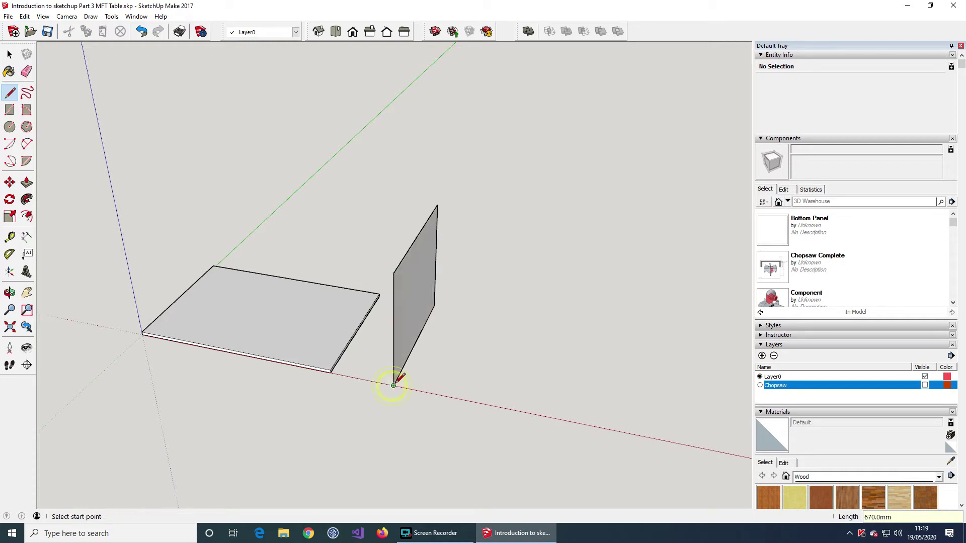
# Step: Push/Pull the upright rectangle on the red axis to a thickness of 18 mm
pyautogui.click(27, 182)
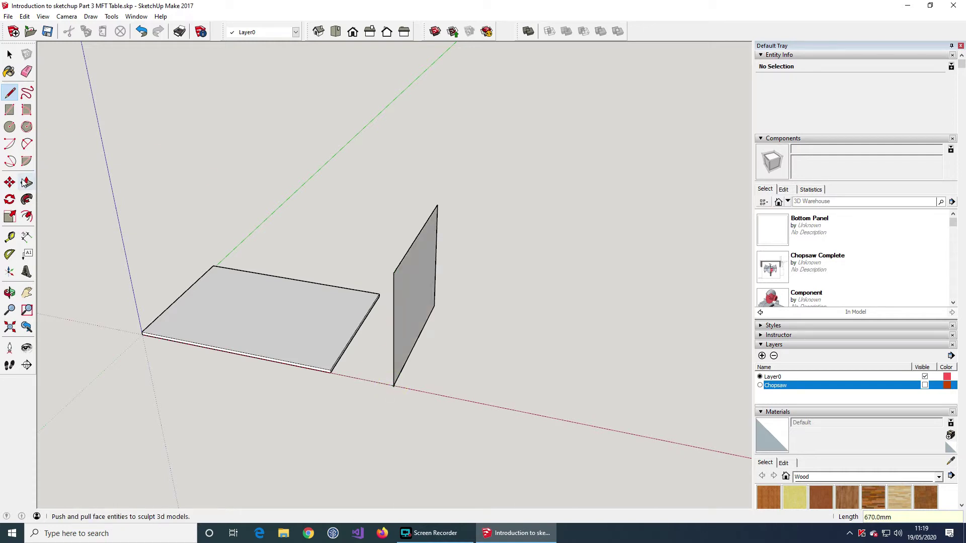
pyautogui.click(419, 284)
pyautogui.write('18')
pyautogui.press('Return')
# Step: Make the upright panel a component named "MFT - Side Panel" with gluing set to Any
pyautogui.moveTo(489, 358); pyautogui.dragTo(561, 352, button='middle')
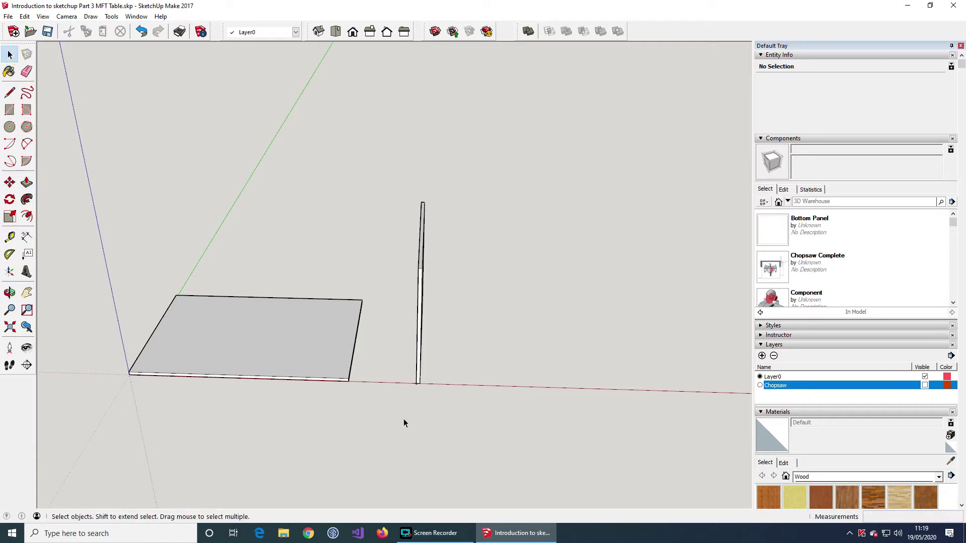
pyautogui.moveTo(385, 409); pyautogui.dragTo(516, 189)
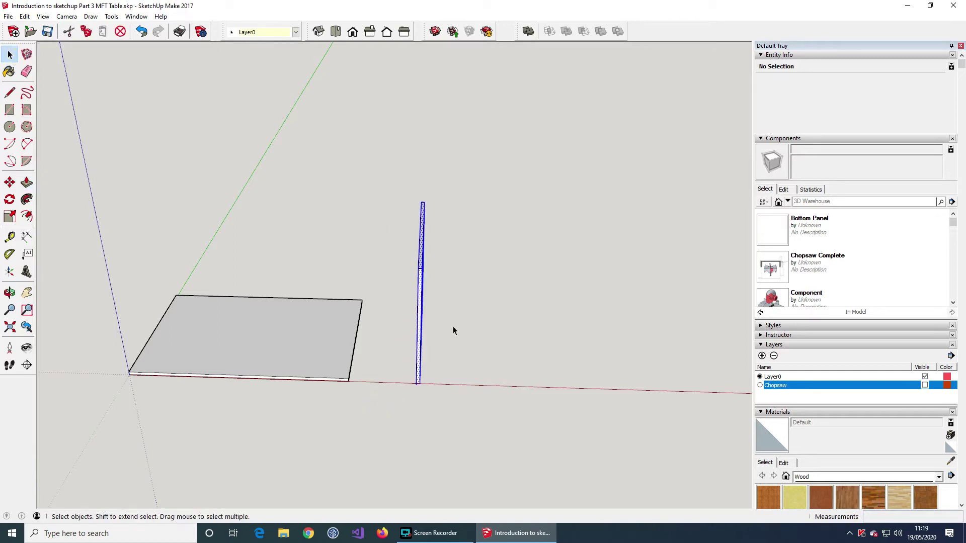
pyautogui.rightClick(420, 315)
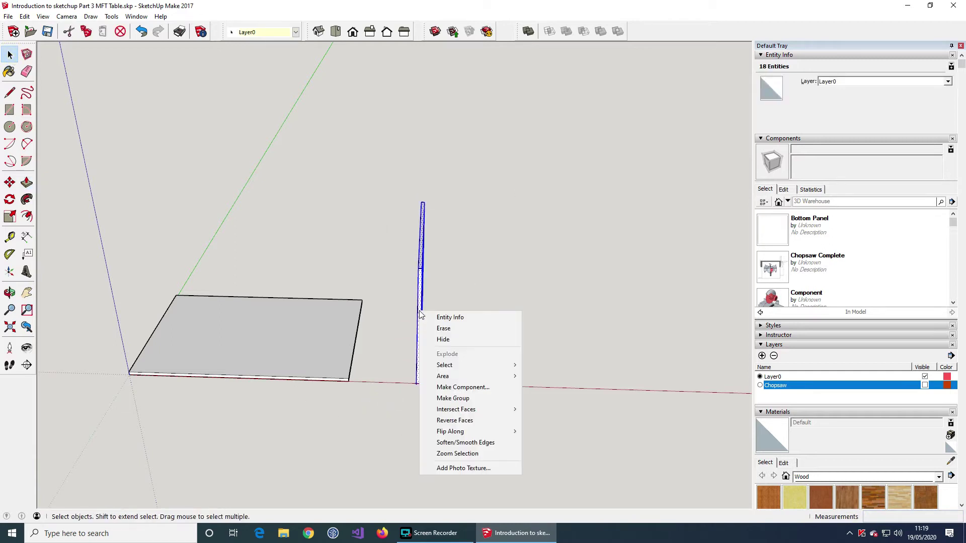
pyautogui.click(490, 385)
pyautogui.write('MFT - Side Panel')
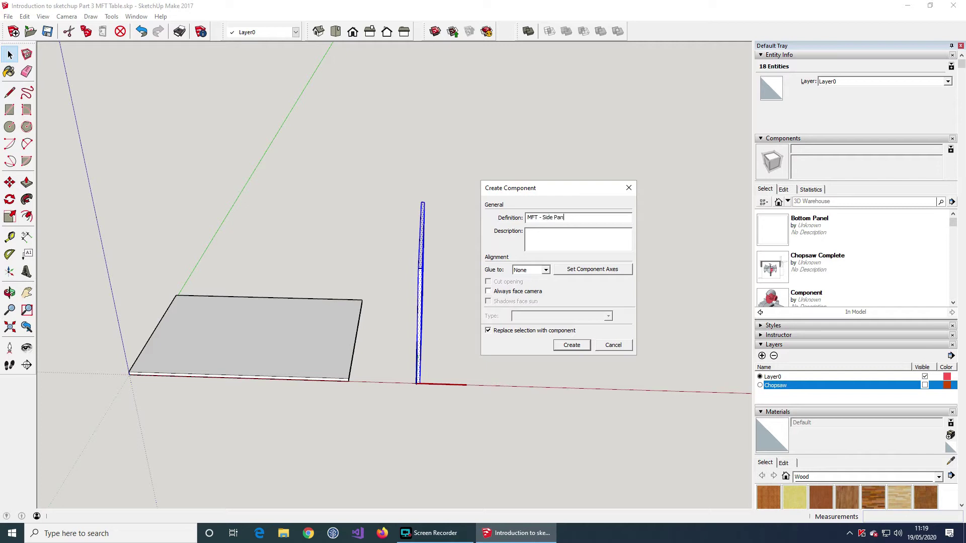
pyautogui.click(546, 273)
pyautogui.click(524, 284)
pyautogui.click(576, 346)
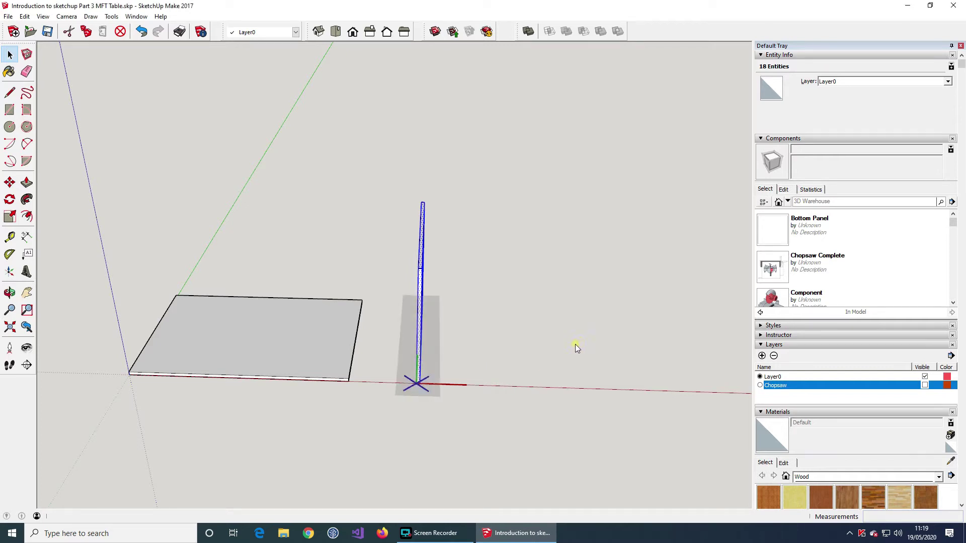
pyautogui.moveTo(569, 343); pyautogui.dragTo(513, 360, button='middle')
pyautogui.press('space')
pyautogui.click(513, 359)
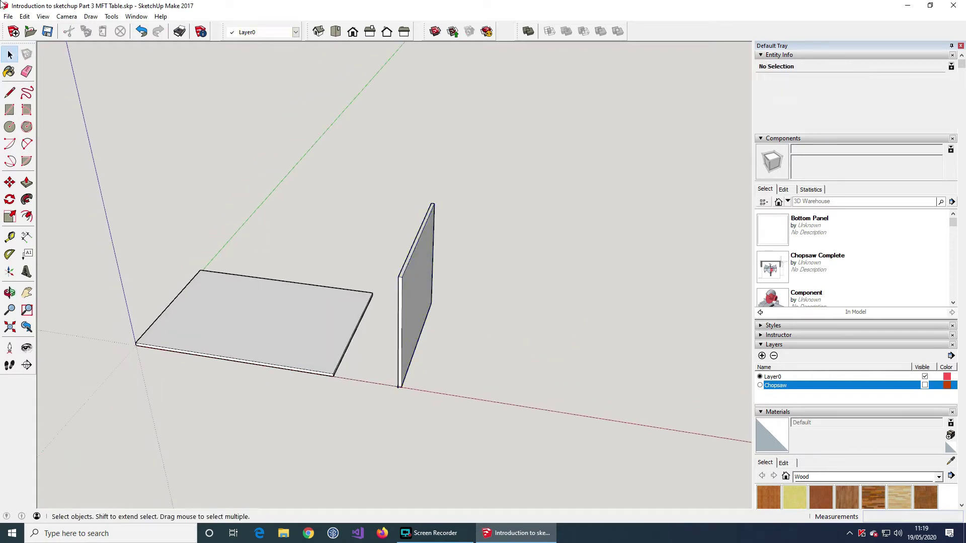
# Step: Move the side panel by its lower front outer corner onto the flat panel's upper front corner above the origin
pyautogui.click(10, 182)
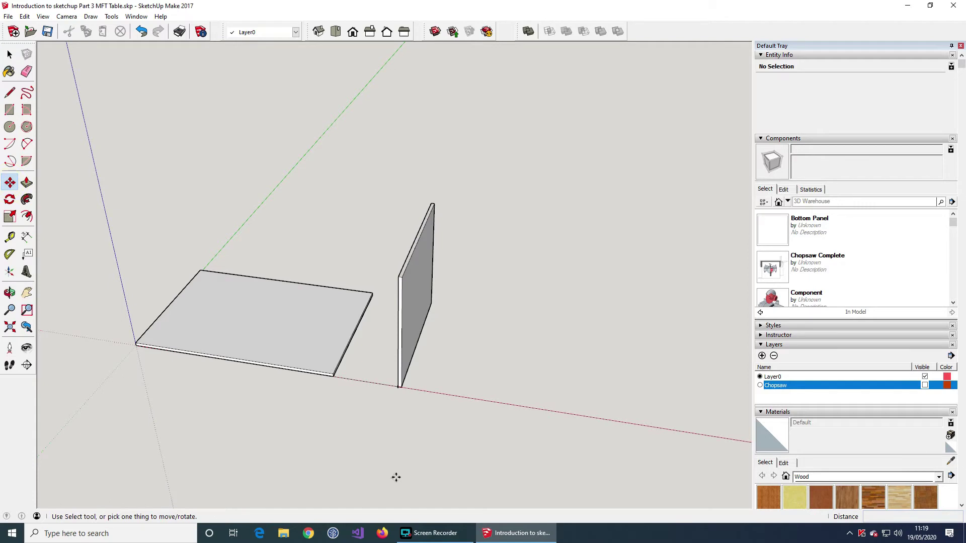
pyautogui.scroll(5, 395, 388)
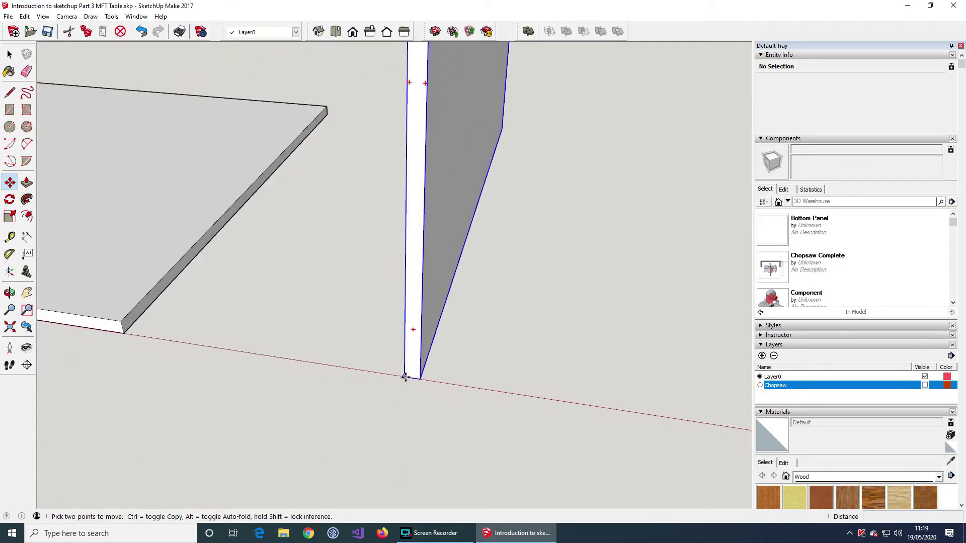
pyautogui.click(404, 376)
pyautogui.scroll(-6, 183, 351)
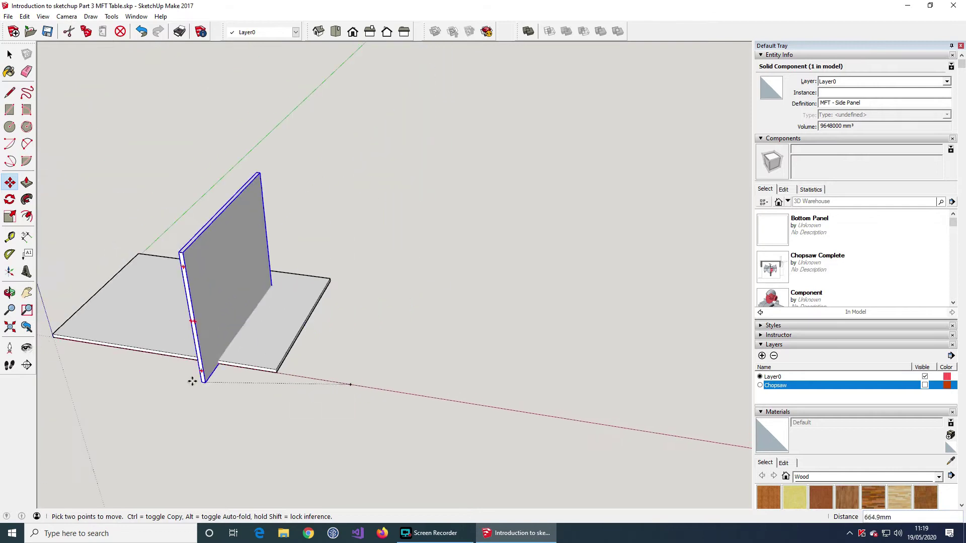
pyautogui.moveTo(159, 367); pyautogui.dragTo(510, 413, button='middle')
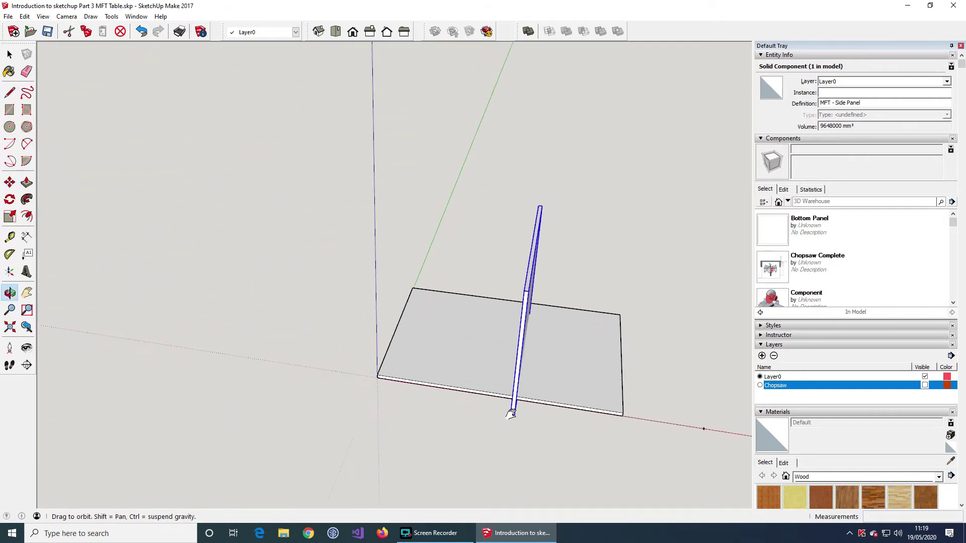
pyautogui.scroll(5, 379, 372)
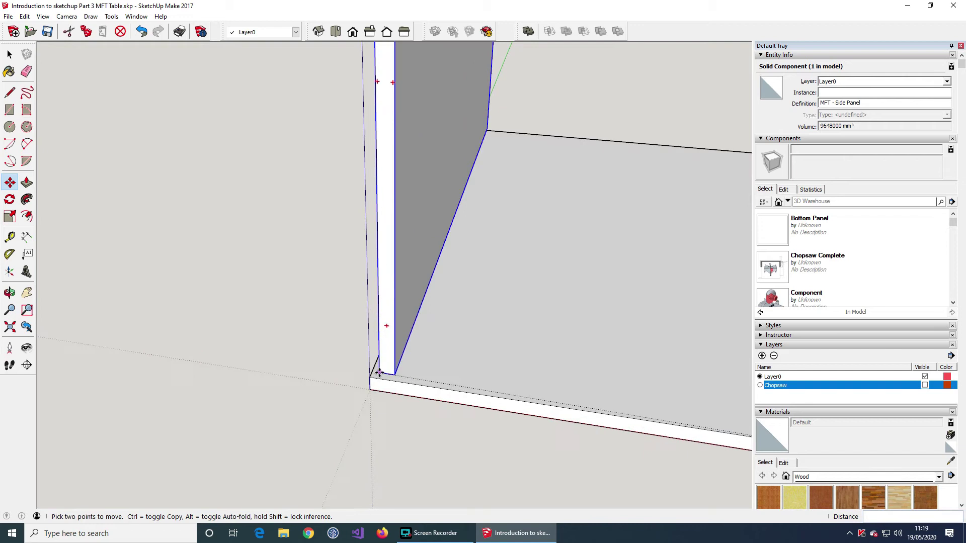
pyautogui.scroll(3, 380, 372)
pyautogui.click(365, 379)
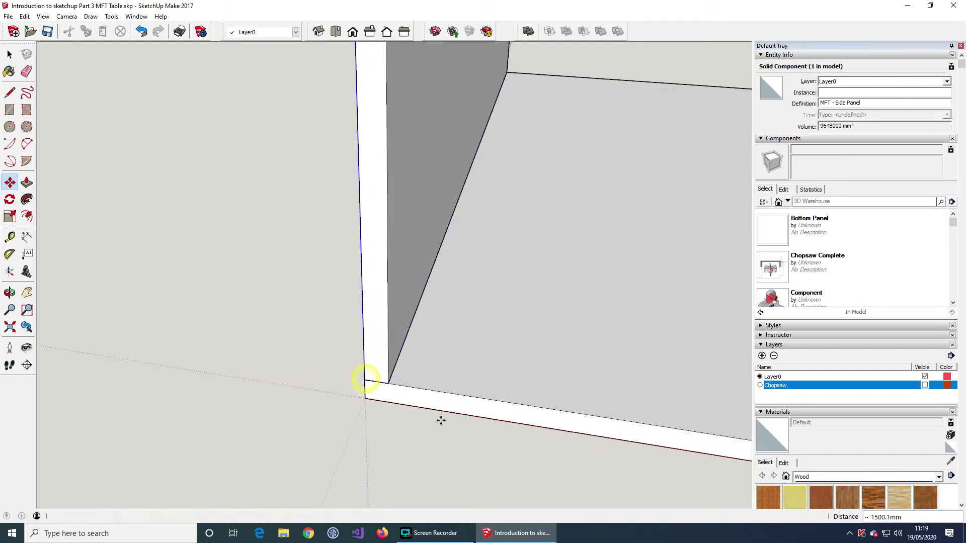
pyautogui.scroll(-5, 470, 414)
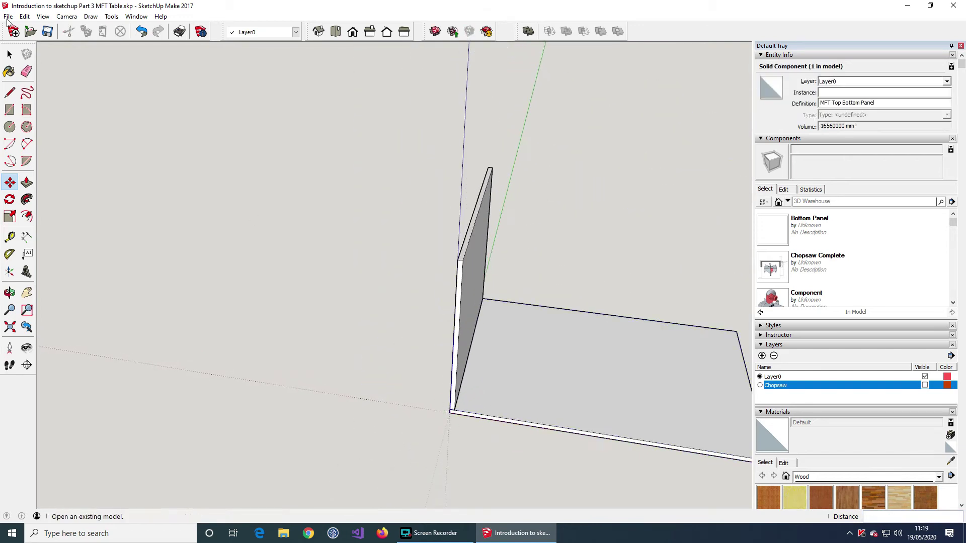
pyautogui.press('space')
# Step: Examine the corner where the side panel meets the flat panel, as well as the flat panel's back edge and free end
pyautogui.moveTo(427, 384); pyautogui.dragTo(233, 320, button='middle')
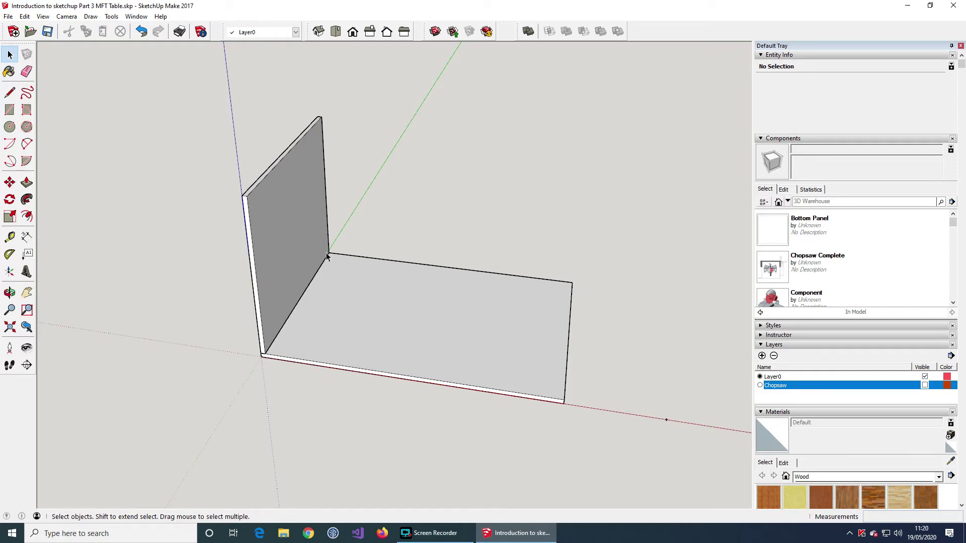
pyautogui.scroll(8, 332, 257)
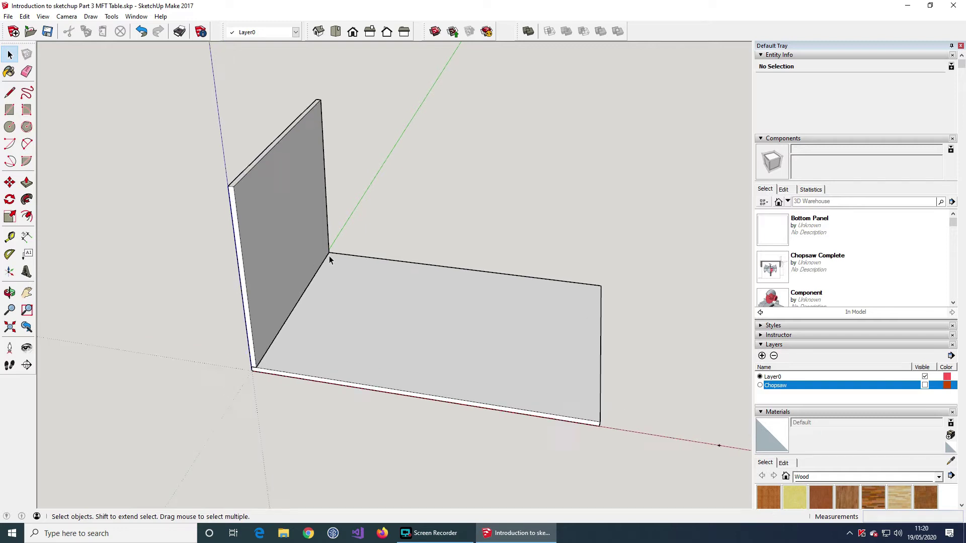
pyautogui.scroll(2, 328, 249)
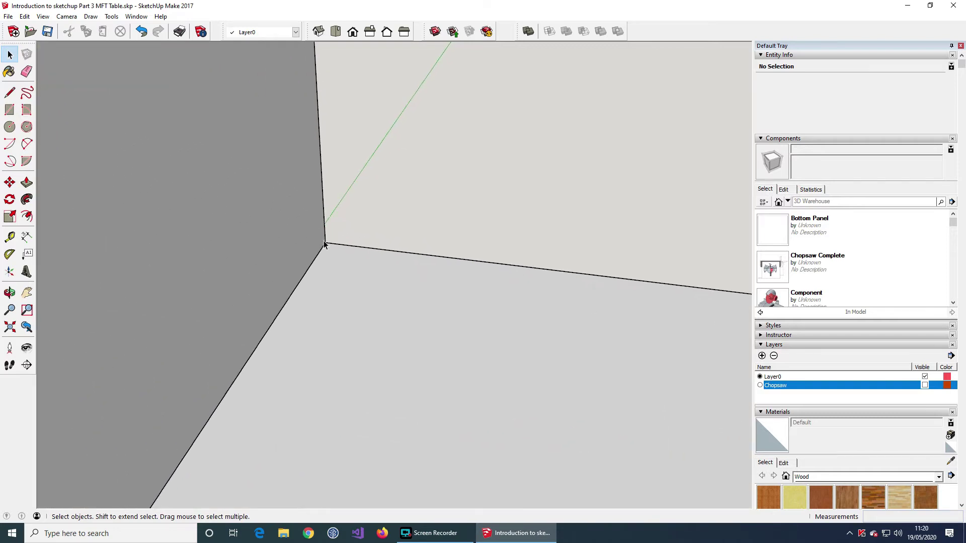
pyautogui.scroll(-3, 325, 246)
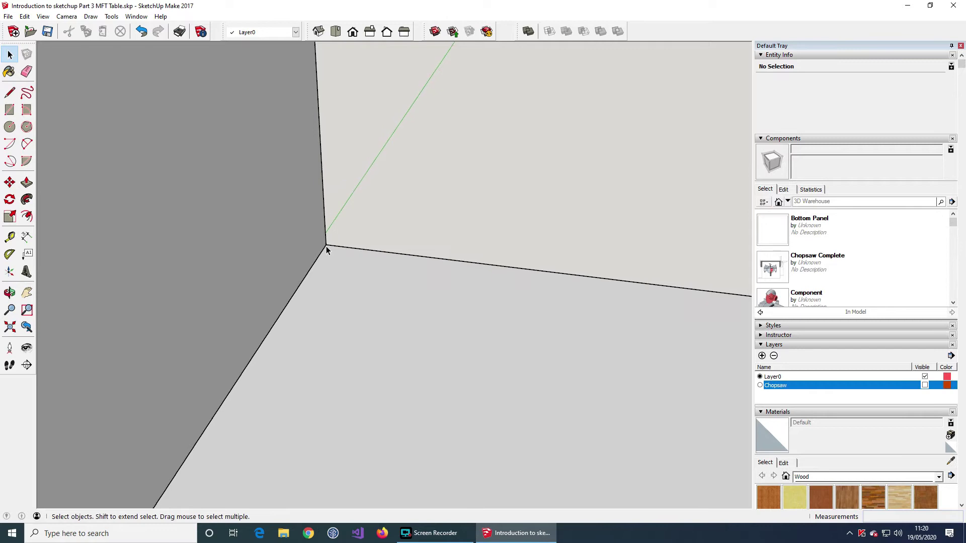
pyautogui.scroll(-5, 326, 250)
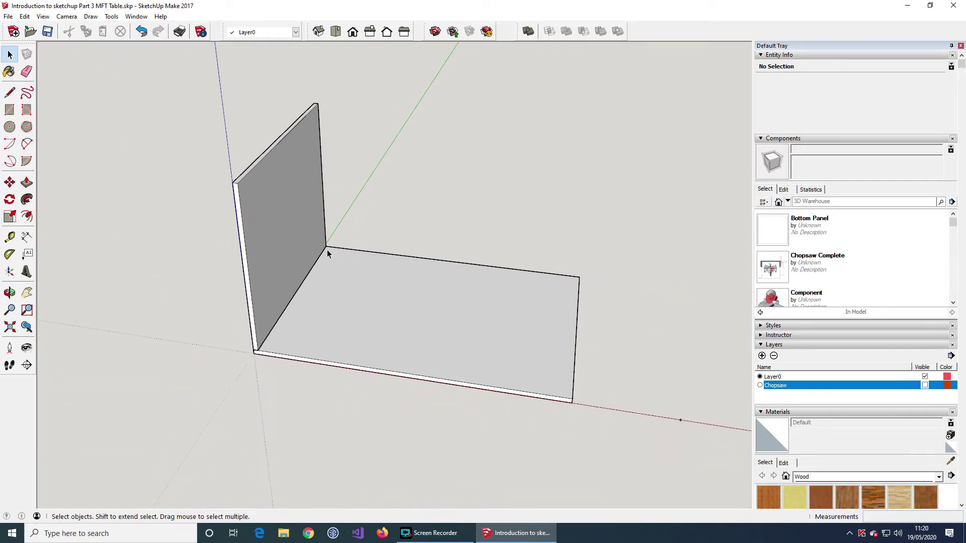
pyautogui.scroll(5, 330, 249)
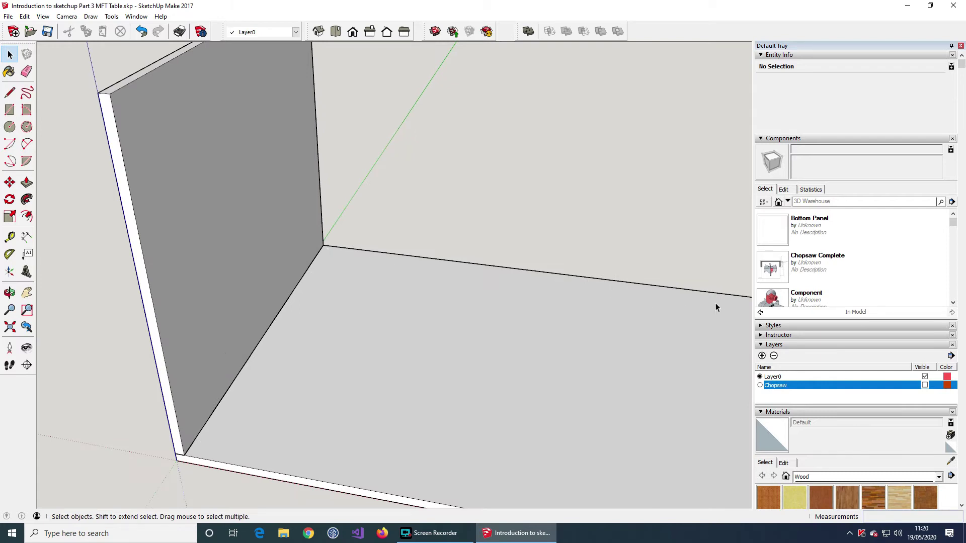
pyautogui.scroll(-8, 721, 300)
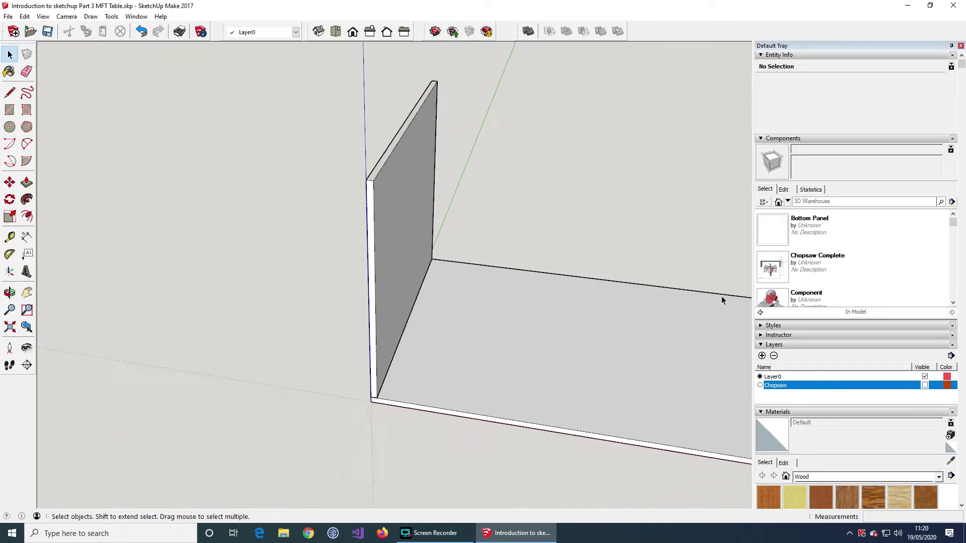
pyautogui.scroll(3, 722, 299)
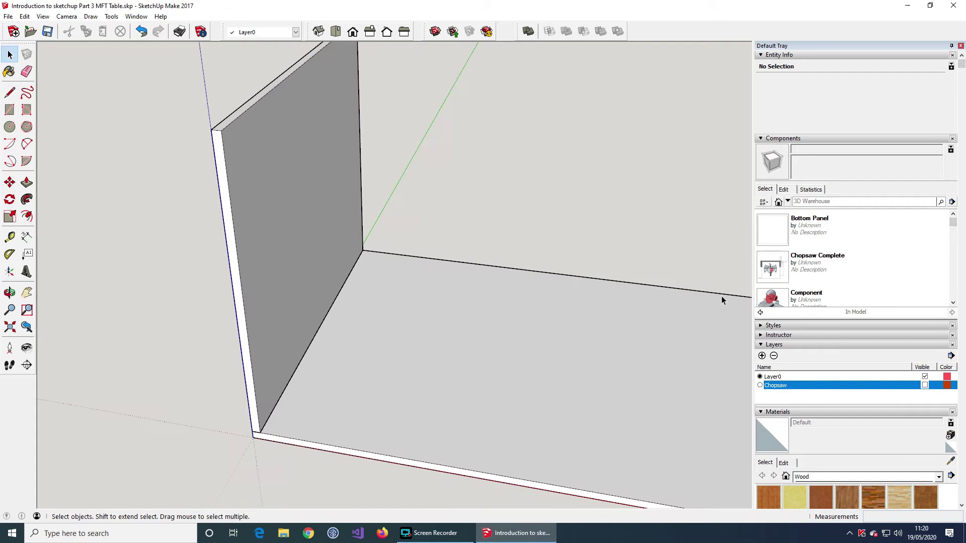
pyautogui.scroll(4, 200, 216)
pyautogui.scroll(-5, 168, 241)
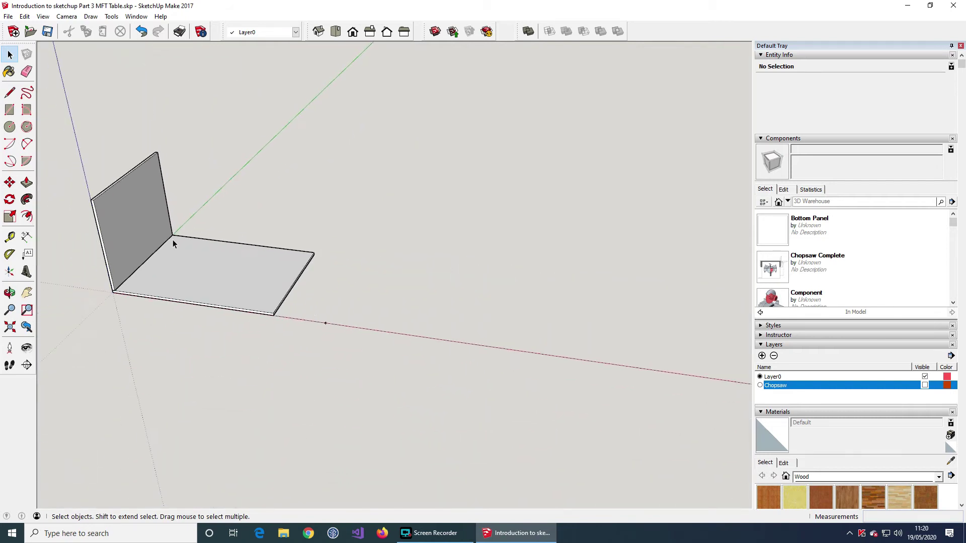
pyautogui.scroll(5, 173, 240)
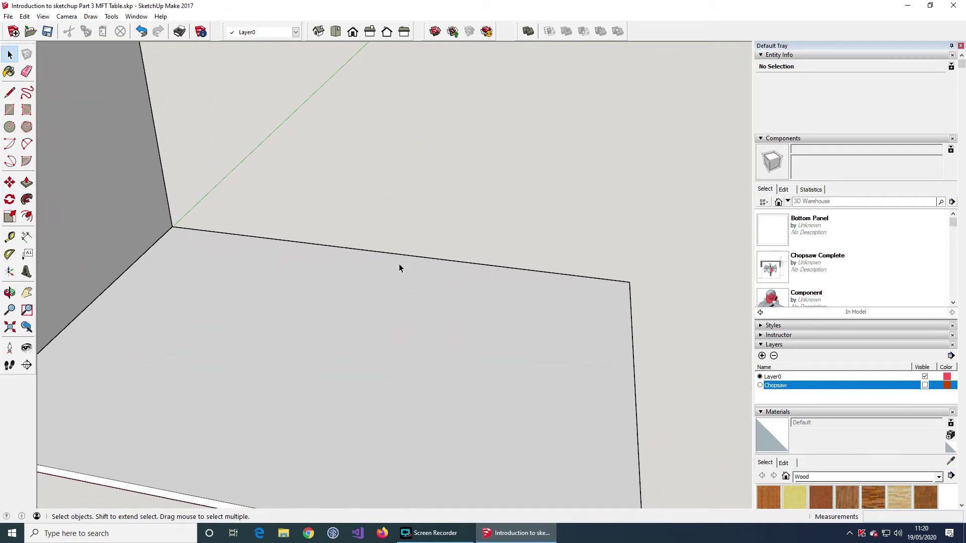
pyautogui.scroll(-3, 399, 266)
pyautogui.scroll(-2, 398, 268)
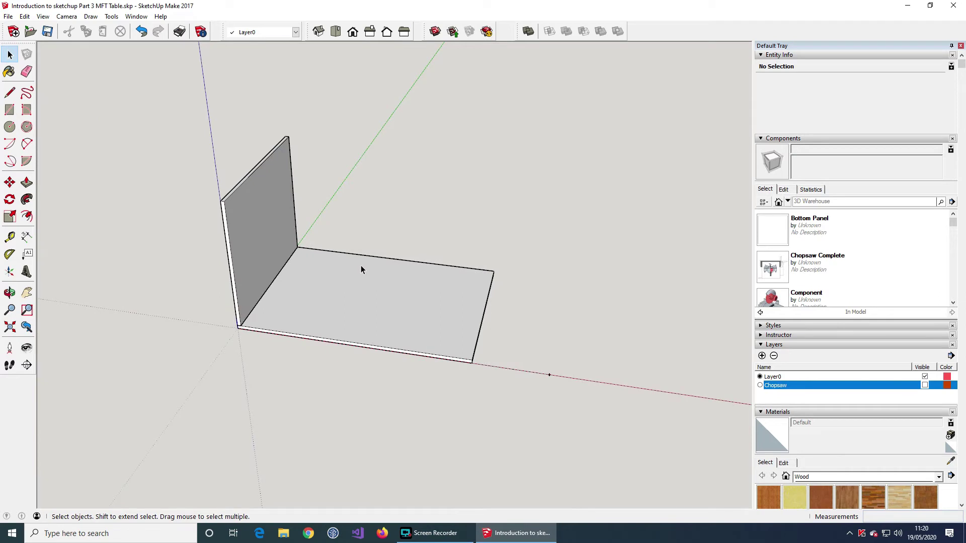
pyautogui.scroll(-2, 290, 256)
pyautogui.scroll(6, 291, 253)
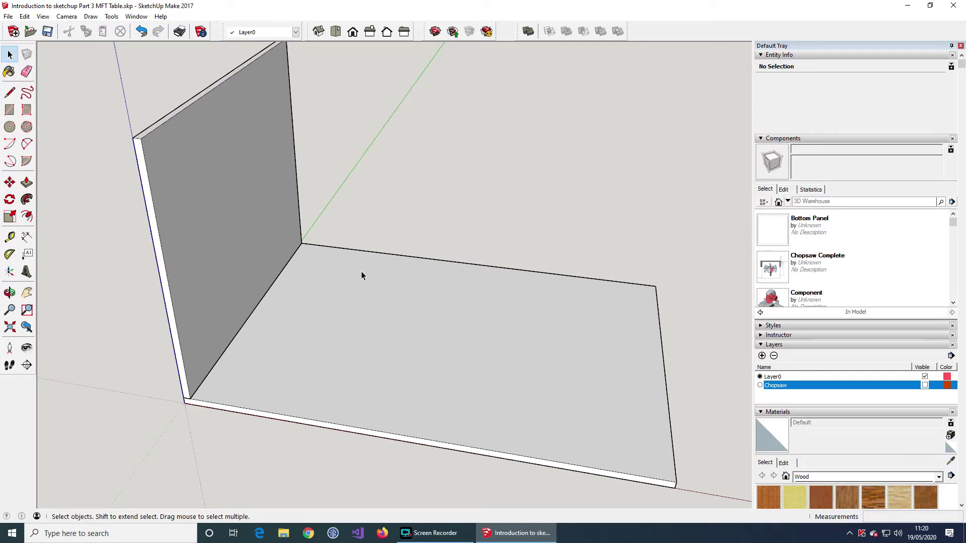
pyautogui.scroll(-2, 448, 298)
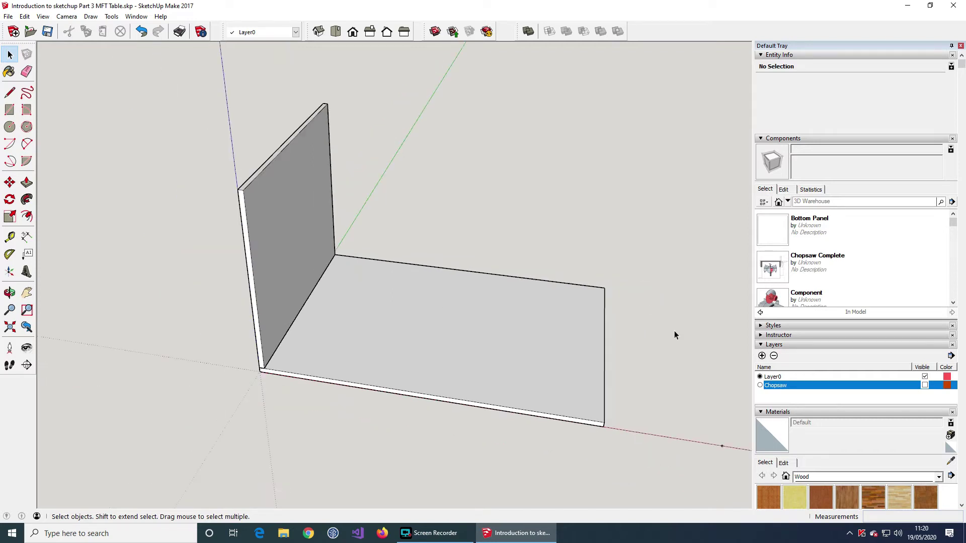
pyautogui.scroll(-2, 726, 436)
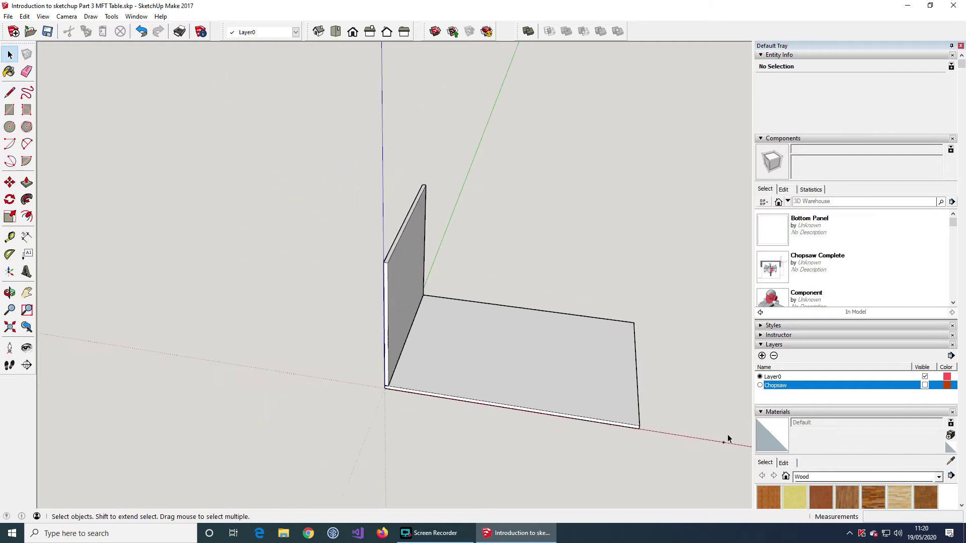
pyautogui.scroll(4, 729, 439)
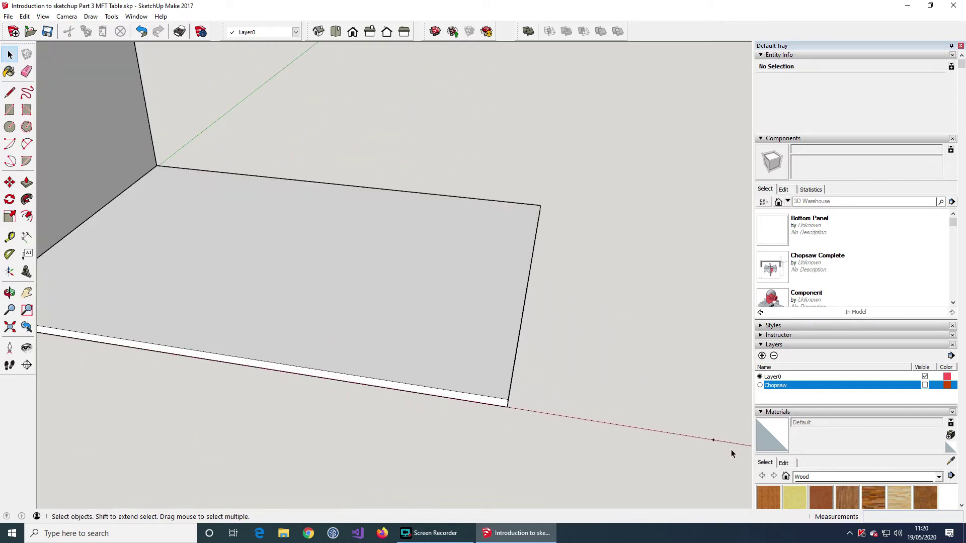
pyautogui.moveTo(723, 428)
pyautogui.mouseDown(button='middle')
pyautogui.moveTo(550, 382)
pyautogui.moveTo(675, 440)
pyautogui.moveTo(702, 443)
pyautogui.mouseUp(button='middle')
pyautogui.scroll(-3, 616, 422)
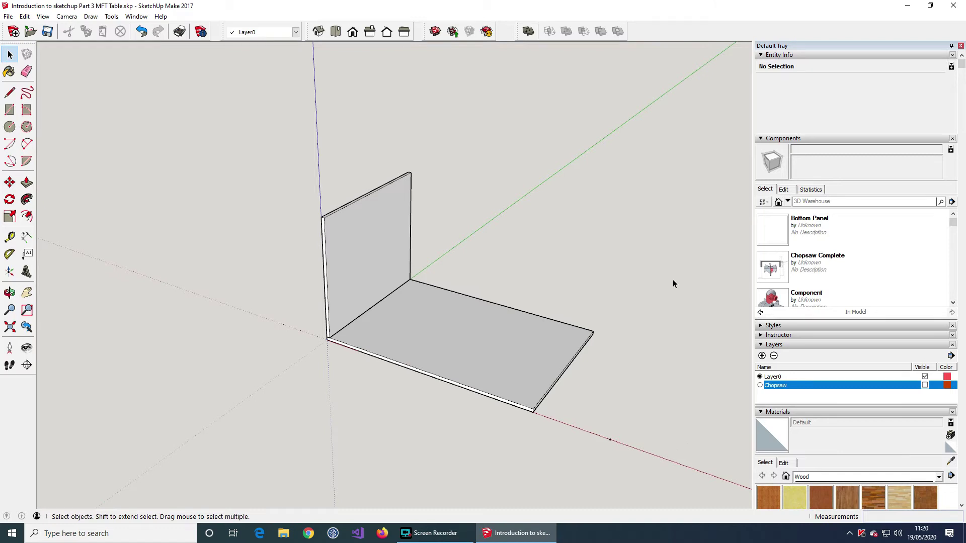
# Step: Insert another MFT - Side Panel and another MFT Top Bottom Panel from the in-model components into empty space near the assembly
pyautogui.scroll(-3, 910, 277)
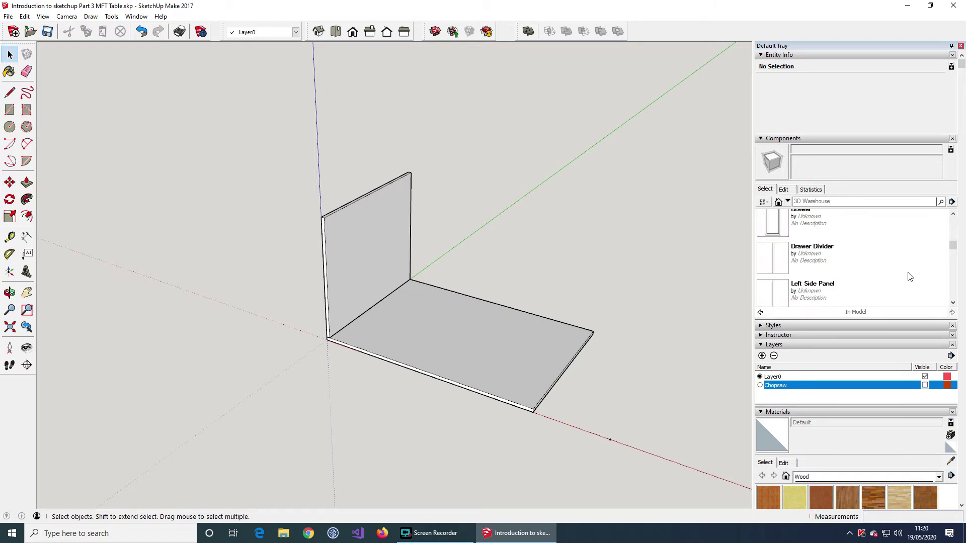
pyautogui.scroll(-3, 910, 277)
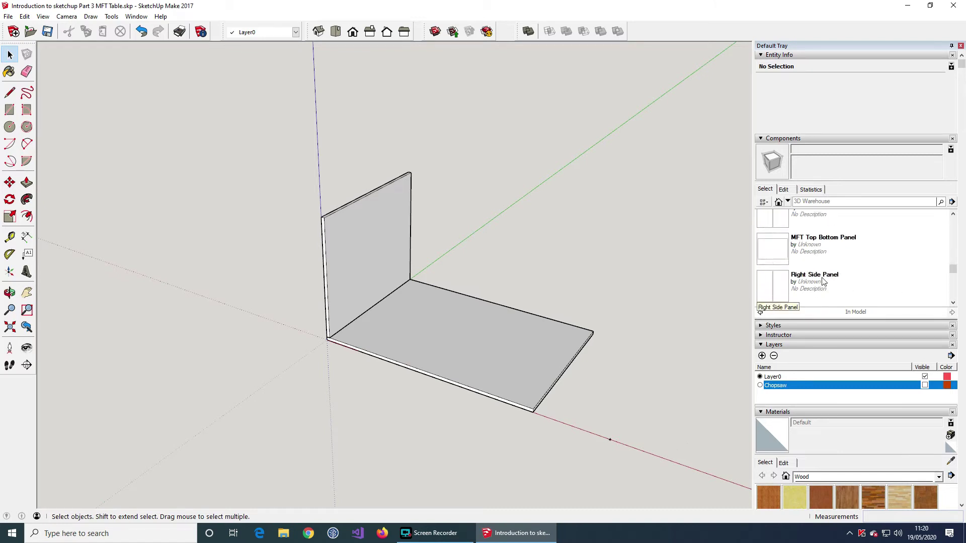
pyautogui.scroll(-2, 817, 280)
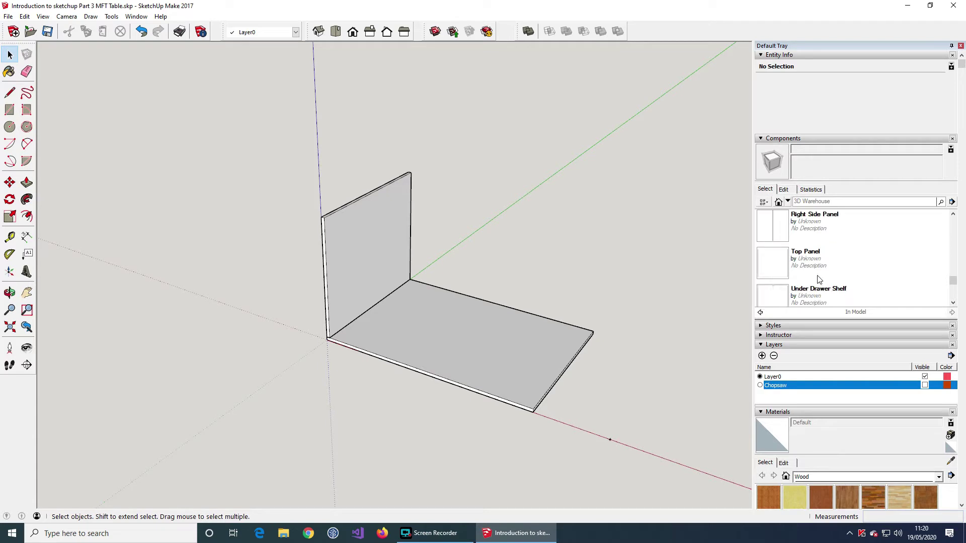
pyautogui.scroll(1, 817, 280)
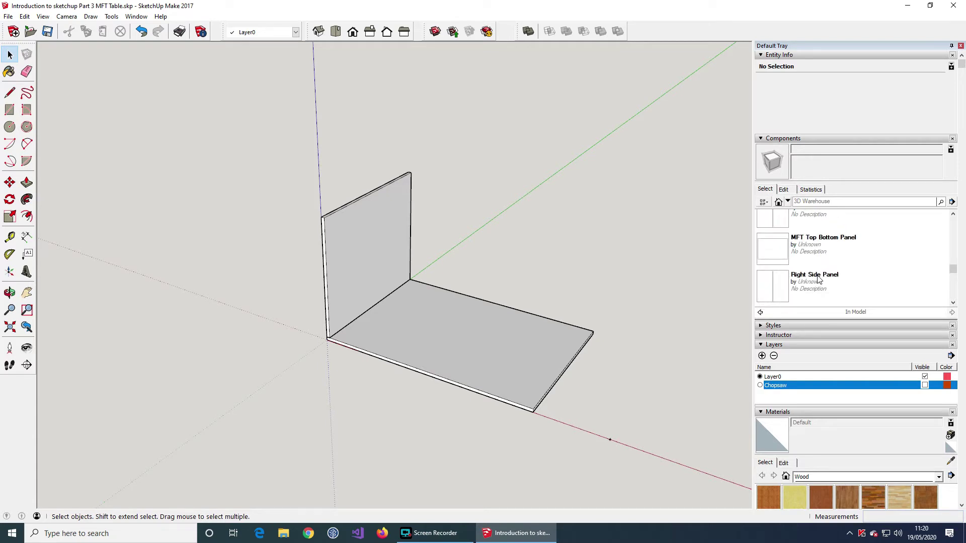
pyautogui.scroll(1, 819, 280)
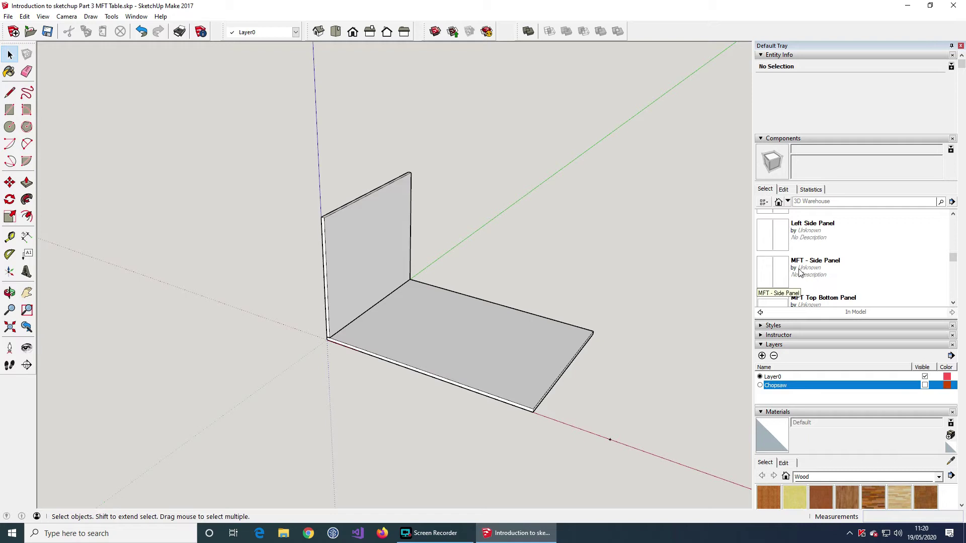
pyautogui.click(818, 274)
pyautogui.click(648, 362)
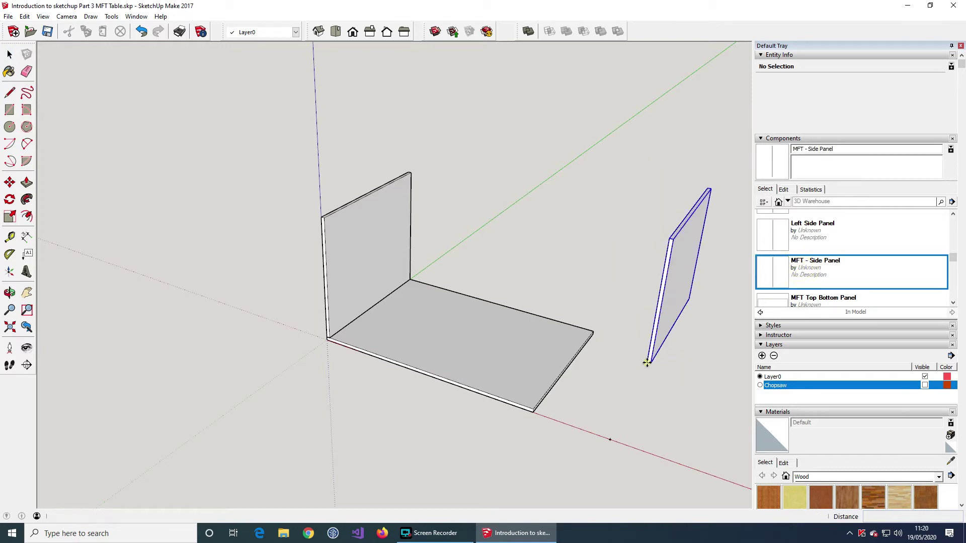
pyautogui.click(818, 300)
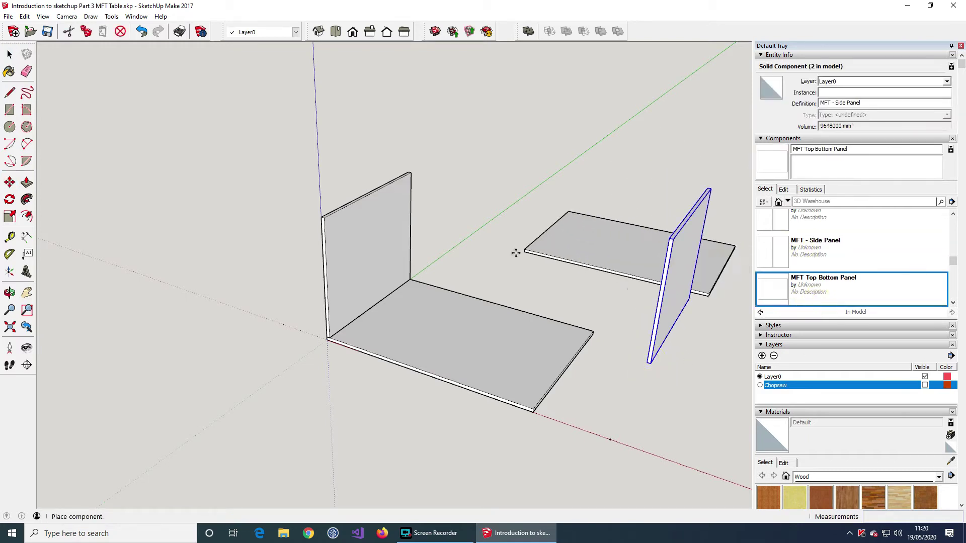
pyautogui.click(456, 238)
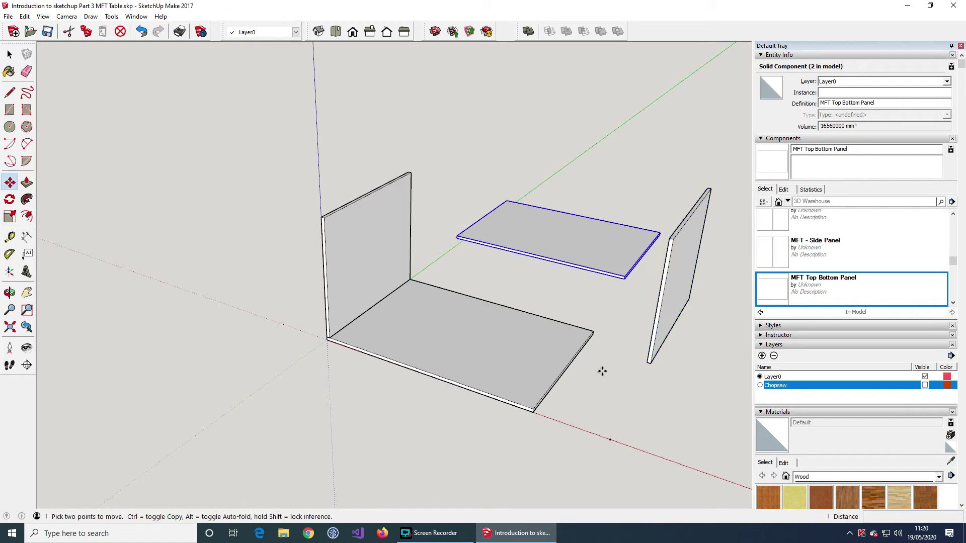
# Step: Move the new side panel by its lower front outer corner onto the bottom panel's upper front corner at the free end
pyautogui.scroll(5, 648, 370)
pyautogui.click(643, 341)
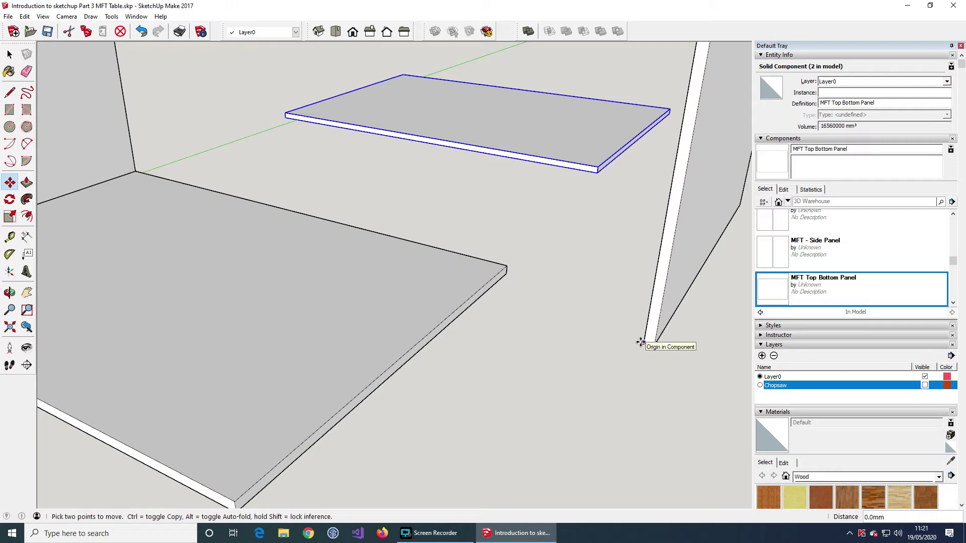
pyautogui.press('Escape')
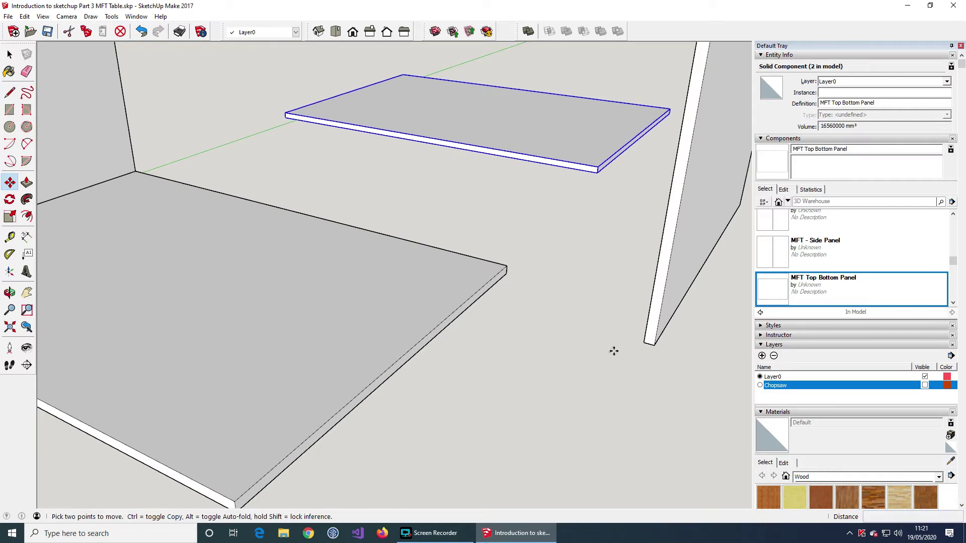
pyautogui.click(10, 54)
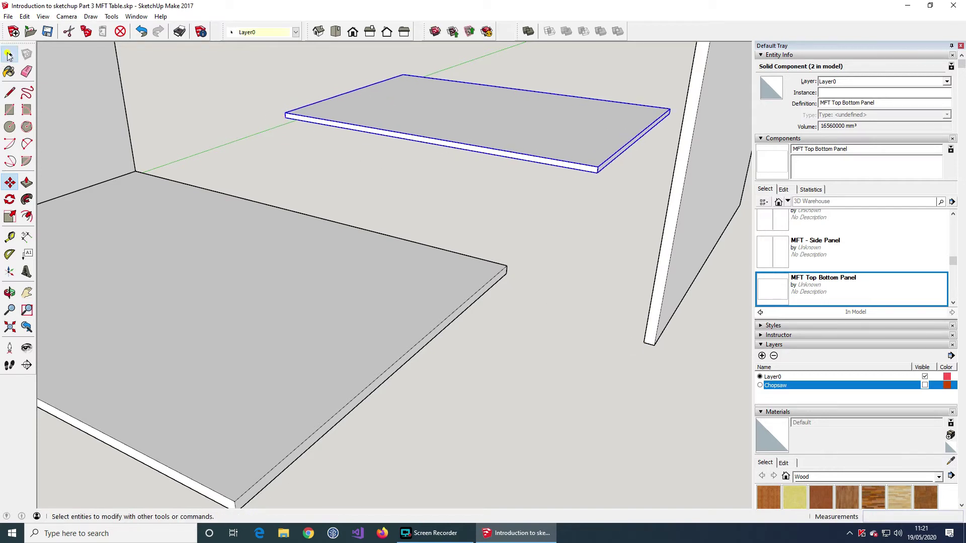
pyautogui.click(567, 384)
pyautogui.click(10, 182)
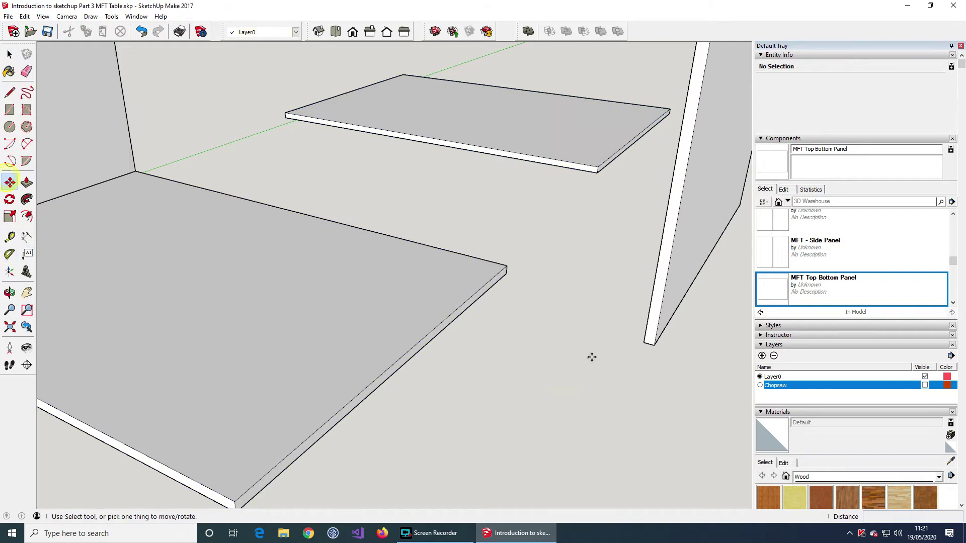
pyautogui.click(647, 342)
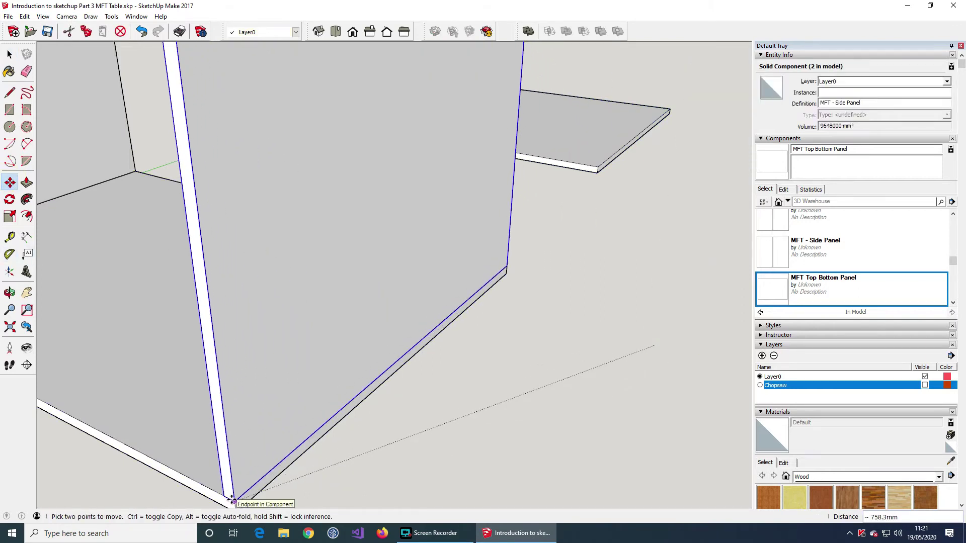
pyautogui.scroll(3, 230, 500)
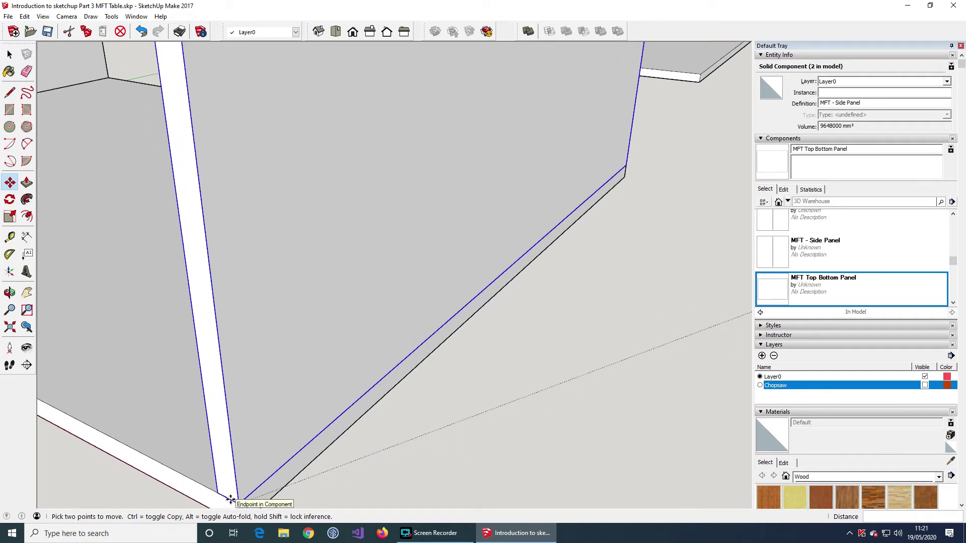
pyautogui.moveTo(231, 499); pyautogui.dragTo(330, 401, button='middle')
pyautogui.click(330, 402)
# Step: Move the loose top panel by its lower front corner onto the upper front outer corner of the side panel above the origin
pyautogui.scroll(-4, 328, 401)
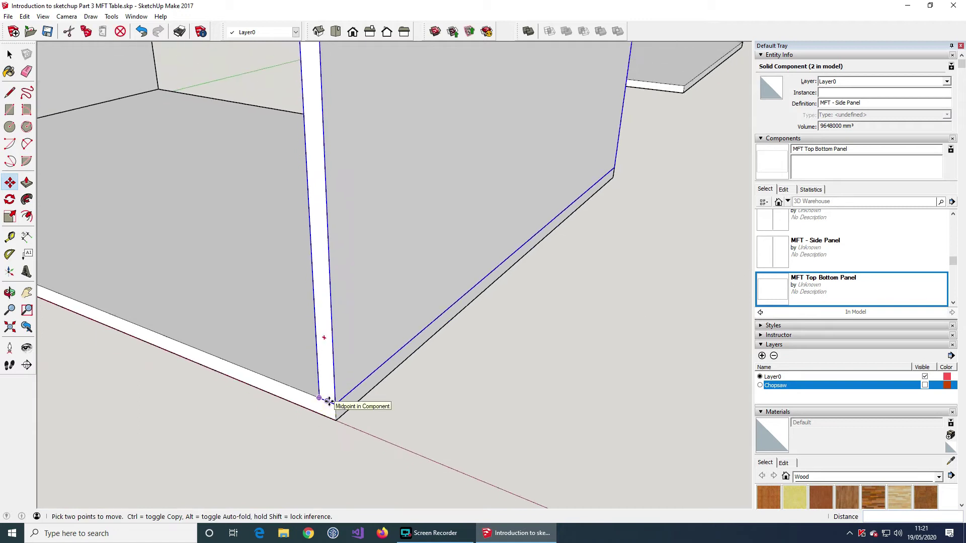
pyautogui.moveTo(276, 130); pyautogui.dragTo(230, 132, button='middle')
pyautogui.click(157, 94)
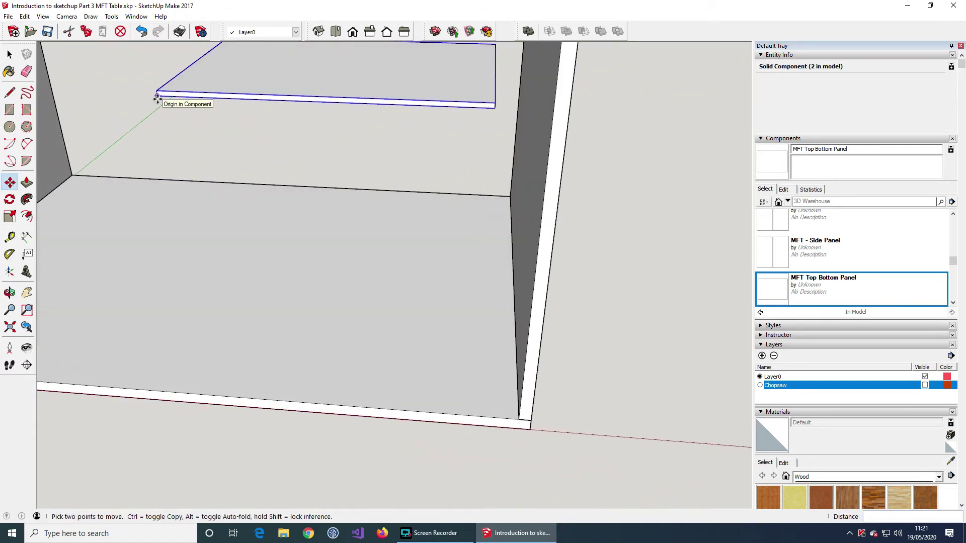
pyautogui.scroll(-2, 90, 227)
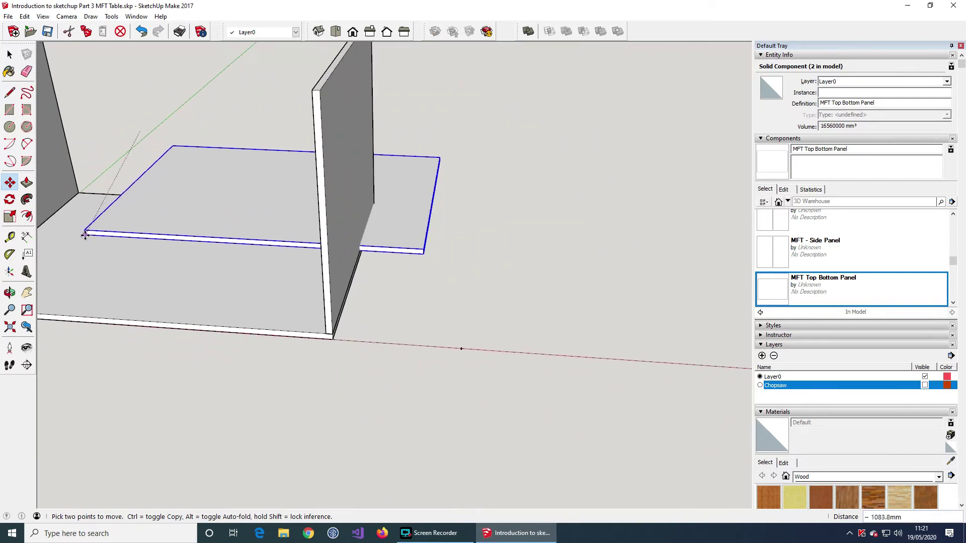
pyautogui.scroll(-1, 444, 336)
pyautogui.scroll(-2, 444, 336)
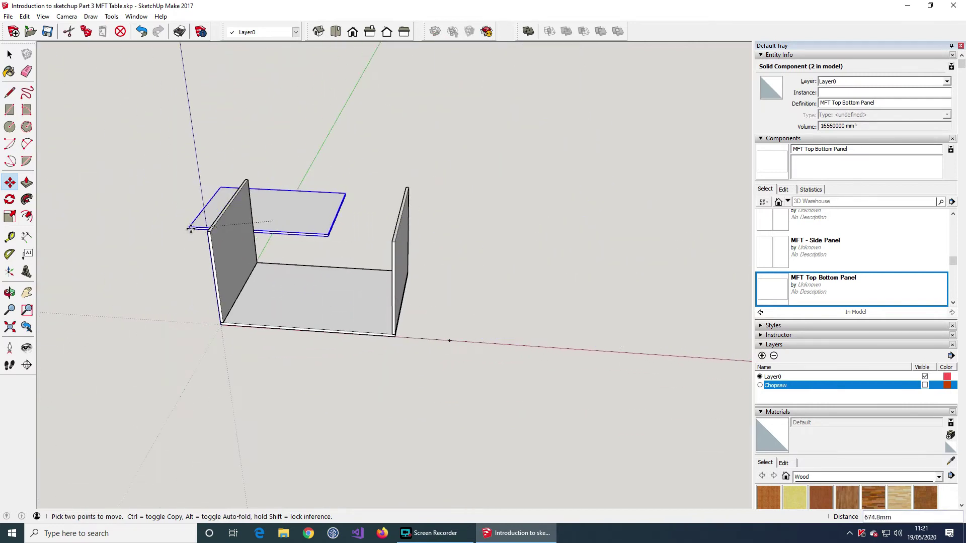
pyautogui.scroll(4, 200, 229)
pyautogui.scroll(2, 201, 229)
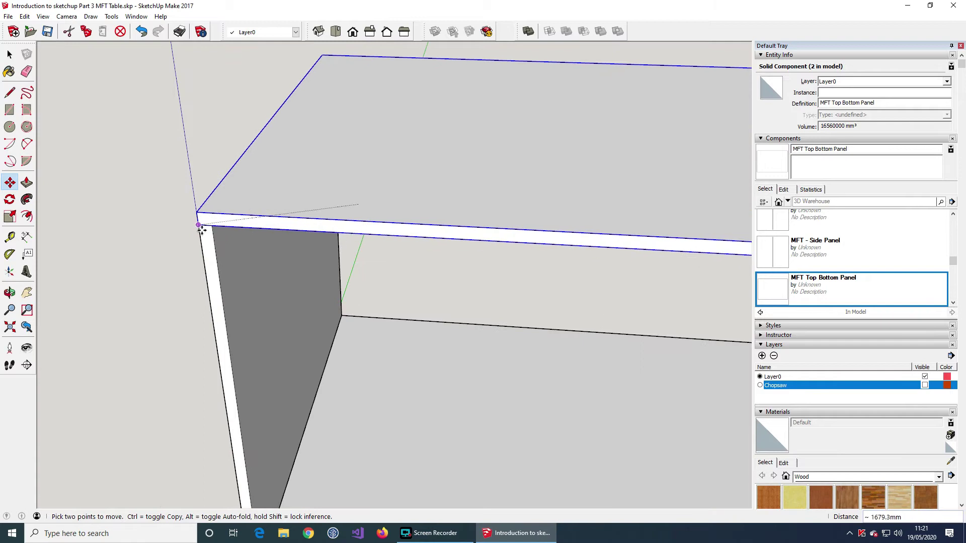
pyautogui.click(200, 226)
pyautogui.scroll(-4, 483, 280)
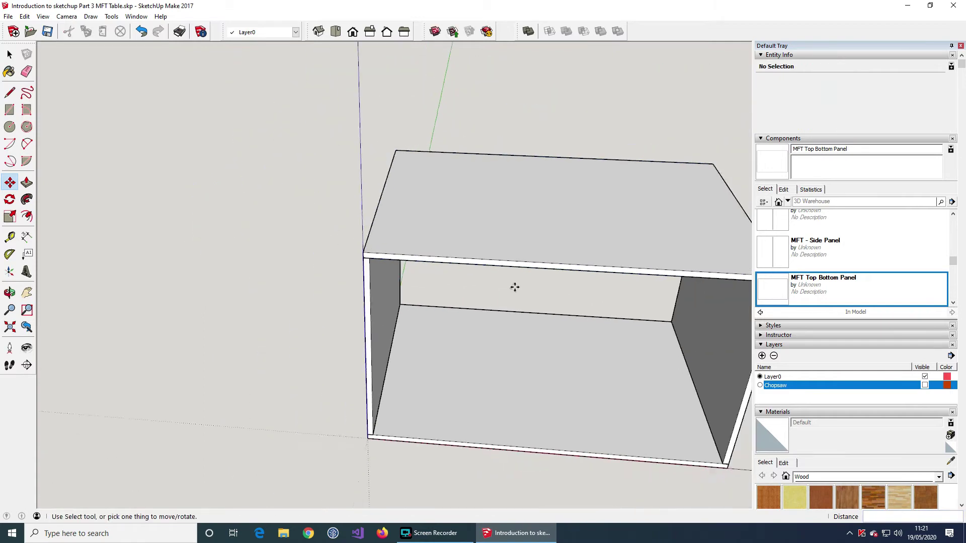
# Step: Place a guide point 150 mm below the top on the front inner edge of the side panel at the origin, using Tape Measure
pyautogui.press('o')
pyautogui.moveTo(365, 276); pyautogui.dragTo(233, 281)
pyautogui.press('m')
pyautogui.scroll(2, 632, 331)
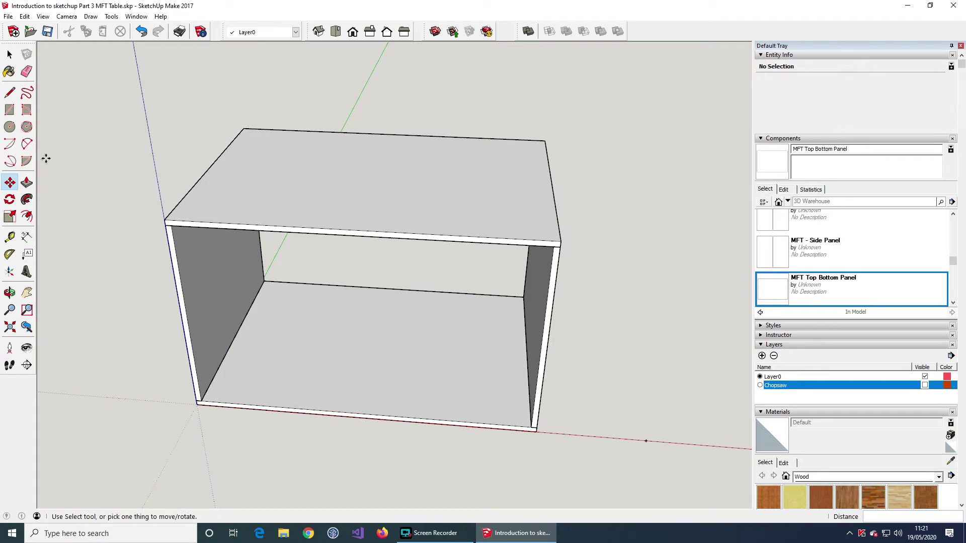
pyautogui.click(9, 239)
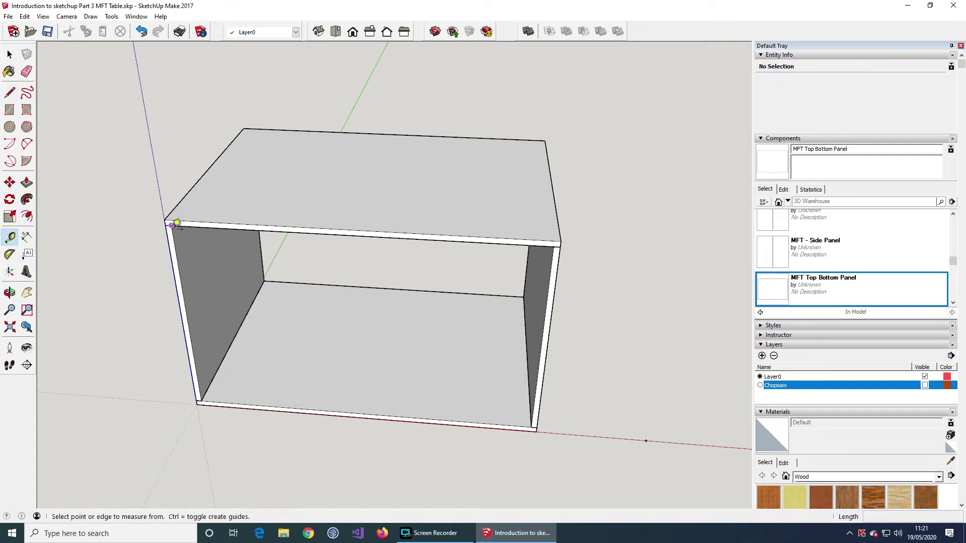
pyautogui.scroll(5, 172, 225)
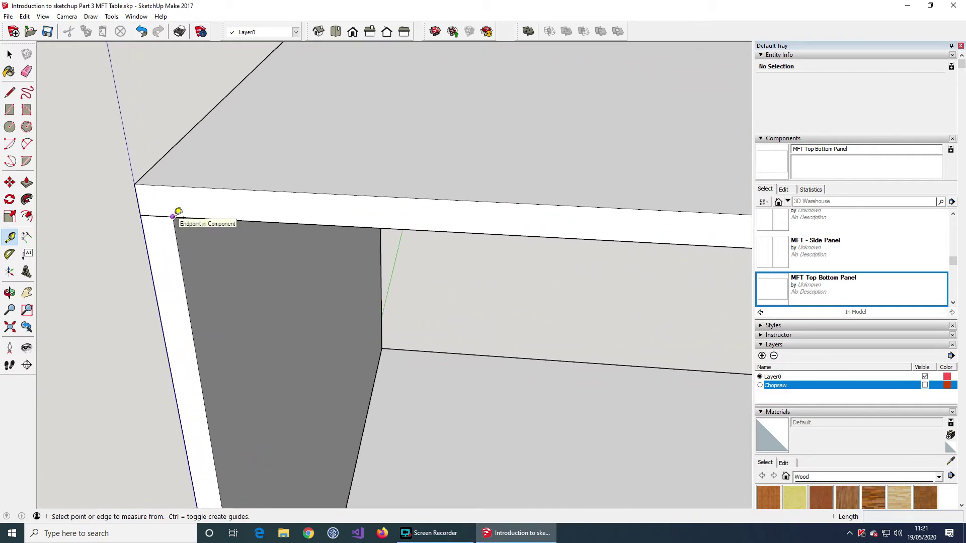
pyautogui.click(173, 217)
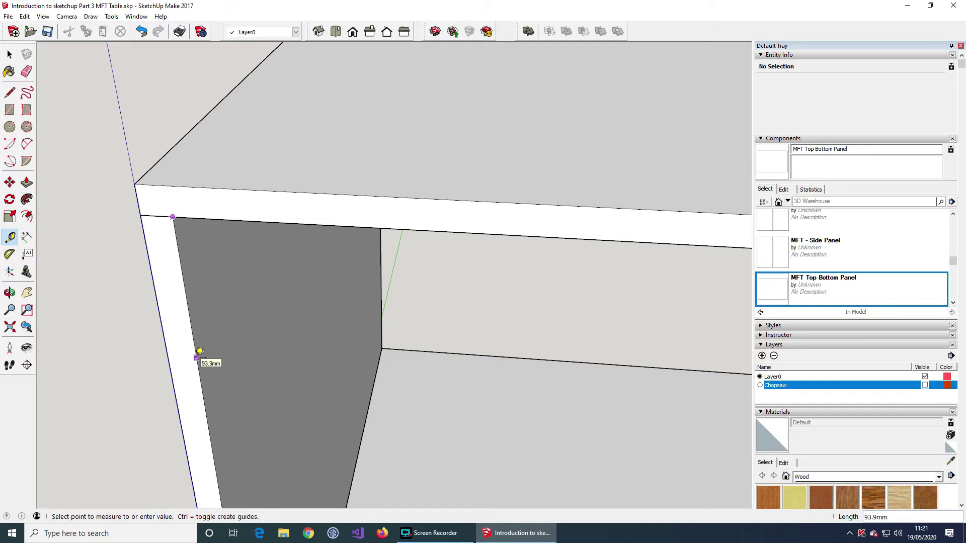
pyautogui.press('Return')
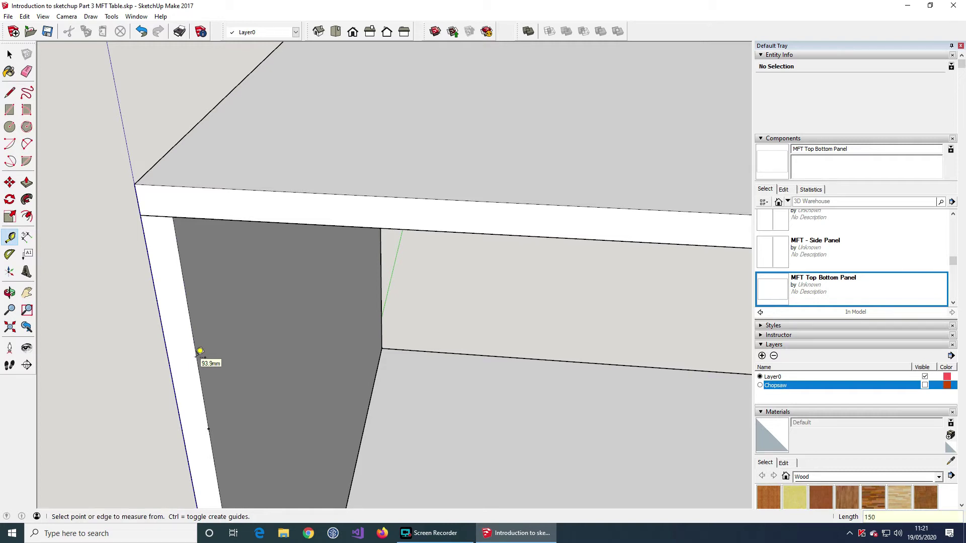
# Step: Measure the inside width between the two side panels from the guide point along the red axis
pyautogui.scroll(-6, 213, 354)
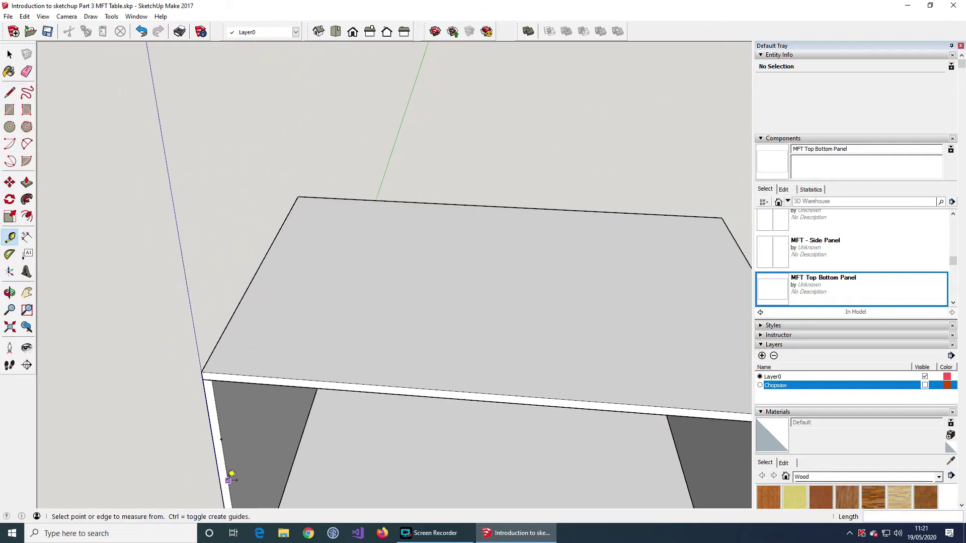
pyautogui.scroll(-4, 370, 250)
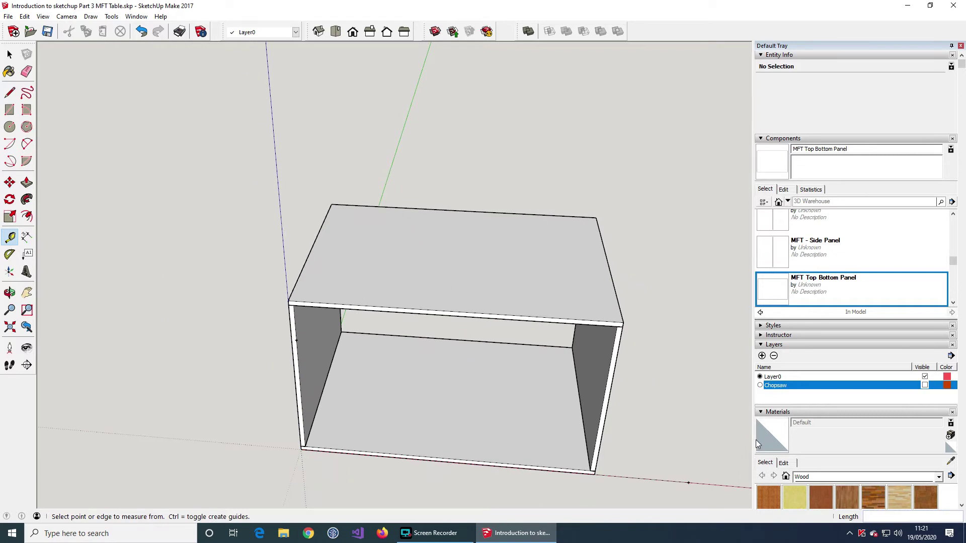
pyautogui.press('o')
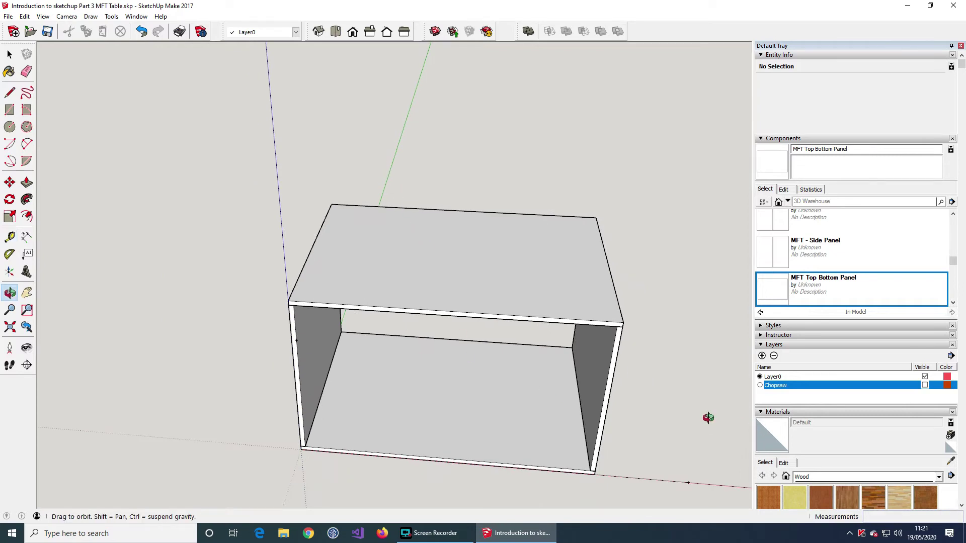
pyautogui.moveTo(709, 417); pyautogui.dragTo(470, 323)
pyautogui.press('t')
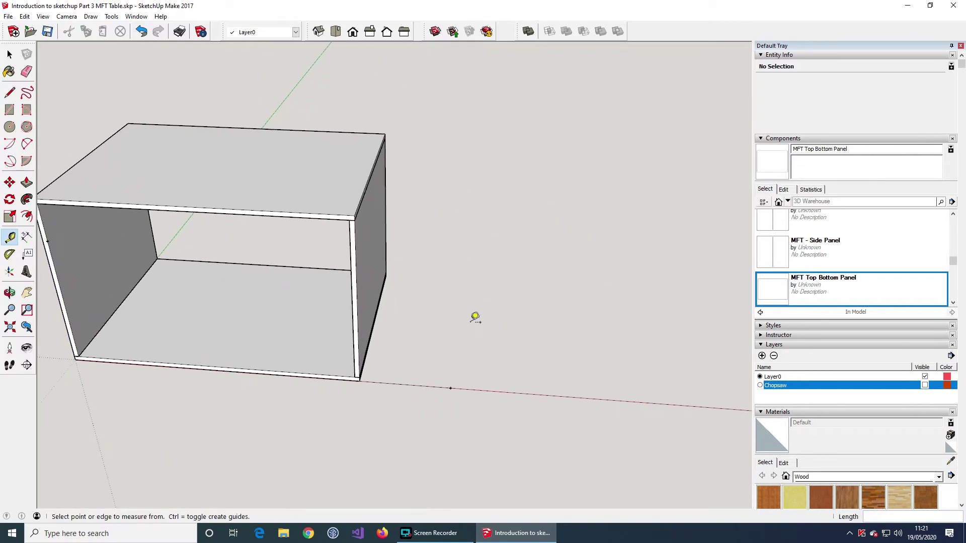
pyautogui.click(48, 241)
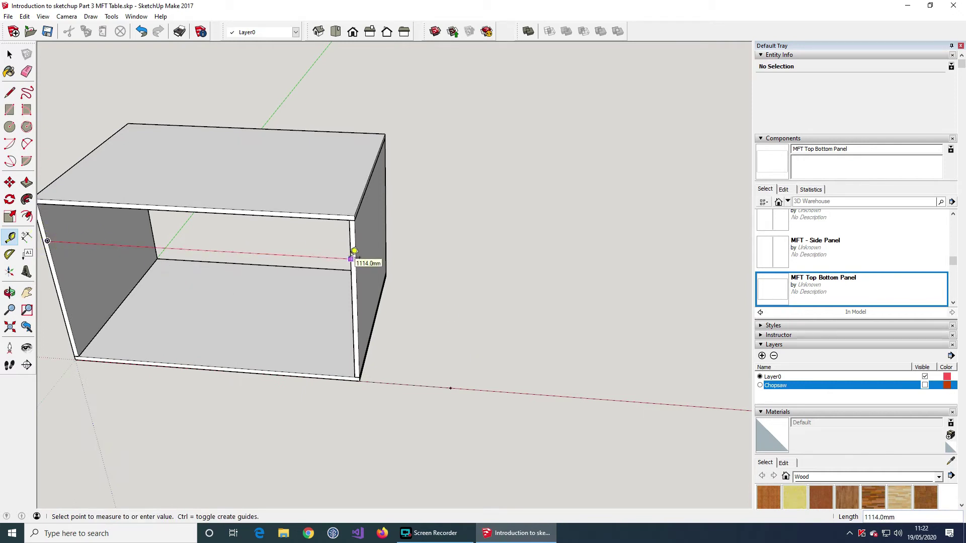
pyautogui.click(354, 251)
pyautogui.click(10, 54)
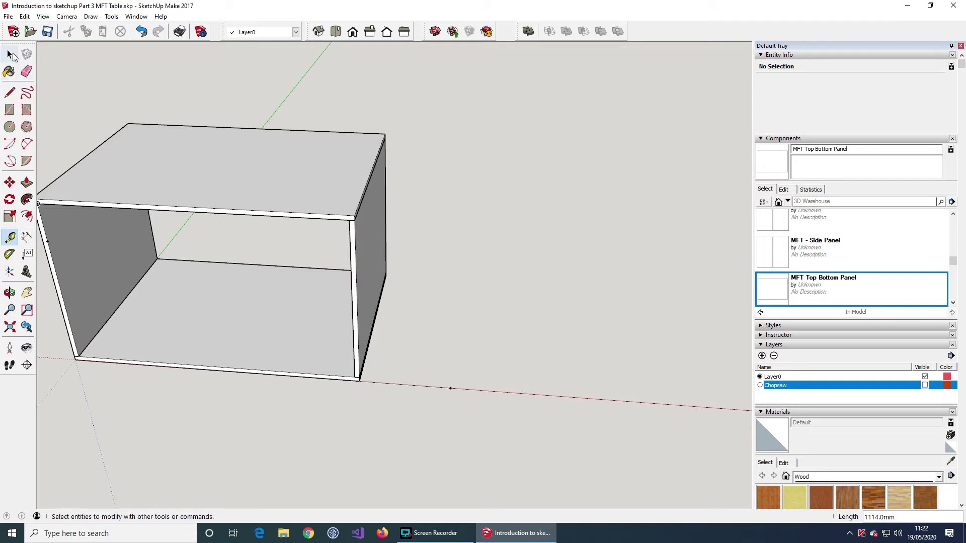
# Step: Draw an 800 by 1114 mm rectangle flat on the ground from the guide point on the red axis, with the 1114 mm sides along red
pyautogui.click(10, 92)
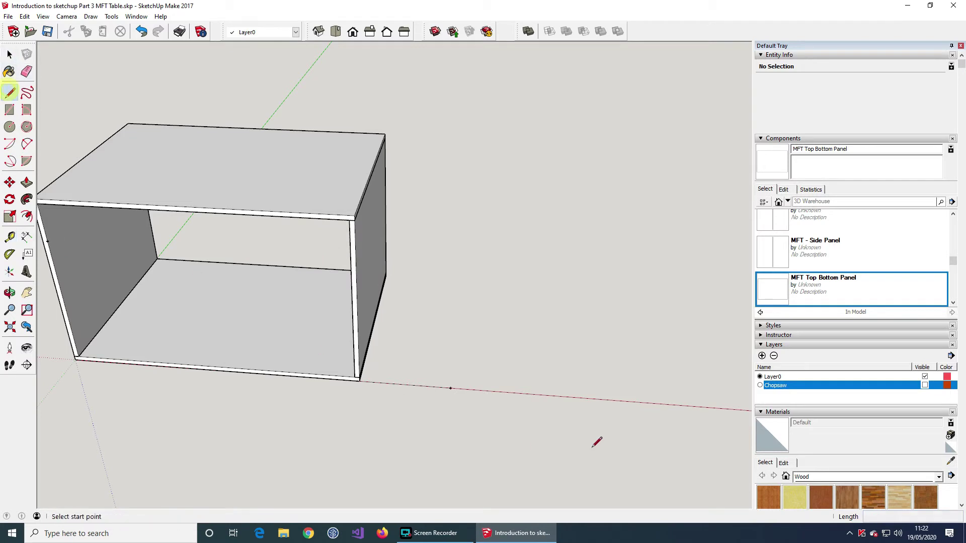
pyautogui.click(451, 387)
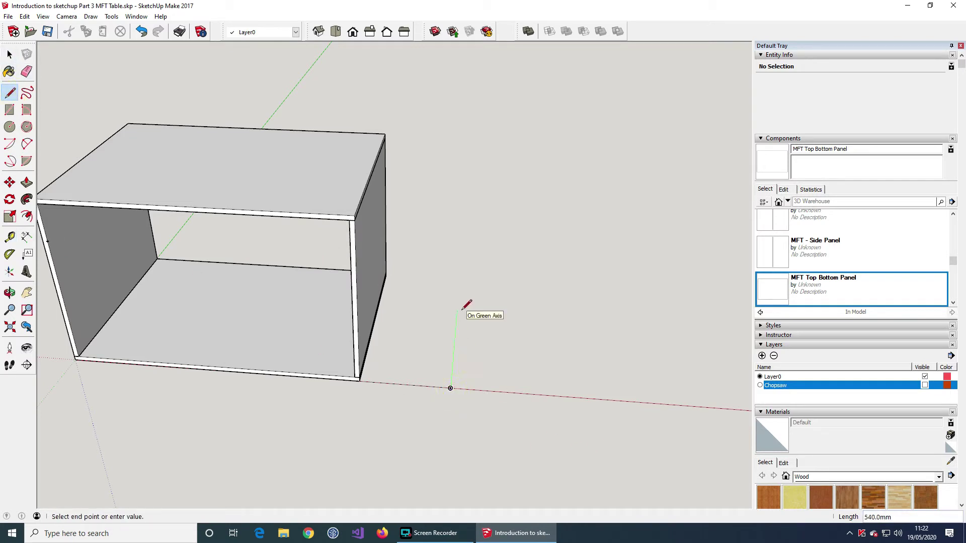
pyautogui.press('Return')
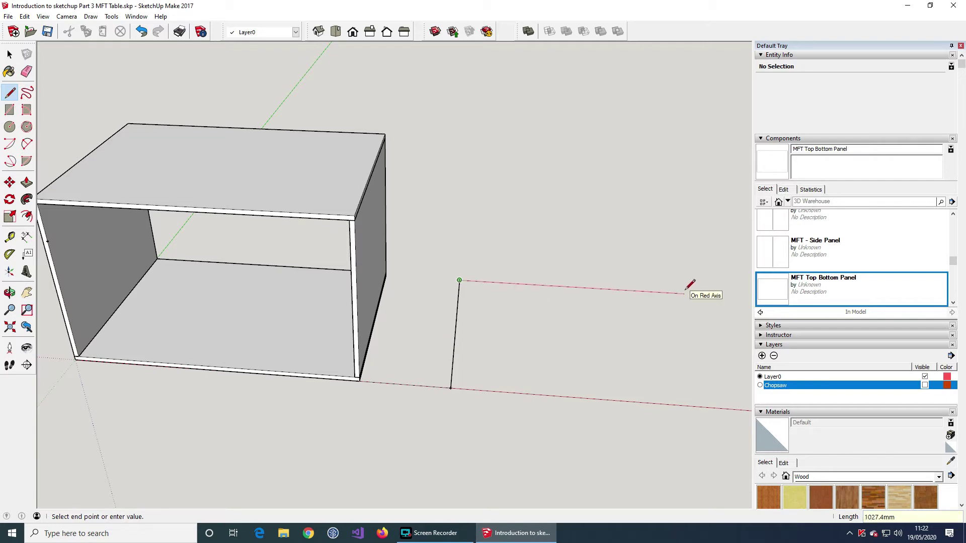
pyautogui.press('Return')
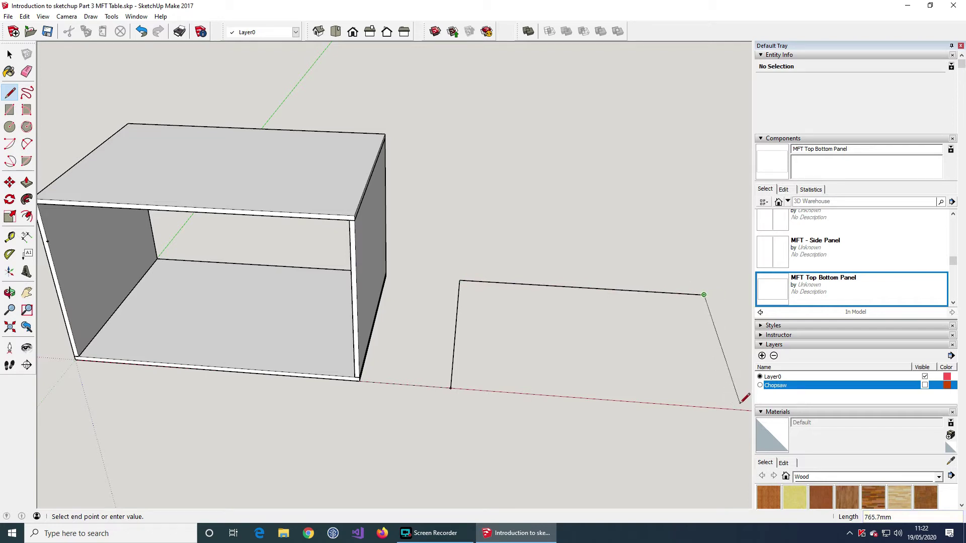
pyautogui.press('o')
pyautogui.keyDown('shift'); pyautogui.moveTo(736, 404); pyautogui.dragTo(656, 396, button='middle'); pyautogui.keyUp('shift')
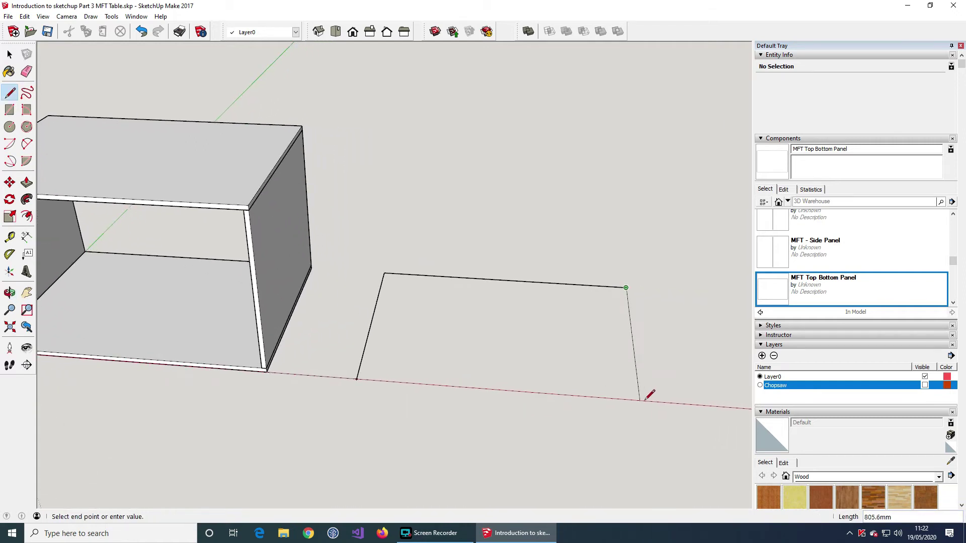
pyautogui.click(658, 402)
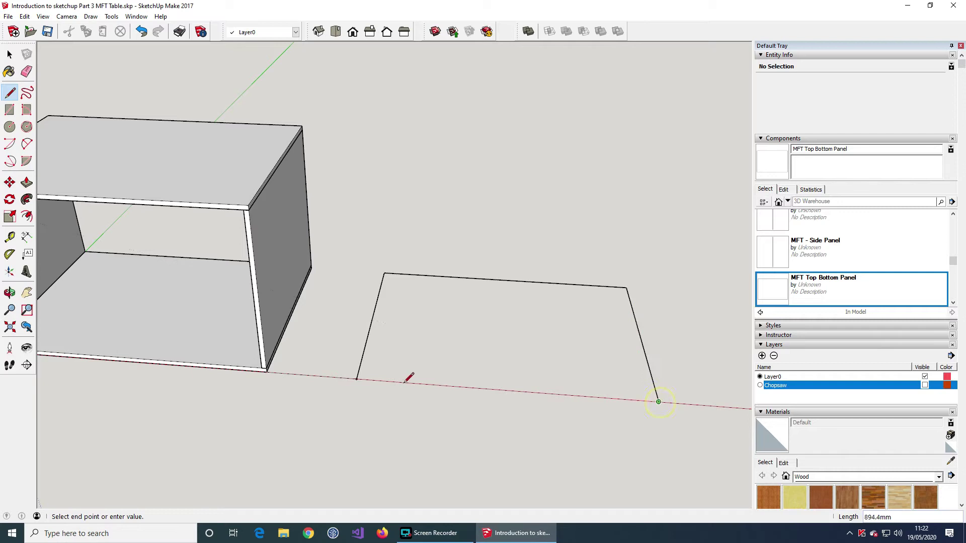
pyautogui.click(356, 377)
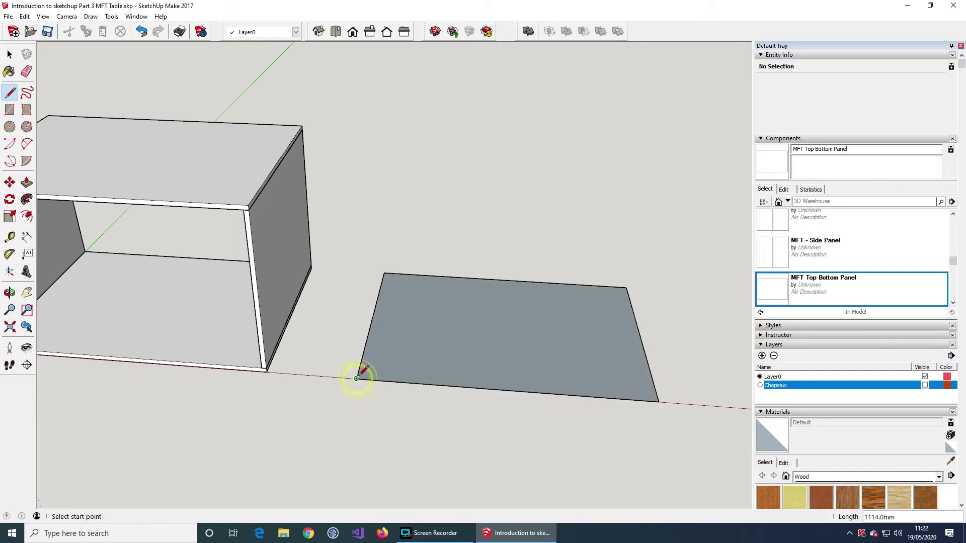
# Step: Push/Pull the new rectangular face up 18 mm to form the shelf panel
pyautogui.click(26, 182)
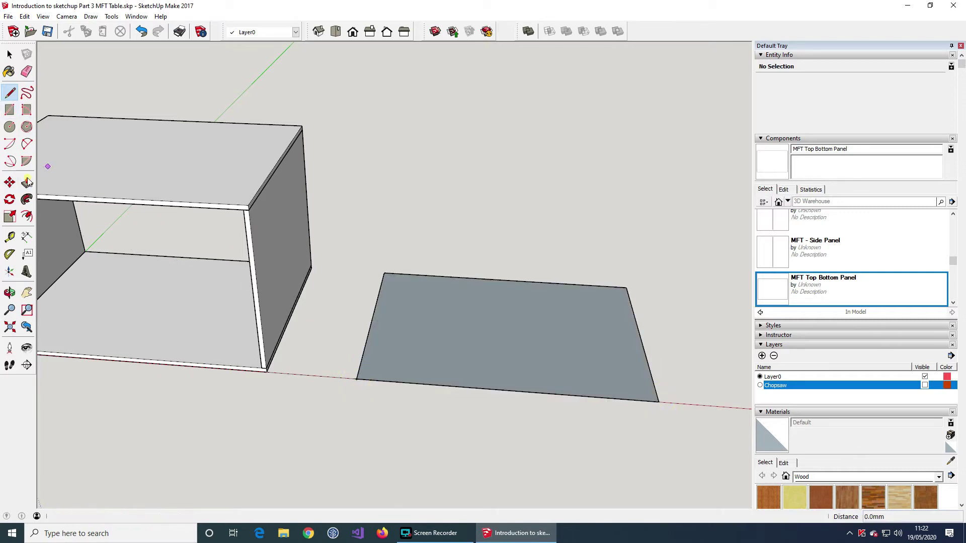
pyautogui.click(462, 324)
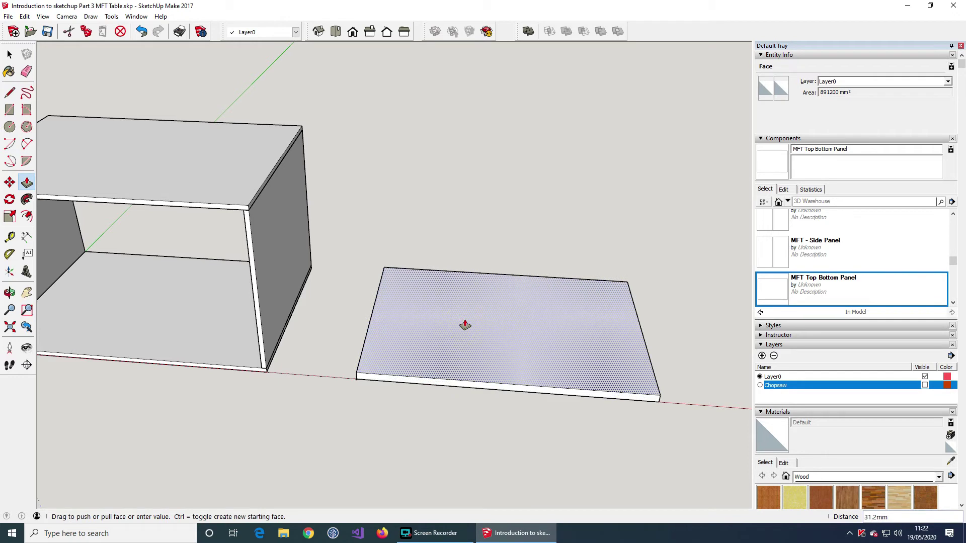
pyautogui.press('Return')
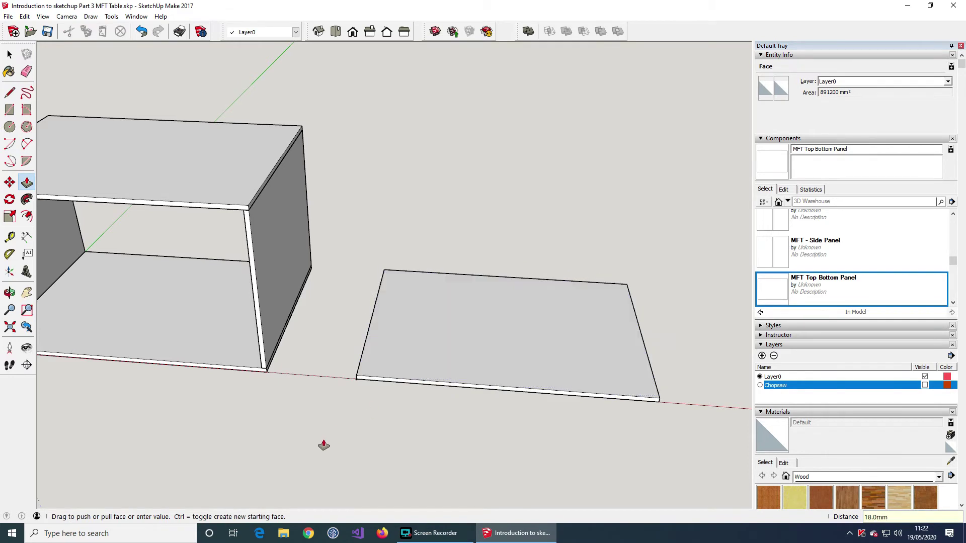
# Step: Make the whole loose shelf panel into a component named "MFT Undrawwer Panel"
pyautogui.click(10, 54)
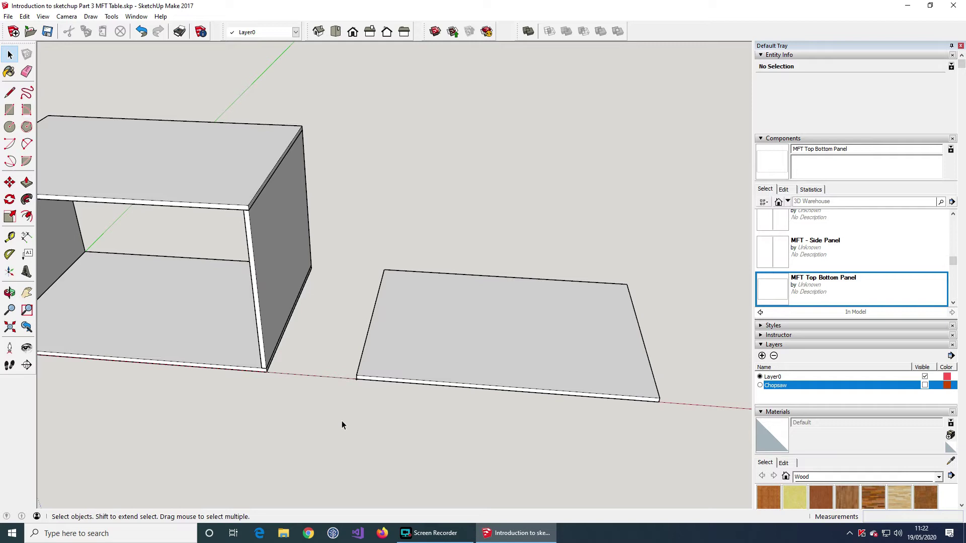
pyautogui.moveTo(332, 446); pyautogui.dragTo(685, 232)
pyautogui.rightClick(481, 342)
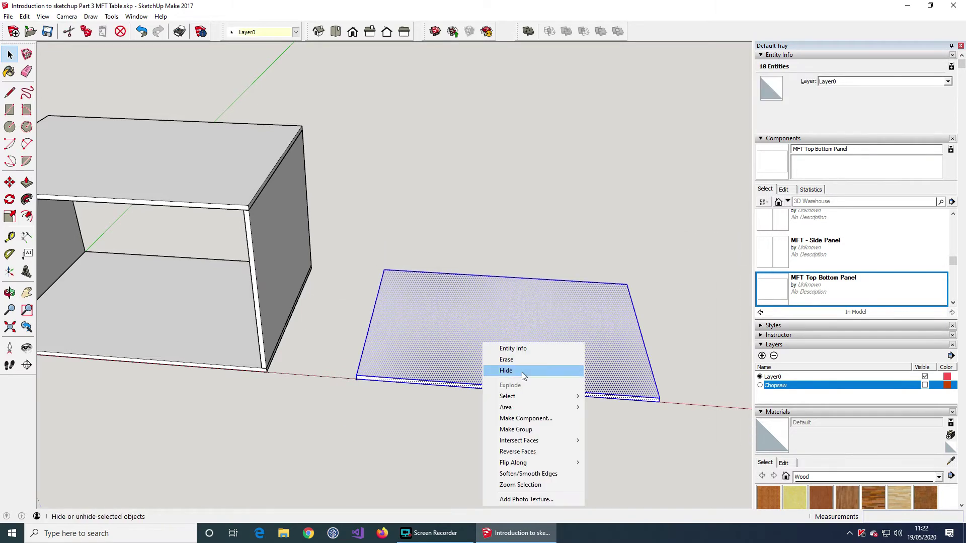
pyautogui.click(526, 418)
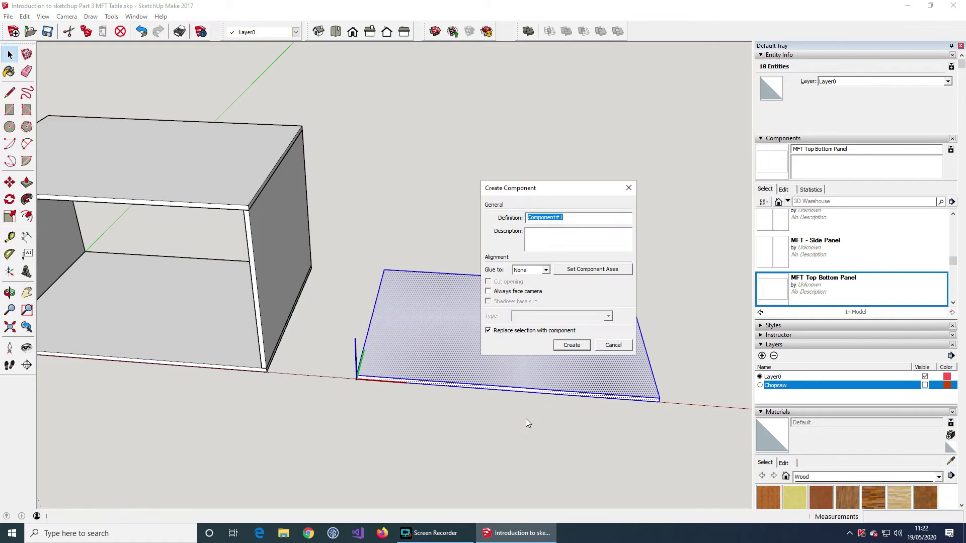
pyautogui.write('MF')
pyautogui.click(545, 270)
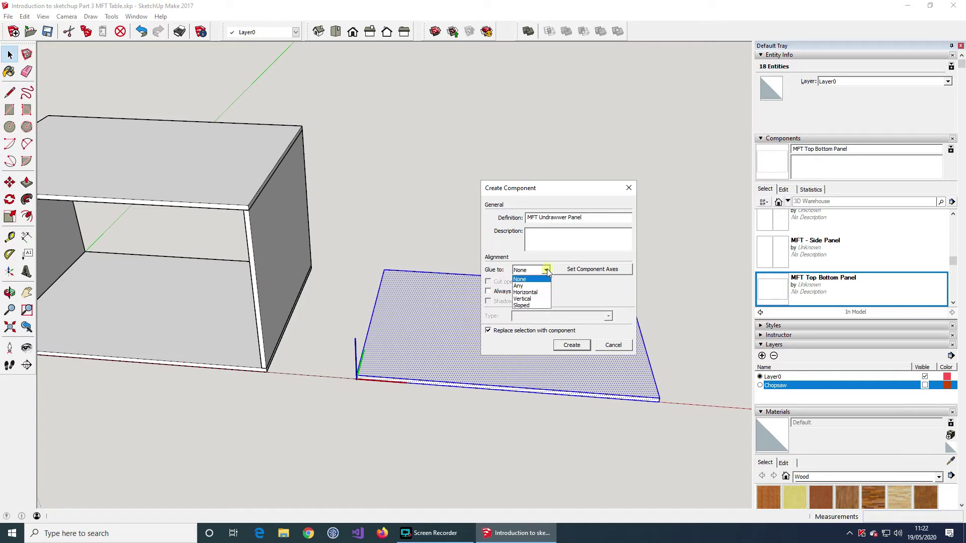
pyautogui.click(518, 282)
pyautogui.click(572, 345)
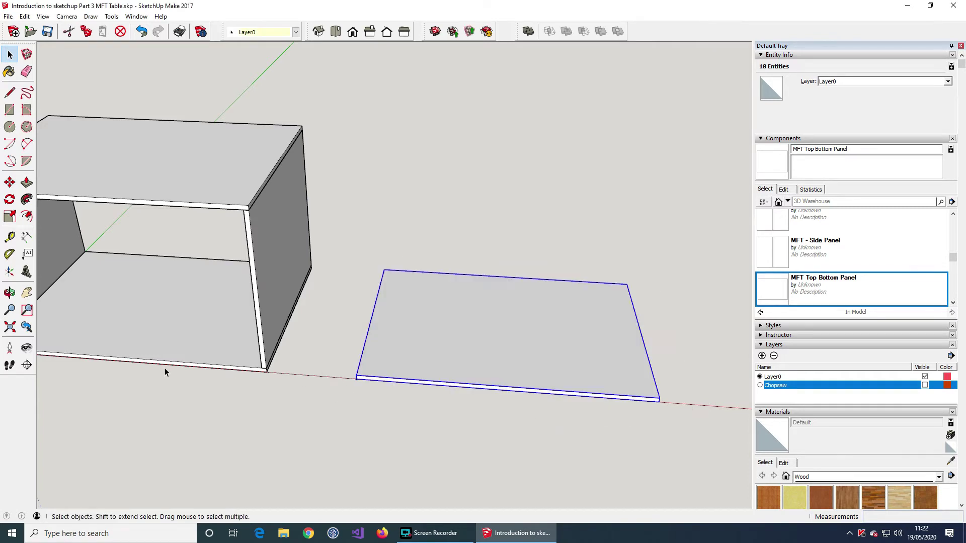
# Step: Move the shelf panel by its upper front corner nearest the carcass onto the guide point on the inner edge of the side panel at the origin
pyautogui.press('o')
pyautogui.moveTo(174, 384); pyautogui.dragTo(348, 392)
pyautogui.press('space')
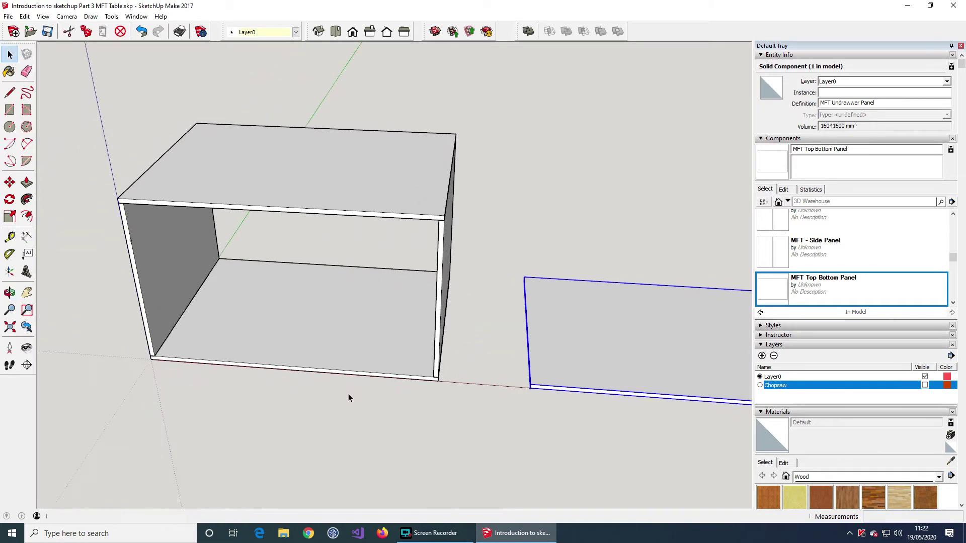
pyautogui.click(10, 182)
pyautogui.scroll(4, 531, 385)
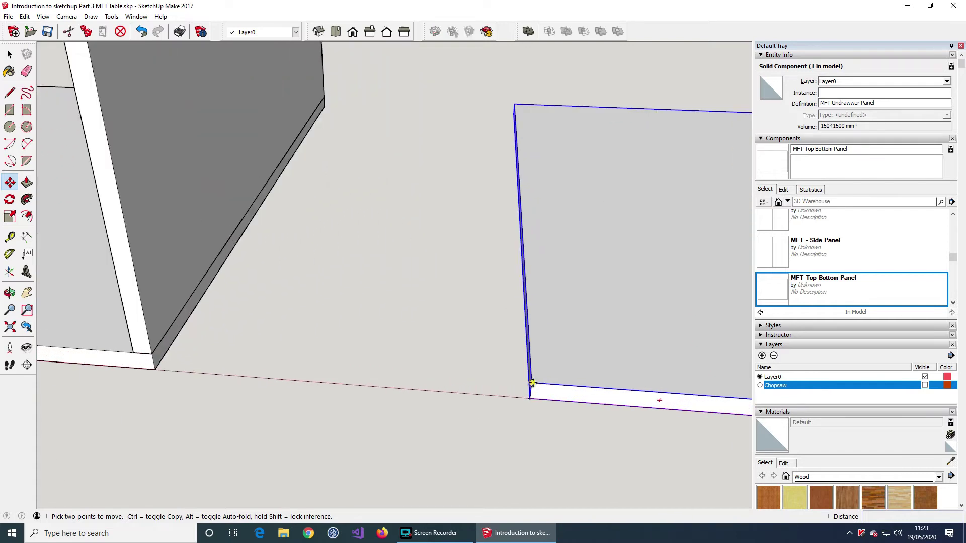
pyautogui.click(531, 384)
pyautogui.scroll(-6, 224, 359)
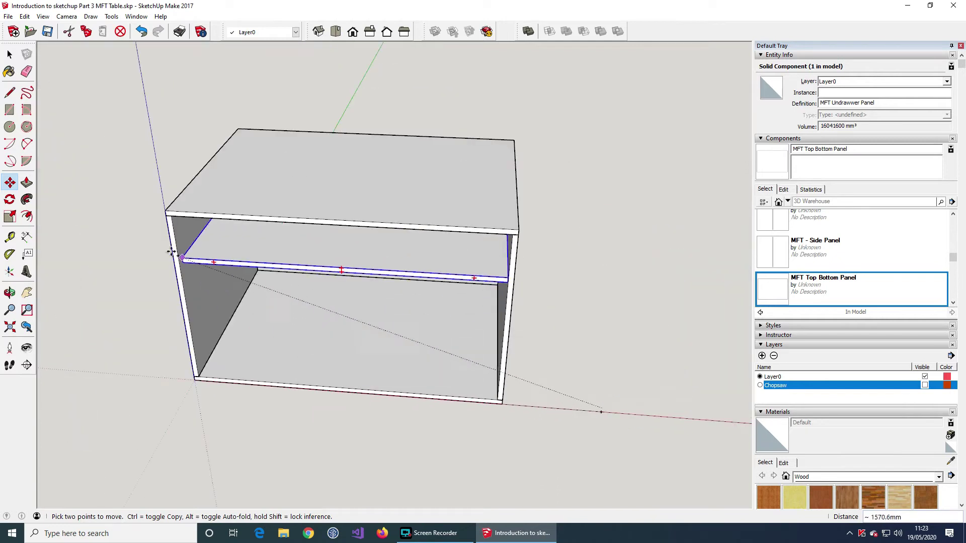
pyautogui.scroll(8, 181, 259)
pyautogui.click(182, 254)
pyautogui.scroll(-5, 539, 372)
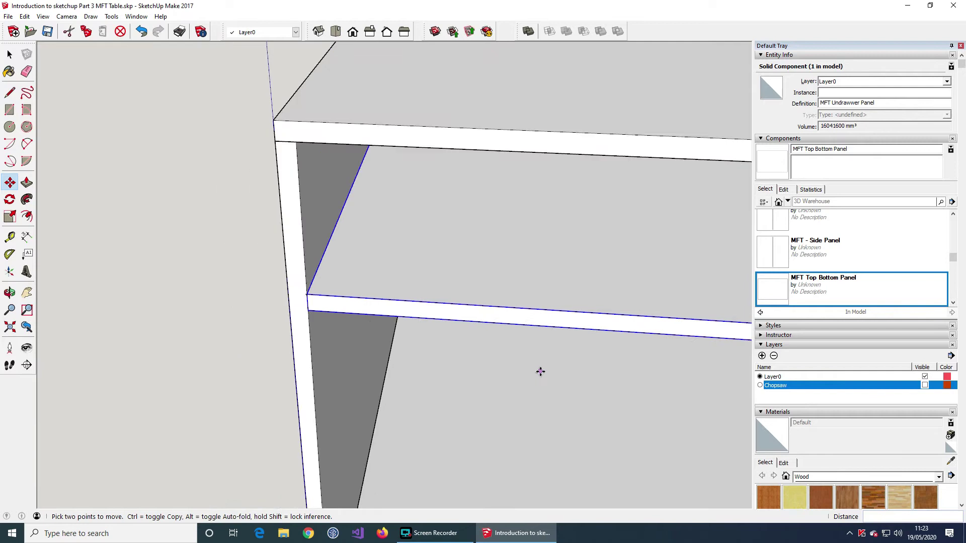
pyautogui.scroll(-2, 736, 374)
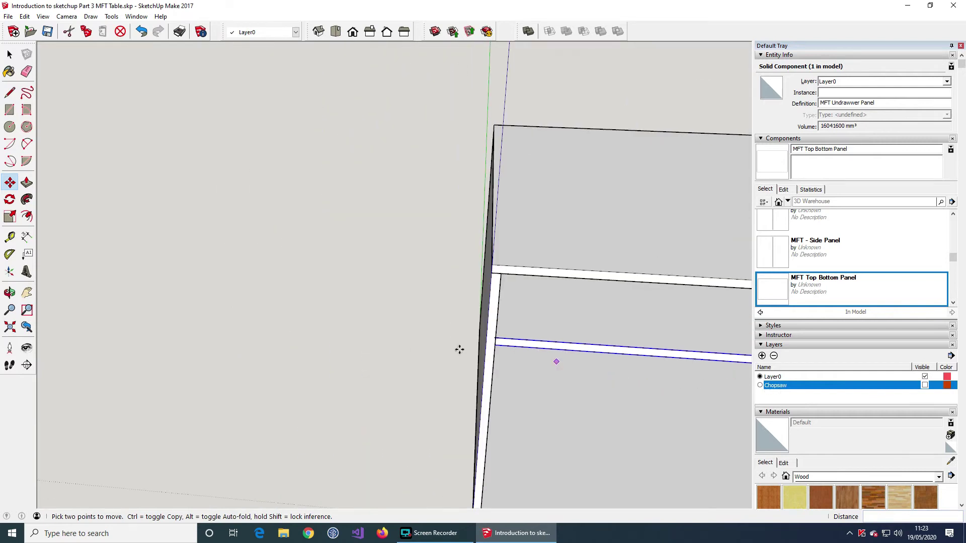
pyautogui.scroll(-4, 171, 287)
pyautogui.scroll(-1, 168, 287)
pyautogui.keyDown('shift'); pyautogui.moveTo(652, 447); pyautogui.dragTo(594, 298, button='middle'); pyautogui.keyUp('shift')
pyautogui.click(9, 54)
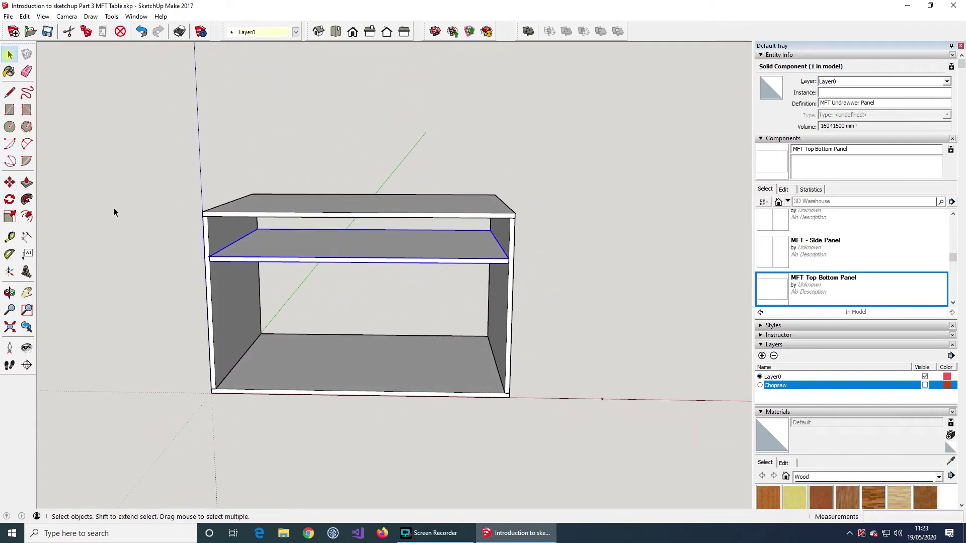
pyautogui.click(126, 244)
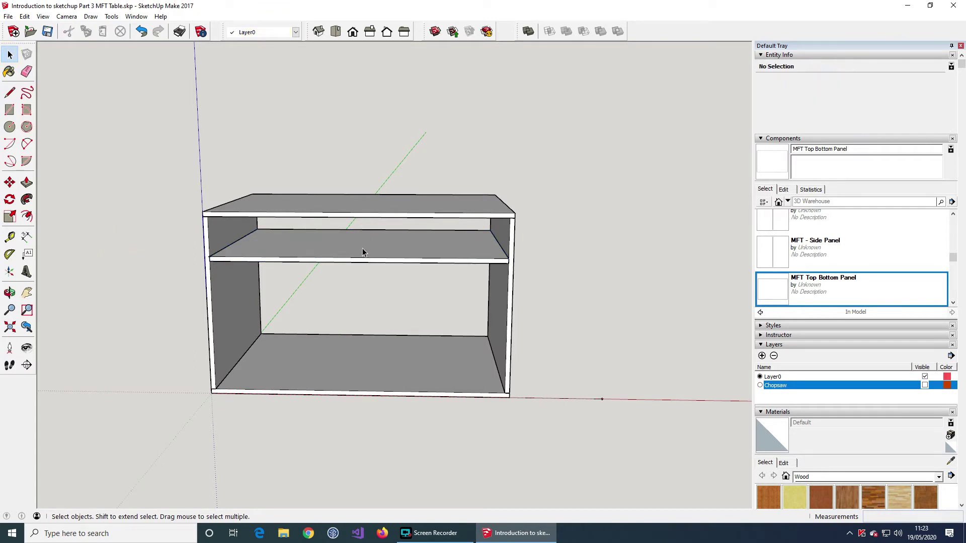
# Step: Place a guide point 1114/2 along the shelf's upper front edge from its free-end corner, and another 9 mm further toward the origin side
pyautogui.click(9, 236)
pyautogui.click(509, 259)
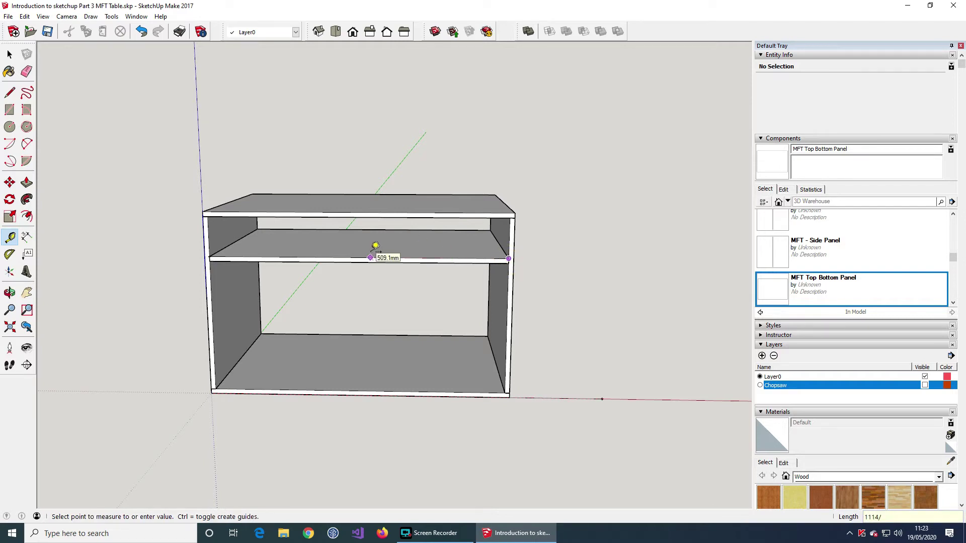
pyautogui.press('Return')
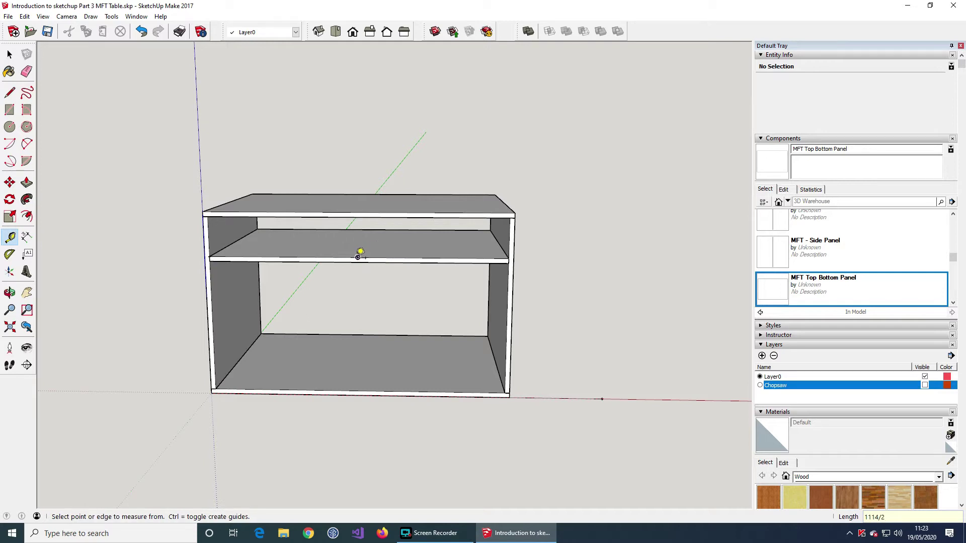
pyautogui.click(358, 258)
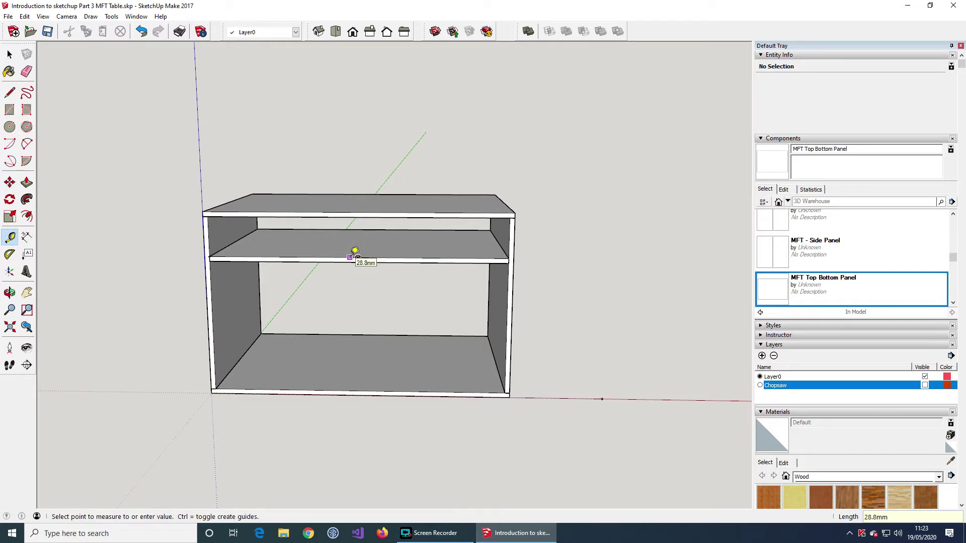
pyautogui.press('Escape')
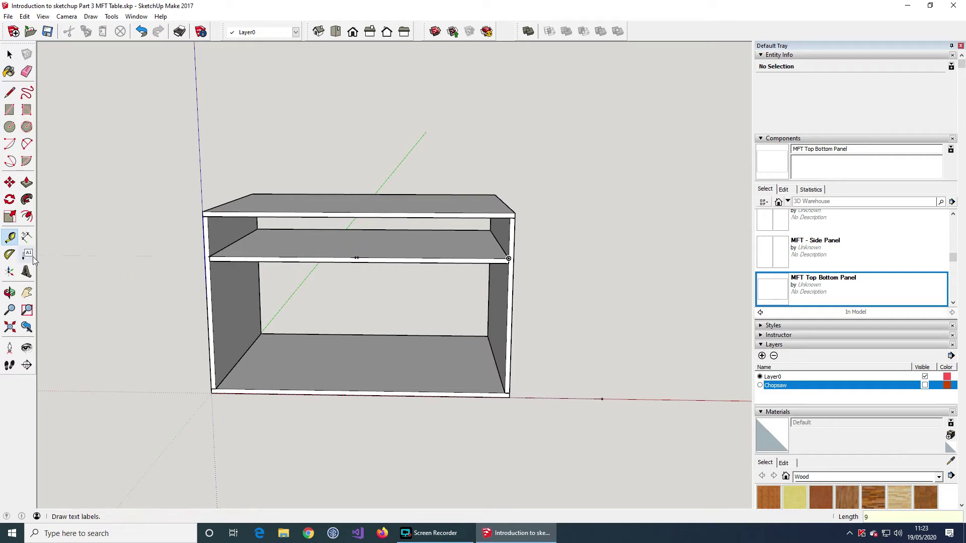
# Step: Draw an upright rectangle 800 mm along the green axis and 150 mm high from the guide point on the red axis
pyautogui.click(9, 92)
pyautogui.moveTo(681, 397); pyautogui.dragTo(498, 421, button='middle')
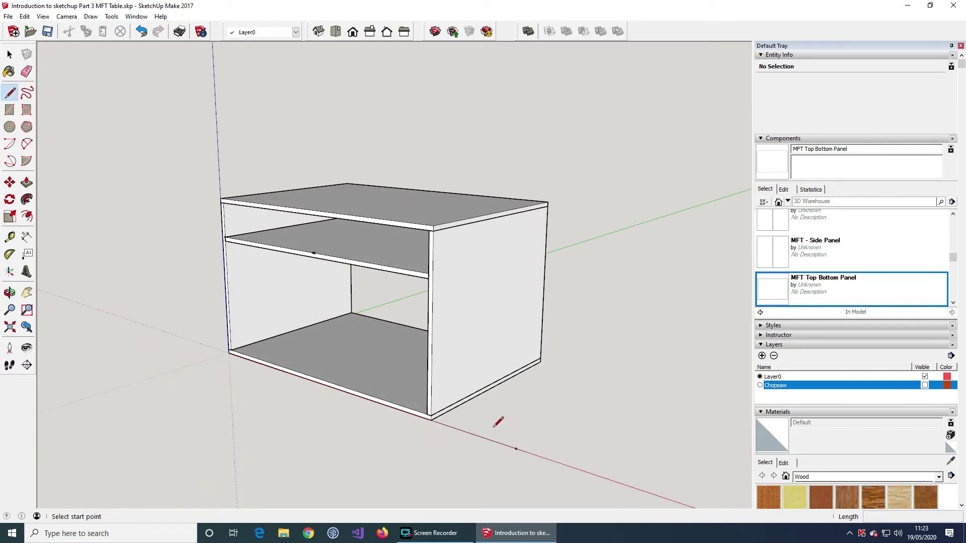
pyautogui.click(516, 447)
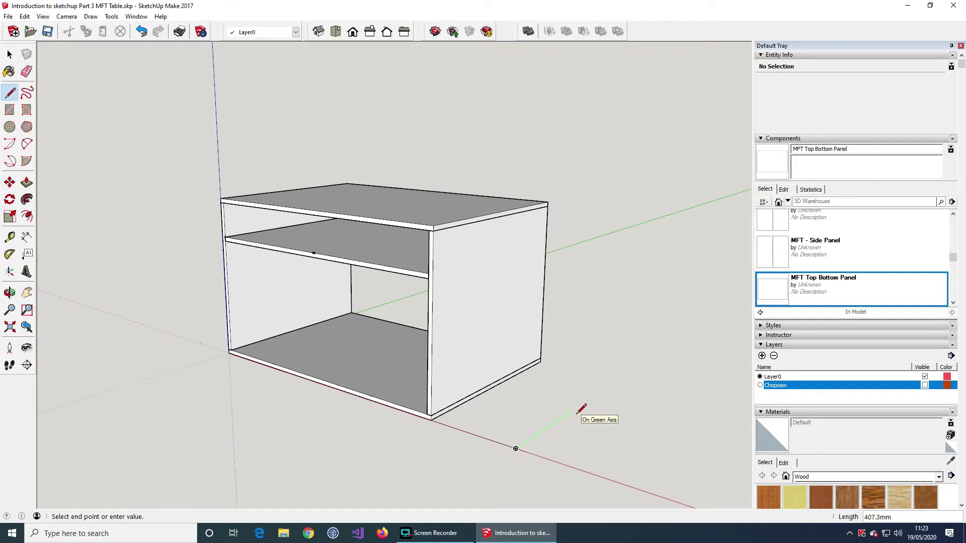
pyautogui.write('800')
pyautogui.press('Return')
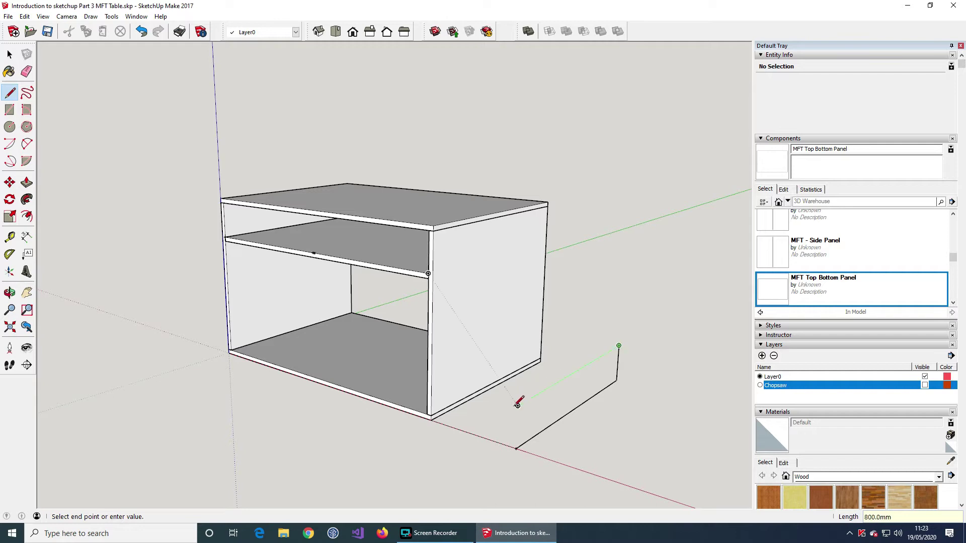
pyautogui.write('800')
pyautogui.press('Return')
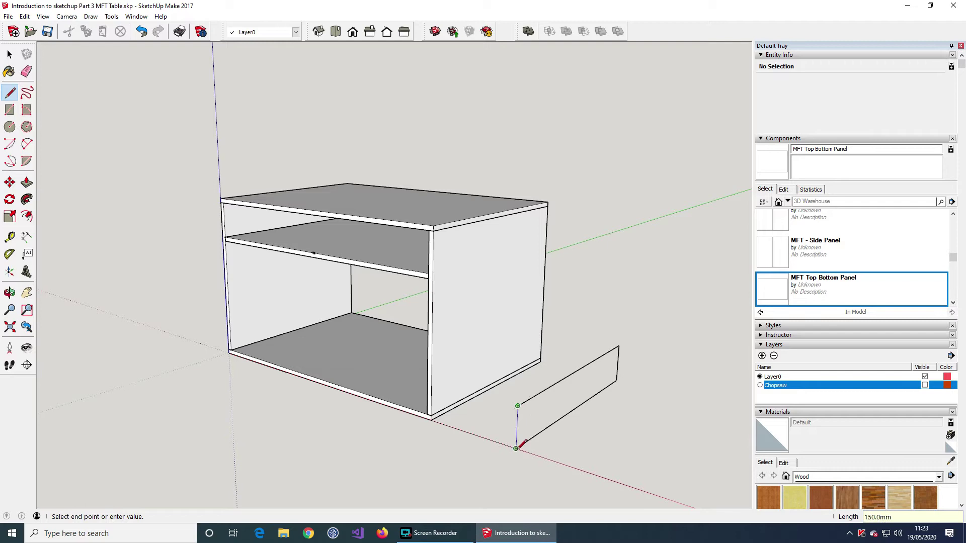
pyautogui.click(516, 449)
# Step: Push/Pull the upright rectangle 18 mm to form the divider panel
pyautogui.click(27, 182)
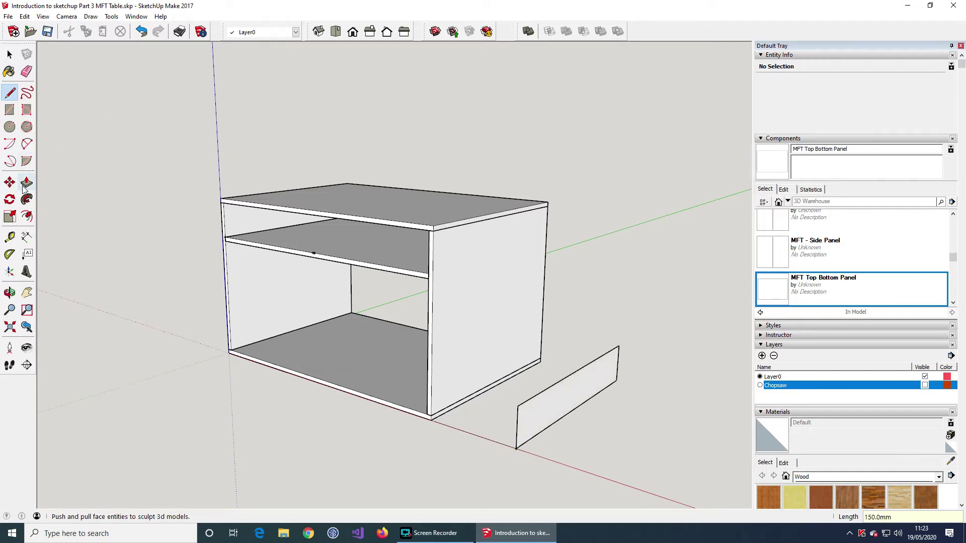
pyautogui.click(566, 405)
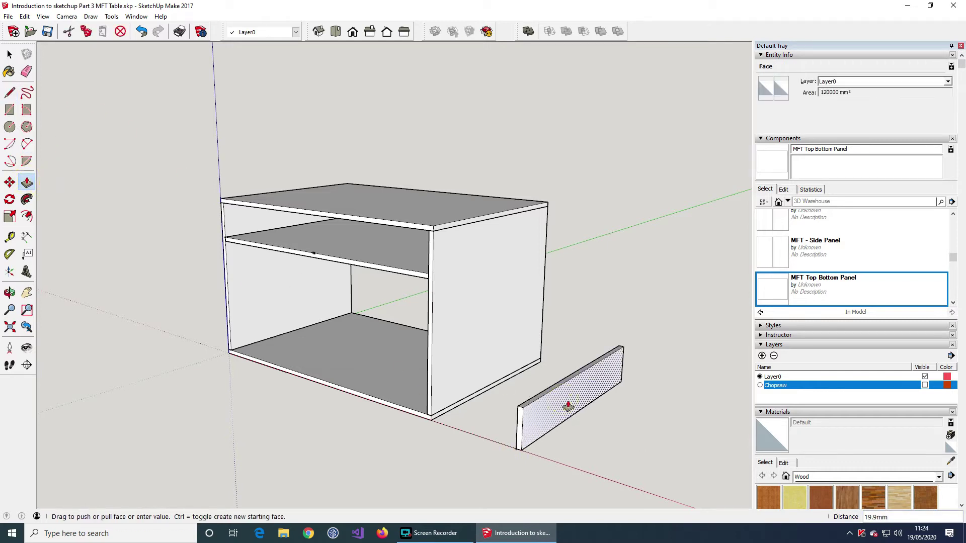
pyautogui.press('Return')
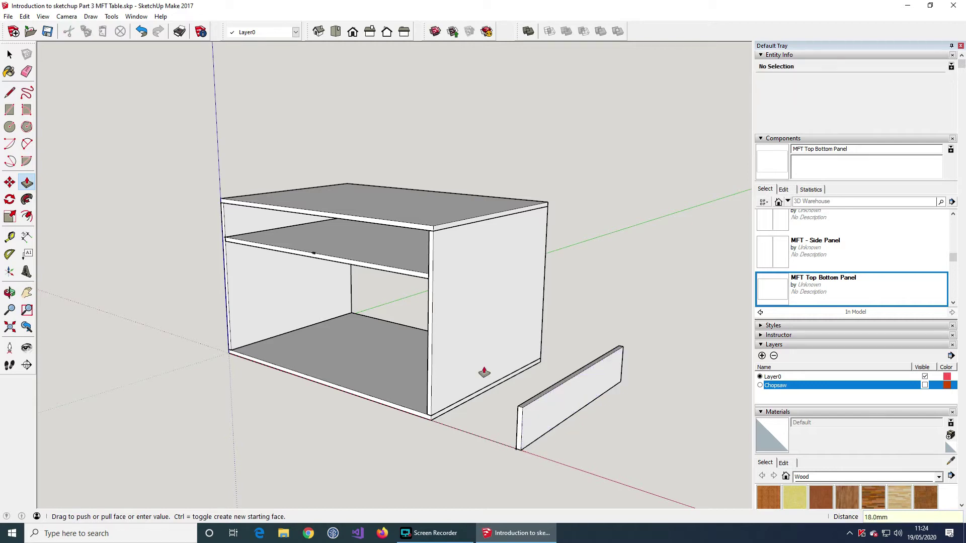
# Step: Make the whole upright divider panel a component named "MFT - Drawer Divier Panel" with gluing set to Any
pyautogui.moveTo(267, 378)
pyautogui.mouseDown(button='middle')
pyautogui.moveTo(441, 420)
pyautogui.moveTo(194, 334)
pyautogui.mouseUp(button='middle')
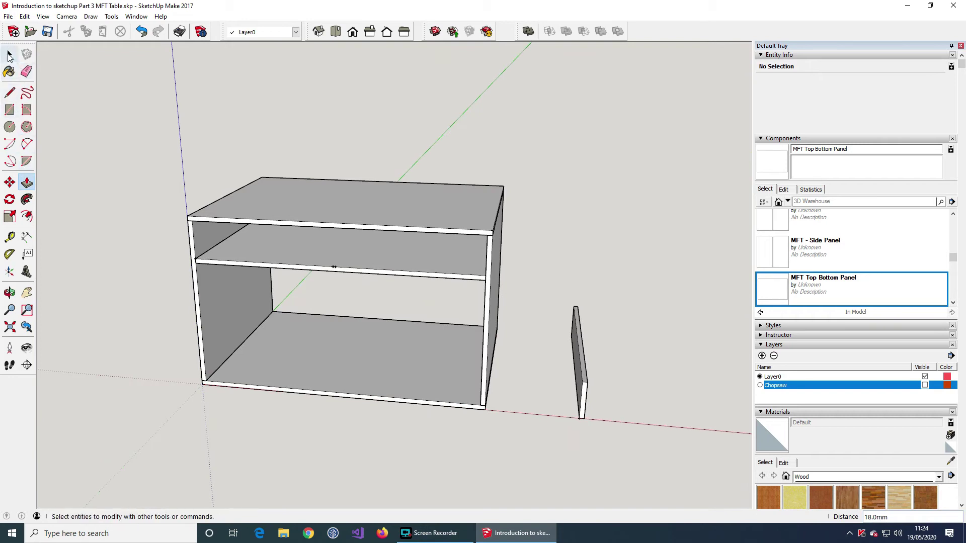
pyautogui.click(9, 55)
pyautogui.moveTo(609, 443); pyautogui.dragTo(565, 421)
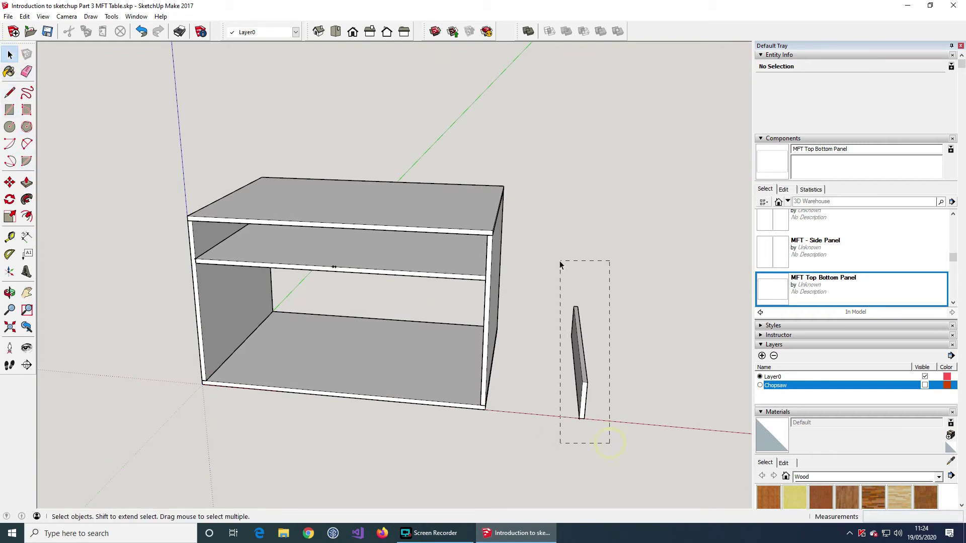
pyautogui.moveTo(561, 264); pyautogui.dragTo(561, 265)
pyautogui.rightClick(585, 402)
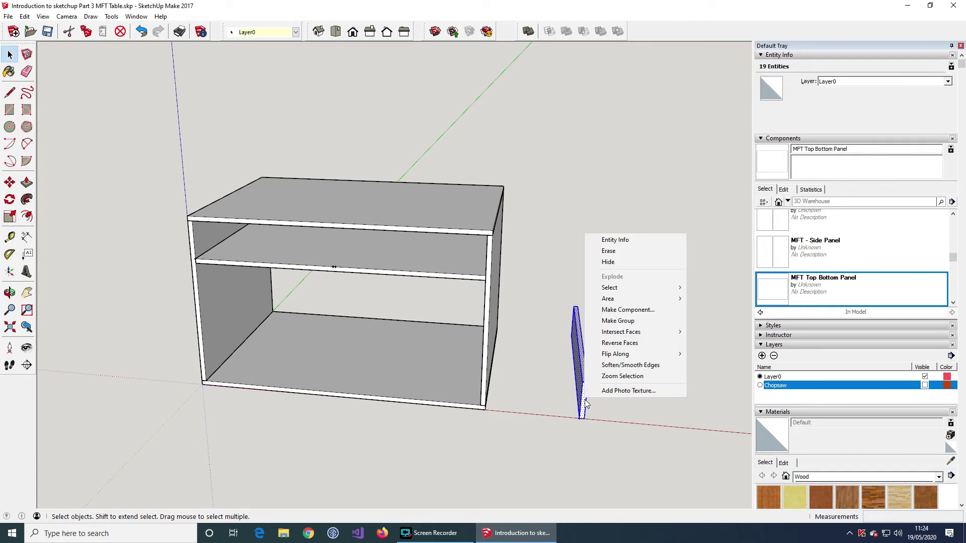
pyautogui.click(641, 312)
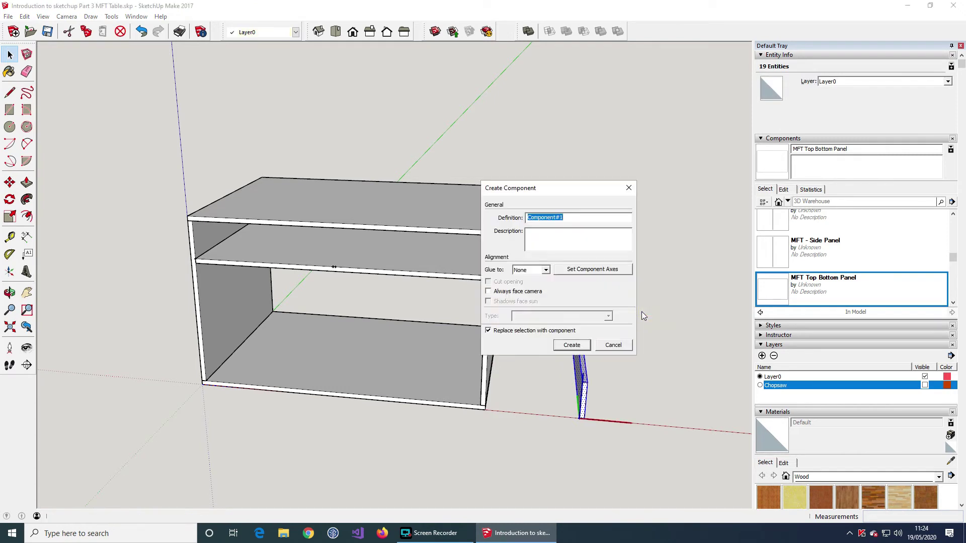
pyautogui.write('MFT - Drawer Divier Panel')
pyautogui.click(544, 272)
pyautogui.click(537, 282)
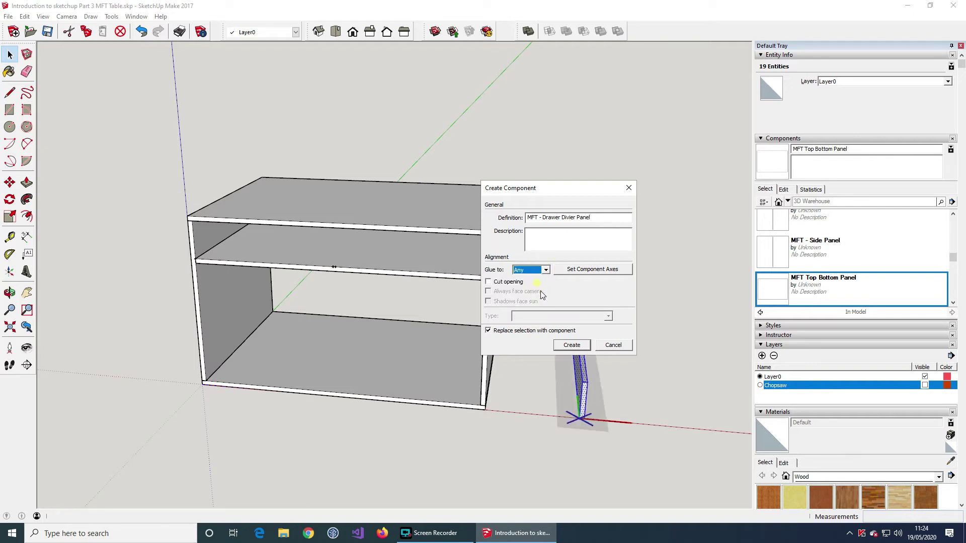
pyautogui.click(571, 345)
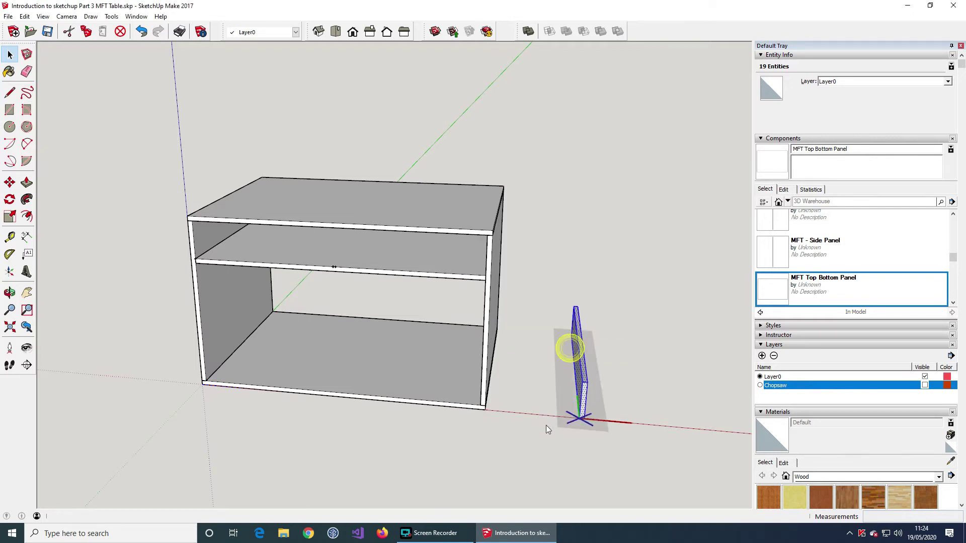
pyautogui.click(540, 427)
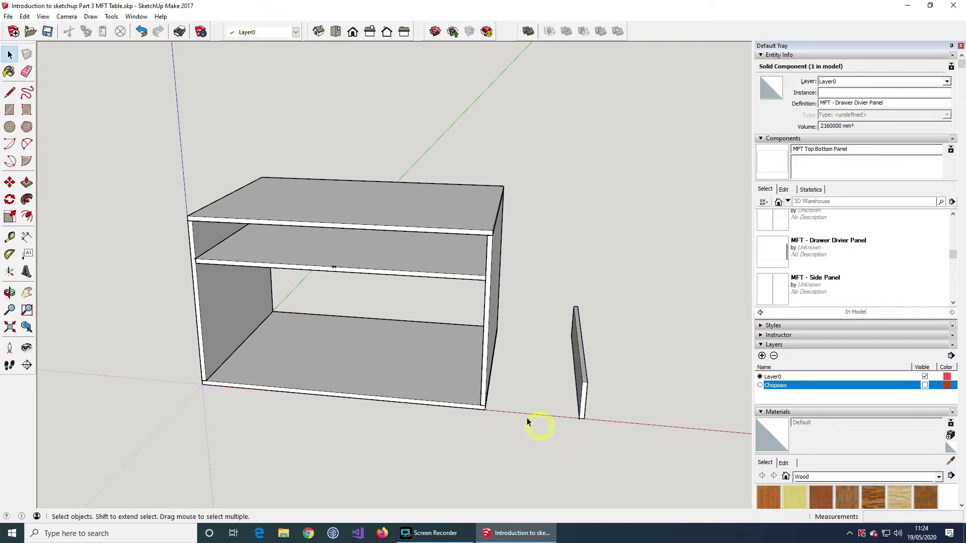
# Step: Move the drawer divider by its lower front corner nearest the carcass onto the offset guide point on the shelf's upper front edge
pyautogui.click(10, 182)
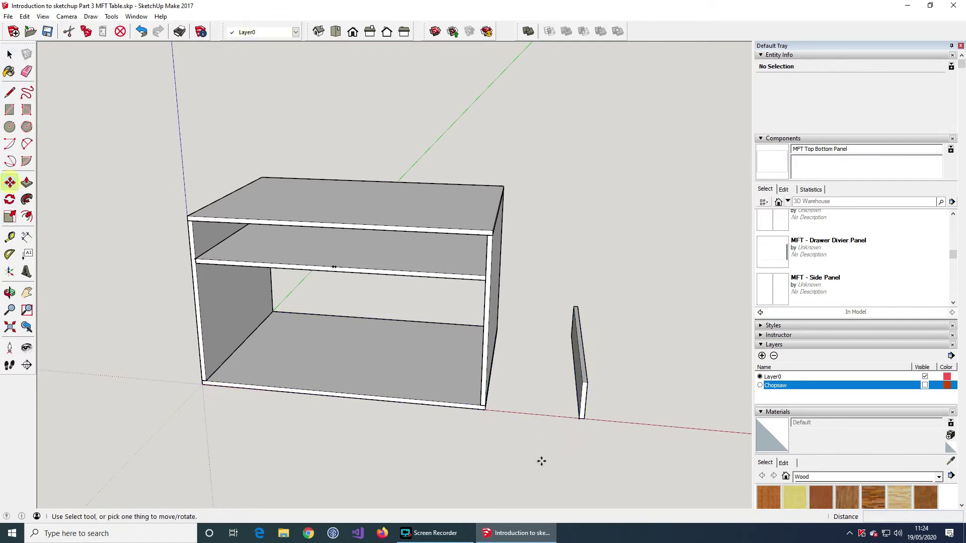
pyautogui.click(579, 419)
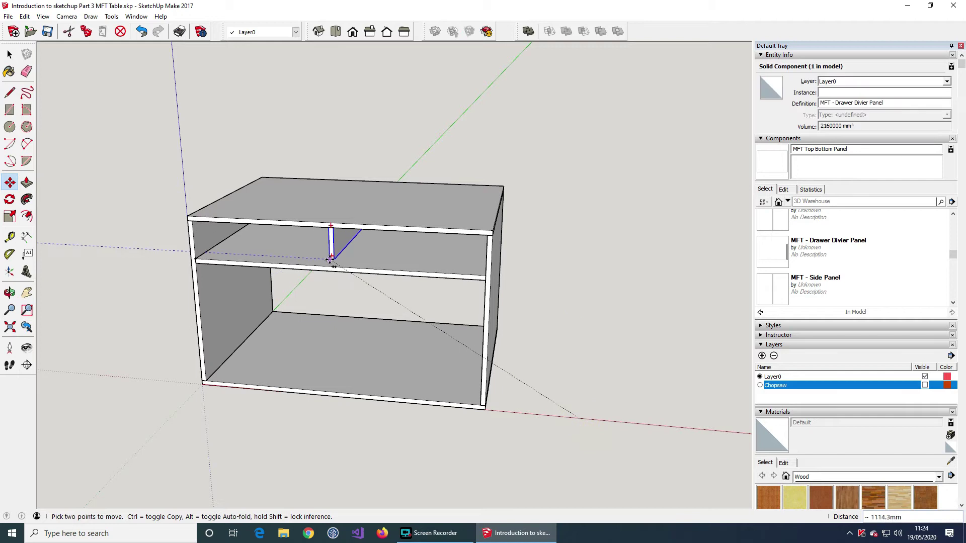
pyautogui.scroll(5, 339, 277)
pyautogui.scroll(-4, 338, 277)
pyautogui.scroll(5, 345, 231)
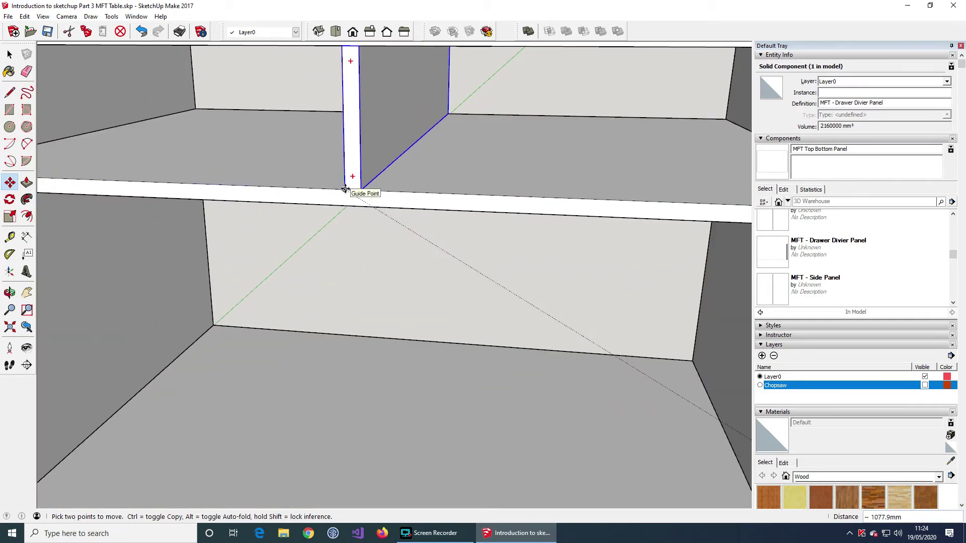
pyautogui.click(348, 190)
pyautogui.scroll(-6, 536, 296)
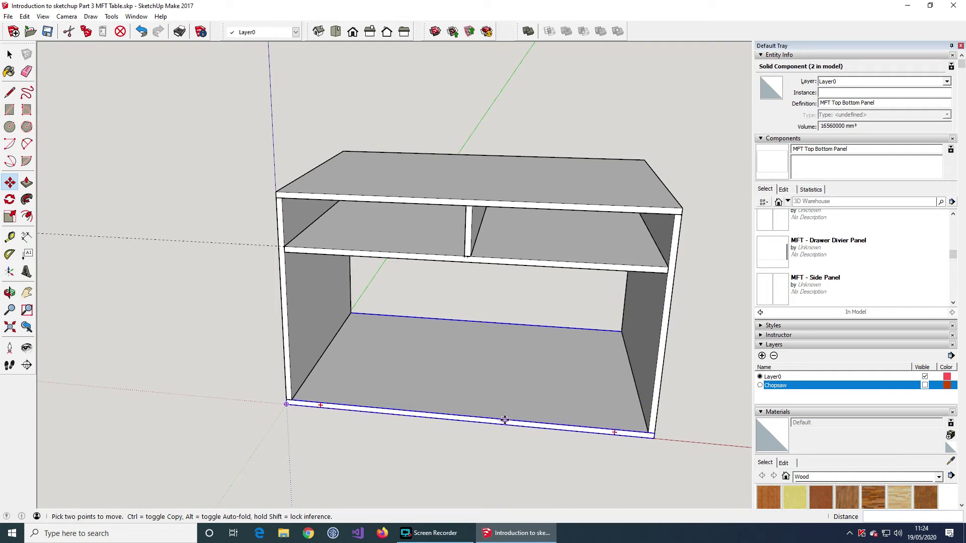
# Step: Place a guide point 450 mm along the bottom panel's upper front edge from the inner corner of the side panel farthest from the origin
pyautogui.hotkey('ctrl', 't')
pyautogui.click(10, 236)
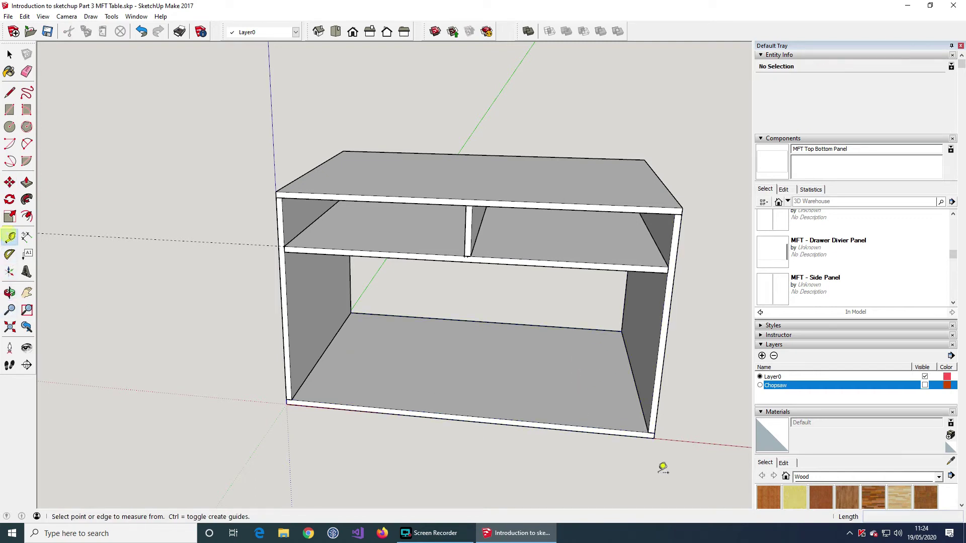
pyautogui.click(648, 432)
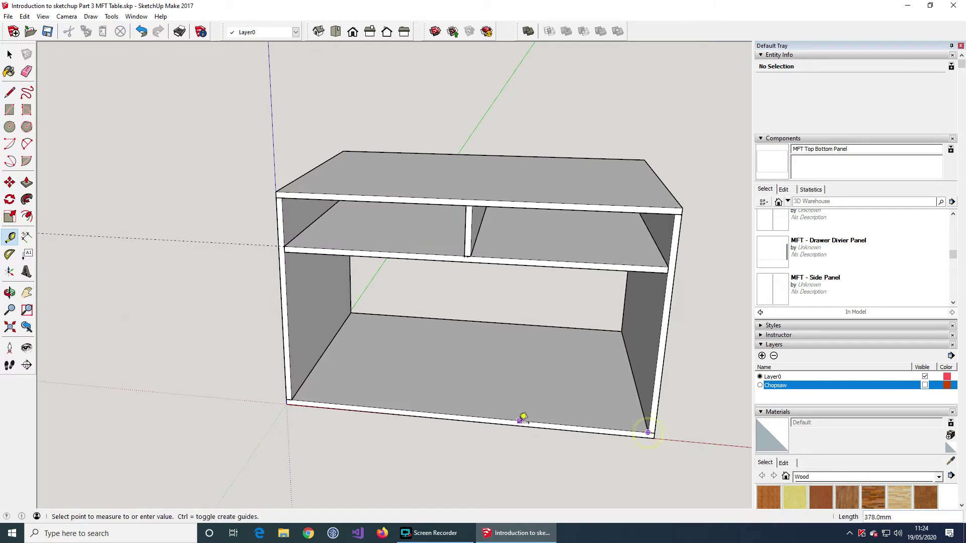
pyautogui.press('Return')
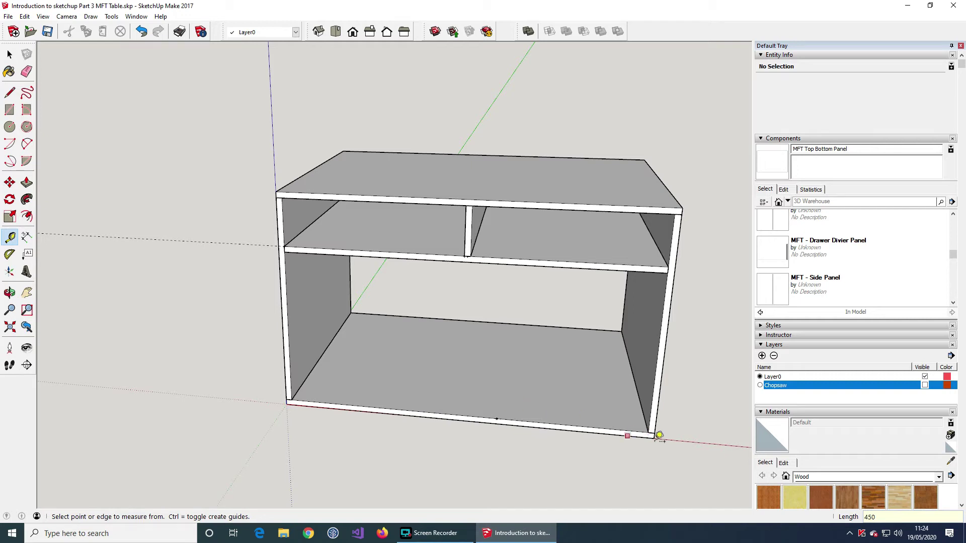
# Step: Place a guide point on the red axis 1500 mm from the origin, outside the carcass
pyautogui.press('o')
pyautogui.moveTo(704, 455); pyautogui.dragTo(368, 386)
pyautogui.press('t')
pyautogui.scroll(-4, 561, 402)
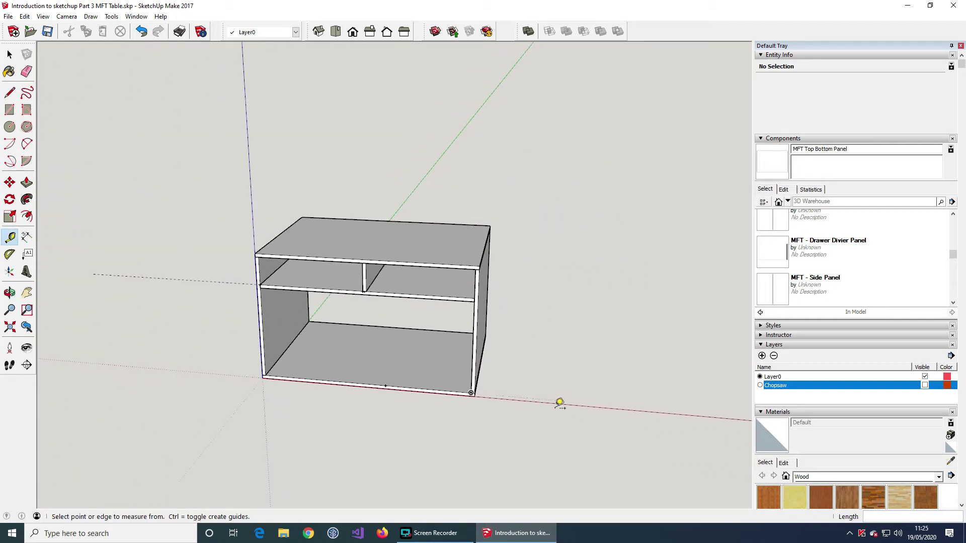
pyautogui.click(262, 378)
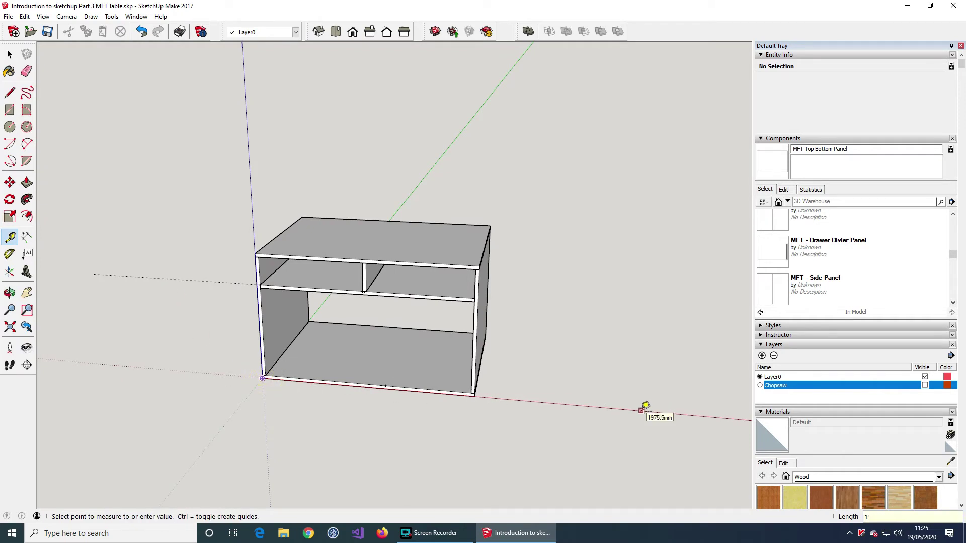
pyautogui.write('1500')
pyautogui.press('Return')
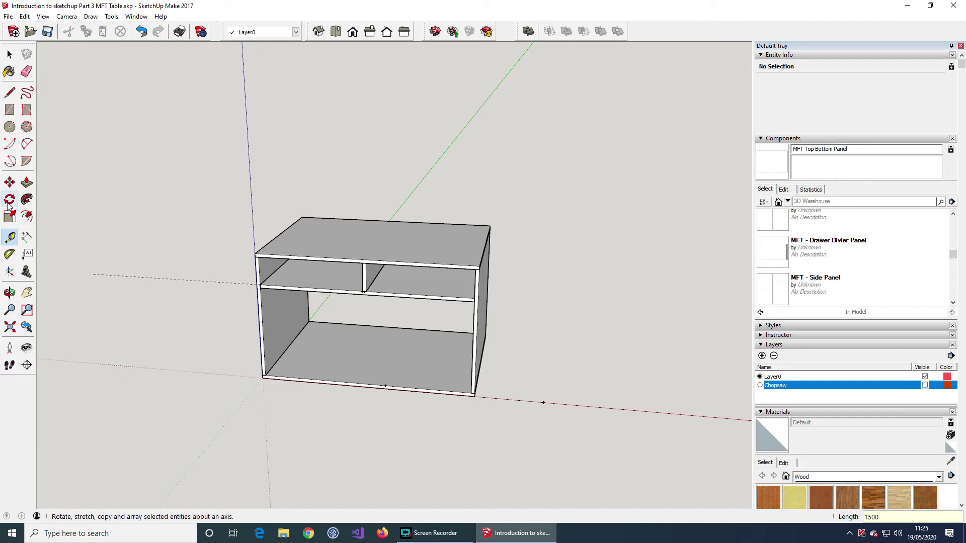
# Step: Draw an 800 mm line along the green axis from the guide point on the red axis
pyautogui.click(9, 92)
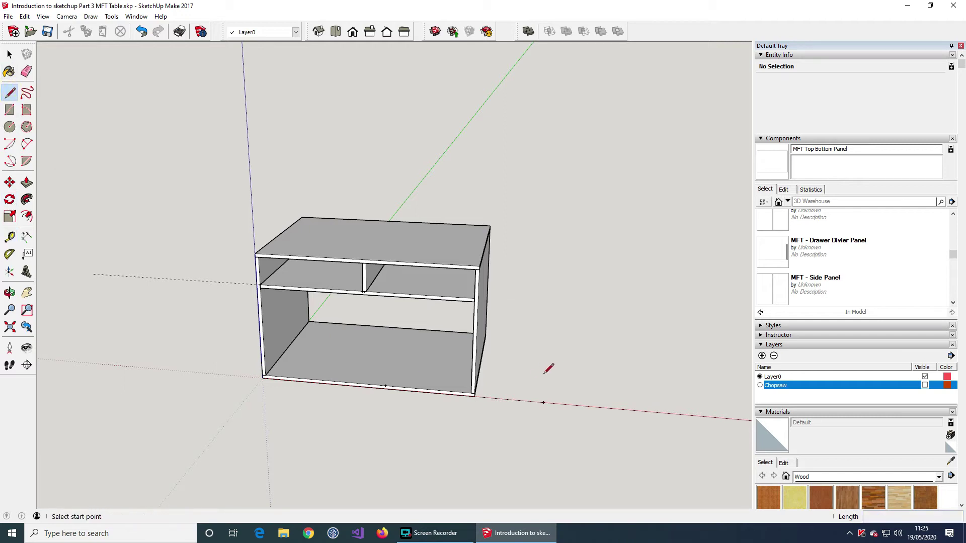
pyautogui.moveTo(647, 398); pyautogui.dragTo(532, 417, button='middle')
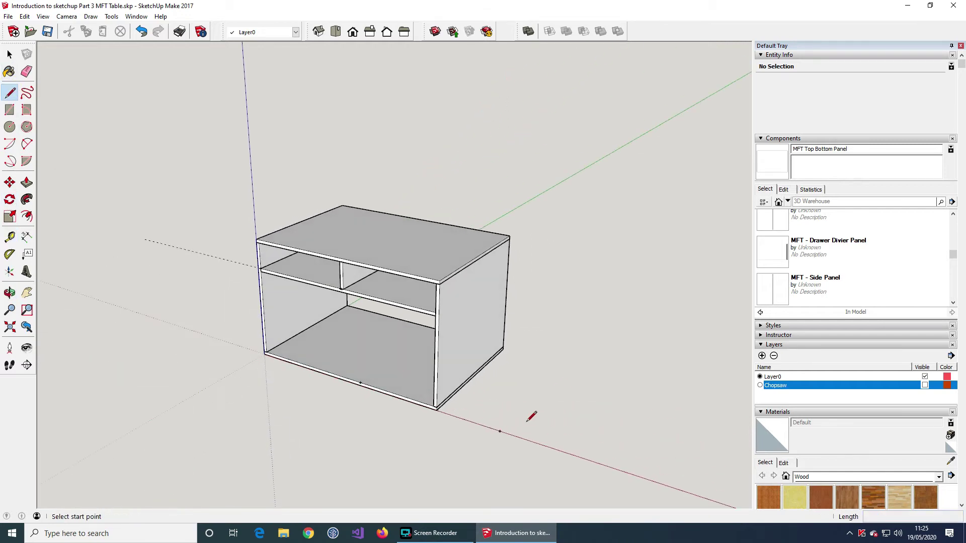
pyautogui.click(499, 430)
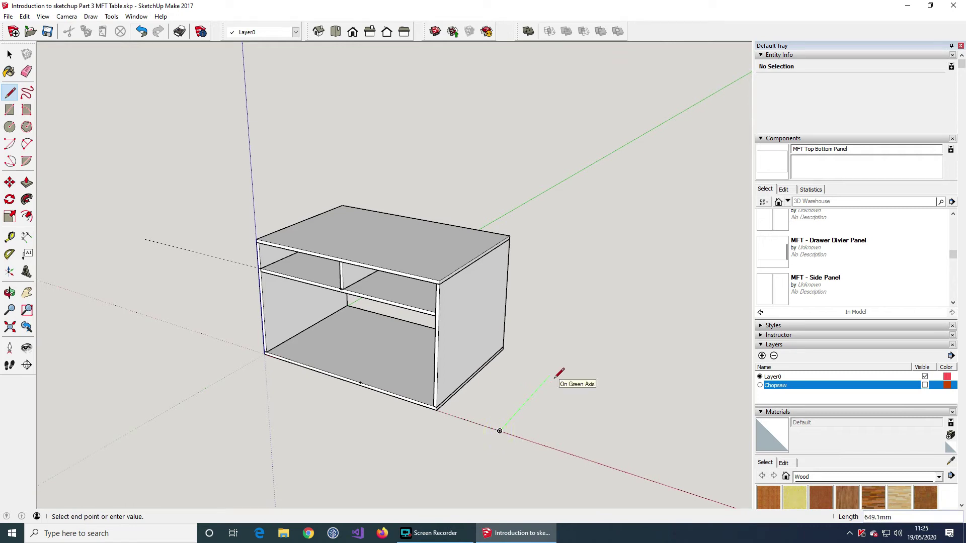
pyautogui.press('Return')
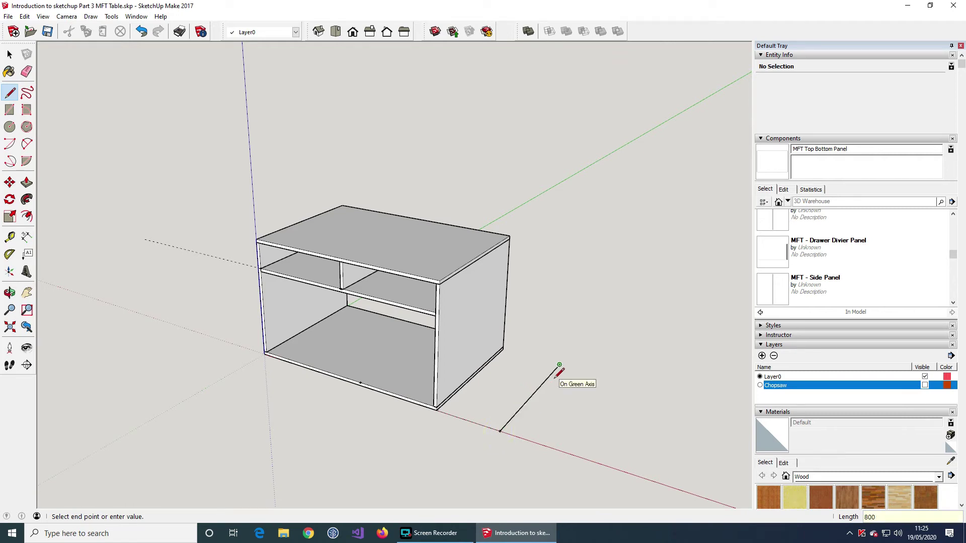
pyautogui.press('Escape')
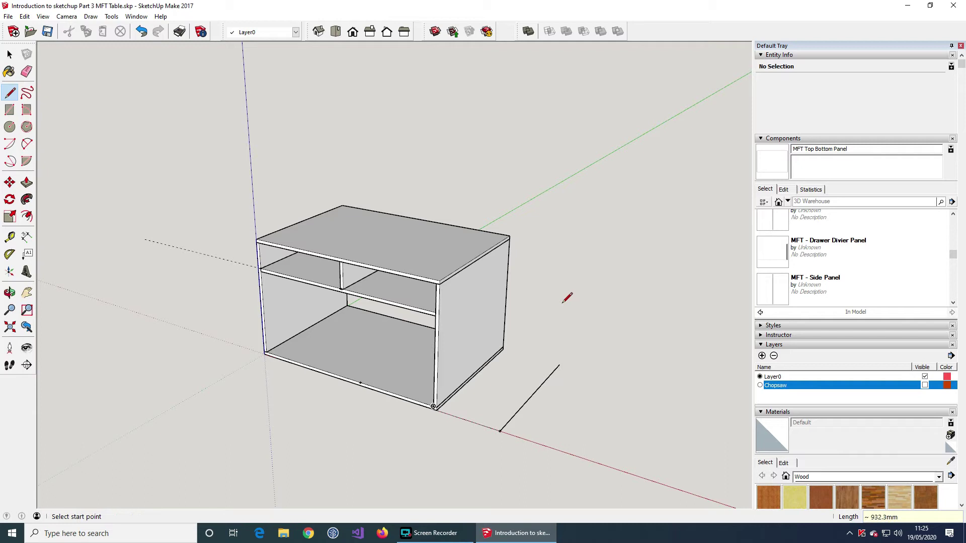
# Step: Measure the vertical clearance from the guide point on the bottom panel to the underside of the shelf
pyautogui.click(10, 237)
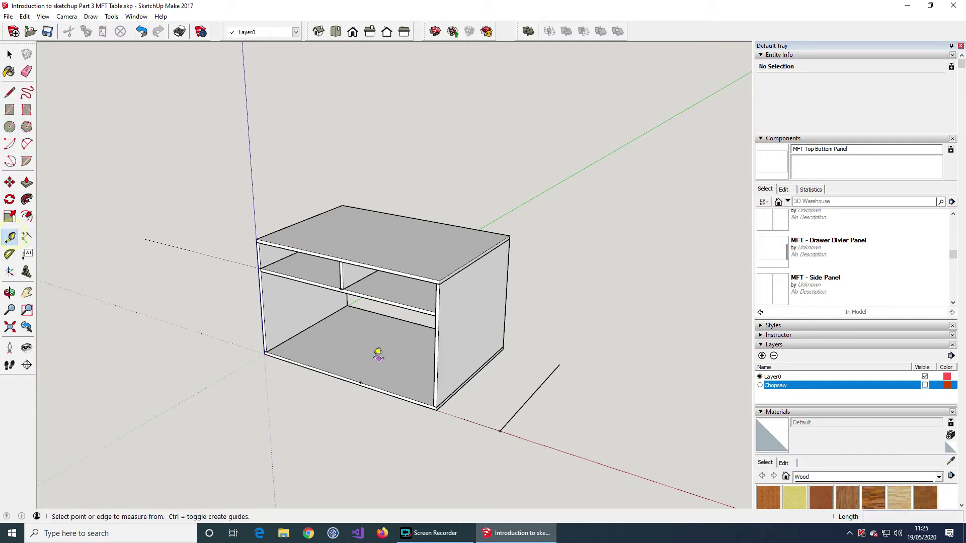
pyautogui.click(361, 383)
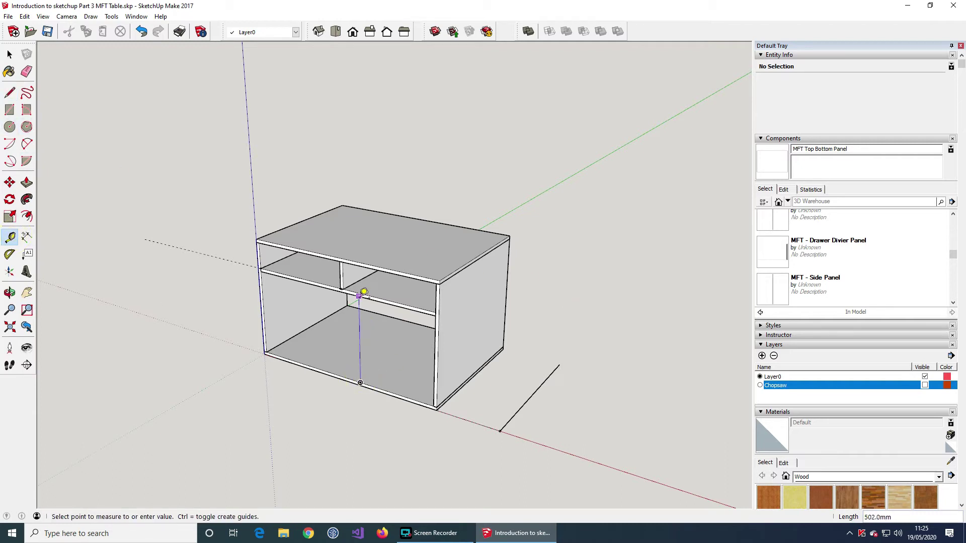
pyautogui.click(364, 292)
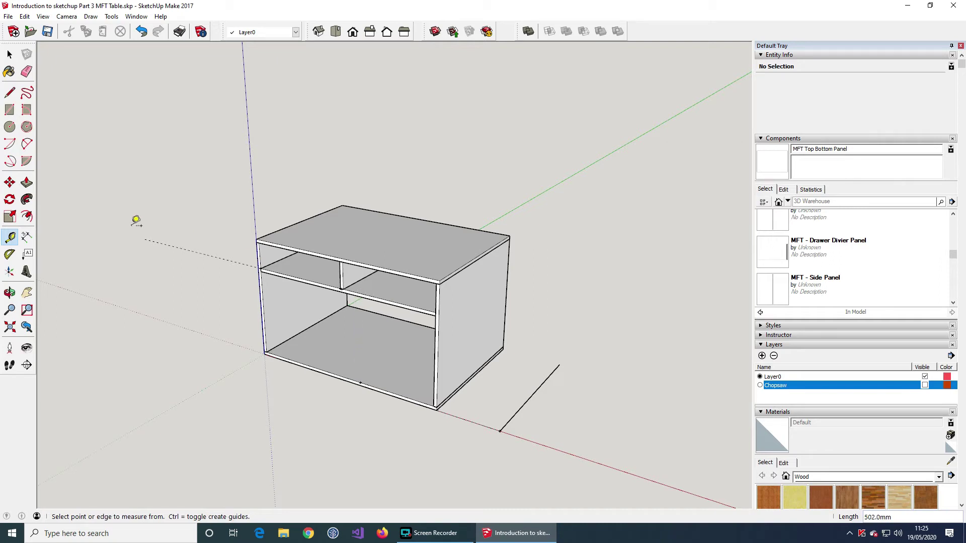
# Step: Complete the upright rectangle on the 800 mm base line with a 502 mm vertical edge, an 800 mm upper edge and a closing edge
pyautogui.click(9, 93)
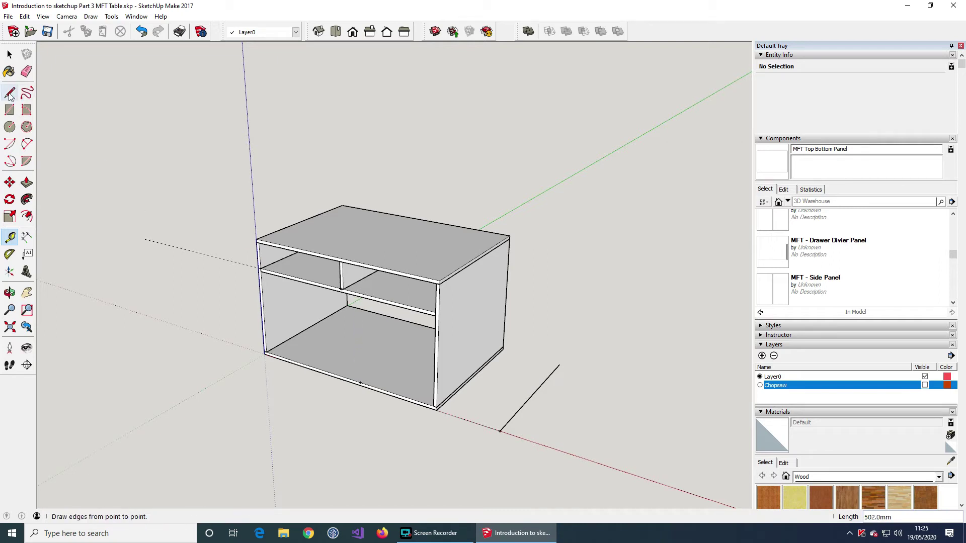
pyautogui.click(560, 364)
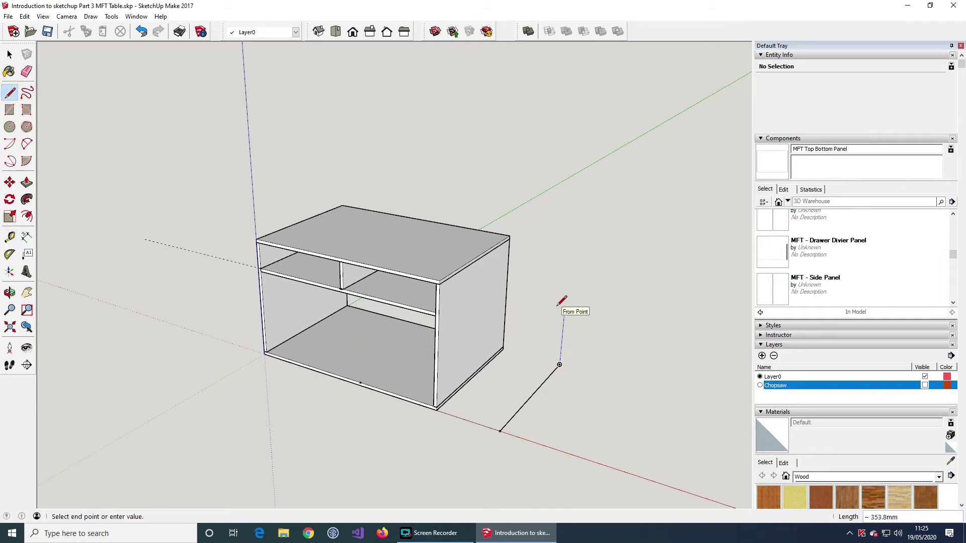
pyautogui.click(567, 283)
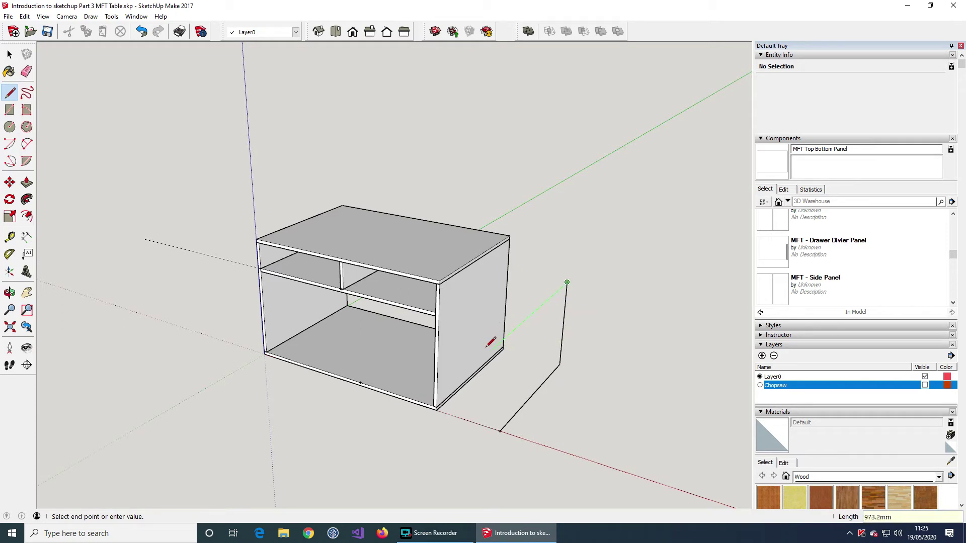
pyautogui.write('800')
pyautogui.press('Return')
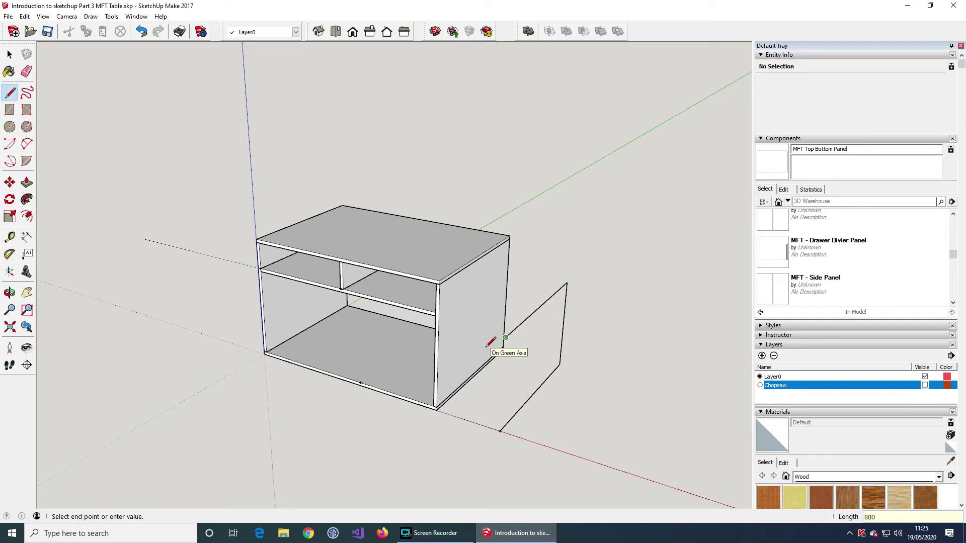
pyautogui.click(499, 430)
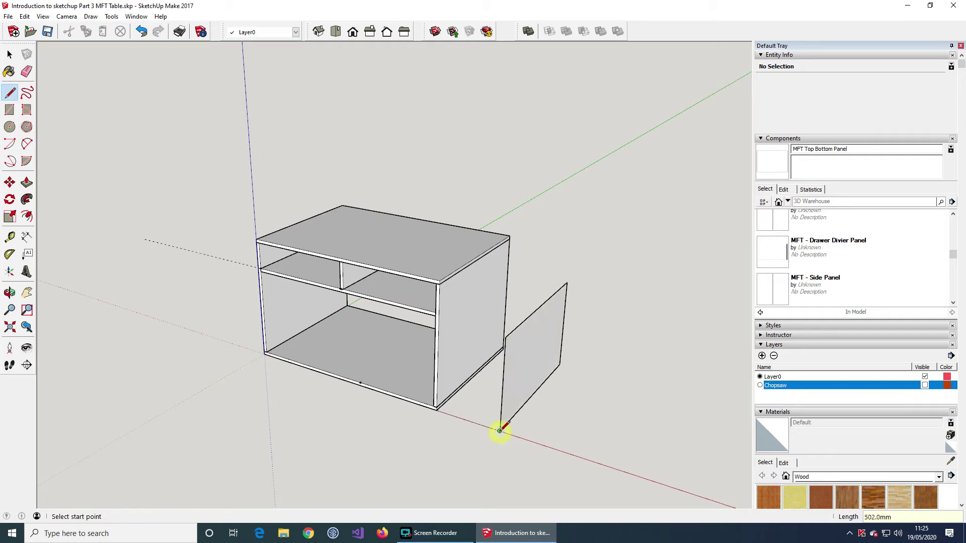
# Step: Push/Pull the 800 by 502 mm upright rectangle 18 mm to form the lower divider panel
pyautogui.click(27, 183)
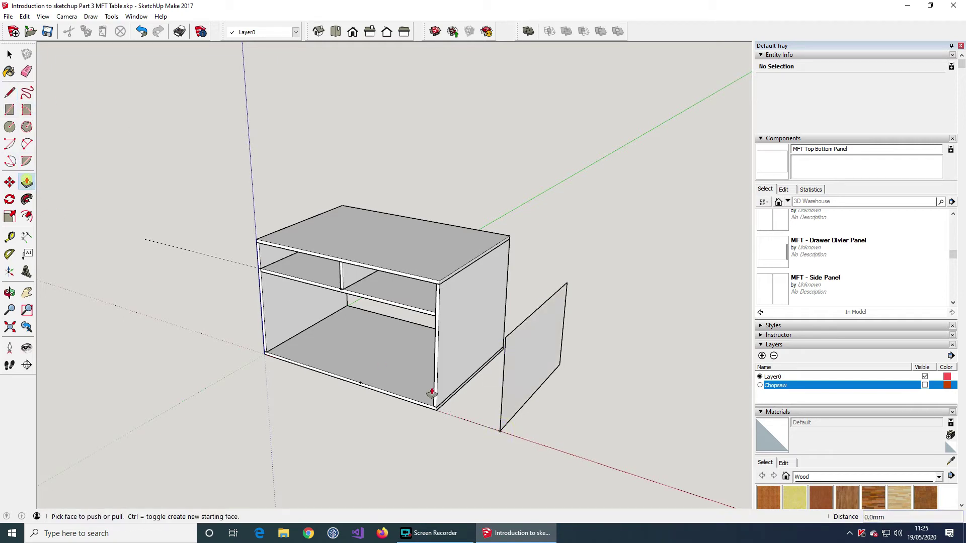
pyautogui.click(533, 346)
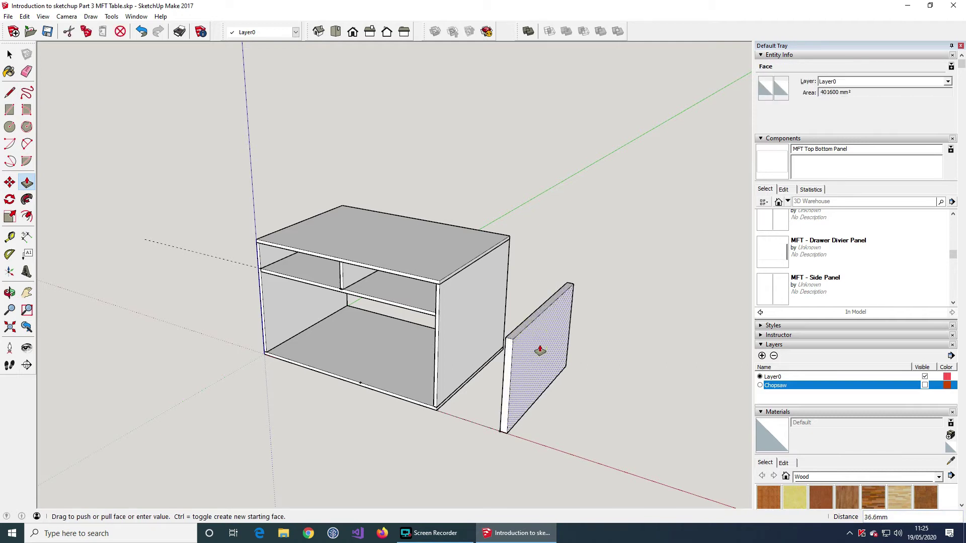
pyautogui.press('Return')
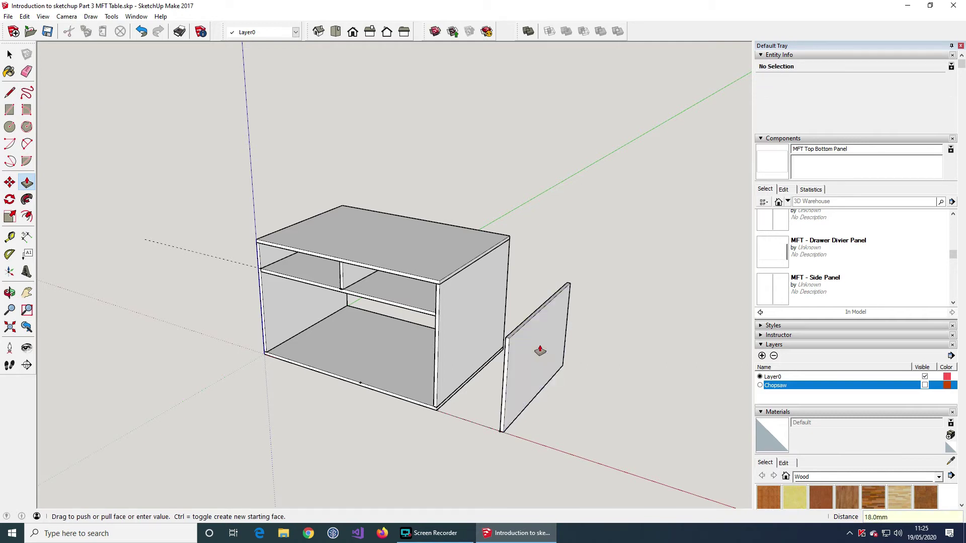
# Step: Make the loose 18 mm upright panel a component named MFT- Extractor Side Panel, glued to Any
pyautogui.moveTo(550, 457); pyautogui.dragTo(621, 456, button='middle')
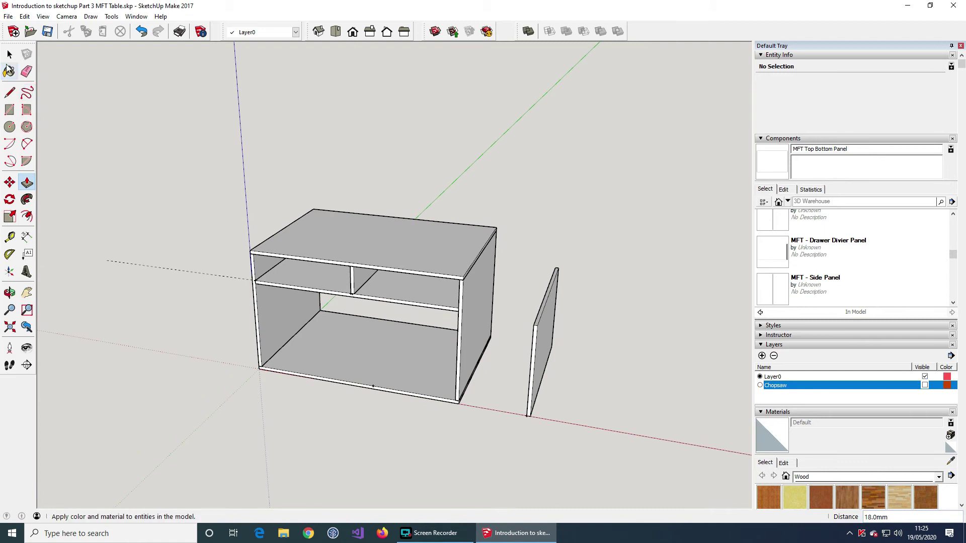
pyautogui.click(9, 55)
pyautogui.moveTo(511, 445); pyautogui.dragTo(611, 251)
pyautogui.rightClick(551, 335)
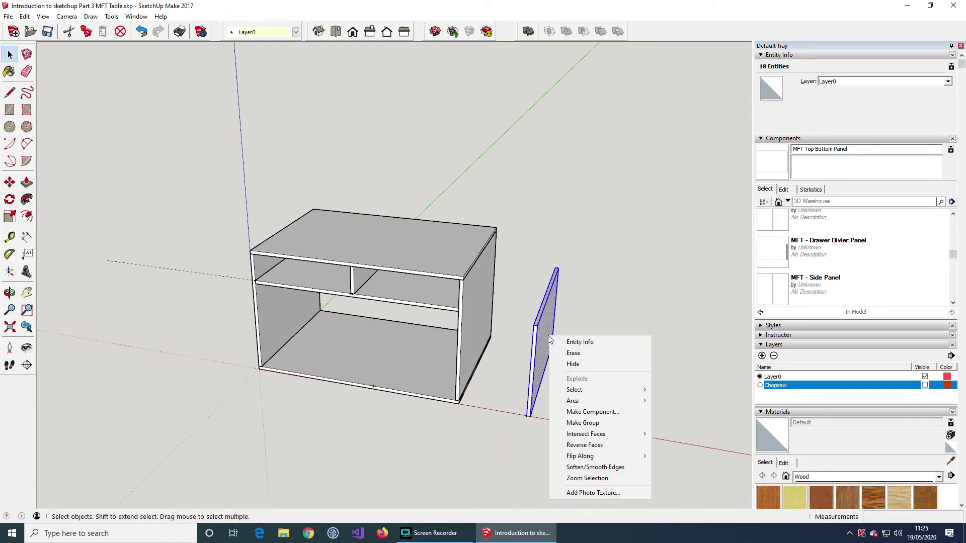
pyautogui.click(610, 413)
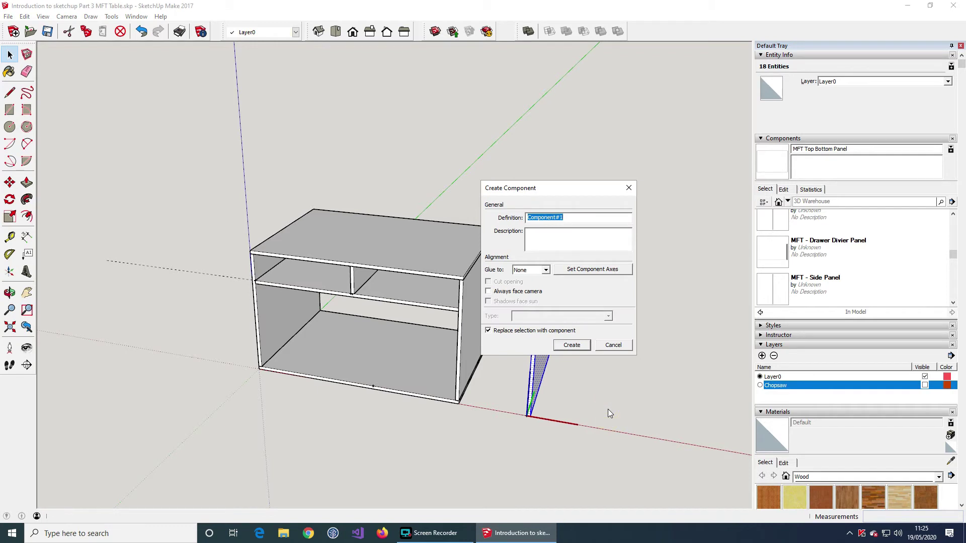
pyautogui.write('MFT')
pyautogui.click(546, 270)
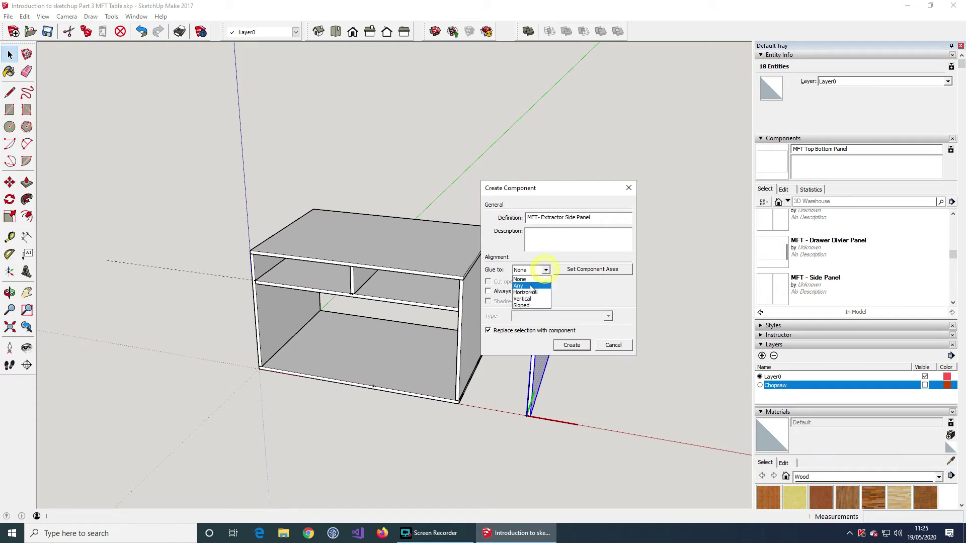
pyautogui.click(523, 286)
pyautogui.click(572, 346)
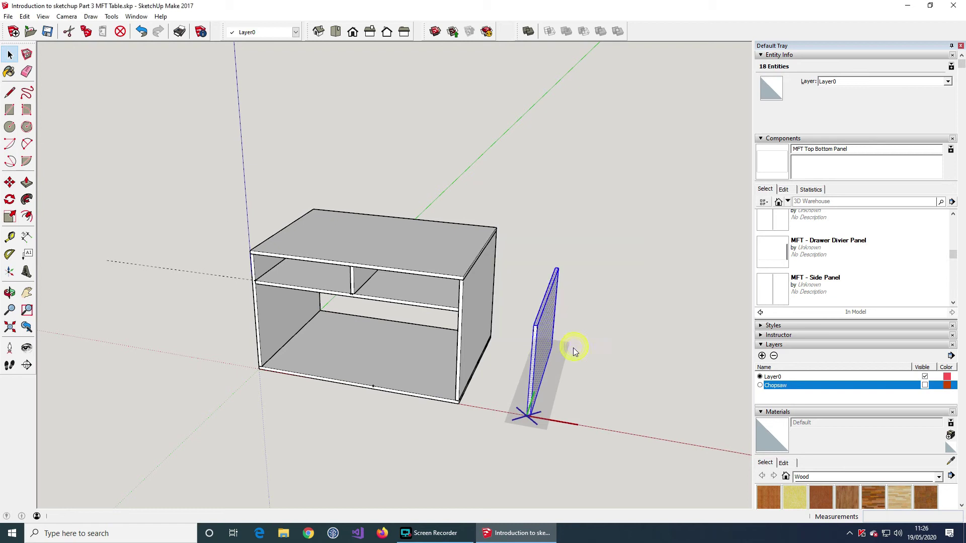
pyautogui.click(511, 439)
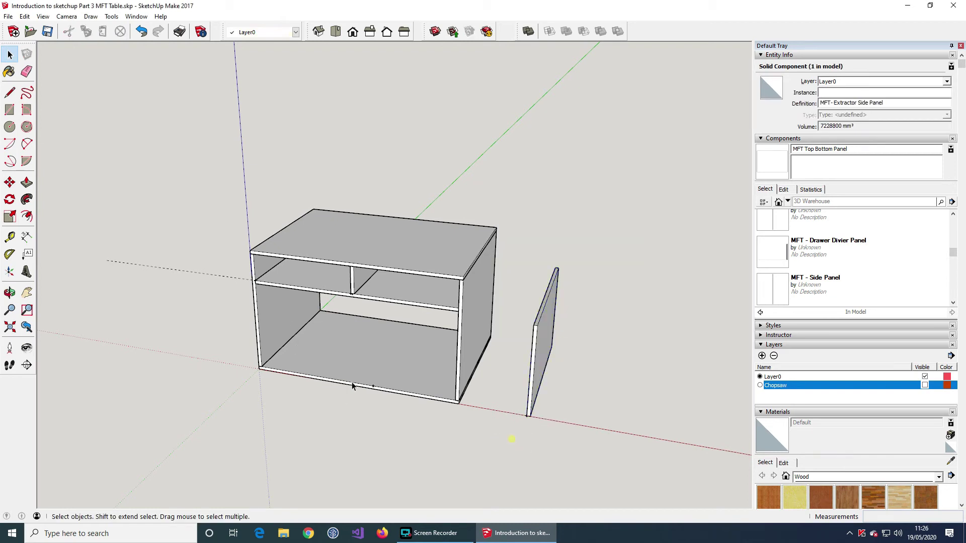
# Step: Move the extractor side panel by its lower front corner onto the guide point on the bottom panel's front edge, beneath the shelf
pyautogui.click(10, 182)
pyautogui.scroll(5, 517, 420)
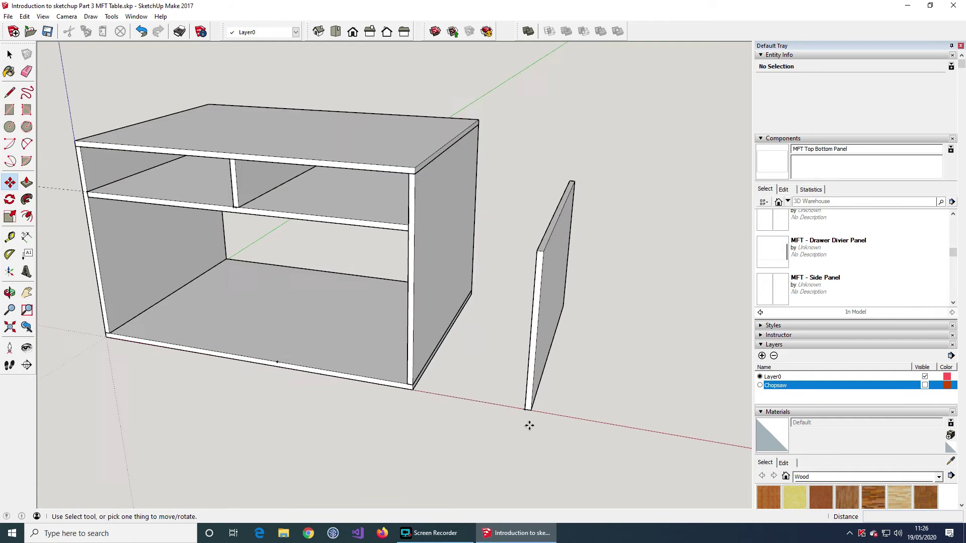
pyautogui.click(522, 405)
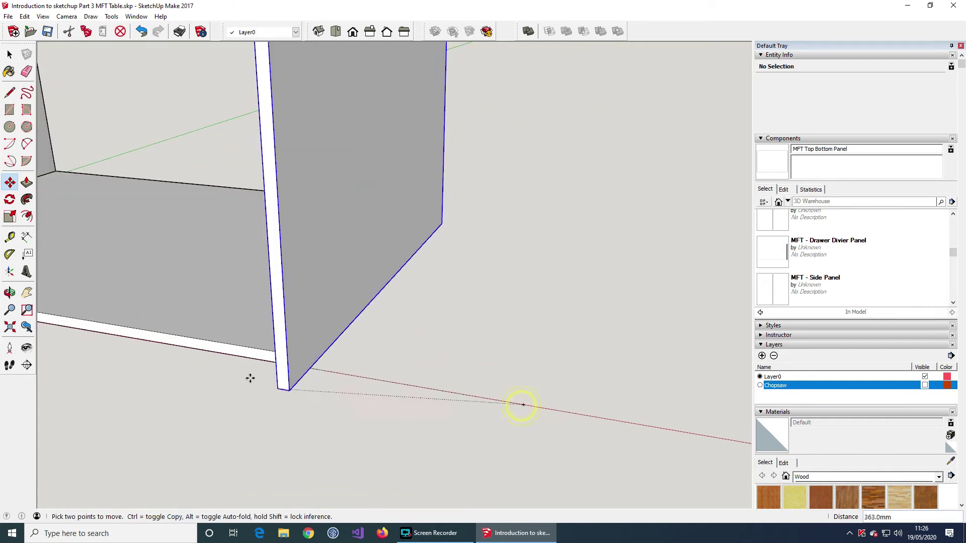
pyautogui.scroll(1, 126, 337)
pyautogui.scroll(-3, 151, 340)
pyautogui.scroll(-5, 609, 422)
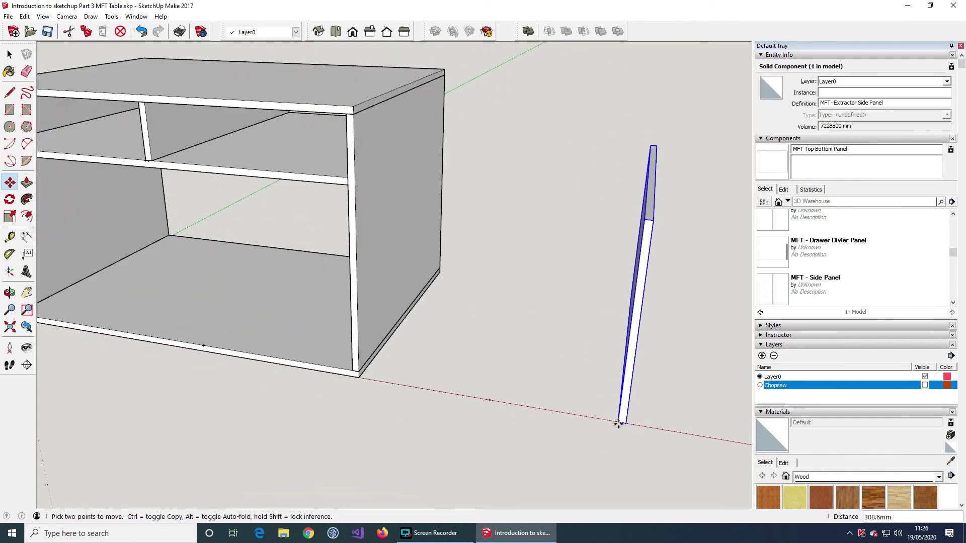
pyautogui.scroll(4, 289, 360)
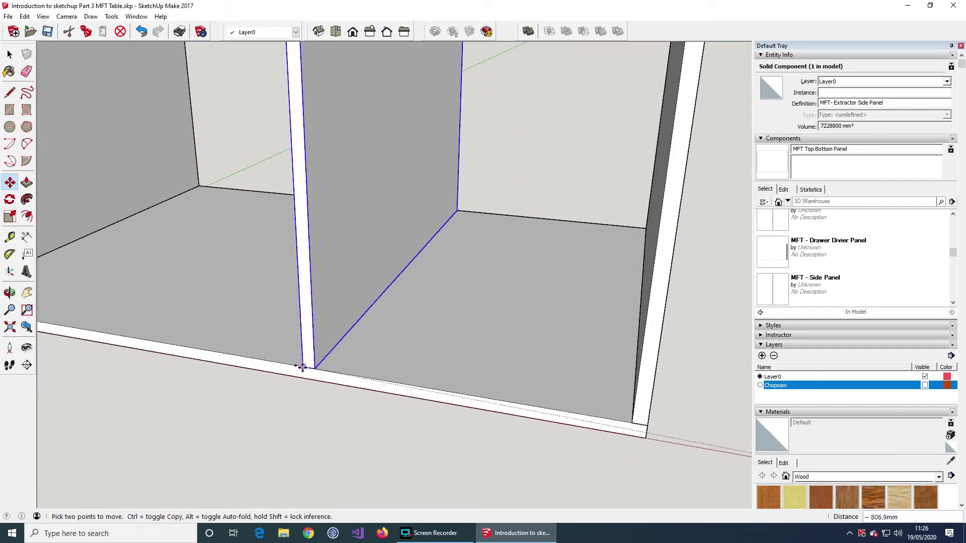
pyautogui.click(297, 367)
pyautogui.scroll(-6, 312, 421)
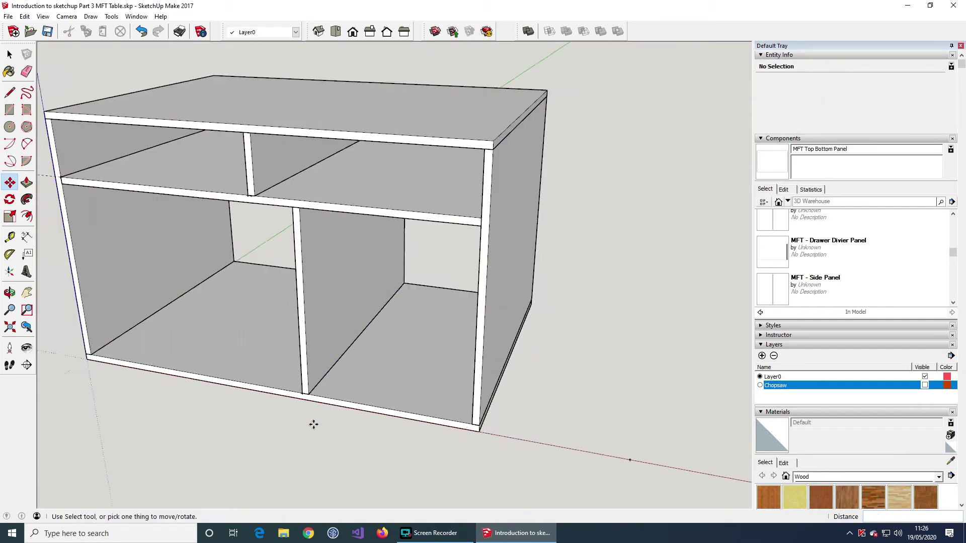
# Step: Measure the height of the extractor compartment at the back, from the bottom panel to the underside of the shelf
pyautogui.click(9, 55)
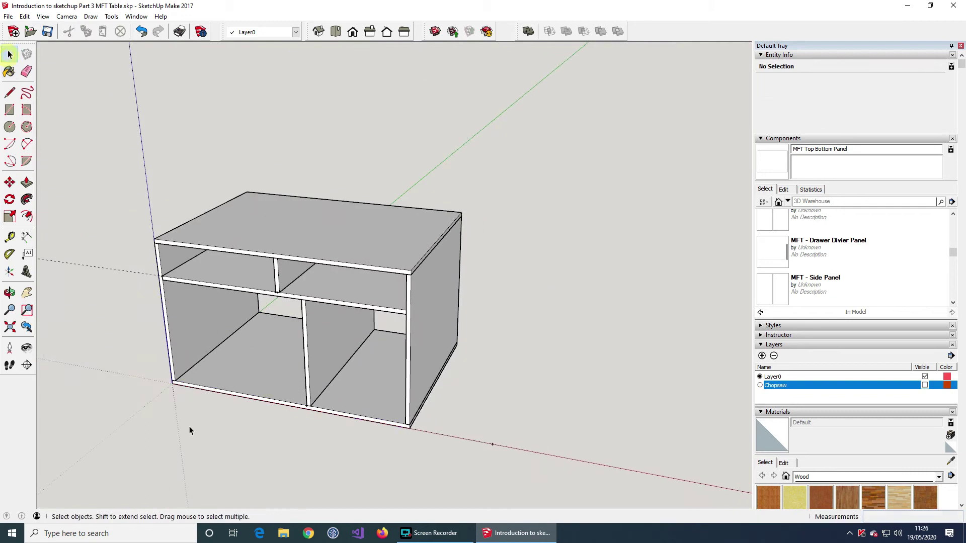
pyautogui.moveTo(189, 432); pyautogui.dragTo(295, 312, button='middle')
pyautogui.click(10, 237)
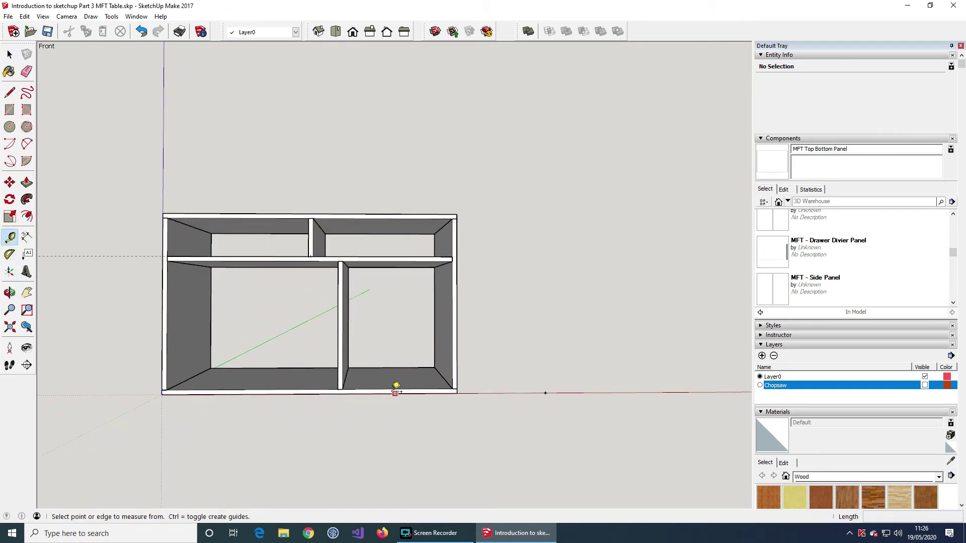
pyautogui.click(348, 368)
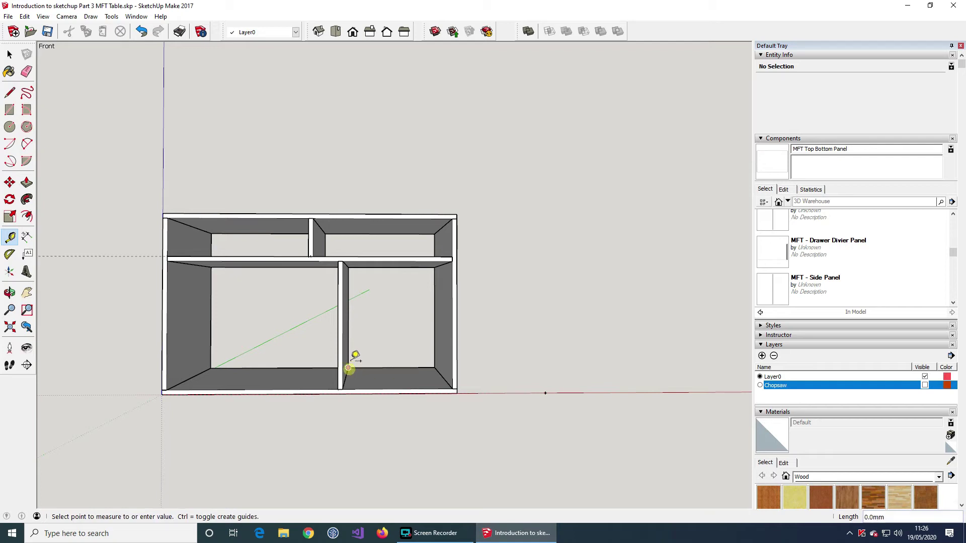
pyautogui.click(354, 261)
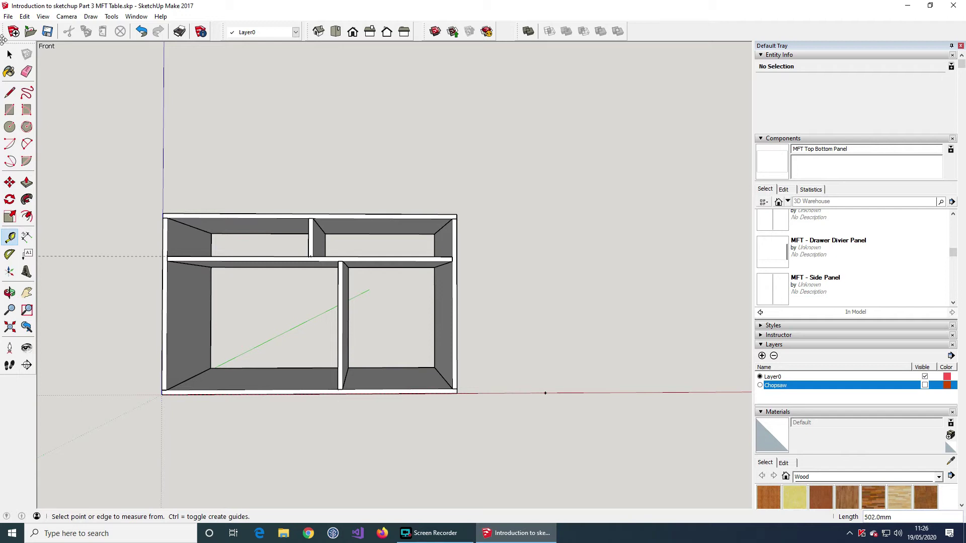
# Step: Draw an upright rectangle 450 mm wide and 502 mm high on the red axis, starting from the guide point beside the cabinet
pyautogui.click(10, 93)
pyautogui.click(546, 392)
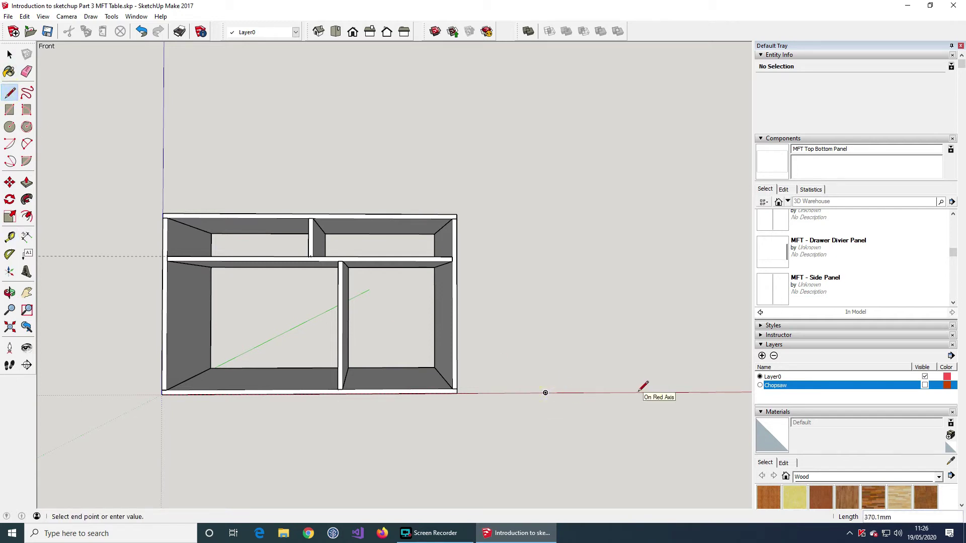
pyautogui.click(658, 392)
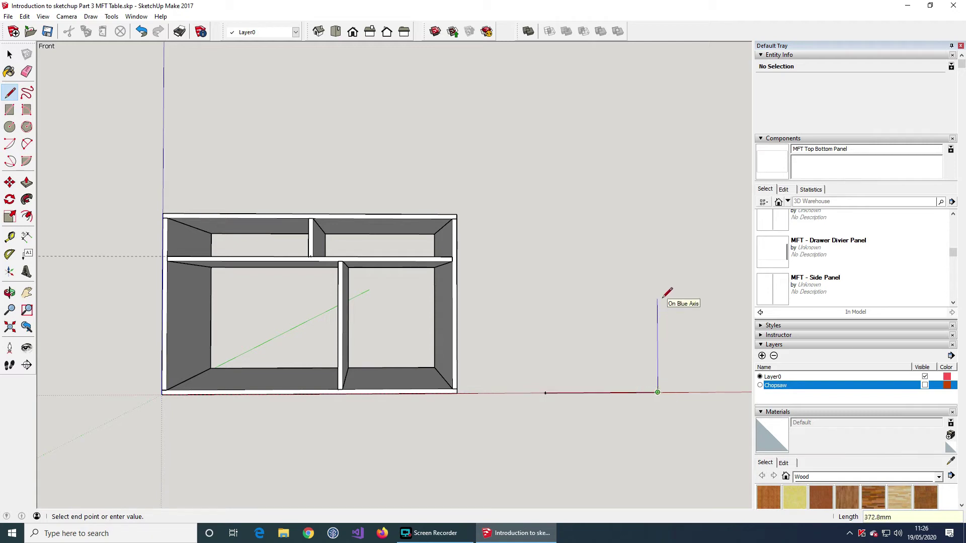
pyautogui.write('502')
pyautogui.press('Return')
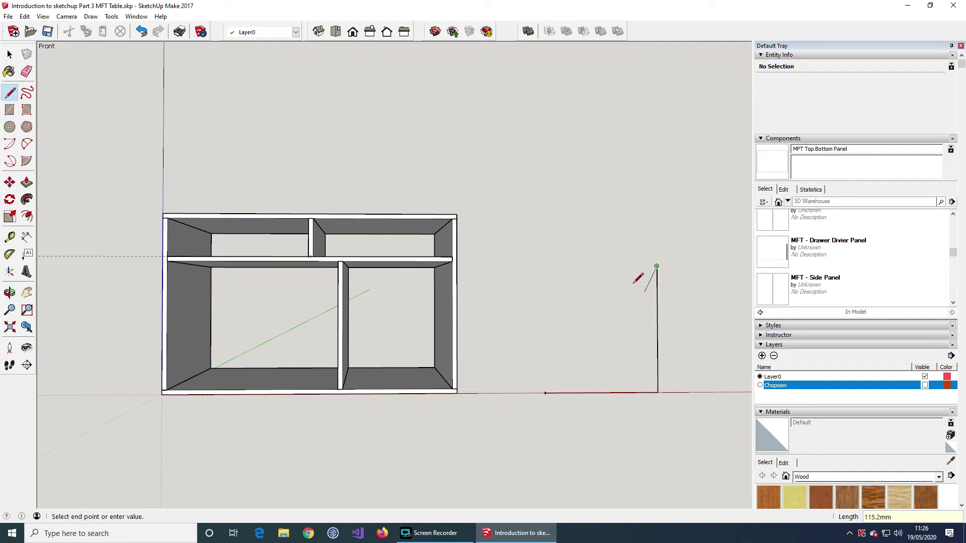
pyautogui.click(536, 264)
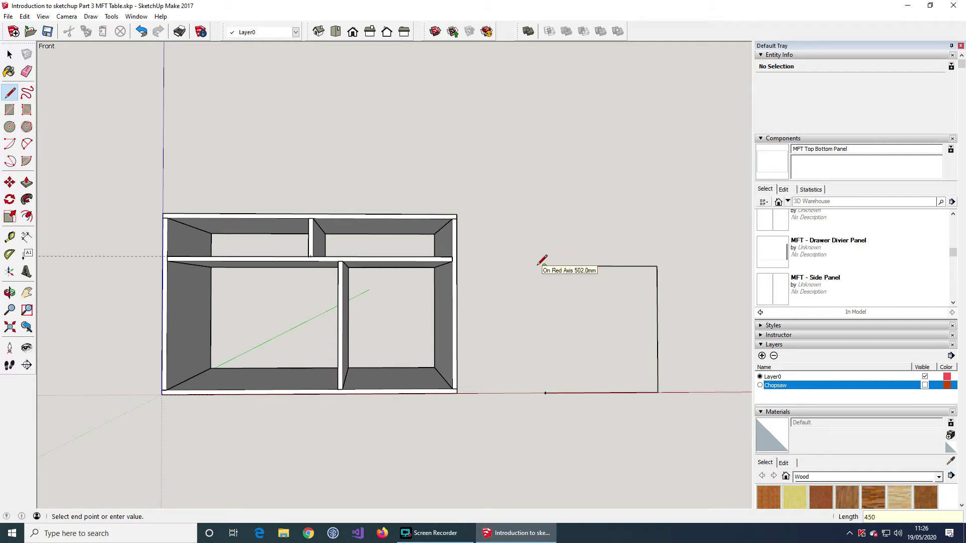
pyautogui.click(545, 393)
# Step: Push/Pull the 450 by 502 mm upright rectangle 18 mm to form the extractor back panel
pyautogui.moveTo(703, 352); pyautogui.dragTo(207, 375, button='middle')
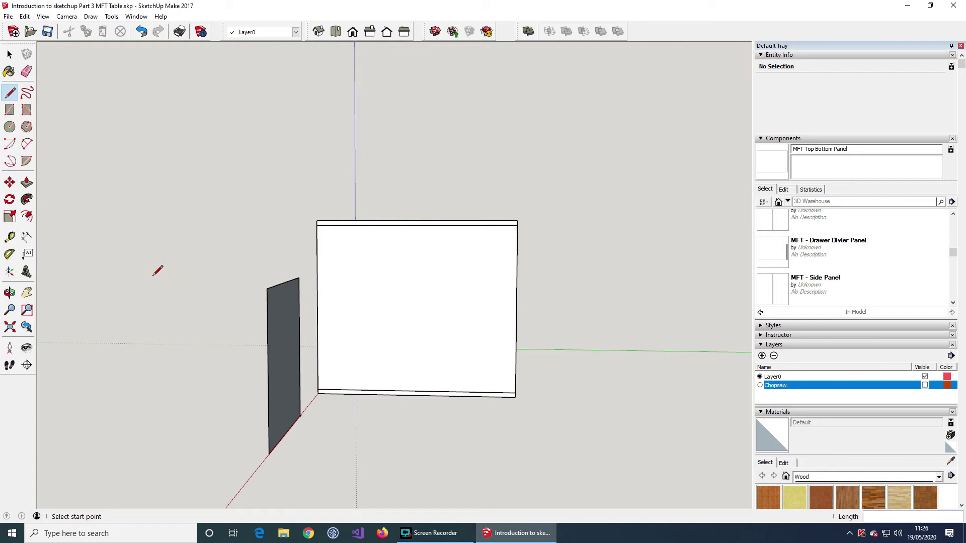
pyautogui.click(26, 182)
pyautogui.click(284, 367)
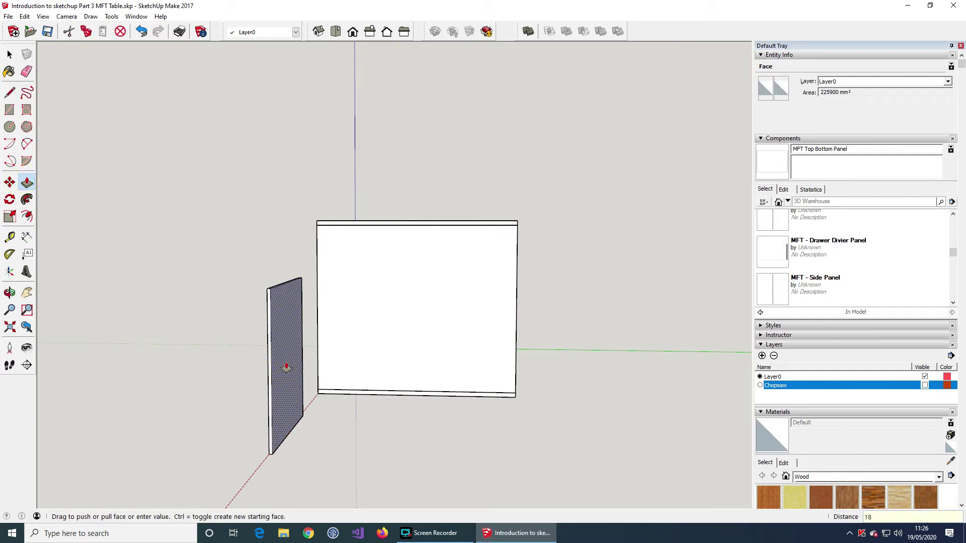
pyautogui.press('Escape')
# Step: Make the new 450 by 502 mm panel a component named MFT Extractor Back Panel, glued to Vertical
pyautogui.moveTo(216, 356)
pyautogui.mouseDown(button='middle')
pyautogui.moveTo(480, 405)
pyautogui.moveTo(547, 363)
pyautogui.moveTo(568, 372)
pyautogui.mouseUp(button='middle')
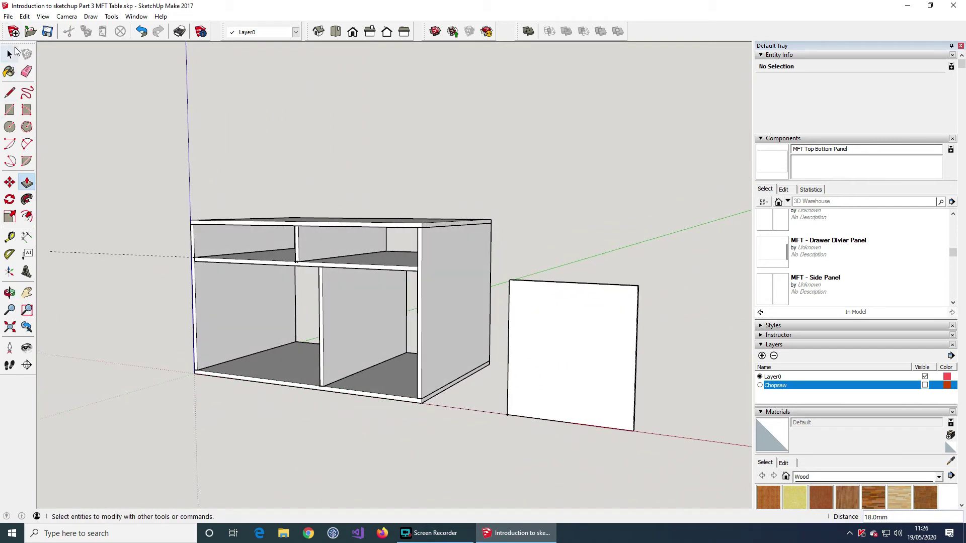
pyautogui.click(10, 54)
pyautogui.moveTo(497, 431); pyautogui.dragTo(692, 263)
pyautogui.moveTo(497, 448); pyautogui.dragTo(707, 254)
pyautogui.rightClick(577, 334)
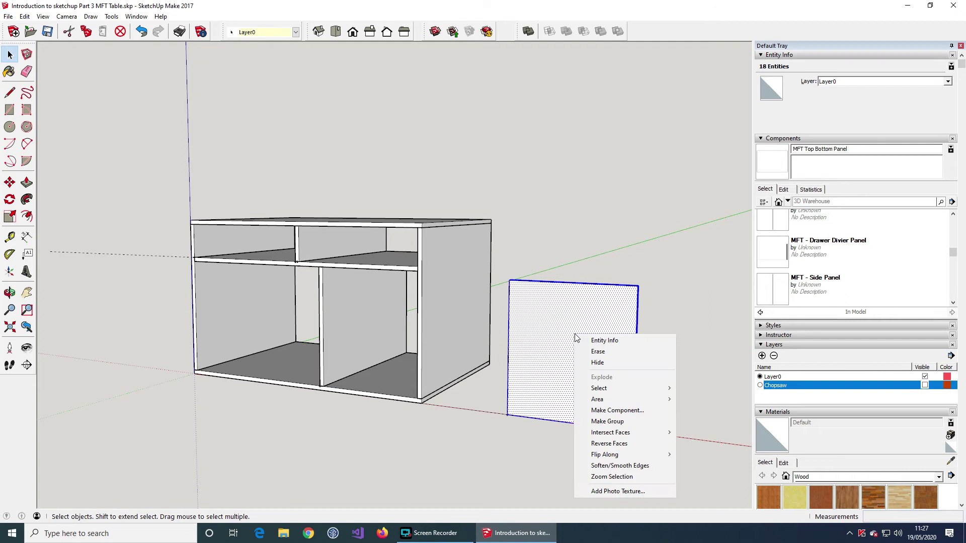
pyautogui.click(629, 409)
pyautogui.write('MFT Extractor Back Panel')
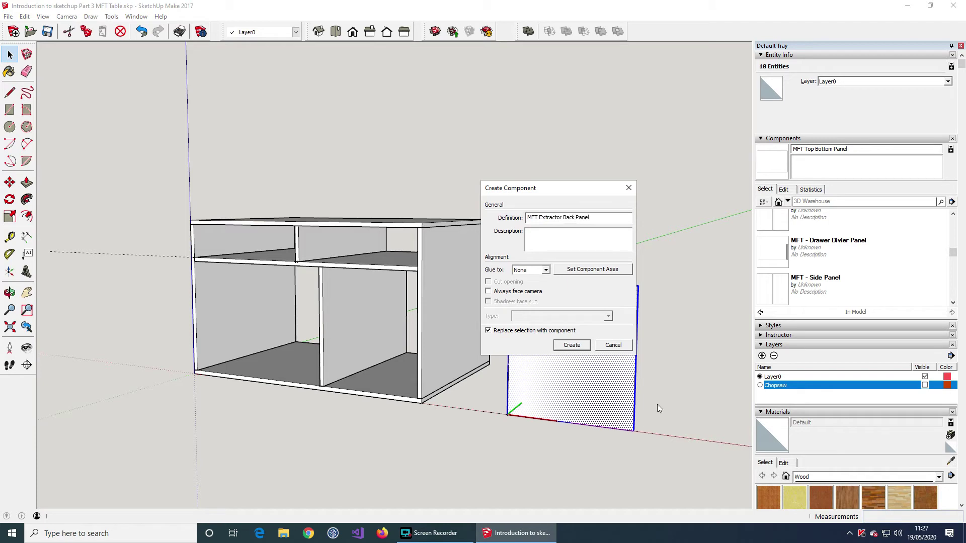
pyautogui.click(544, 270)
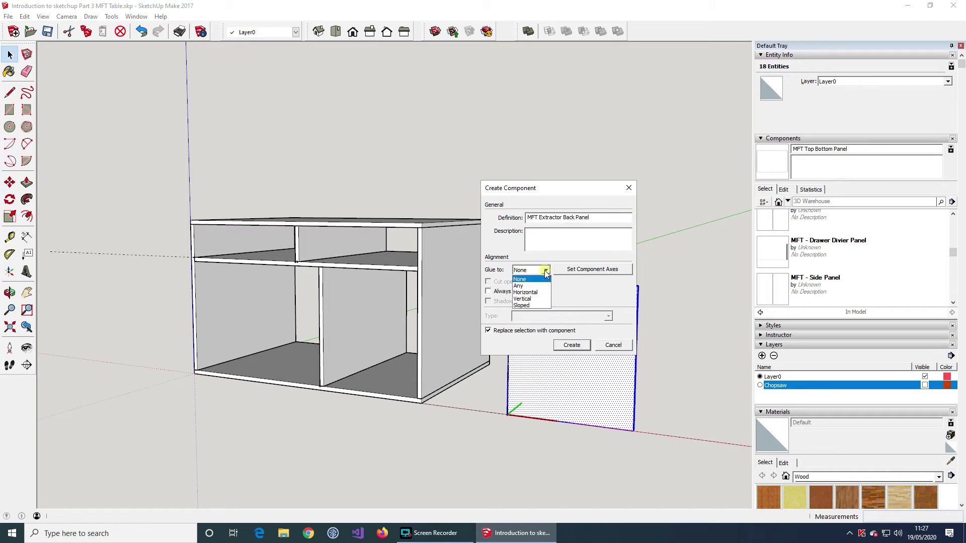
pyautogui.click(539, 300)
pyautogui.click(579, 347)
# Step: Move the extractor back panel by its lower rear corner into the rear opening between the cabinet side and the extractor side panel
pyautogui.moveTo(696, 322); pyautogui.dragTo(43, 332, button='middle')
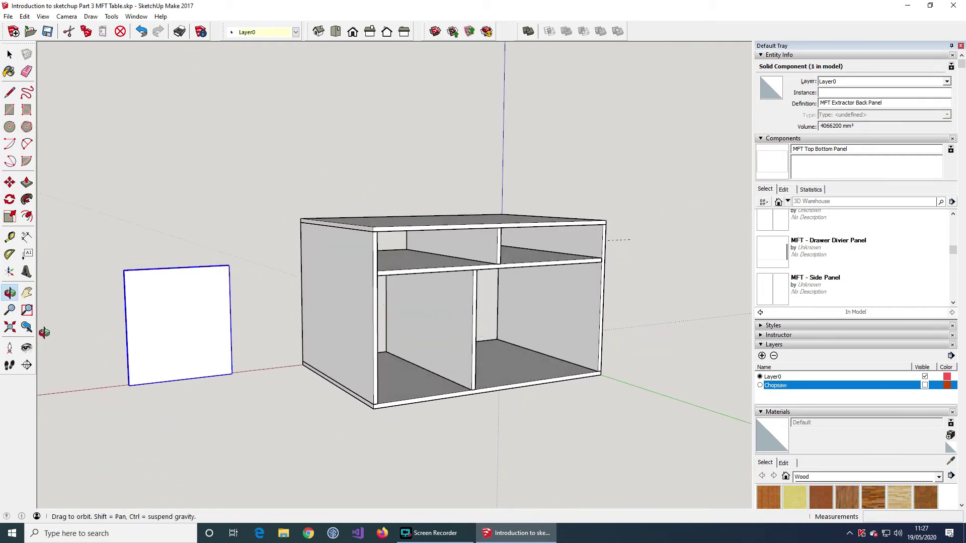
pyautogui.click(9, 182)
pyautogui.click(129, 386)
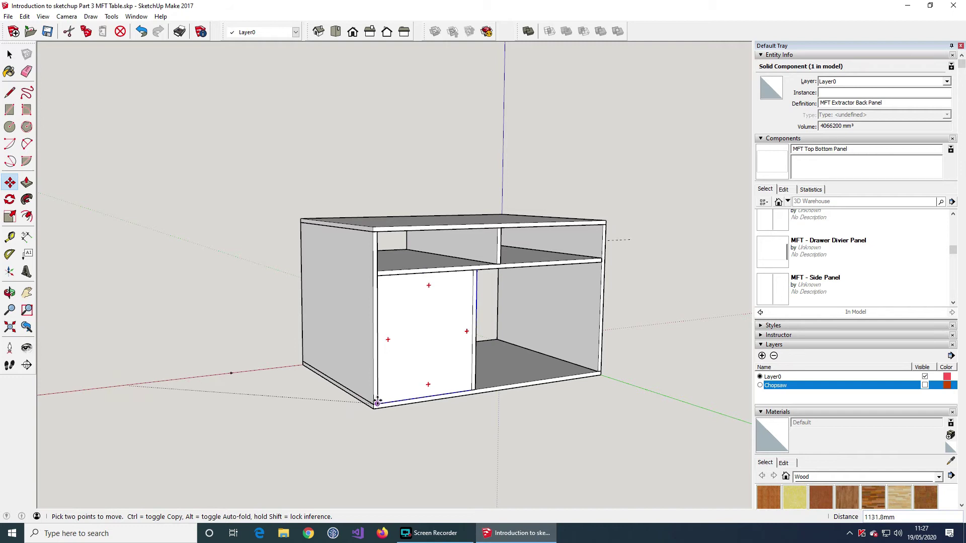
pyautogui.scroll(6, 377, 401)
pyautogui.click(377, 412)
pyautogui.scroll(-5, 269, 425)
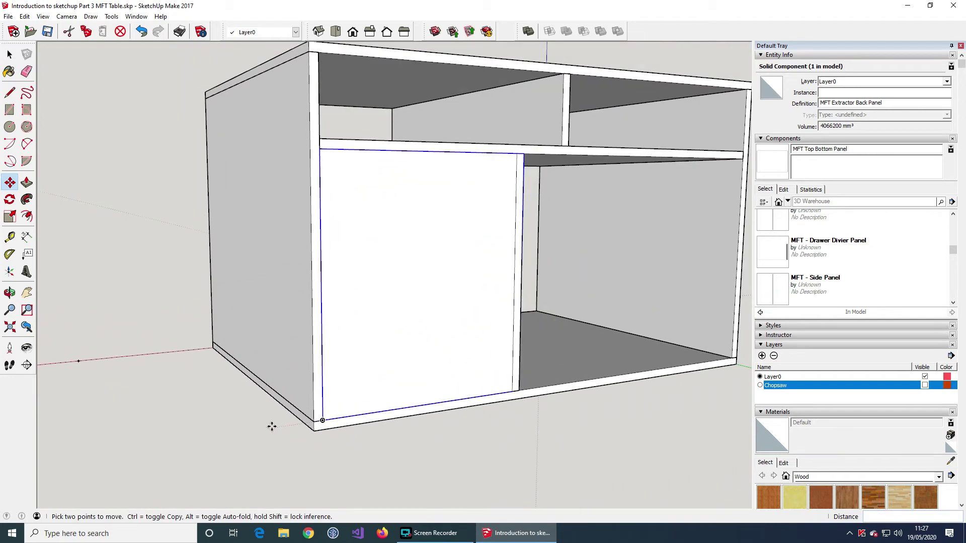
pyautogui.click(10, 54)
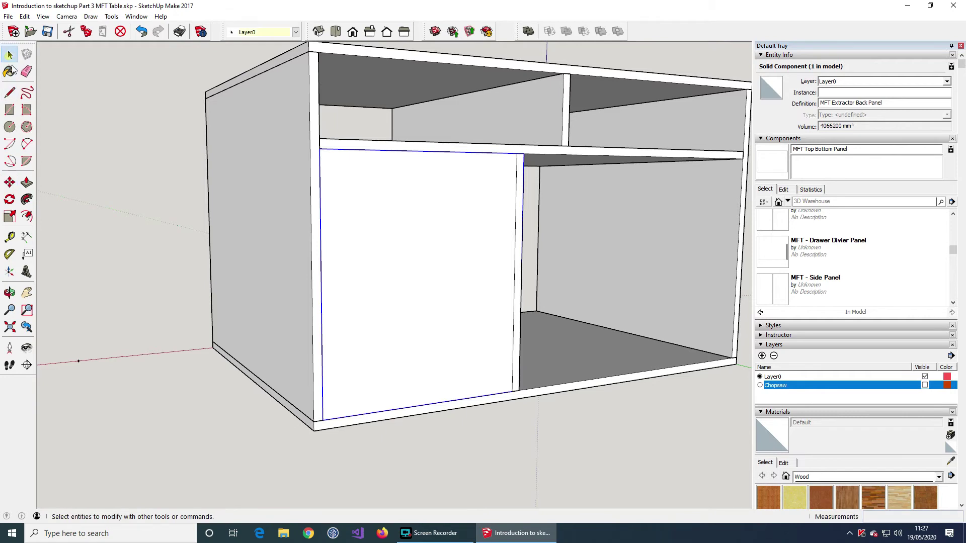
pyautogui.click(170, 447)
pyautogui.moveTo(148, 357); pyautogui.dragTo(824, 401, button='middle')
pyautogui.moveTo(268, 417); pyautogui.dragTo(444, 376, button='middle')
pyautogui.scroll(-3, 444, 373)
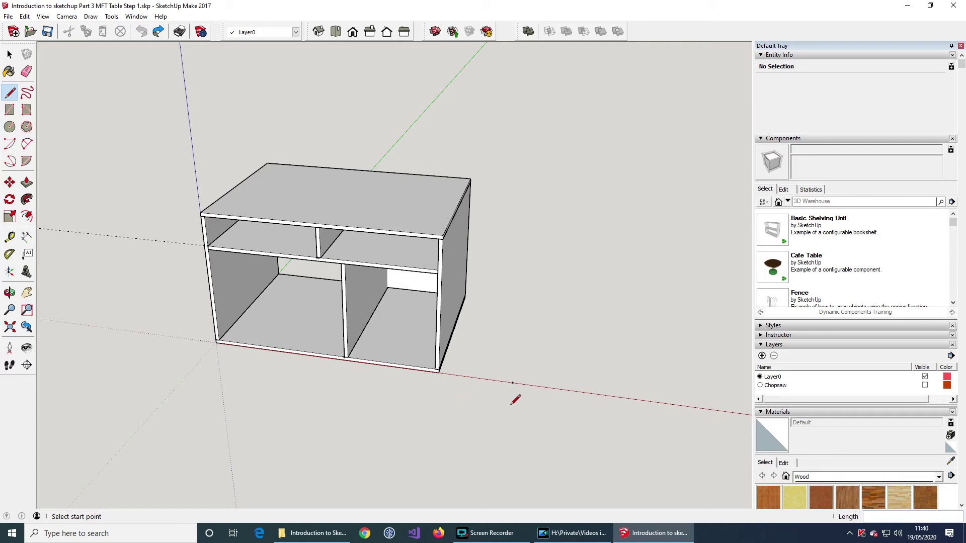
# Step: Draw an upright rectangle 548 mm wide and 150 mm high on the red axis, starting from the guide point beside the cabinet
pyautogui.press('o')
pyautogui.keyDown('shift'); pyautogui.moveTo(547, 404); pyautogui.dragTo(352, 381); pyautogui.keyUp('shift')
pyautogui.press('l')
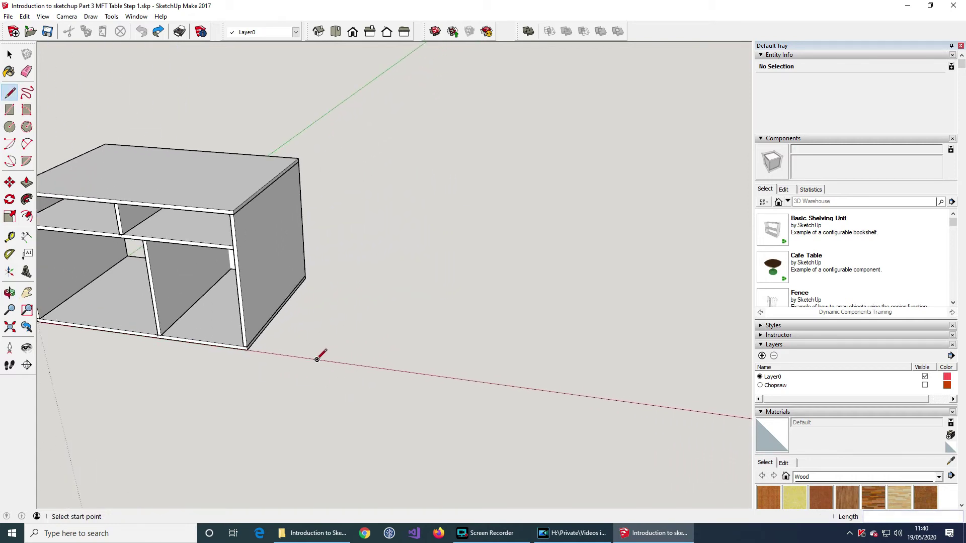
pyautogui.click(317, 360)
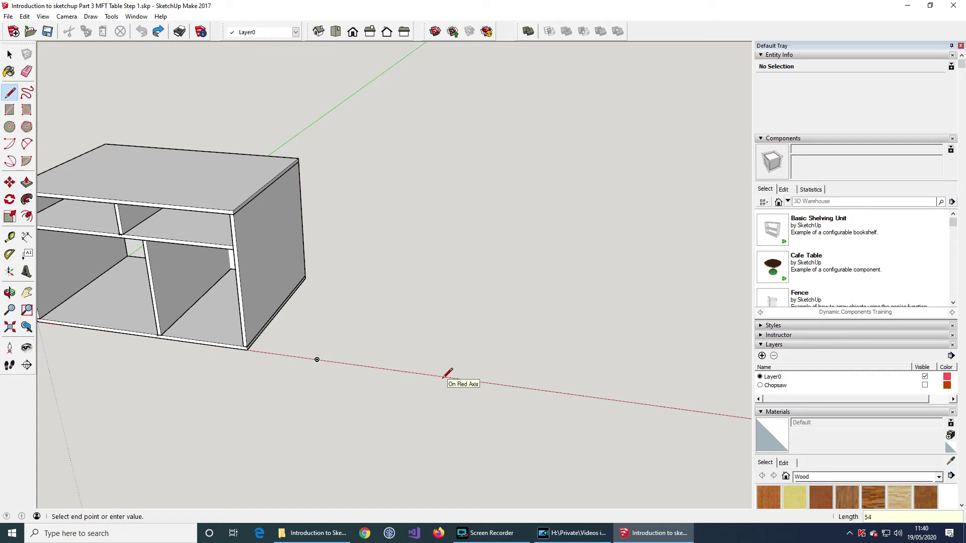
pyautogui.press('Return')
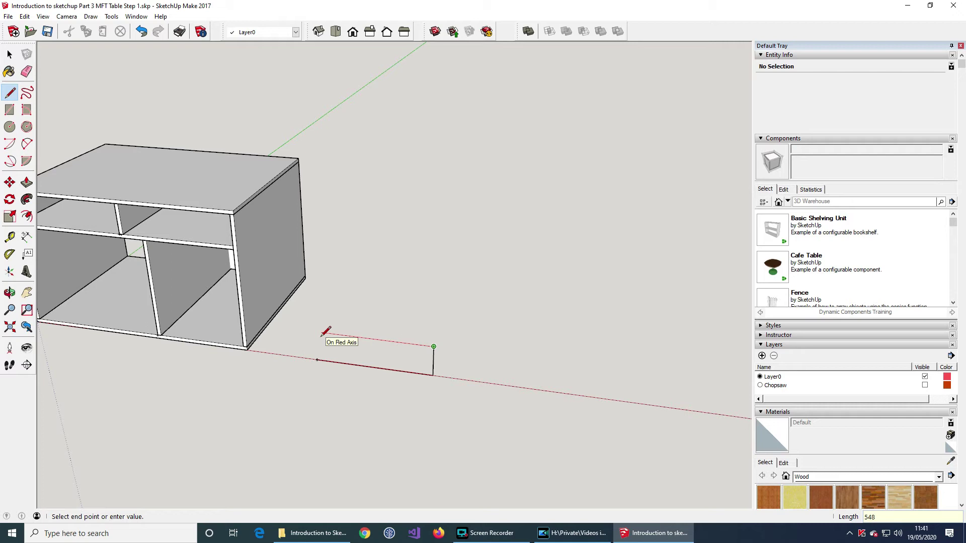
pyautogui.click(315, 332)
pyautogui.click(317, 359)
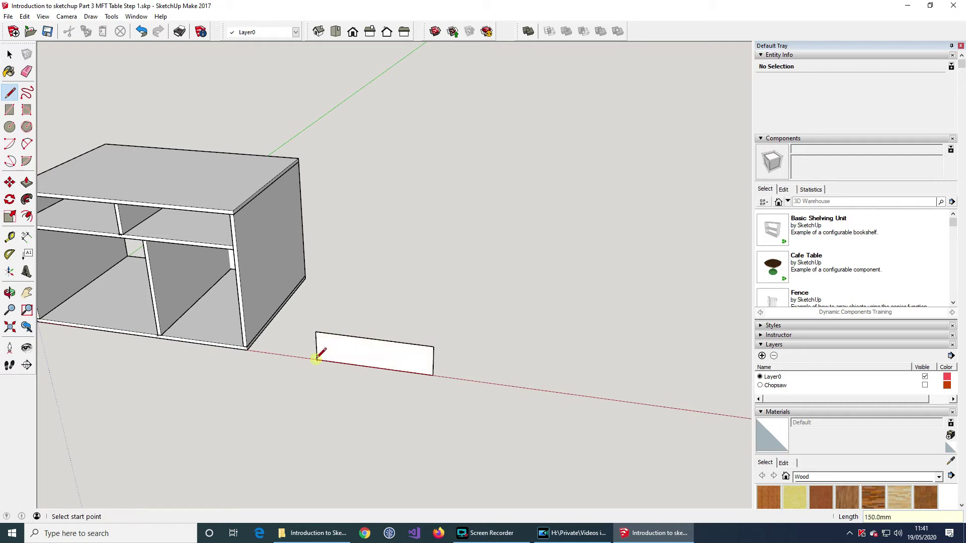
pyautogui.moveTo(512, 336); pyautogui.dragTo(128, 359, button='middle')
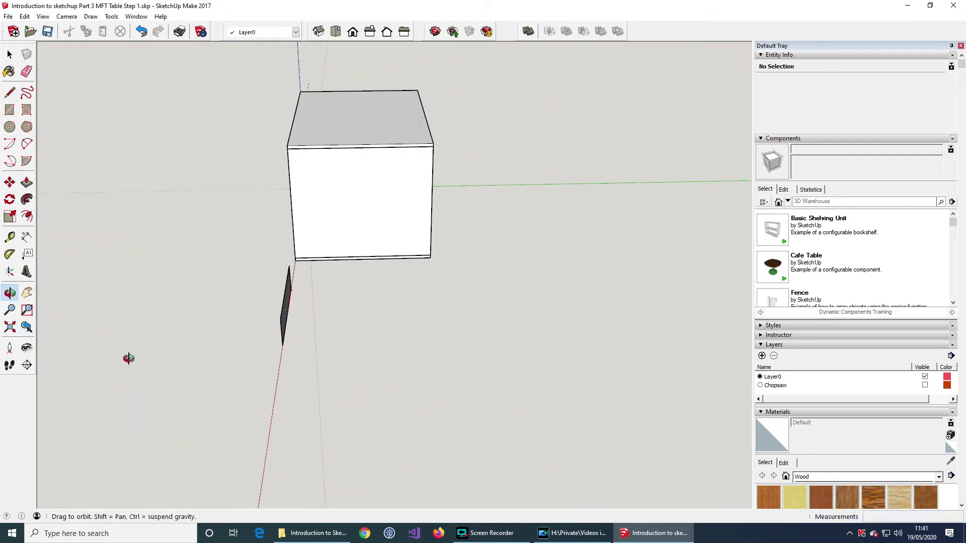
# Step: Push/Pull the 548 by 150 mm upright rectangle 18 mm to form the drawer front
pyautogui.click(26, 182)
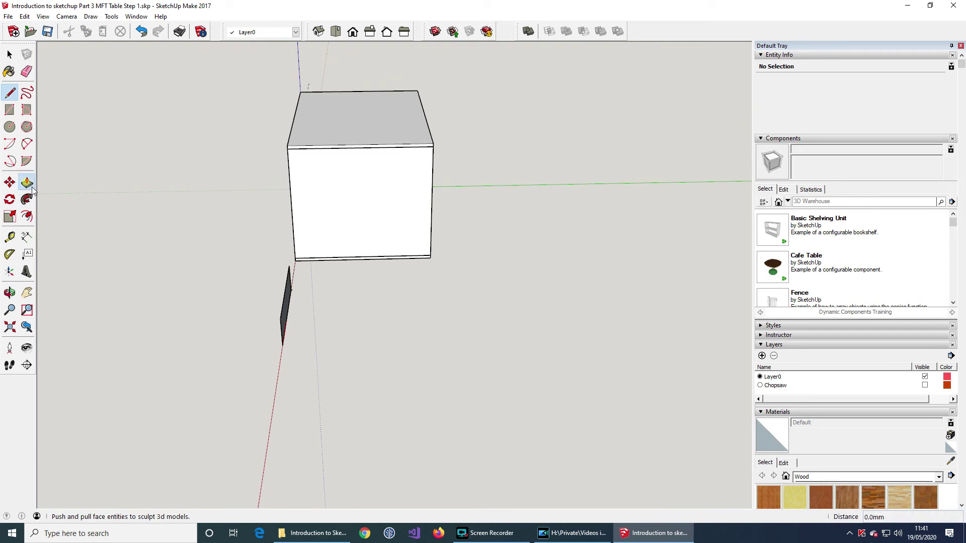
pyautogui.click(290, 307)
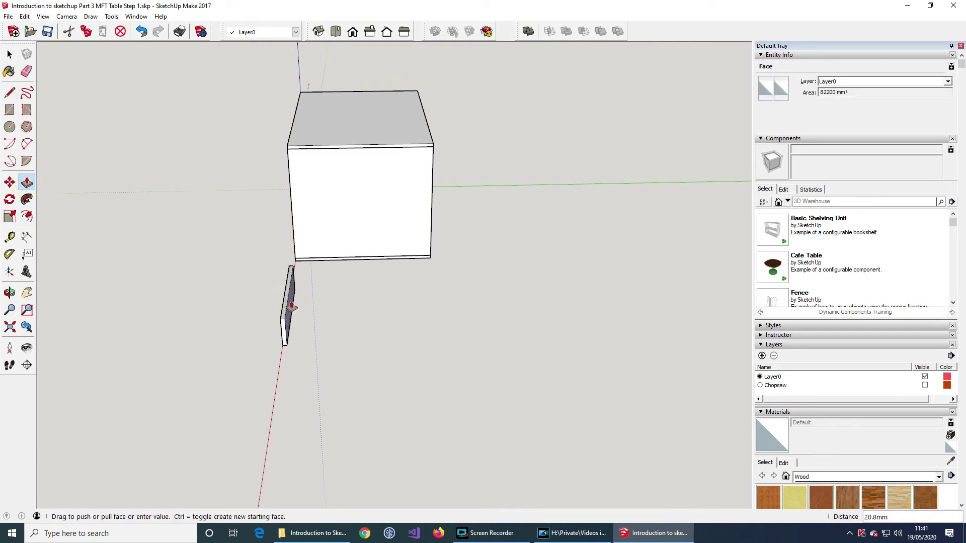
pyautogui.click(291, 307)
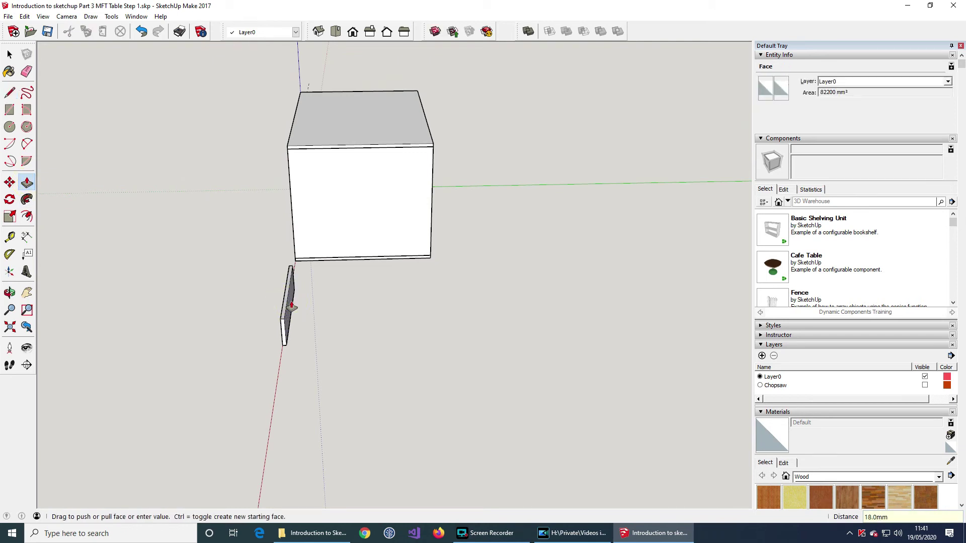
# Step: Place vertical guides on the drawer front's face, 12.5 mm inward from each of its two end edges
pyautogui.moveTo(464, 313); pyautogui.dragTo(109, 308, button='middle')
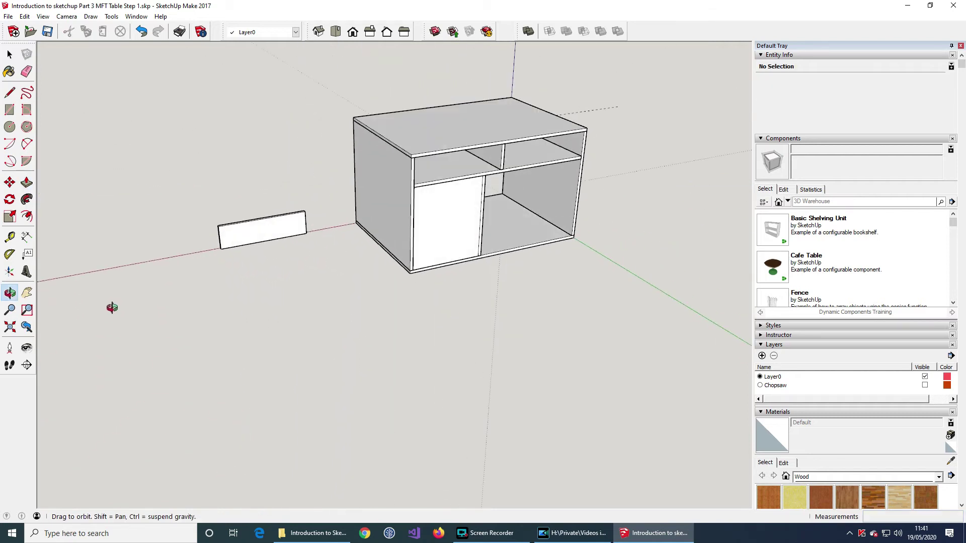
pyautogui.scroll(3, 312, 254)
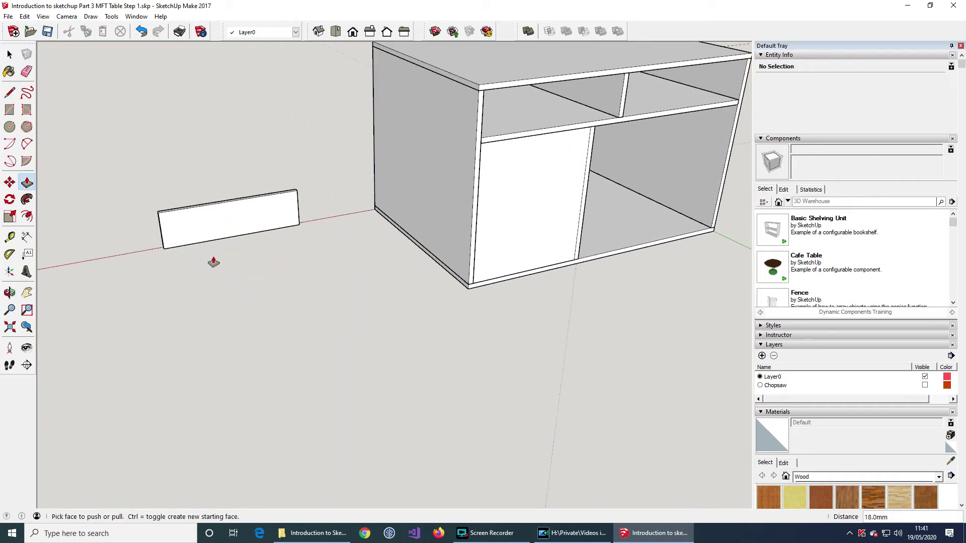
pyautogui.click(9, 237)
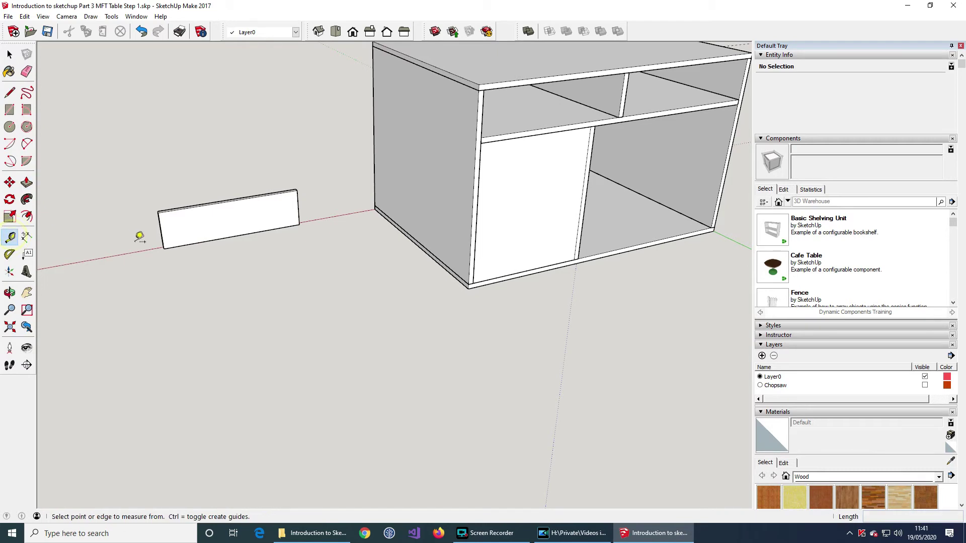
pyautogui.scroll(3, 166, 240)
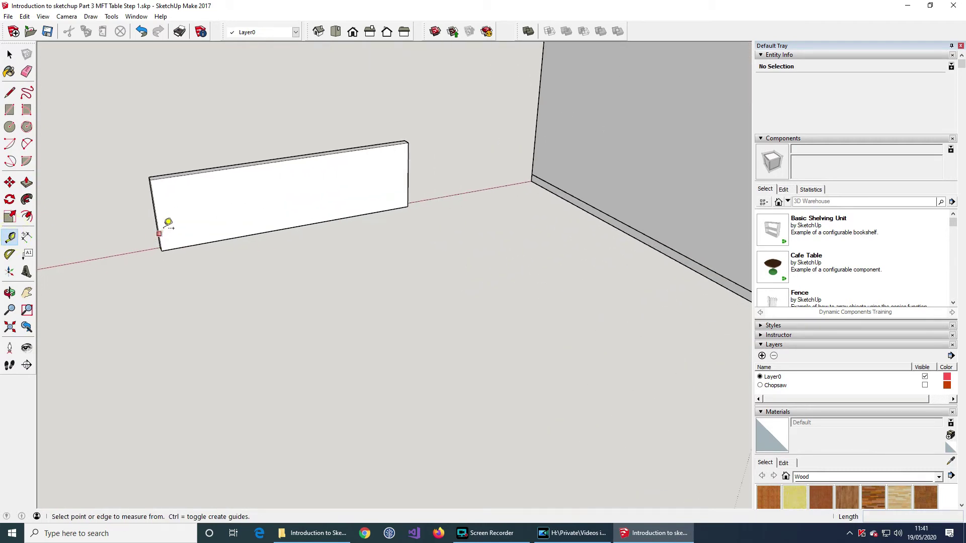
pyautogui.click(167, 220)
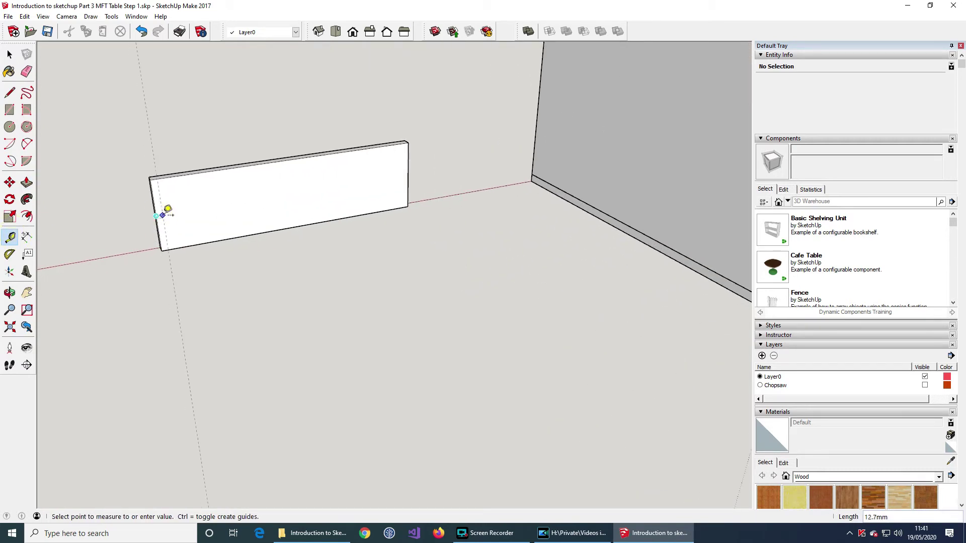
pyautogui.press('Return')
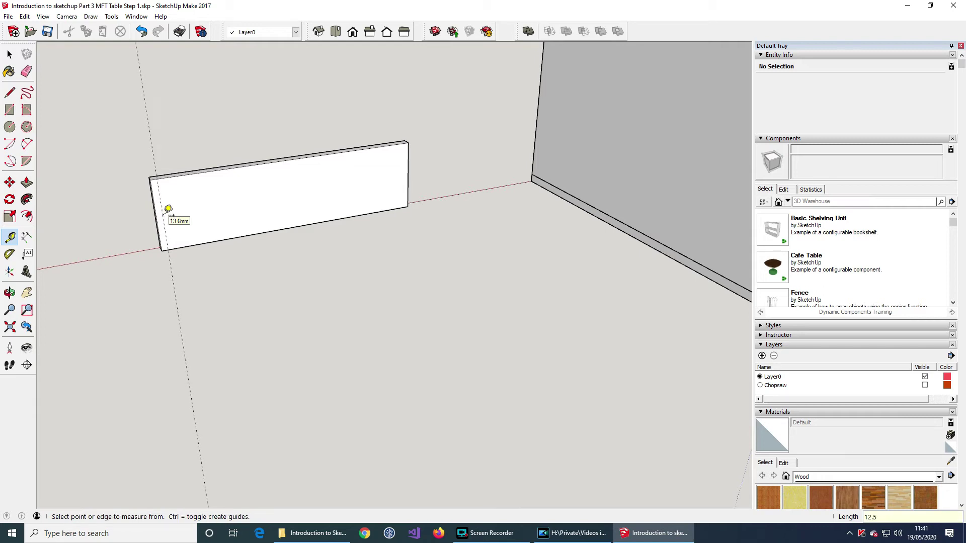
pyautogui.click(408, 181)
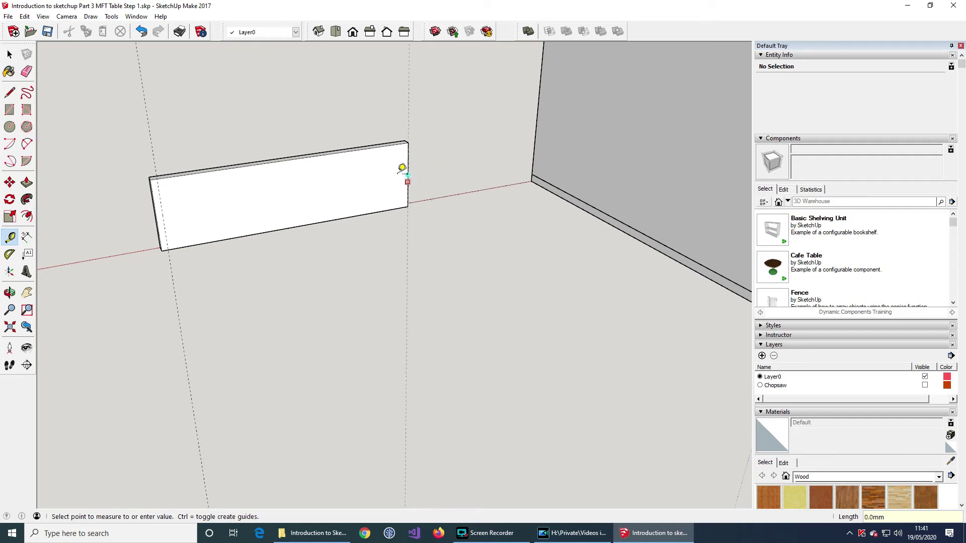
pyautogui.write('12.5')
pyautogui.press('Return')
# Step: Draw two vertical lines from bottom to top edge of the drawer front's face, following the 12.5 mm guides
pyautogui.click(9, 92)
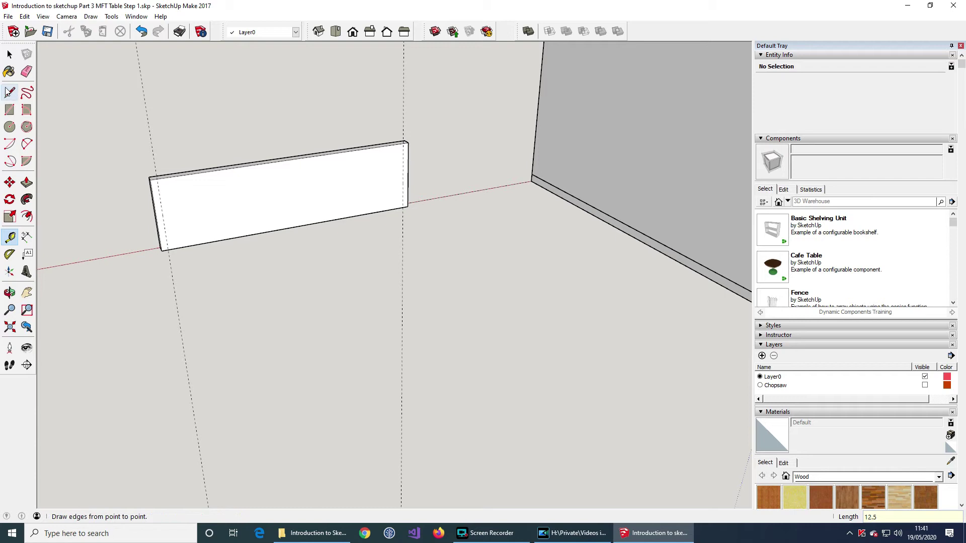
pyautogui.click(168, 249)
pyautogui.click(159, 179)
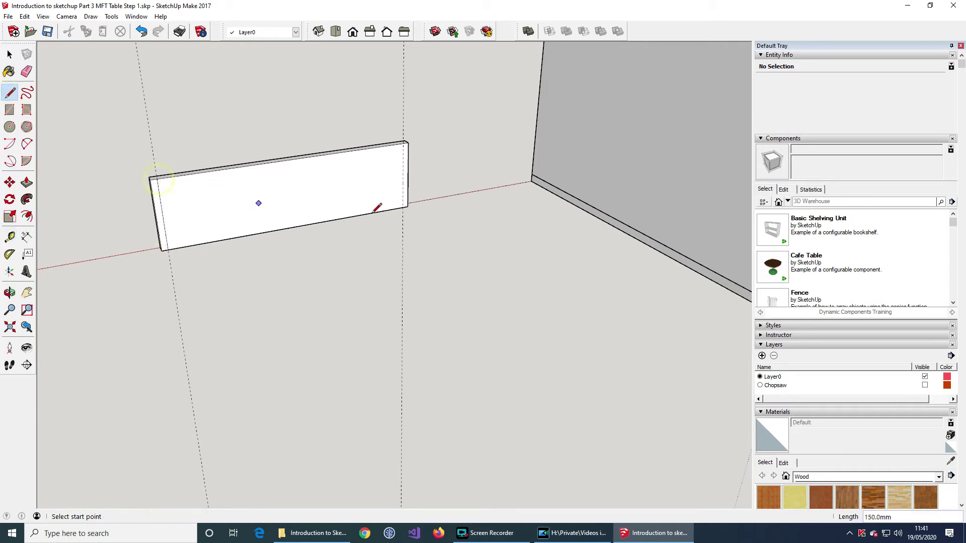
pyautogui.click(402, 206)
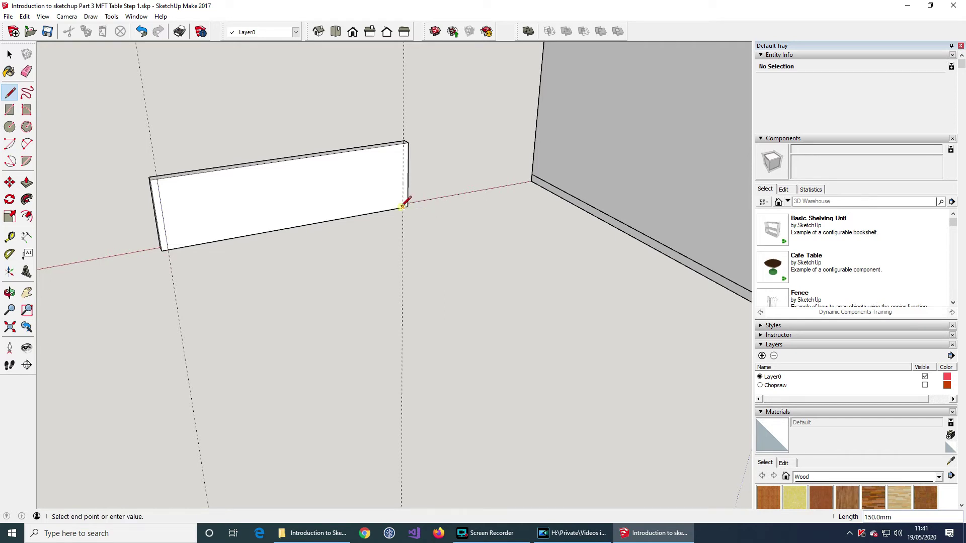
pyautogui.click(407, 143)
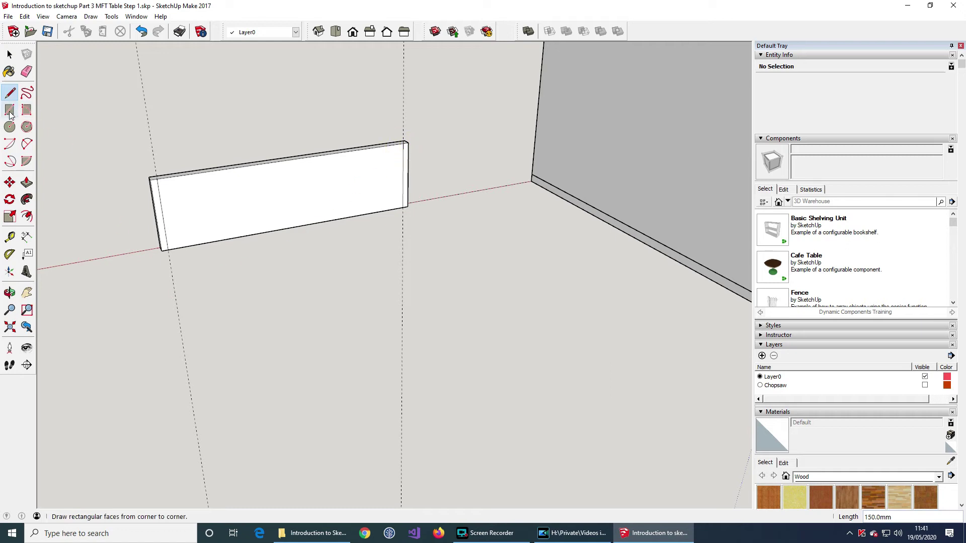
# Step: Push/Pull the face between the two vertical lines outward 782 mm to form the drawer body
pyautogui.click(27, 183)
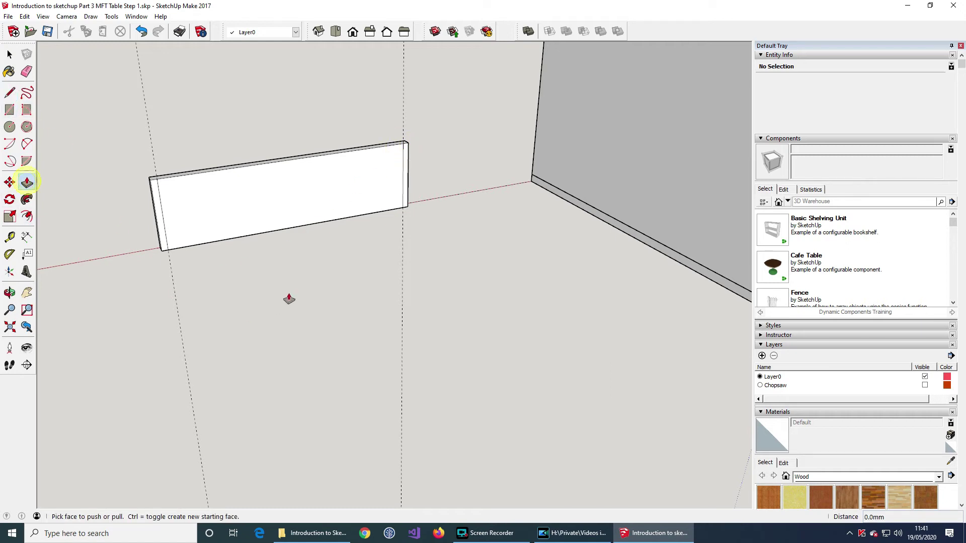
pyautogui.click(274, 191)
pyautogui.moveTo(273, 192); pyautogui.dragTo(380, 358)
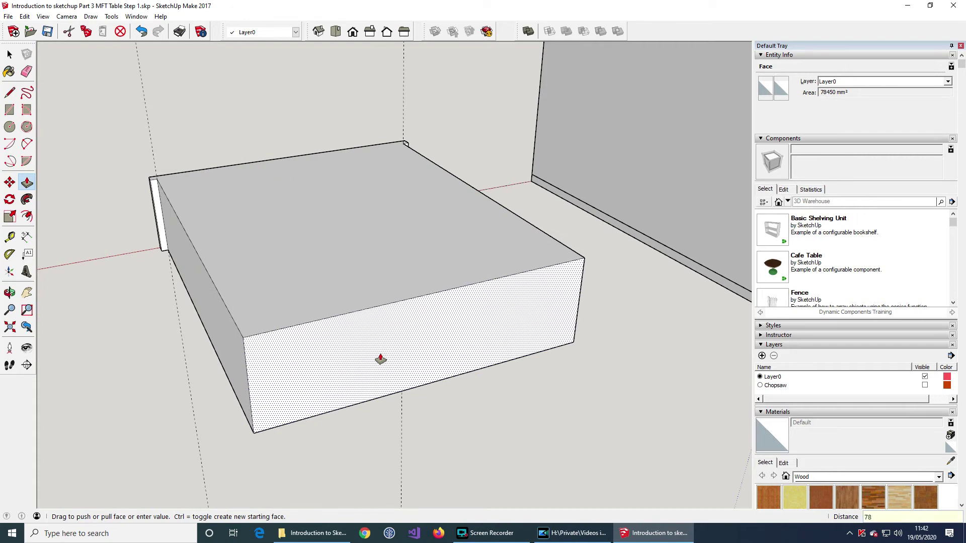
pyautogui.press('Return')
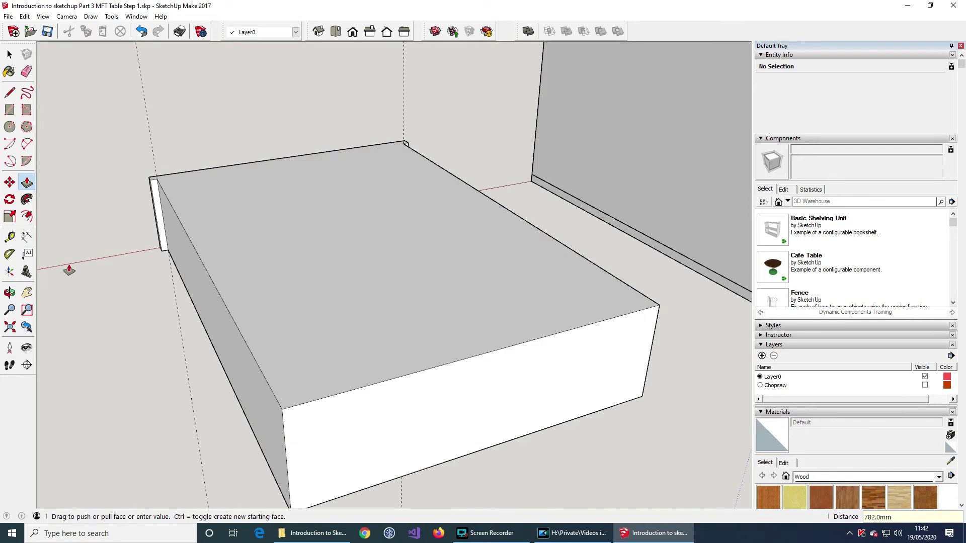
# Step: Draw a line across the top face where the drawer body meets the drawer front, separating the two
pyautogui.moveTo(118, 206); pyautogui.dragTo(419, 338, button='middle')
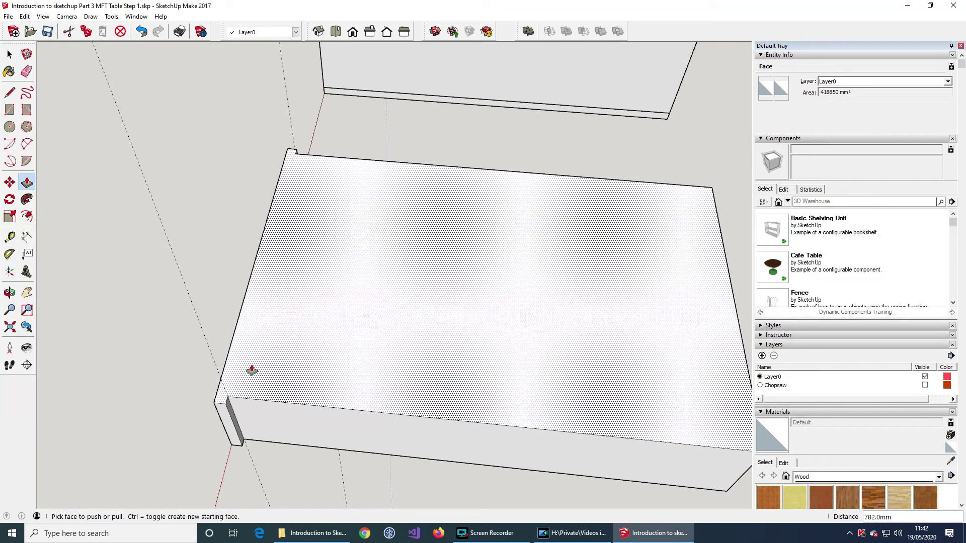
pyautogui.click(10, 93)
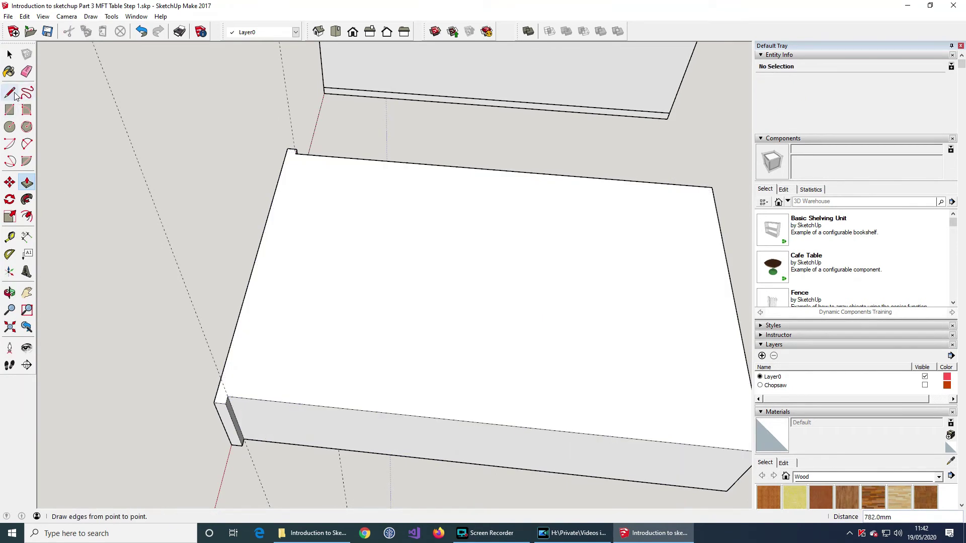
pyautogui.click(295, 153)
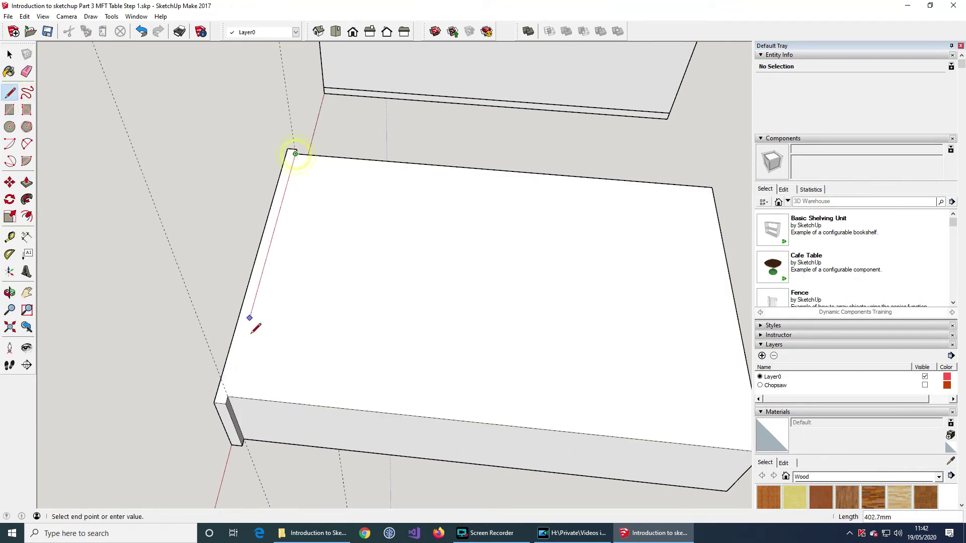
pyautogui.click(228, 396)
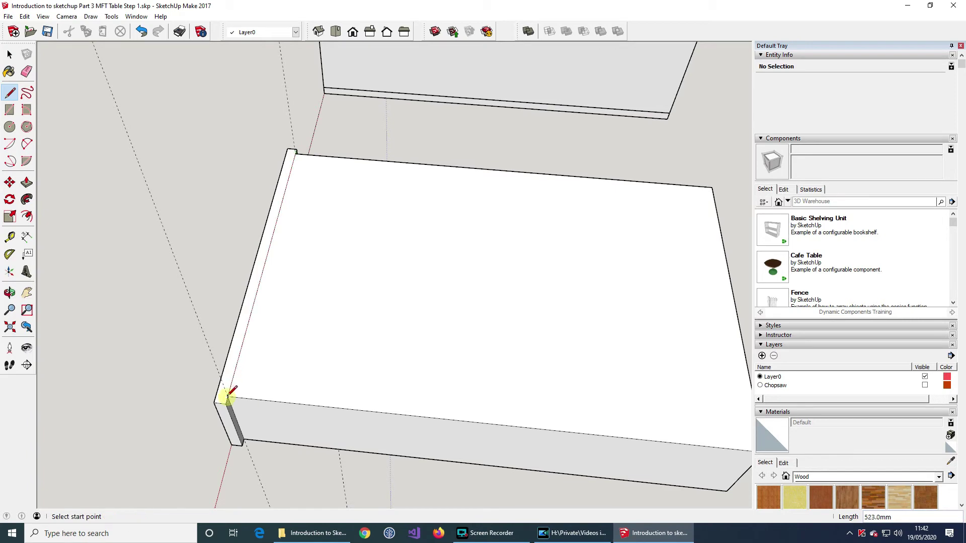
# Step: Offset the drawer body's top face outline 18 mm inward to mark the wall thickness
pyautogui.moveTo(234, 253); pyautogui.dragTo(162, 232, button='middle')
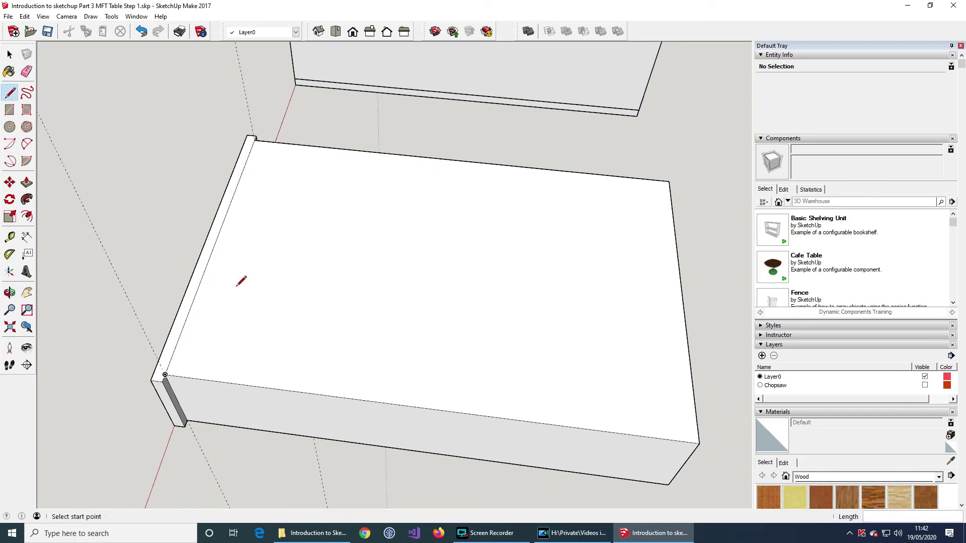
pyautogui.click(27, 217)
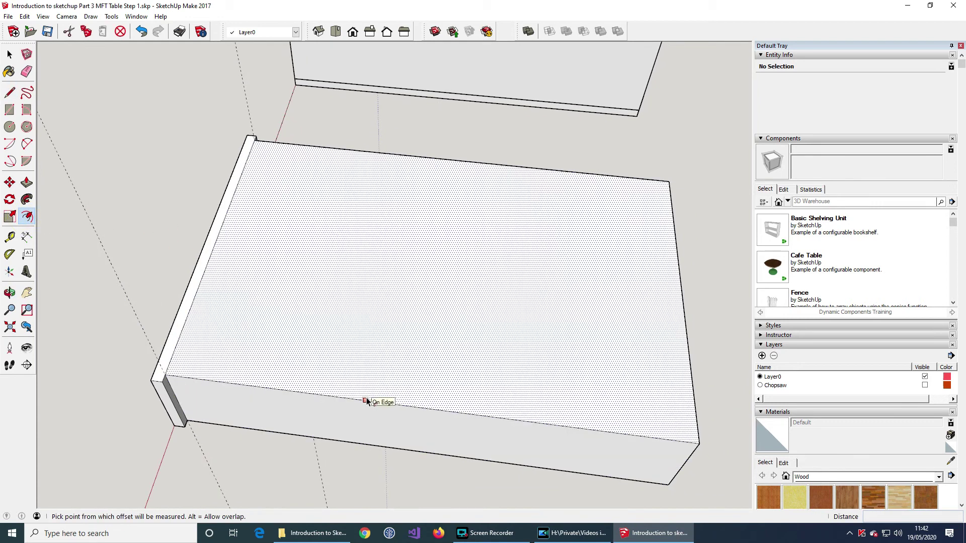
pyautogui.click(366, 401)
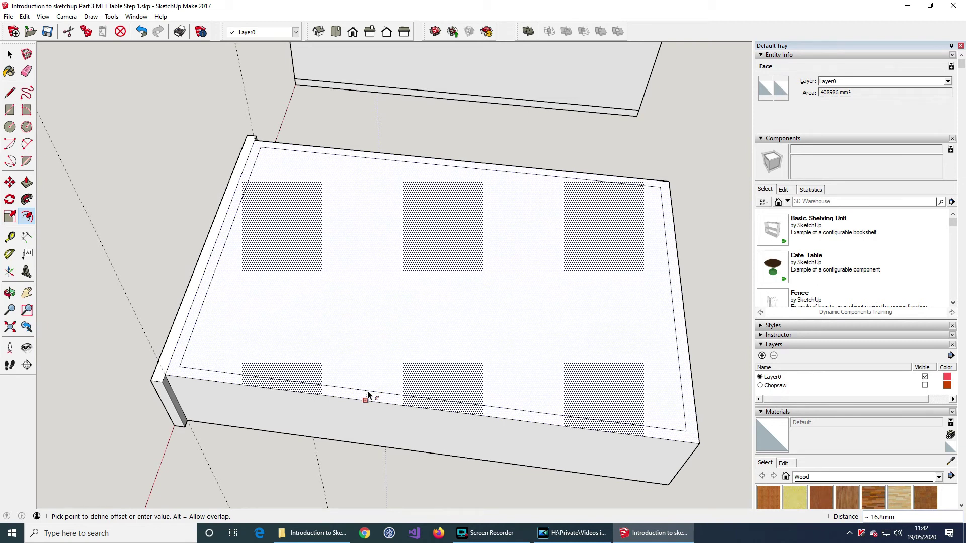
pyautogui.write('18')
pyautogui.press('Return')
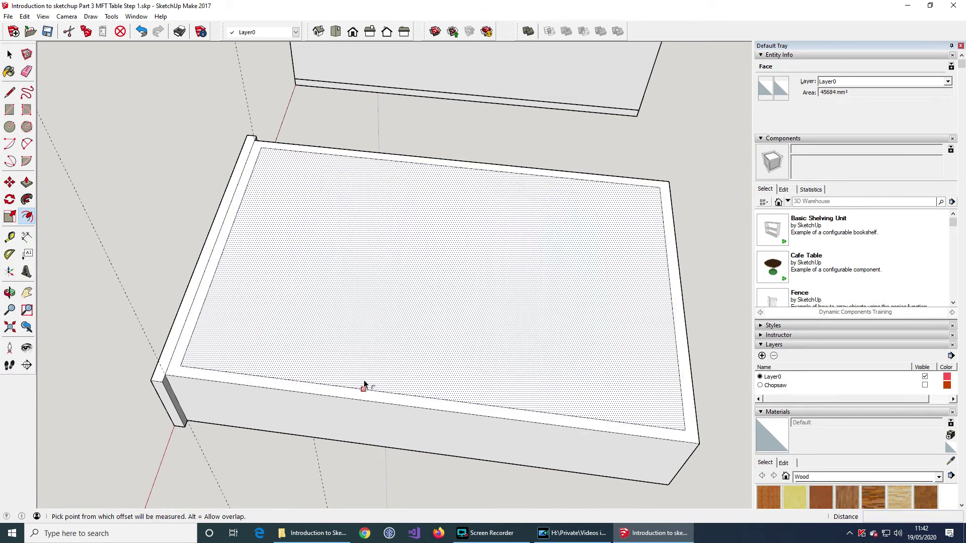
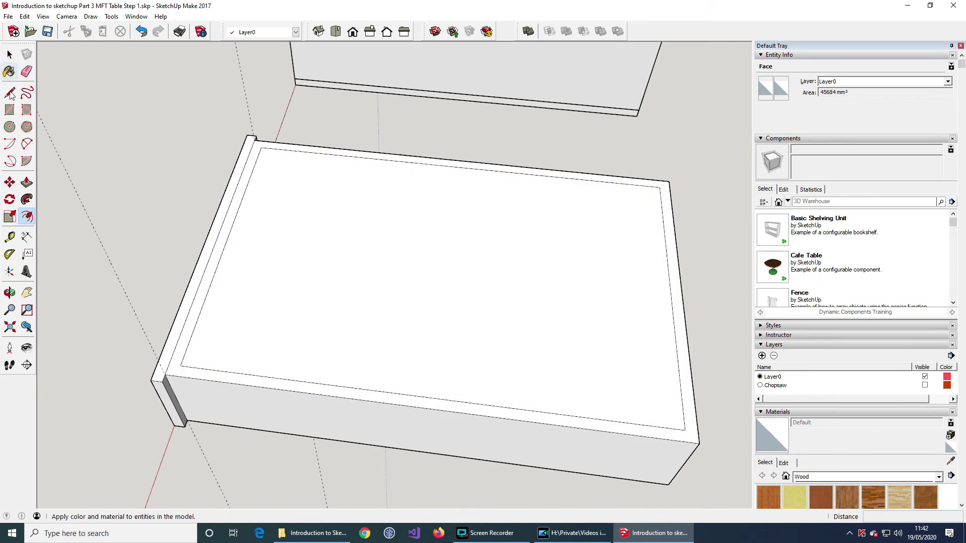
# Step: Measure the height of the drawer body's side from its bottom edge to its top edge
pyautogui.click(27, 183)
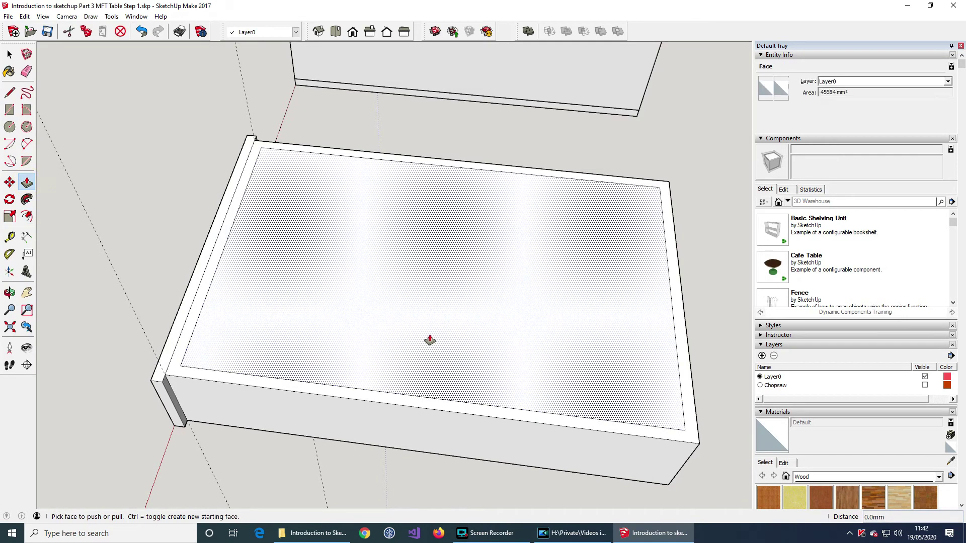
pyautogui.click(9, 236)
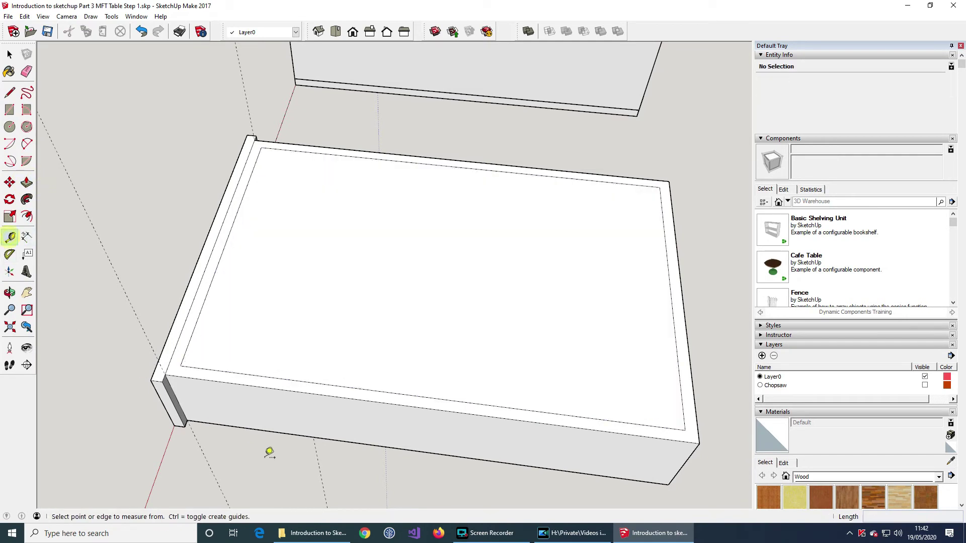
pyautogui.click(236, 427)
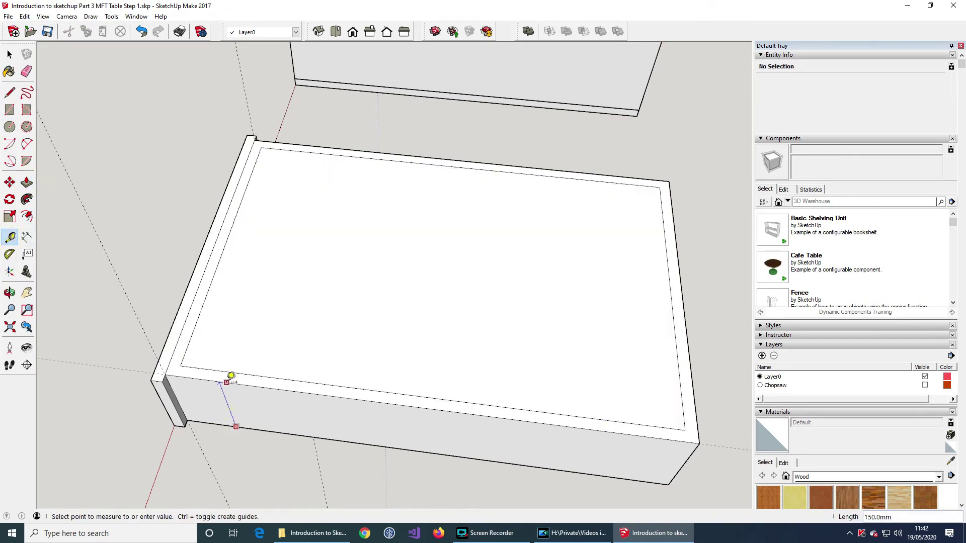
pyautogui.click(224, 377)
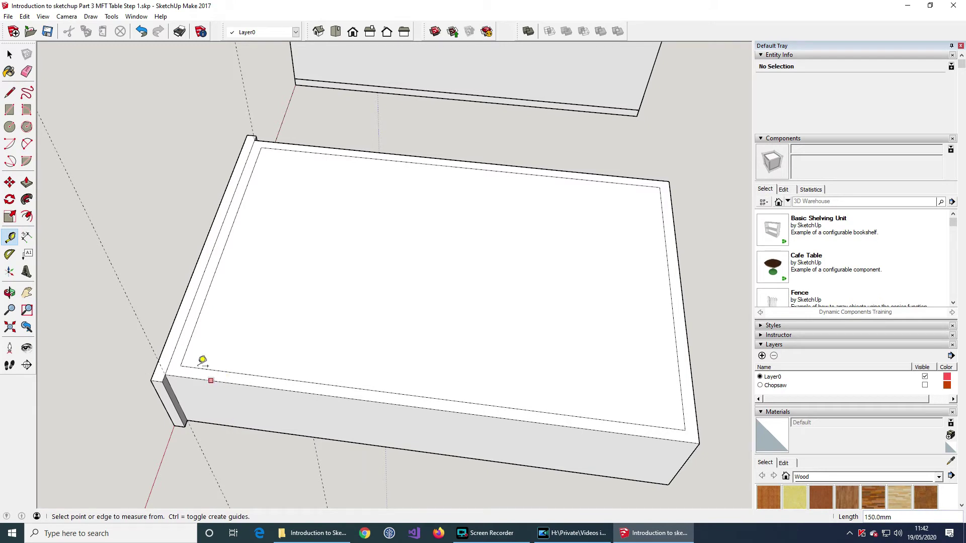
# Step: Push/Pull the inner top face down 132 mm to hollow out the drawer
pyautogui.click(27, 184)
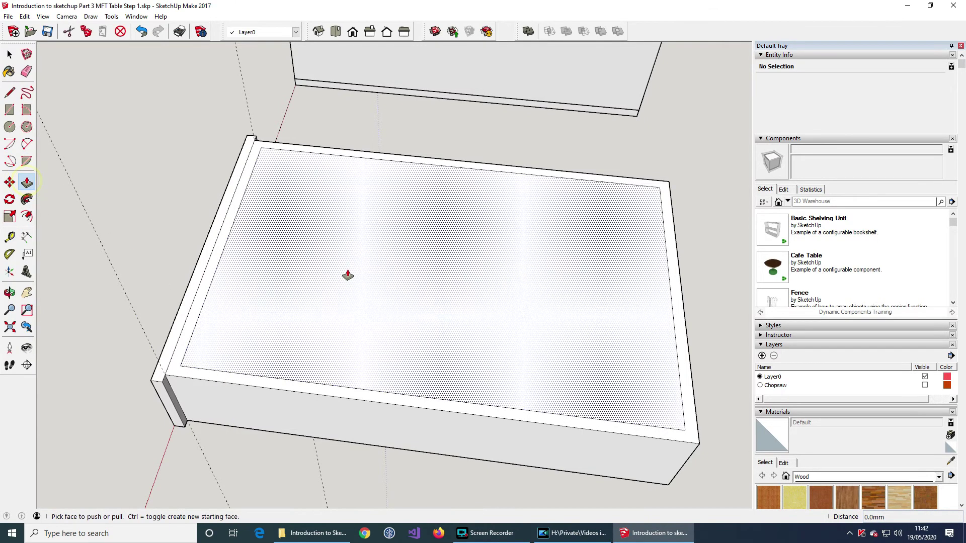
pyautogui.click(382, 280)
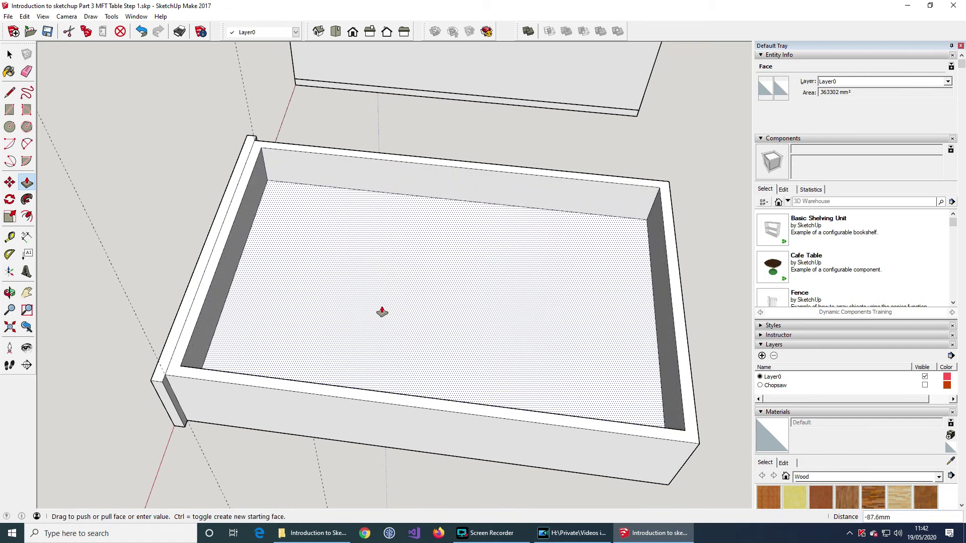
pyautogui.press('Return')
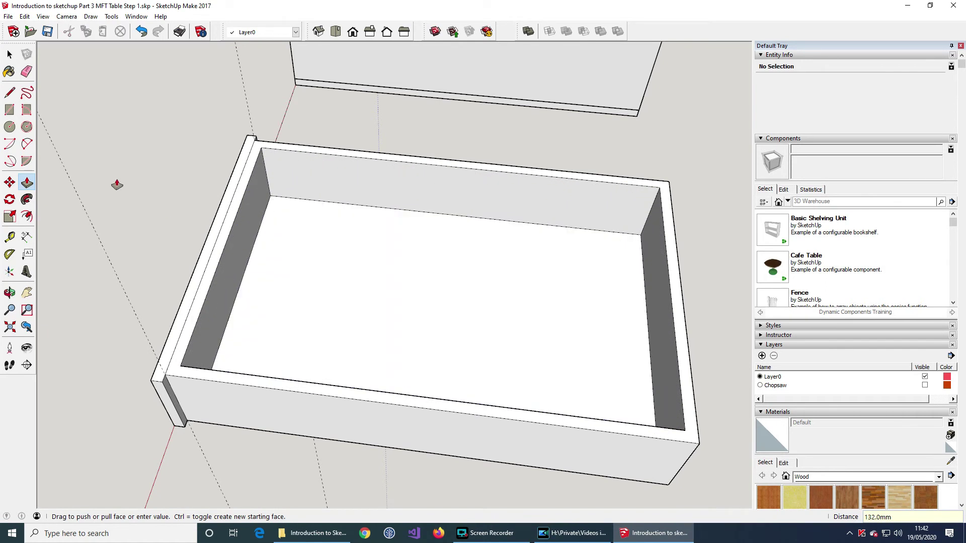
# Step: View the hollowed drawer from its underside and front to examine the outer face of the drawer front
pyautogui.click(10, 54)
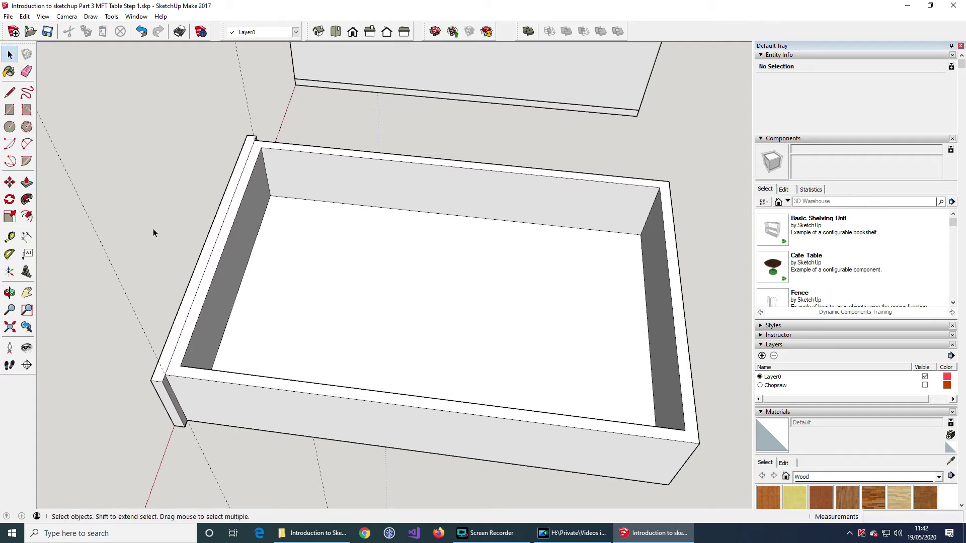
pyautogui.moveTo(153, 245); pyautogui.dragTo(123, 41, button='middle')
pyautogui.moveTo(265, 469); pyautogui.dragTo(574, 466, button='middle')
pyautogui.moveTo(243, 385); pyautogui.dragTo(448, 462, button='middle')
pyautogui.moveTo(448, 461); pyautogui.dragTo(431, 390)
pyautogui.press('space')
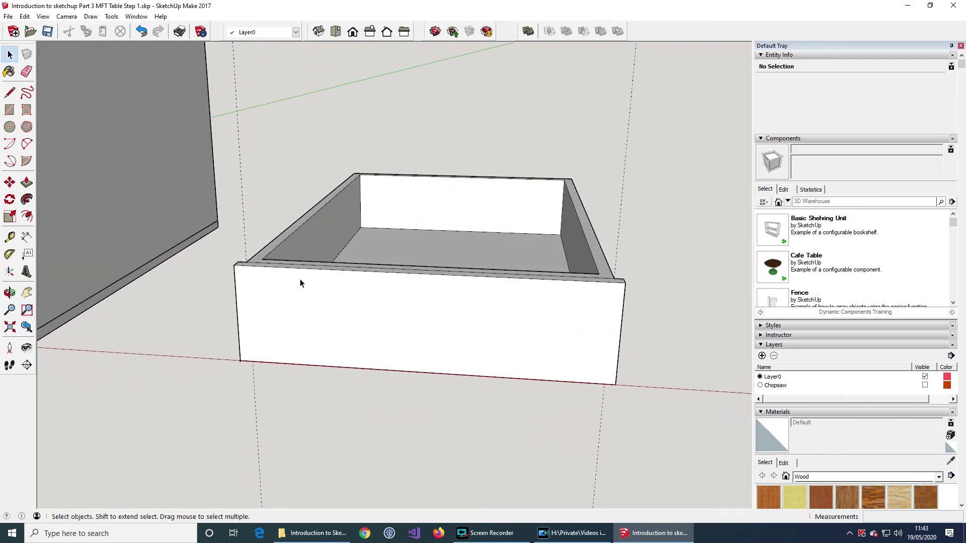
# Step: Place two vertical guides on the drawer front, each 224 mm in from one of its side edges
pyautogui.click(9, 236)
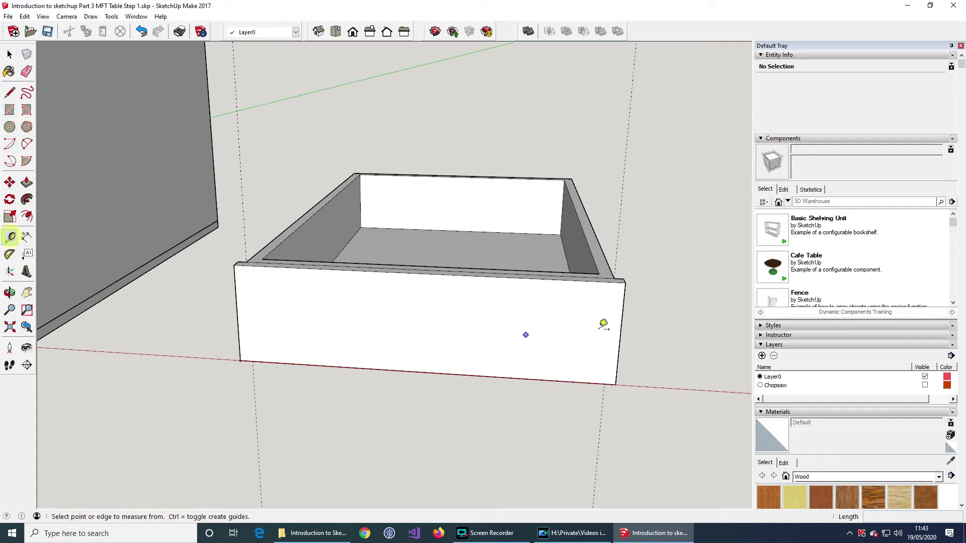
pyautogui.click(624, 304)
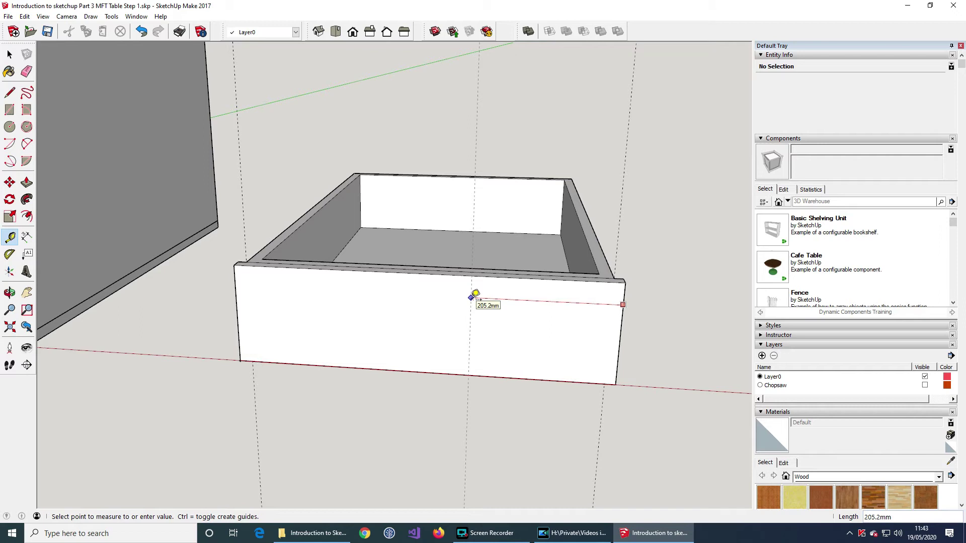
pyautogui.click(475, 294)
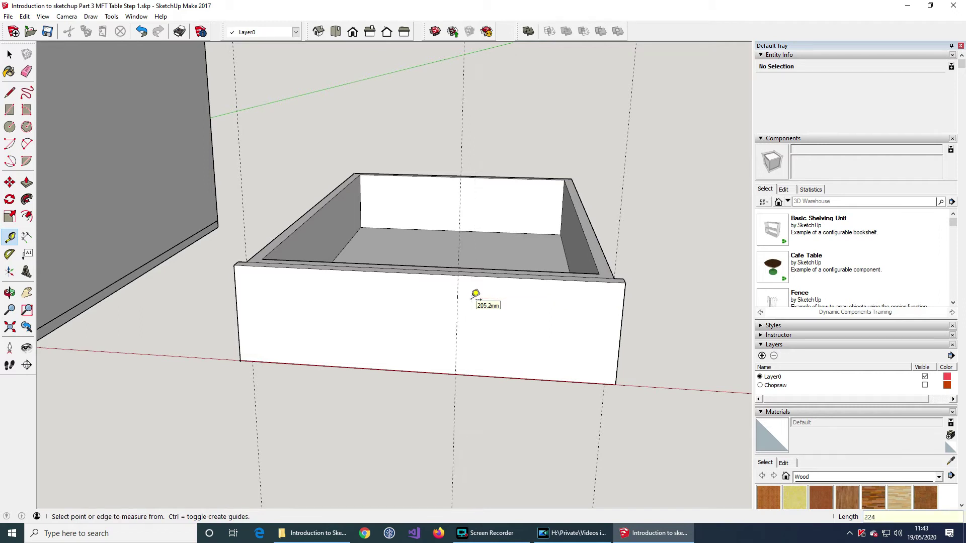
pyautogui.click(236, 289)
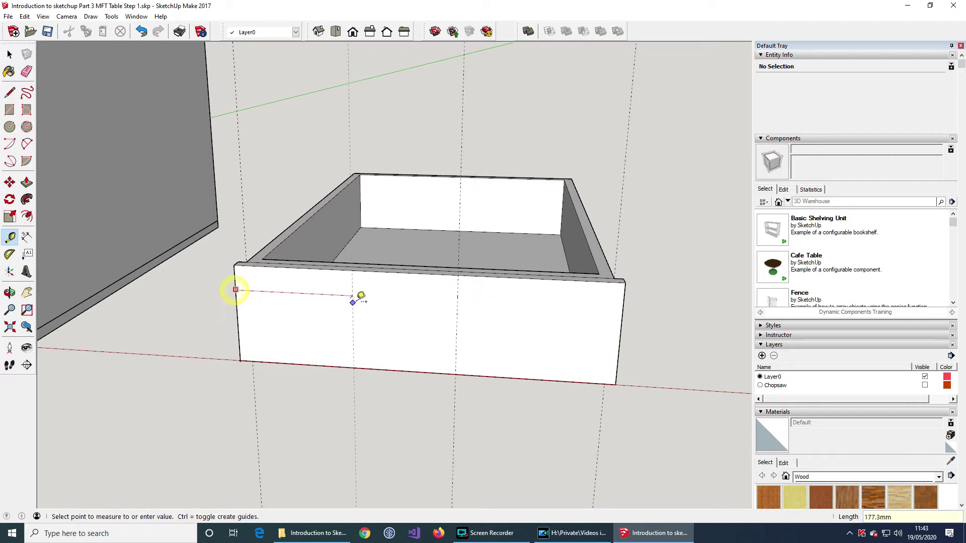
pyautogui.write('224')
pyautogui.press('Return')
# Step: Mark a guide point 25 mm below the drawer front's top edge and outline a rectangular handle opening between the two guides
pyautogui.click(459, 272)
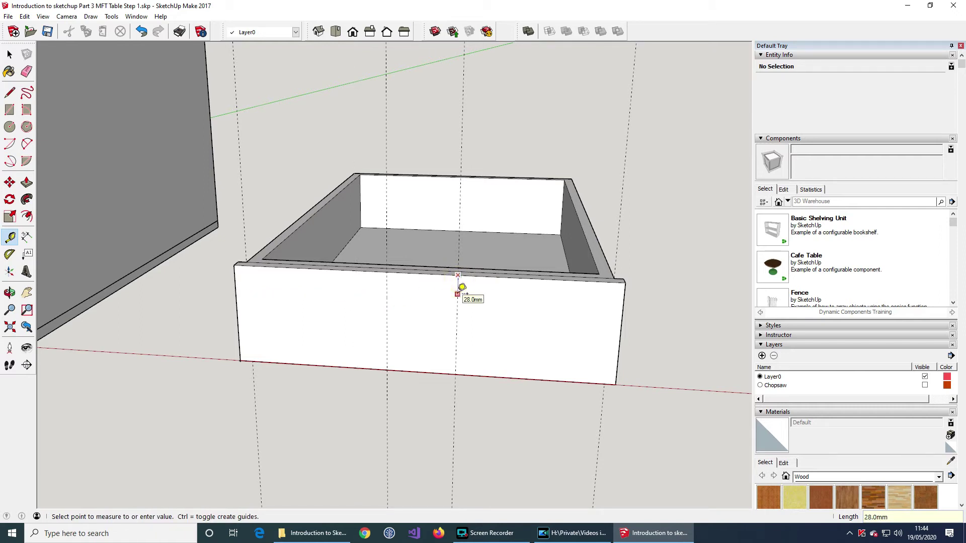
pyautogui.press('Return')
pyautogui.click(9, 92)
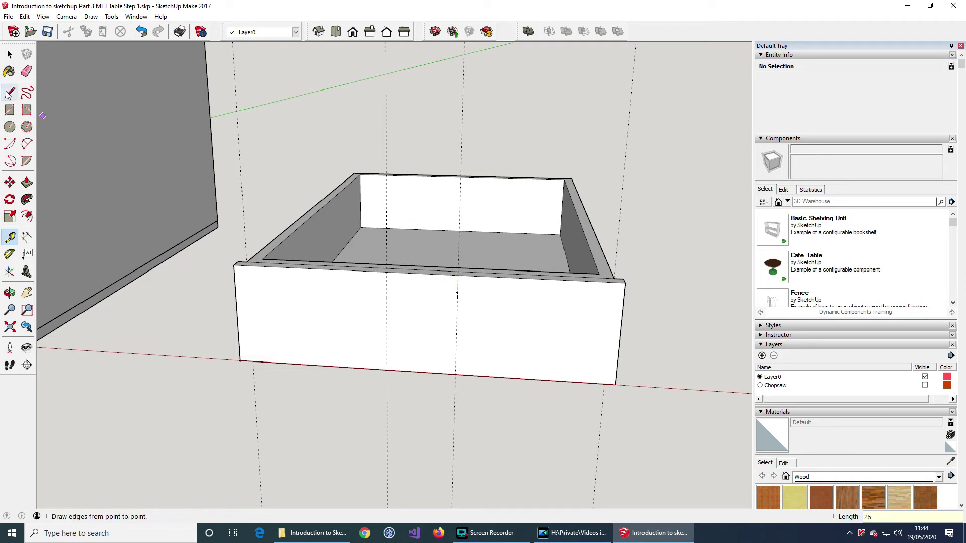
pyautogui.click(457, 276)
pyautogui.click(457, 292)
pyautogui.click(386, 289)
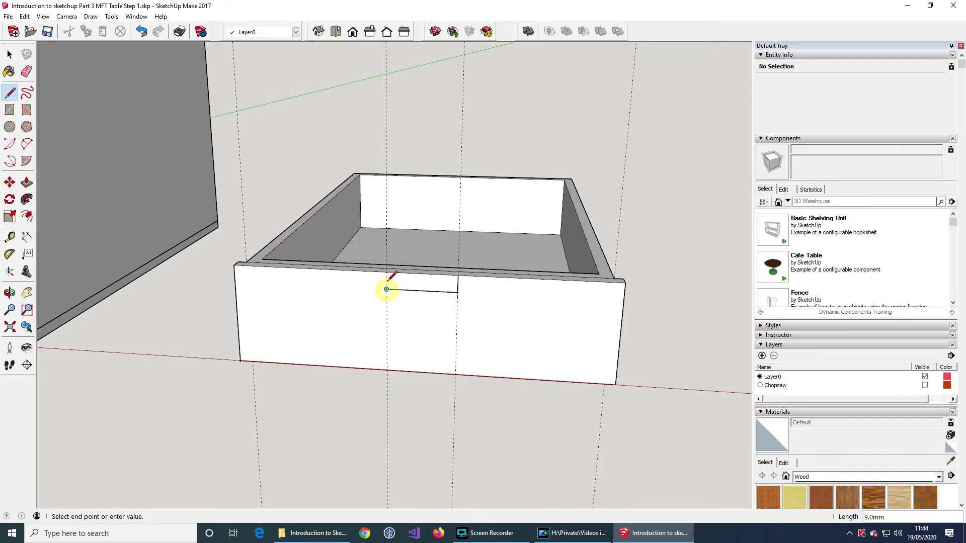
pyautogui.click(387, 272)
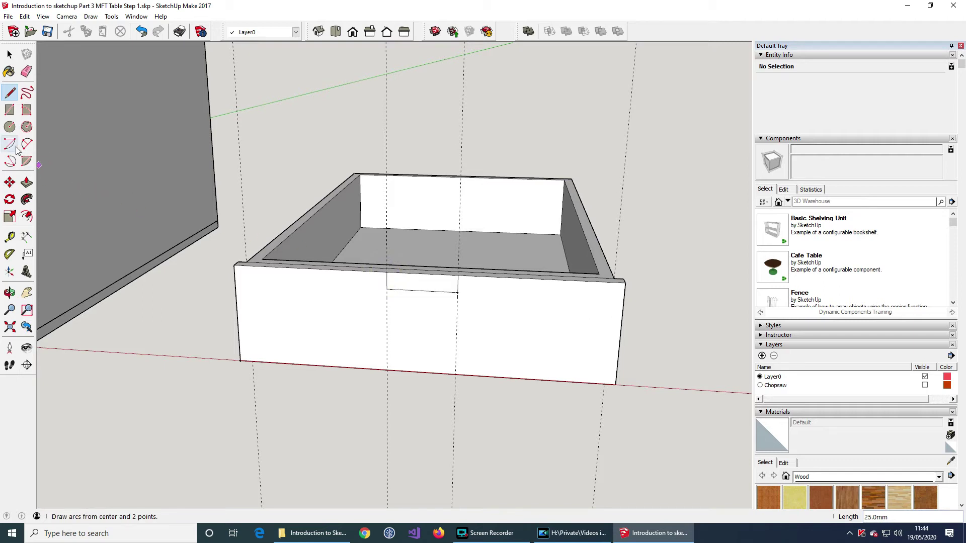
# Step: Mark guide points on the handle outline's bottom line, 25 mm in from each lower corner
pyautogui.click(10, 236)
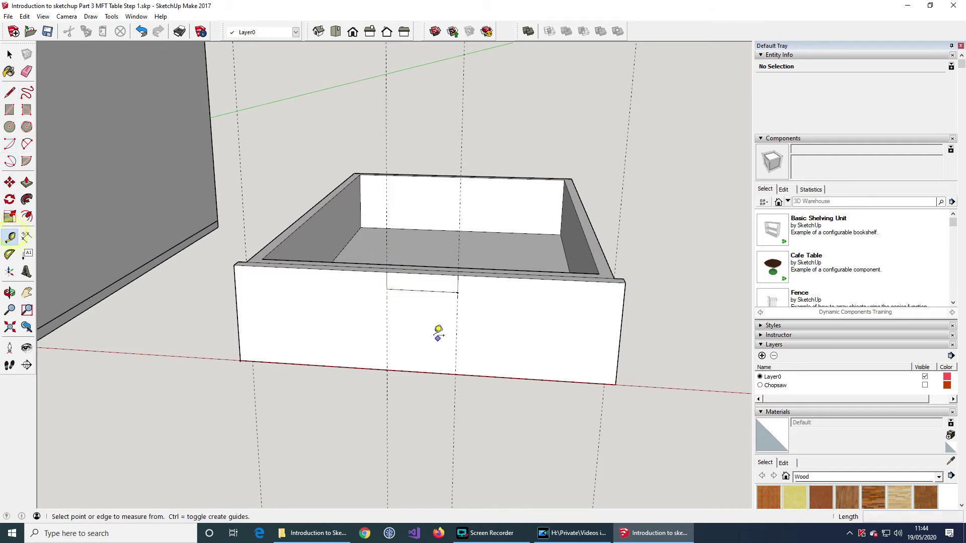
pyautogui.click(386, 289)
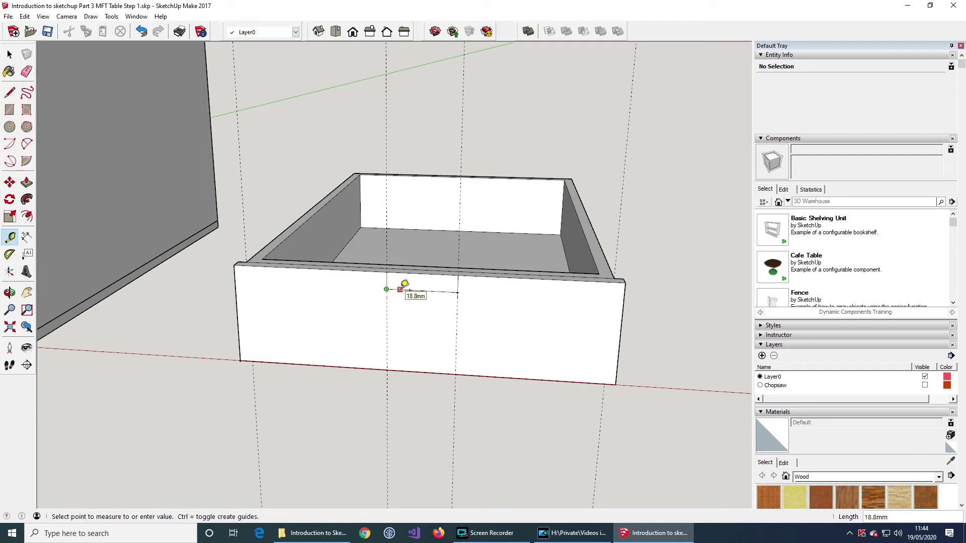
pyautogui.press('Return')
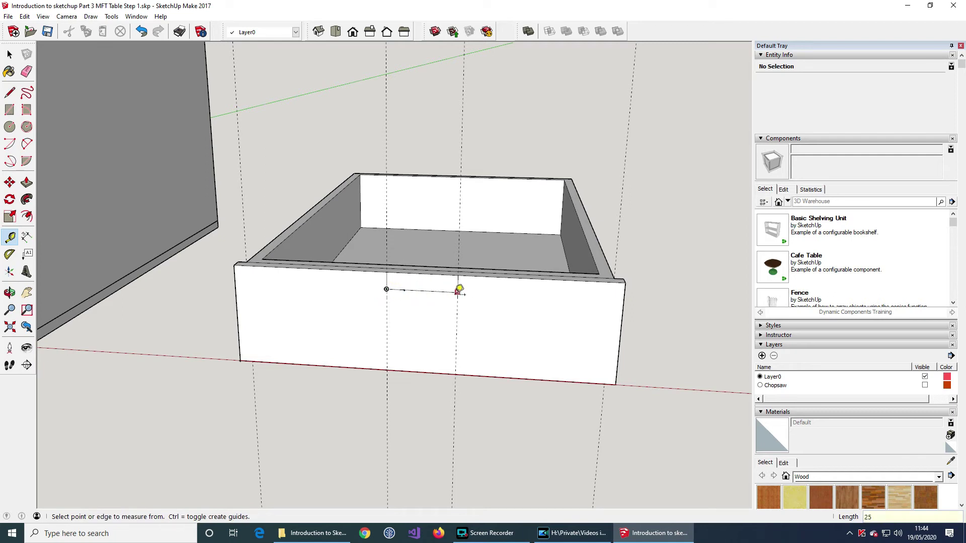
pyautogui.click(457, 292)
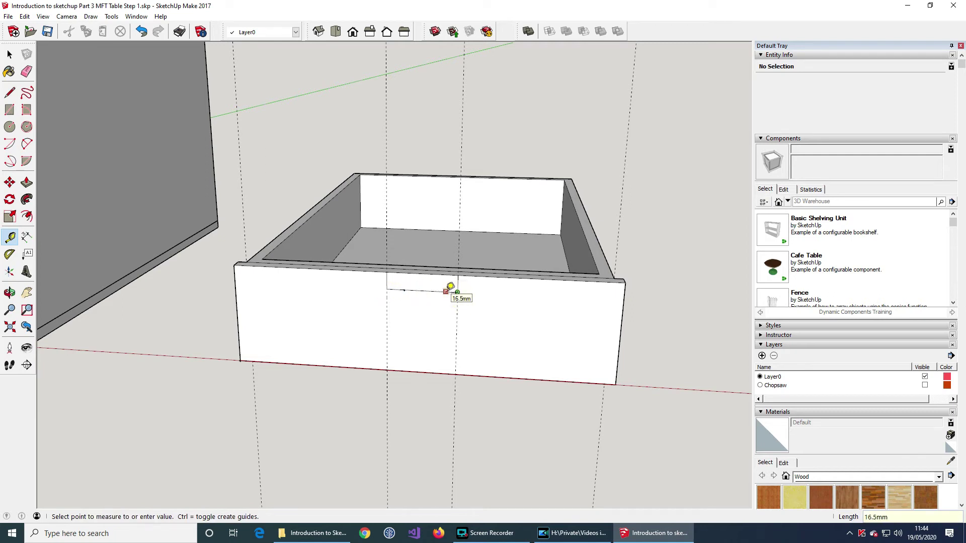
pyautogui.write('25')
pyautogui.press('Return')
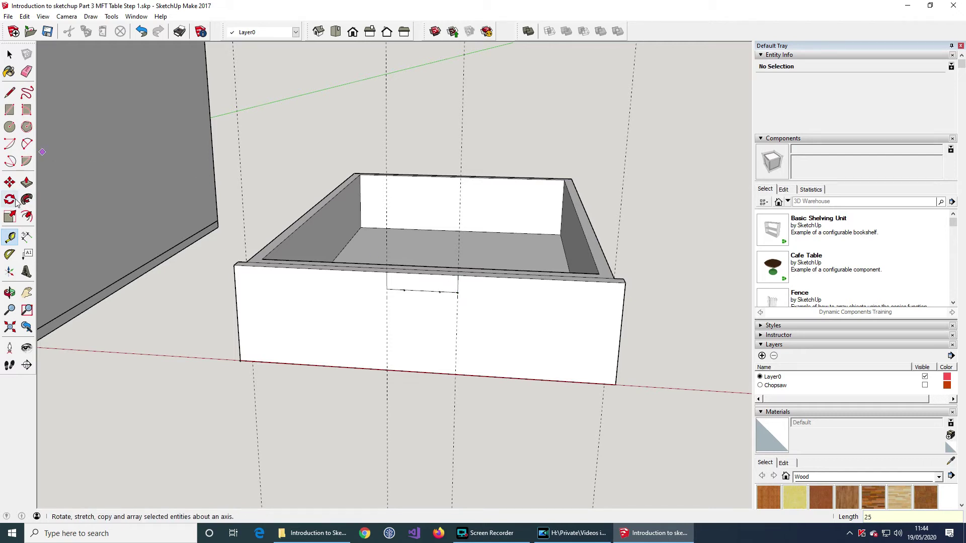
# Step: Draw 2 Point Arcs from the handle outline's top ends to the 25 mm marks to round both lower corners
pyautogui.click(27, 144)
pyautogui.scroll(1, 398, 332)
pyautogui.scroll(2, 396, 302)
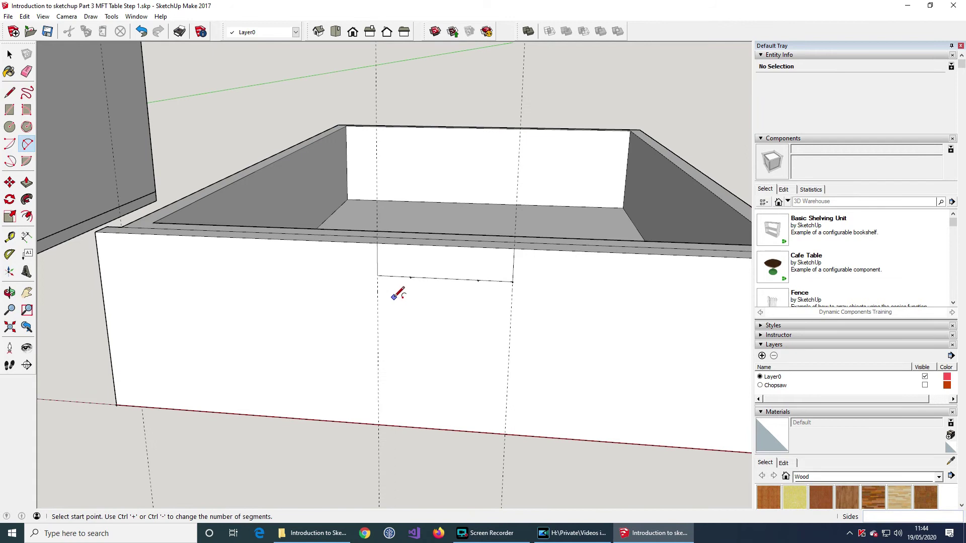
pyautogui.click(373, 230)
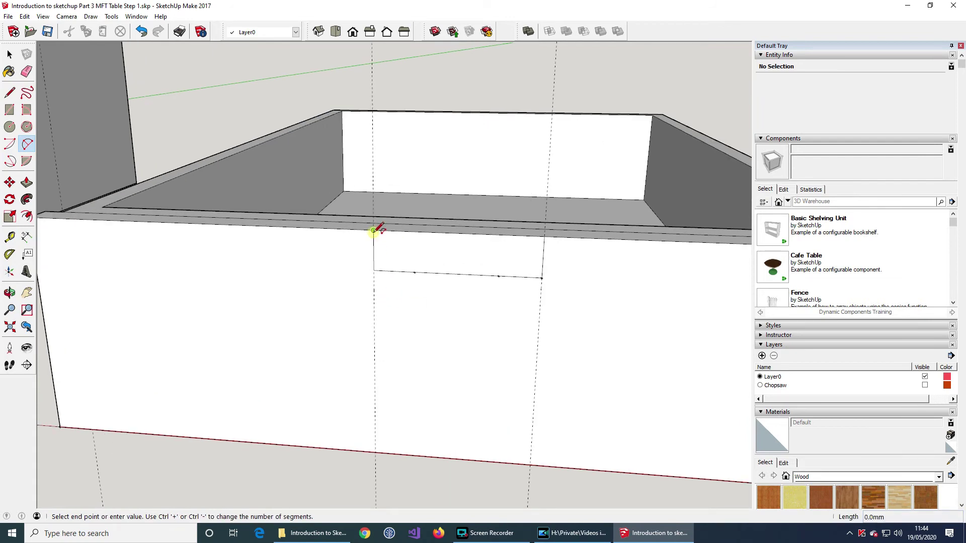
pyautogui.click(410, 272)
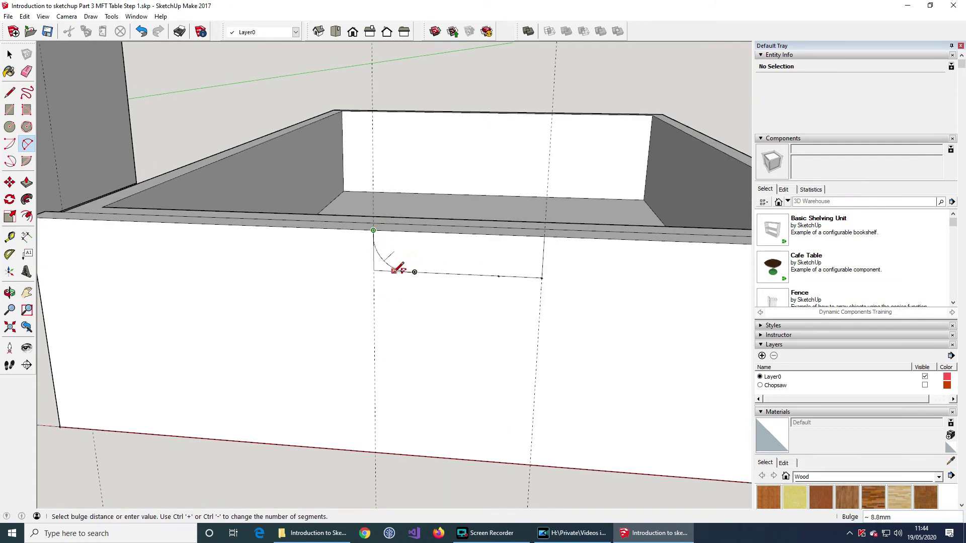
pyautogui.click(397, 269)
pyautogui.click(499, 276)
pyautogui.click(544, 237)
pyautogui.click(543, 257)
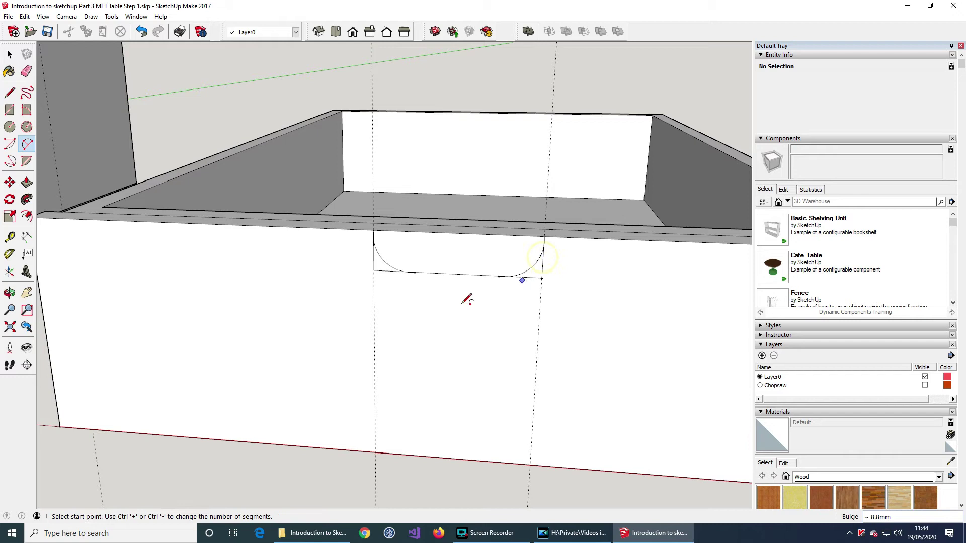
# Step: Push/Pull the rounded handle profile back 18 mm to cut the opening through the drawer front
pyautogui.click(26, 182)
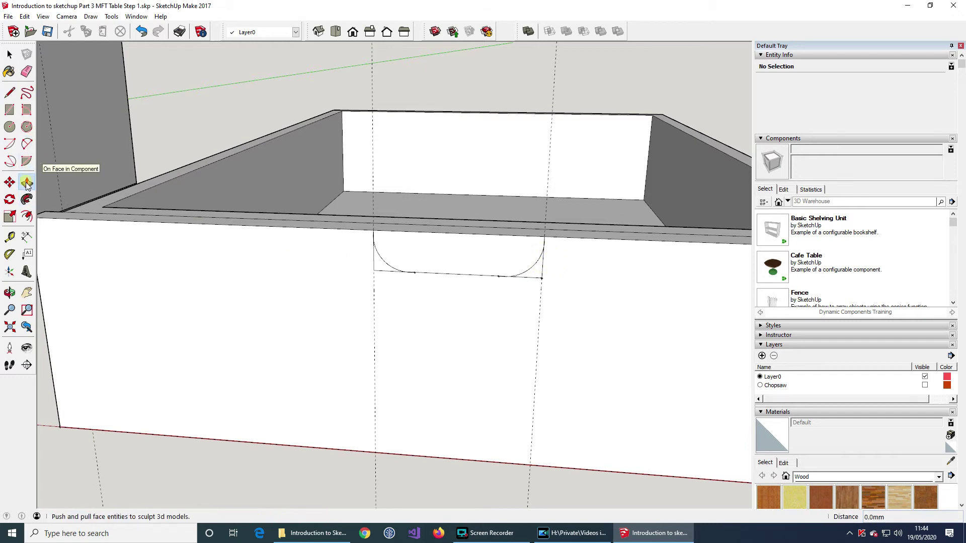
pyautogui.moveTo(461, 257); pyautogui.dragTo(458, 236)
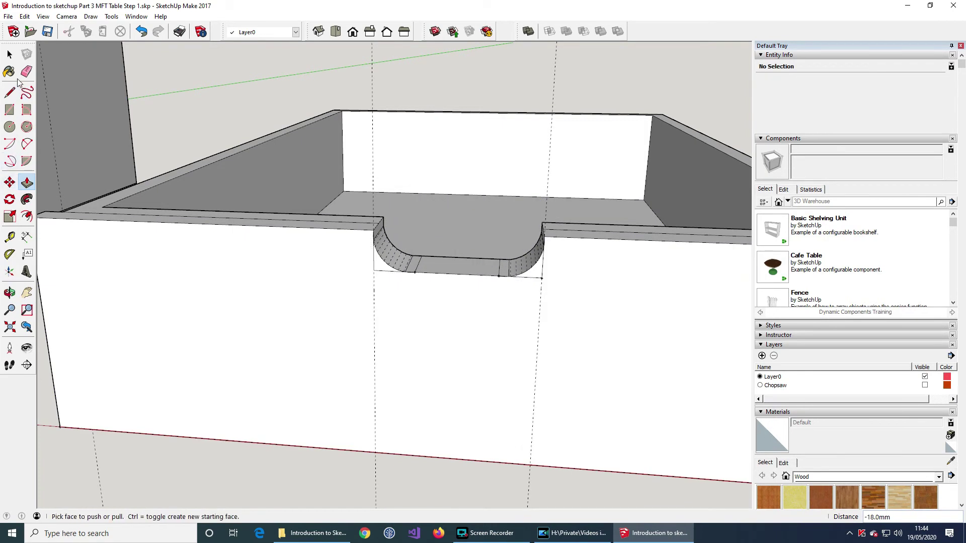
pyautogui.click(10, 54)
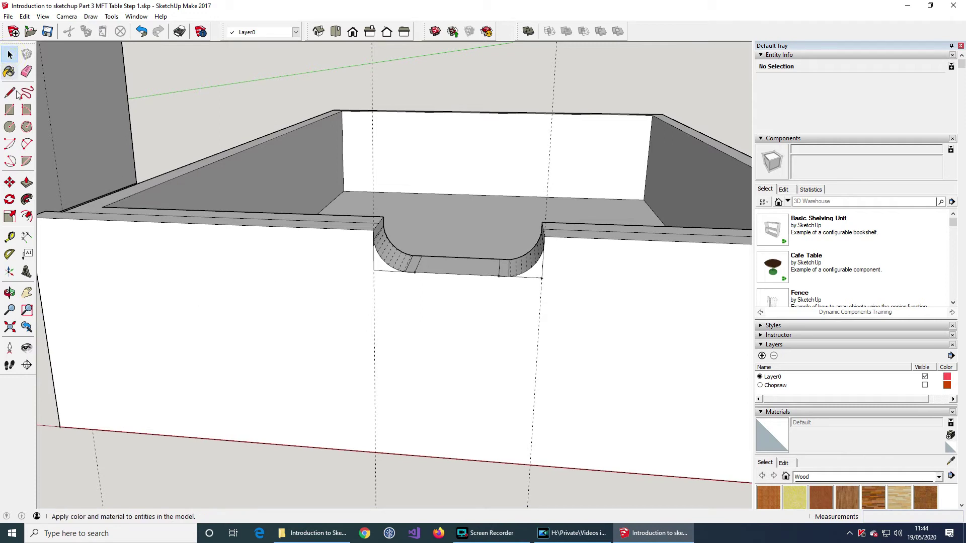
# Step: Erase the two vertical handle guides and the leftover square corner lines around the handle cutout
pyautogui.click(27, 71)
pyautogui.click(373, 82)
pyautogui.click(555, 87)
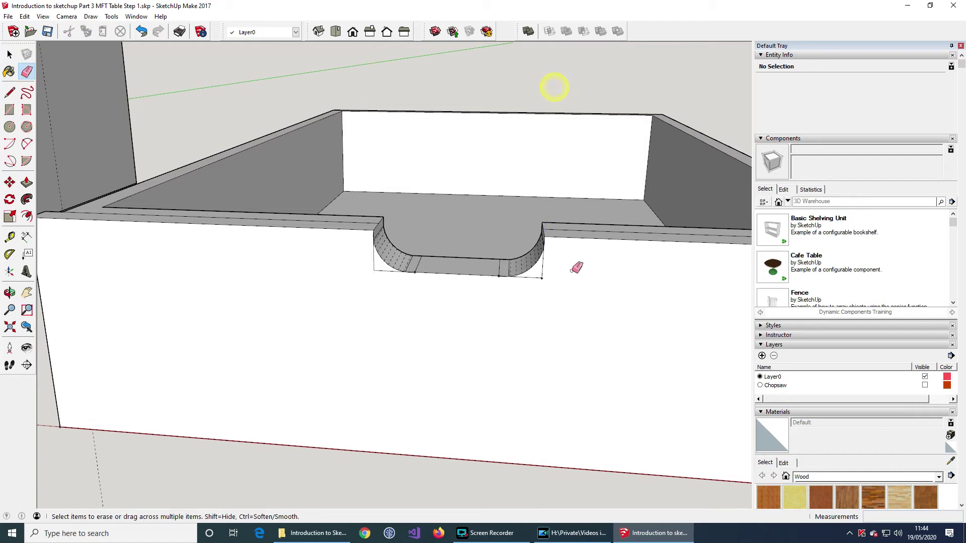
pyautogui.scroll(4, 537, 292)
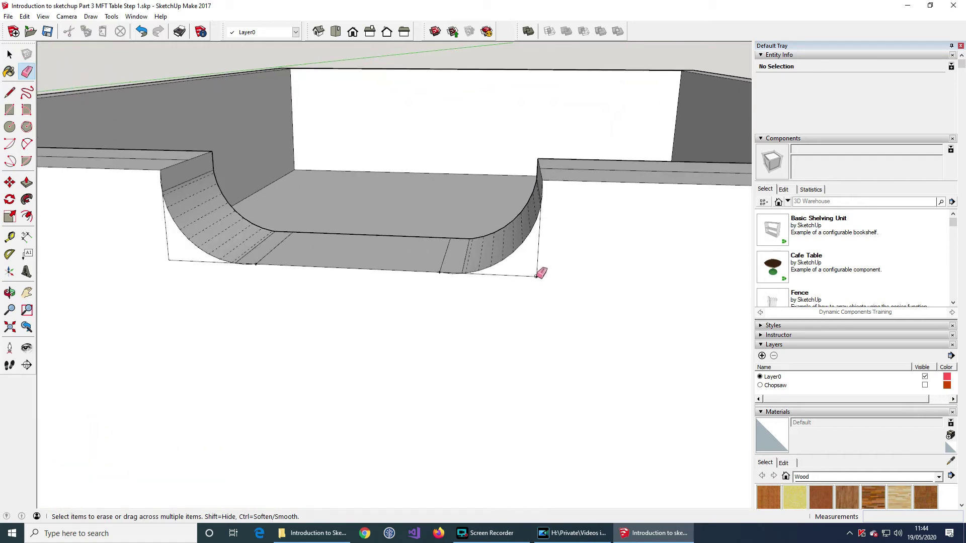
pyautogui.click(537, 275)
pyautogui.click(169, 259)
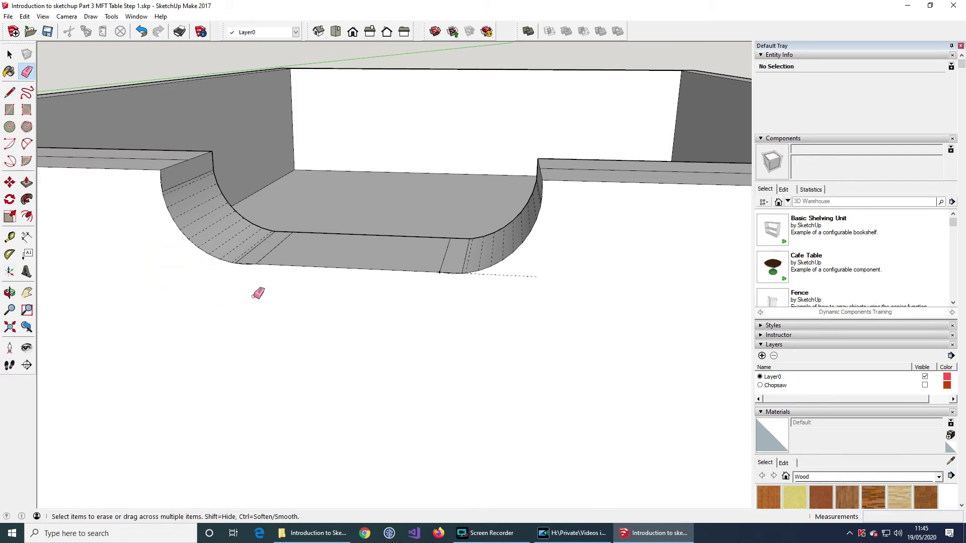
pyautogui.scroll(-5, 272, 307)
pyautogui.scroll(-3, 283, 336)
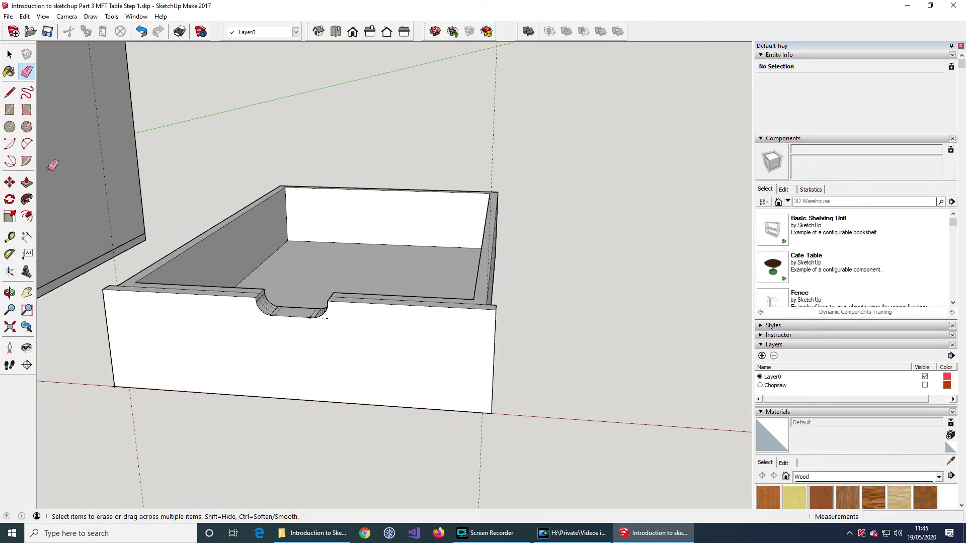
# Step: Erase the two remaining guide lines along the sides of the drawer
pyautogui.click(9, 54)
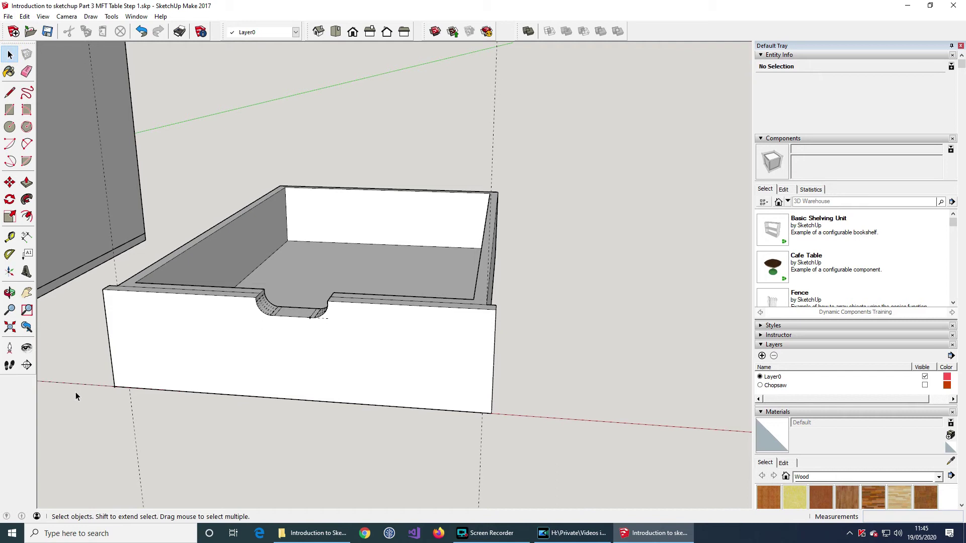
pyautogui.click(28, 70)
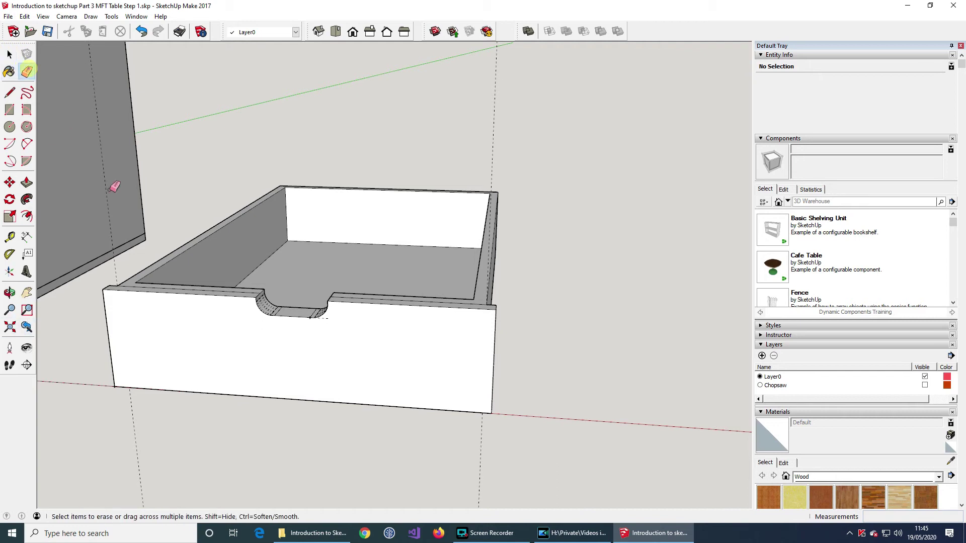
pyautogui.click(118, 274)
pyautogui.click(480, 449)
# Step: Make the whole drawer a component named MFT- Top Drawer and set its glue-to alignment
pyautogui.moveTo(135, 401); pyautogui.dragTo(242, 423, button='middle')
pyautogui.click(9, 54)
pyautogui.moveTo(159, 457); pyautogui.dragTo(481, 272)
pyautogui.moveTo(135, 464); pyautogui.dragTo(455, 197)
pyautogui.rightClick(331, 294)
pyautogui.click(362, 367)
pyautogui.write('MFT- Top Drawer')
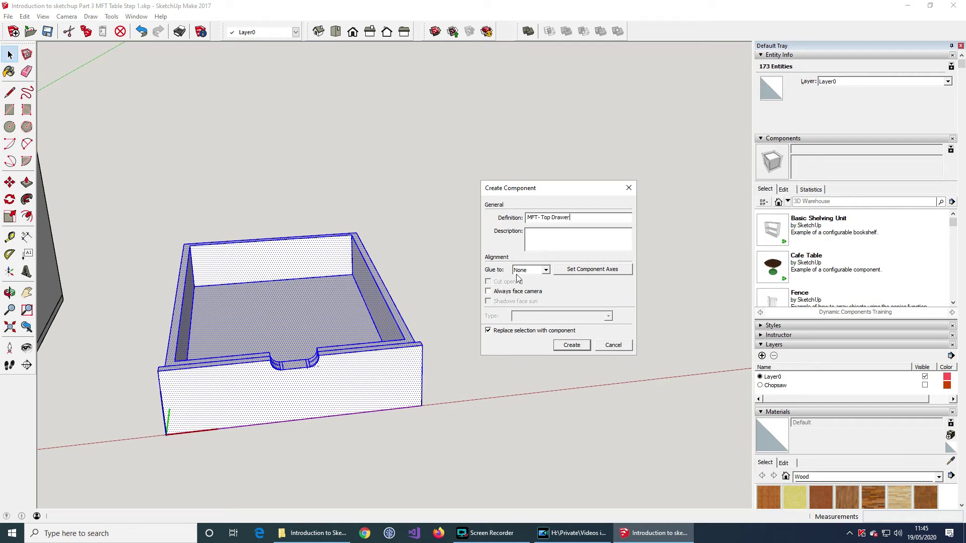
pyautogui.click(546, 271)
pyautogui.click(531, 285)
pyautogui.click(571, 346)
# Step: View the drawer component beside the table carcass to compare it with the front compartments
pyautogui.scroll(-3, 517, 377)
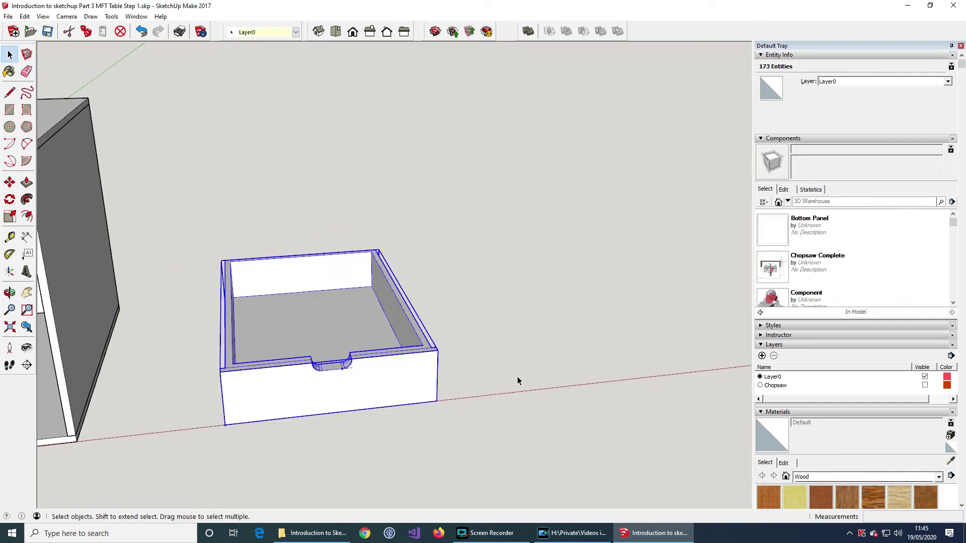
pyautogui.scroll(-2, 156, 404)
pyautogui.moveTo(504, 397); pyautogui.dragTo(624, 369, button='middle')
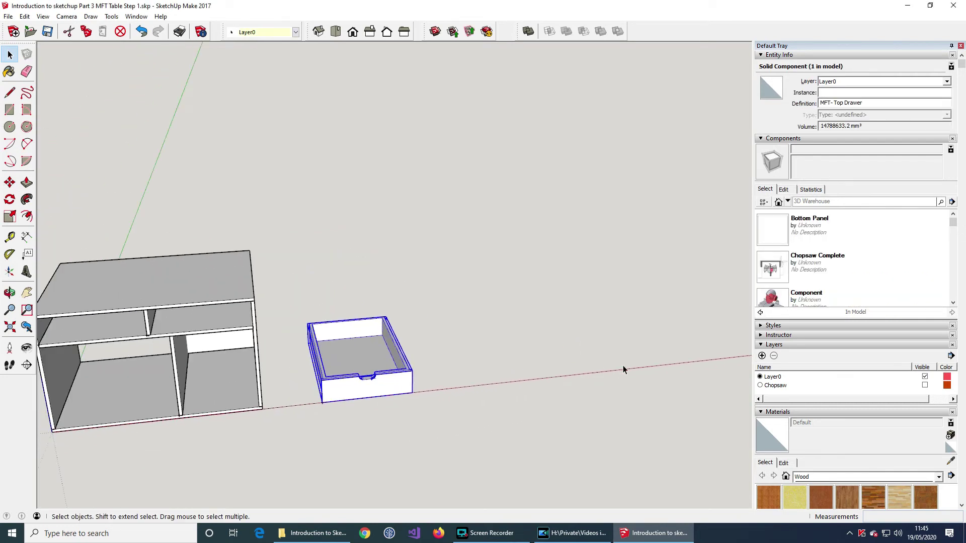
pyautogui.scroll(-1, 623, 369)
pyautogui.press('o')
pyautogui.moveTo(201, 431); pyautogui.dragTo(226, 394)
pyautogui.press('space')
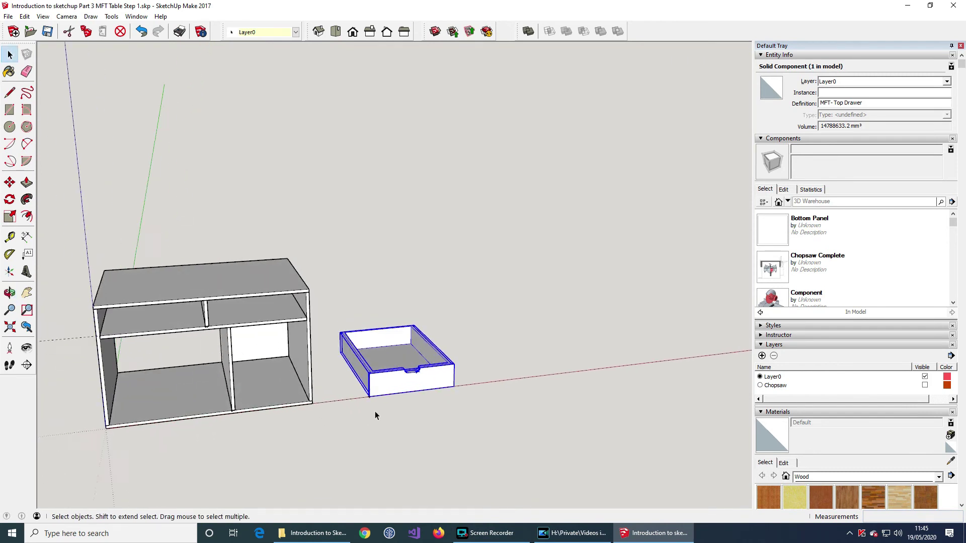
pyautogui.scroll(3, 375, 411)
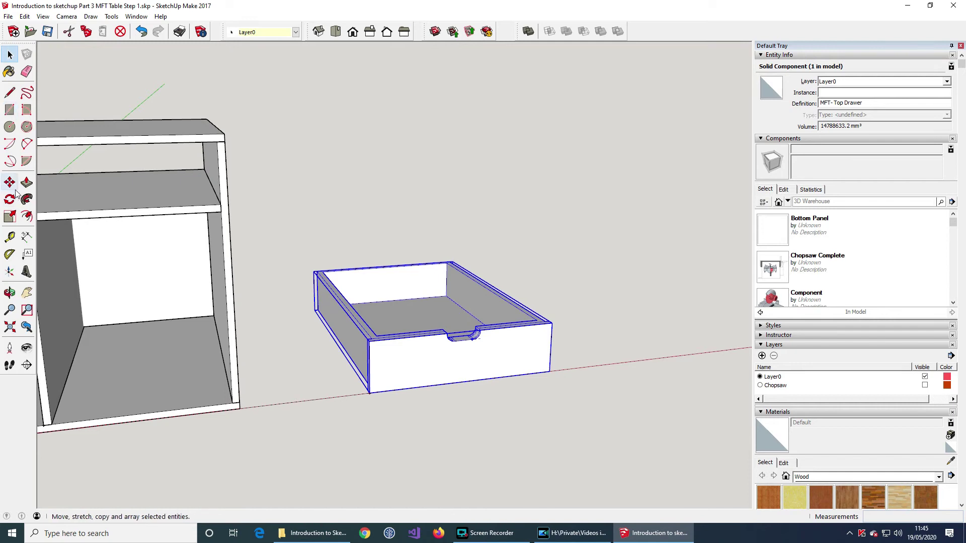
pyautogui.click(314, 391)
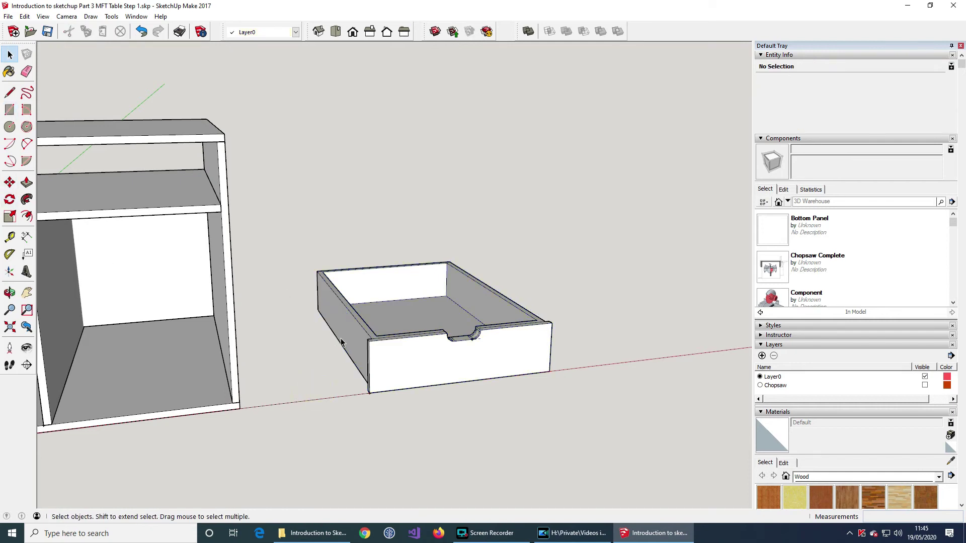
pyautogui.scroll(-4, 312, 375)
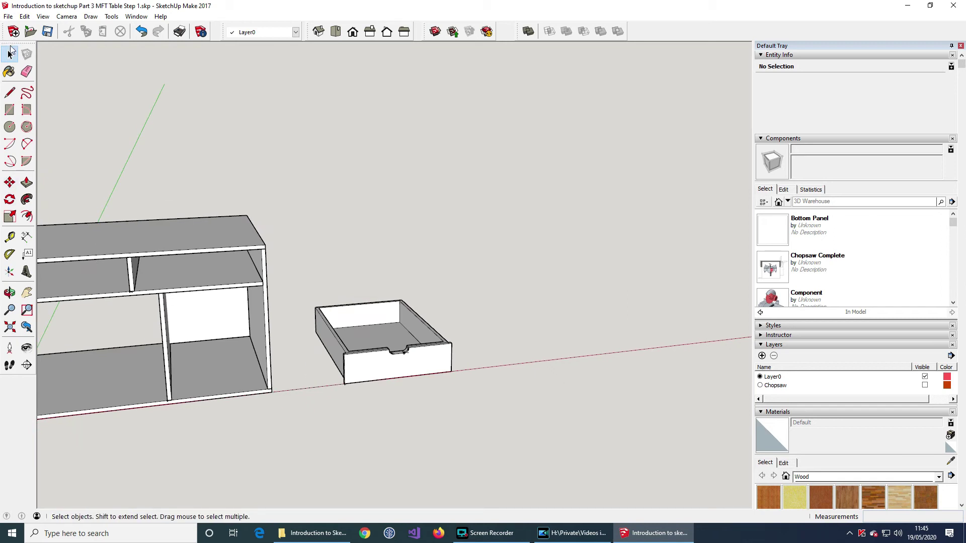
pyautogui.moveTo(301, 294); pyautogui.dragTo(491, 417)
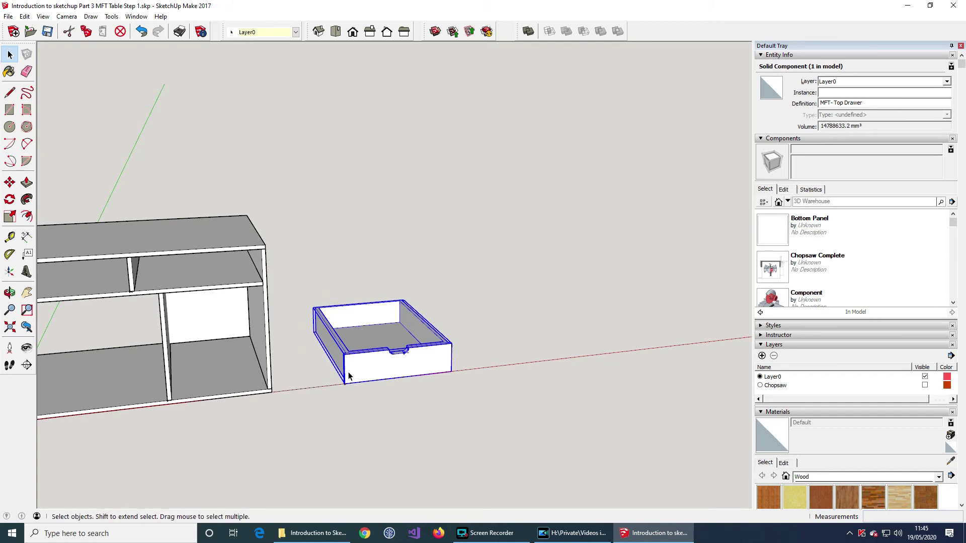
pyautogui.click(10, 182)
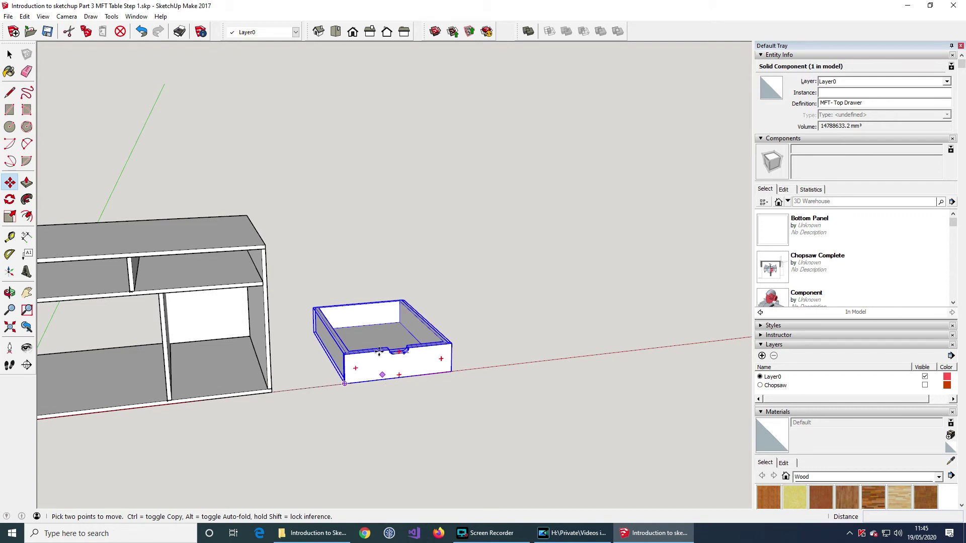
pyautogui.click(10, 54)
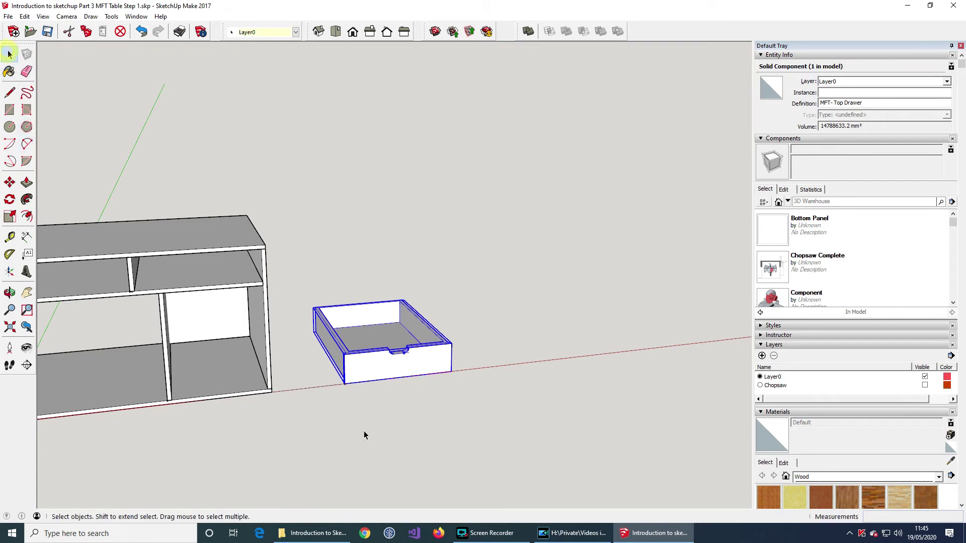
pyautogui.click(307, 381)
# Step: Move the top drawer by its lower front corner into the left compartment under the tabletop, snapping it to the under-drawer panel's front corner
pyautogui.click(9, 183)
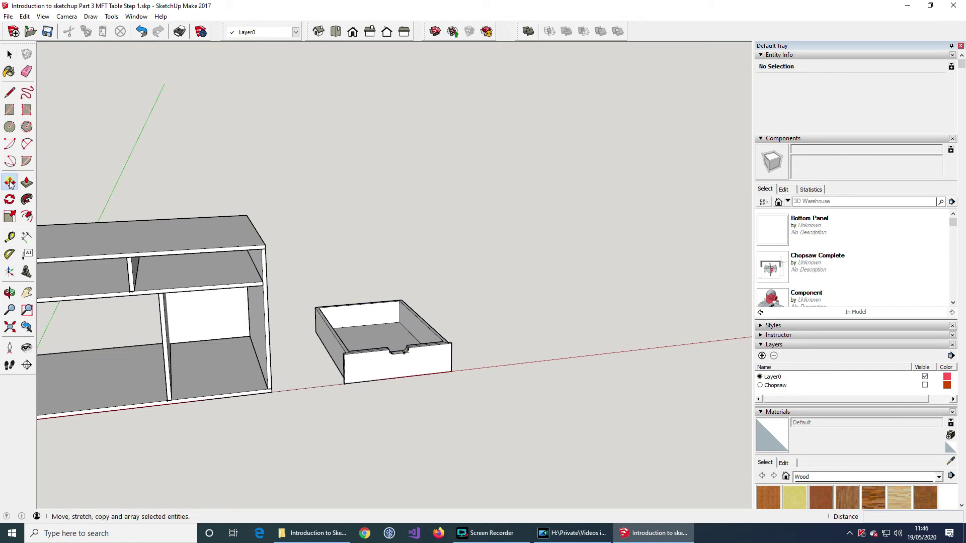
pyautogui.scroll(5, 338, 390)
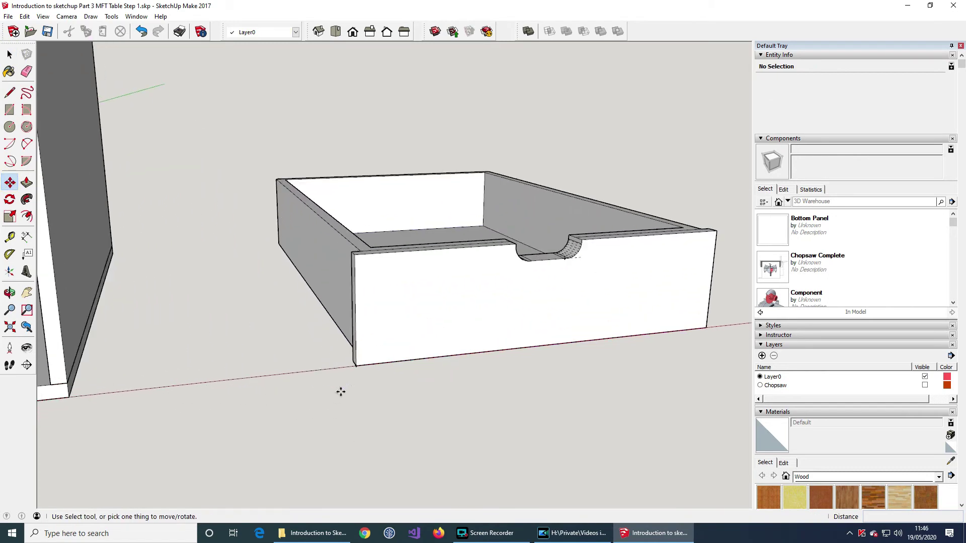
pyautogui.click(357, 366)
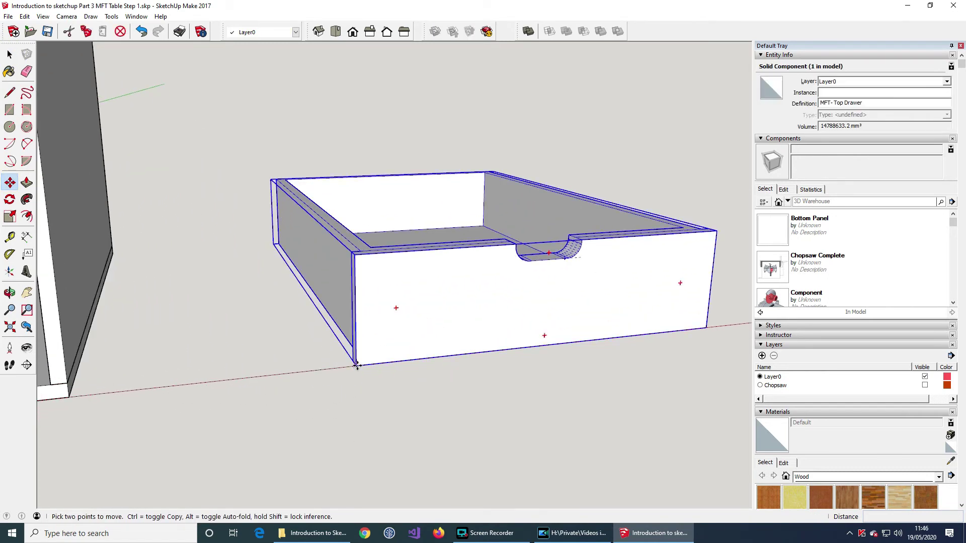
pyautogui.scroll(-5, 168, 375)
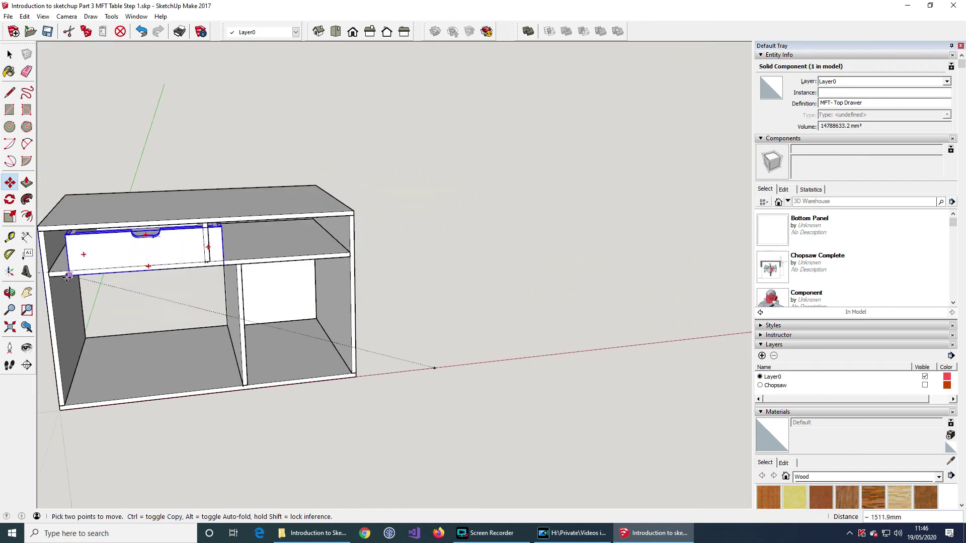
pyautogui.scroll(5, 48, 271)
pyautogui.scroll(3, 48, 272)
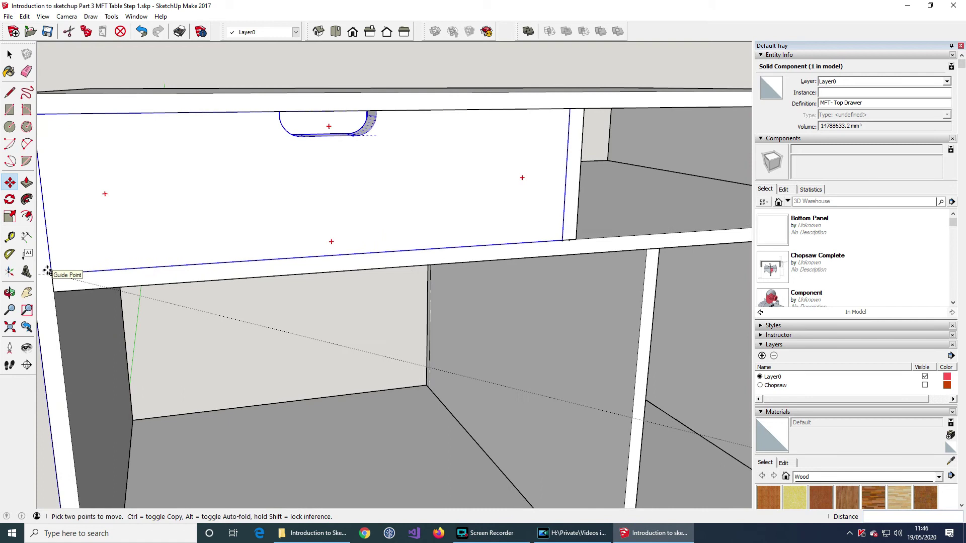
pyautogui.click(48, 273)
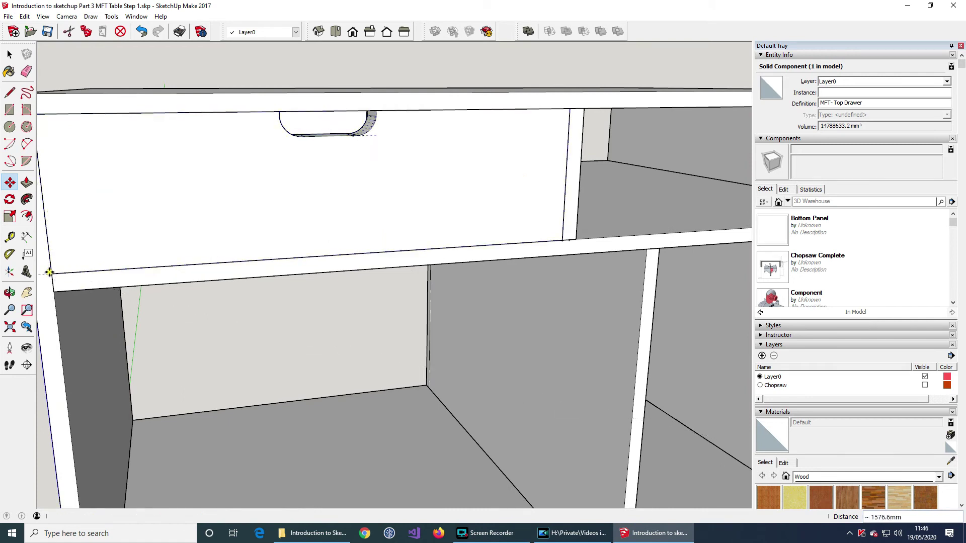
pyautogui.scroll(-5, 373, 323)
pyautogui.scroll(-2, 383, 327)
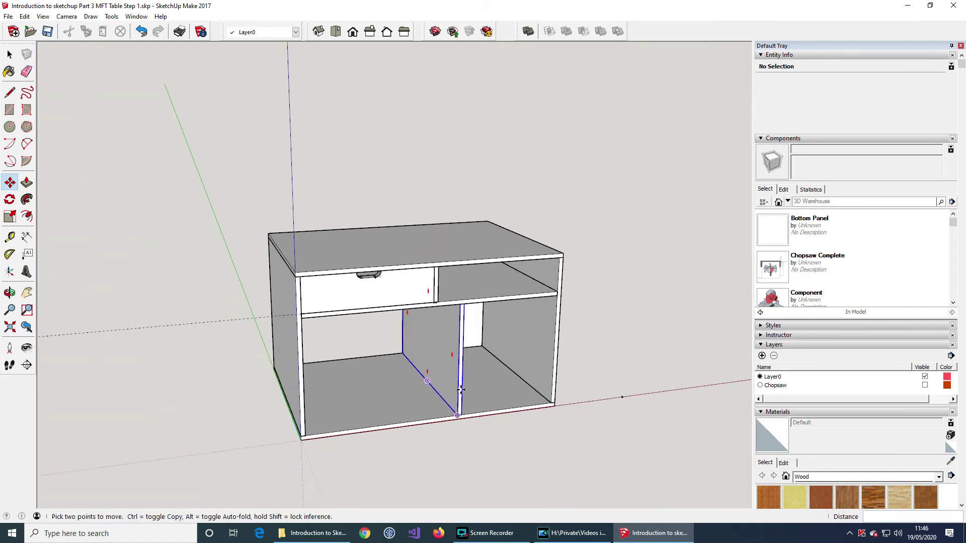
pyautogui.moveTo(660, 361); pyautogui.dragTo(569, 379, button='middle')
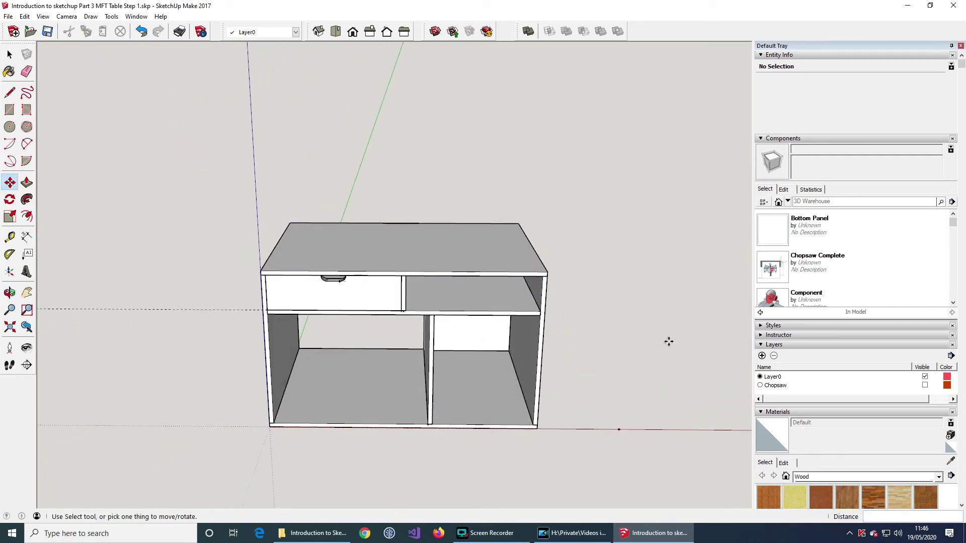
# Step: Insert a second MFT- Top Drawer component from the in-model components beside the table carcass
pyautogui.click(10, 56)
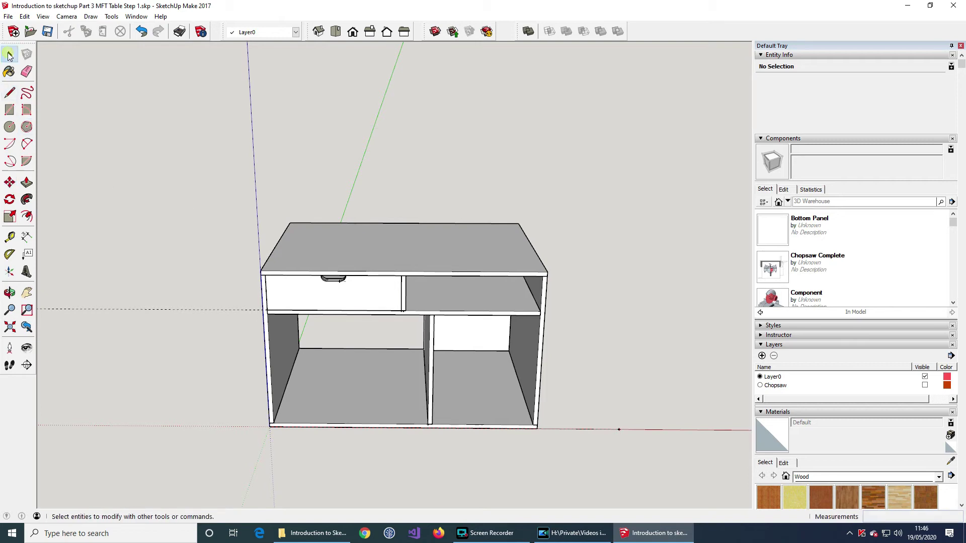
pyautogui.scroll(-3, 875, 262)
pyautogui.scroll(-2, 875, 262)
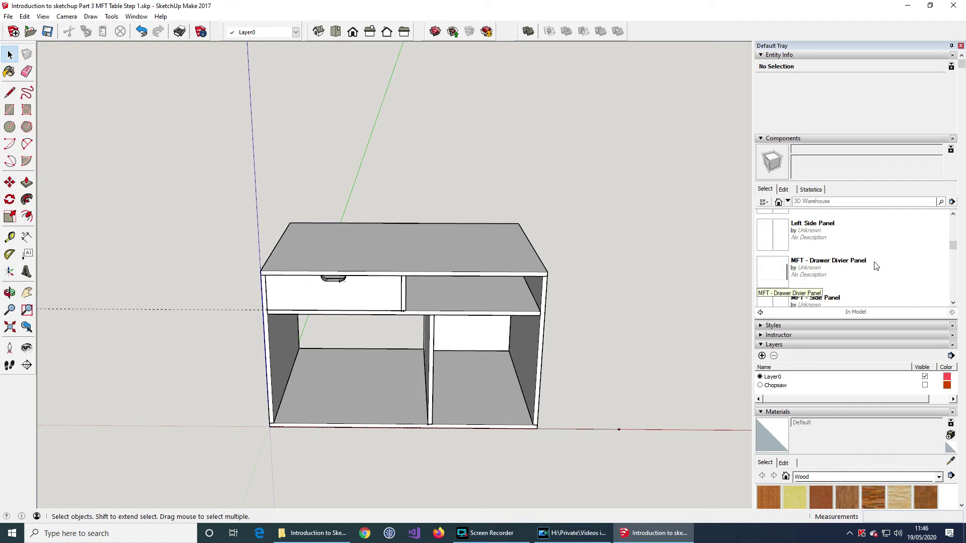
pyautogui.scroll(-2, 875, 266)
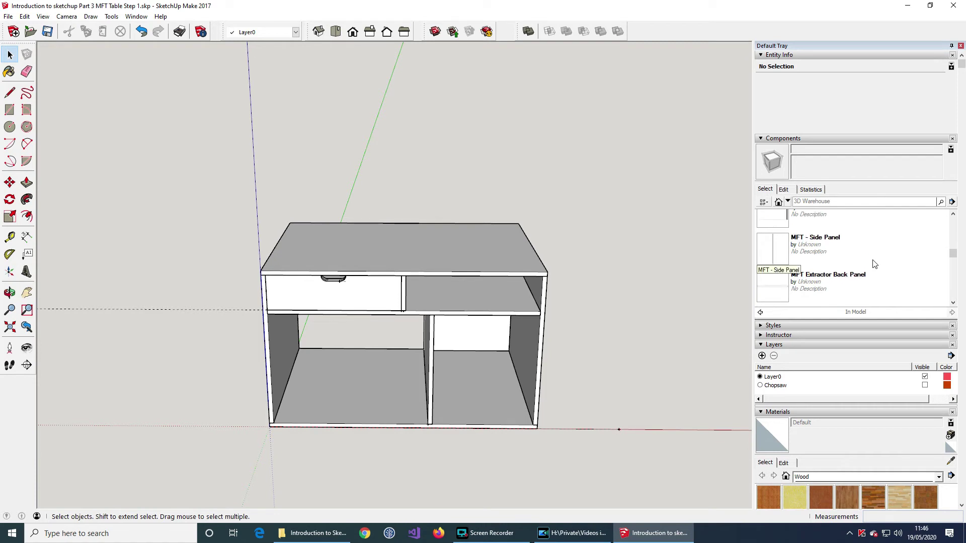
pyautogui.scroll(-2, 874, 265)
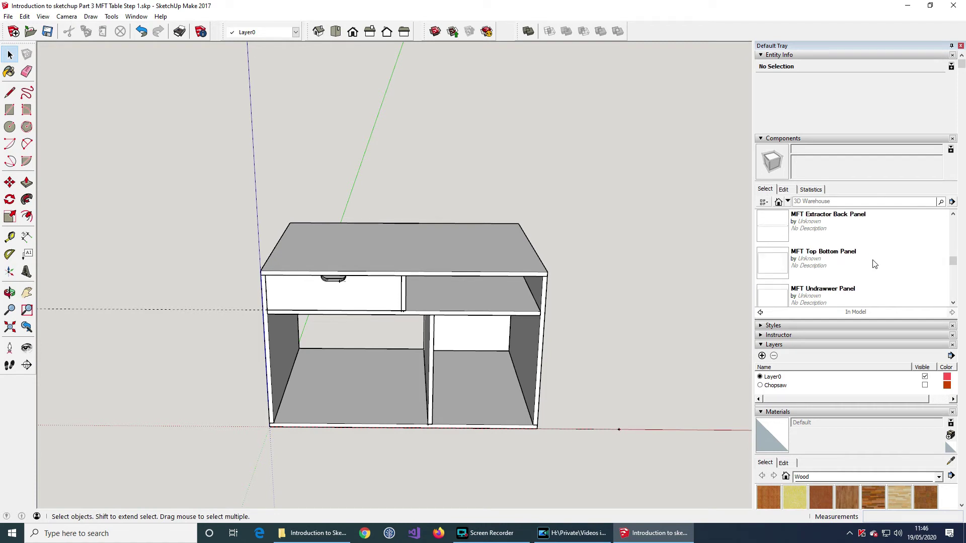
pyautogui.scroll(-2, 874, 264)
pyautogui.scroll(-2, 875, 271)
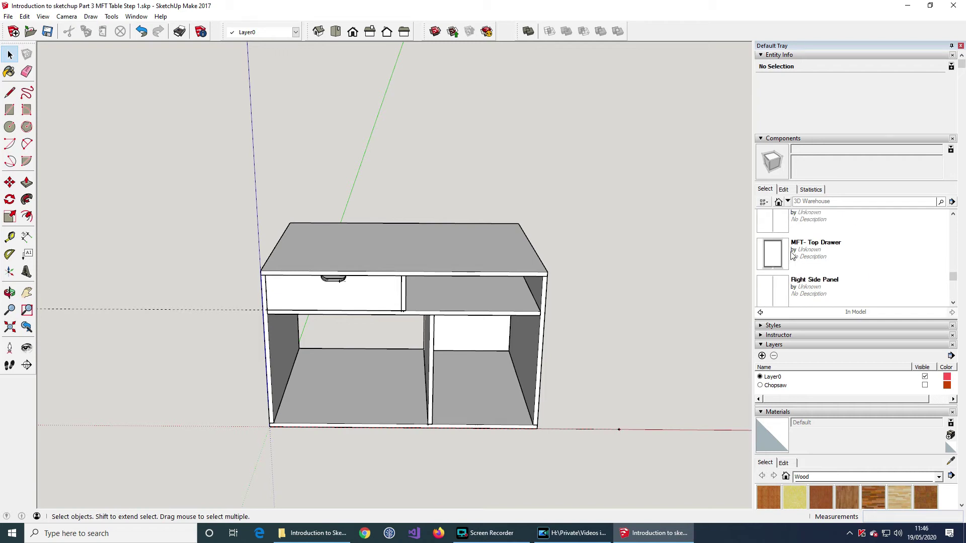
pyautogui.click(780, 257)
pyautogui.click(584, 371)
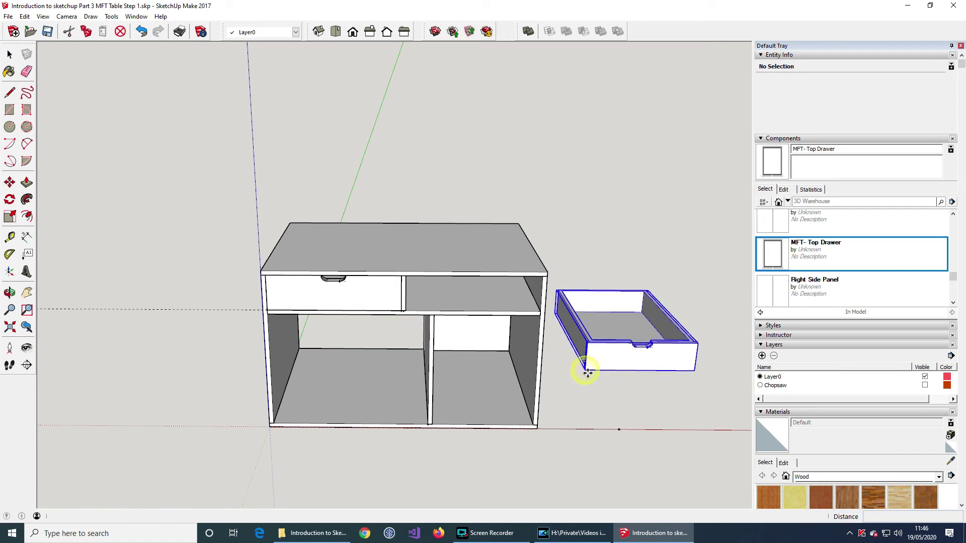
pyautogui.press('space')
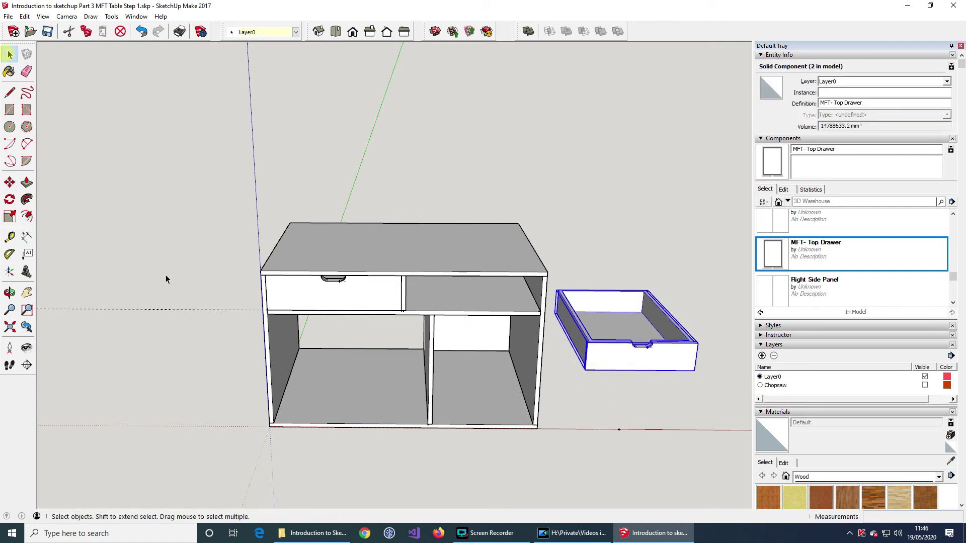
pyautogui.click(161, 274)
# Step: Move the second drawer by its lower right front corner into the empty right compartment, snapping it to the under-drawer panel's end corner
pyautogui.press('m')
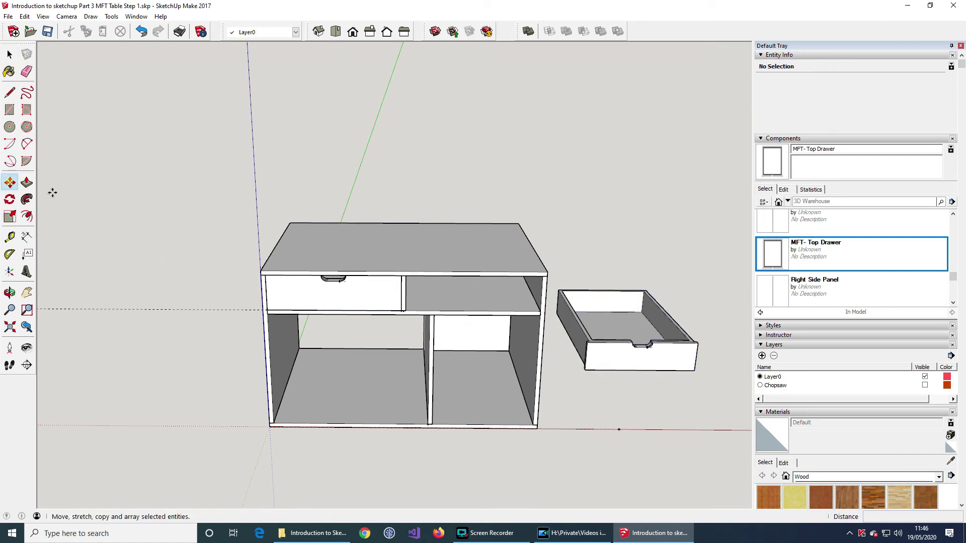
pyautogui.scroll(3, 694, 371)
pyautogui.click(694, 371)
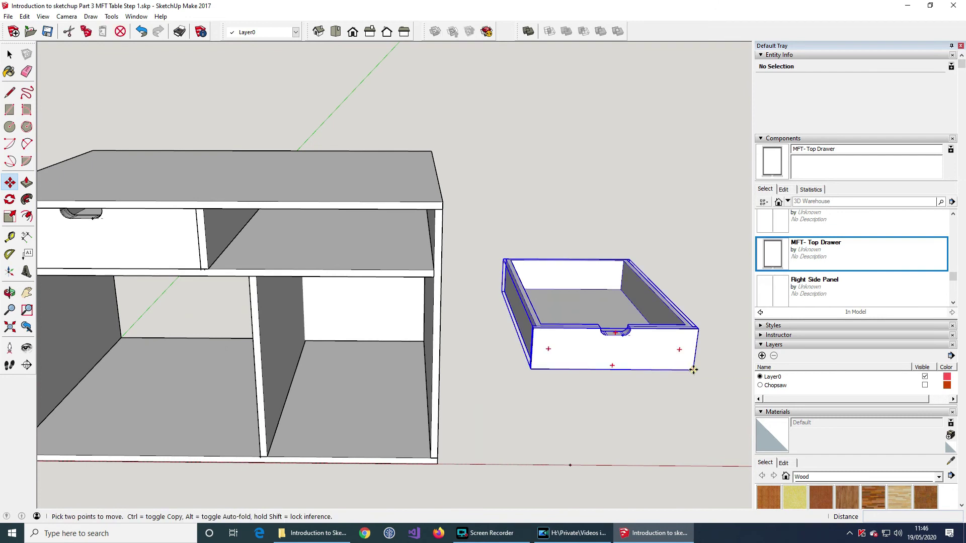
pyautogui.scroll(4, 433, 267)
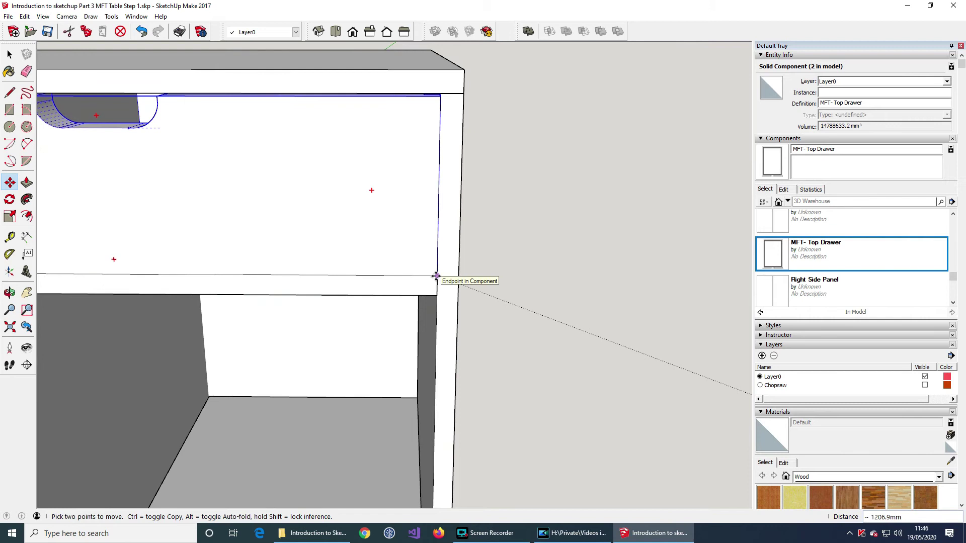
pyautogui.click(436, 276)
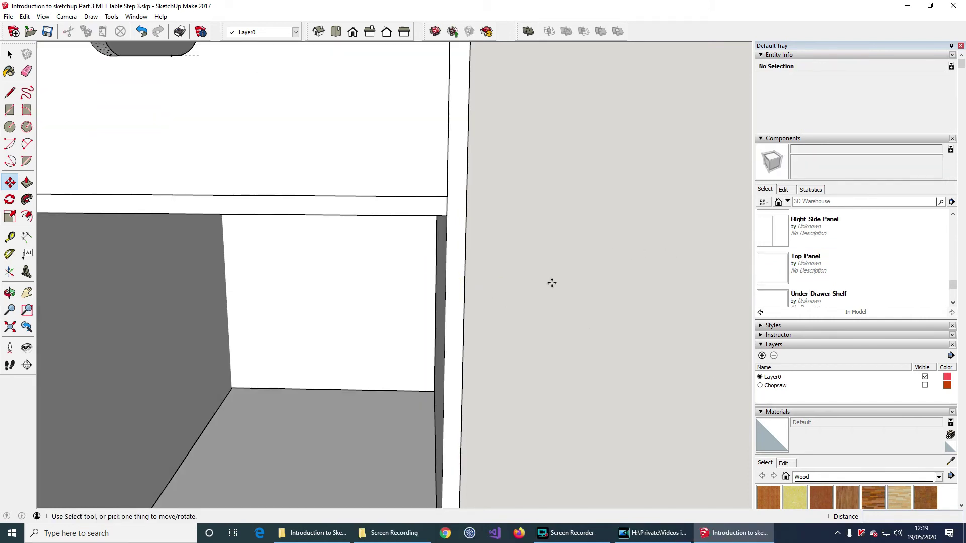
# Step: Try to place a guide point 502/3 mm up the left side panel from the large lower compartment's bottom inner corner
pyautogui.scroll(-8, 552, 283)
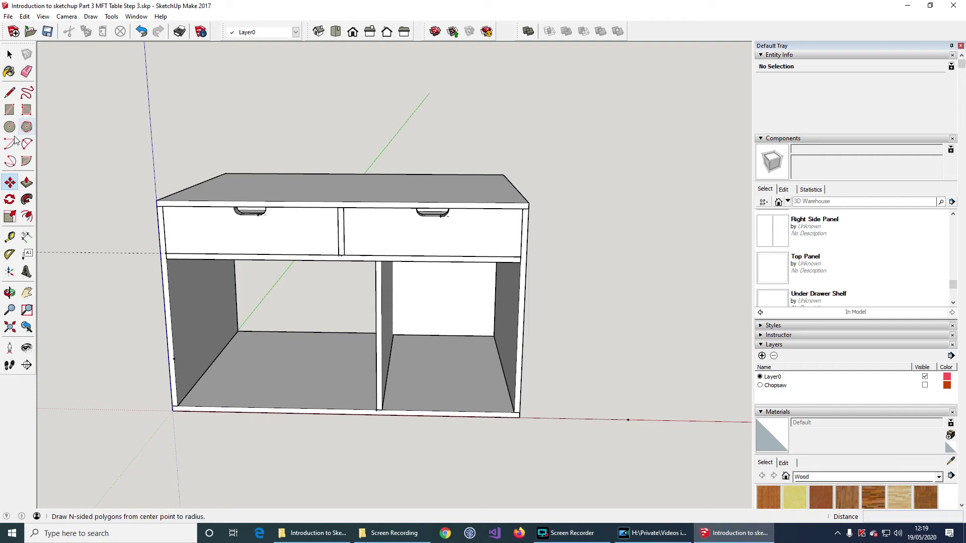
pyautogui.click(9, 238)
pyautogui.moveTo(122, 399); pyautogui.dragTo(169, 387, button='middle')
pyautogui.scroll(6, 169, 386)
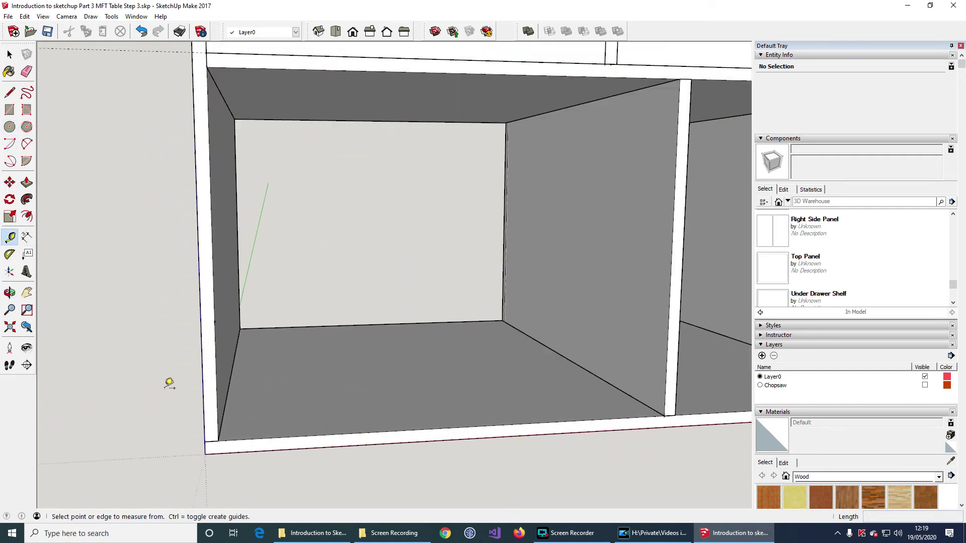
pyautogui.click(270, 491)
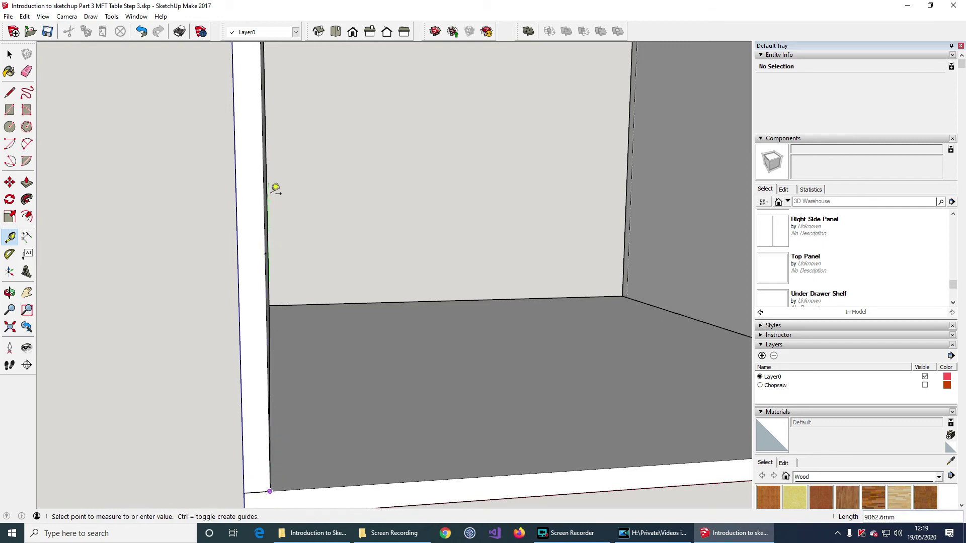
pyautogui.scroll(-3, 269, 136)
pyautogui.keyDown('shift'); pyautogui.moveTo(265, 141); pyautogui.dragTo(252, 278, button='middle'); pyautogui.keyUp('shift')
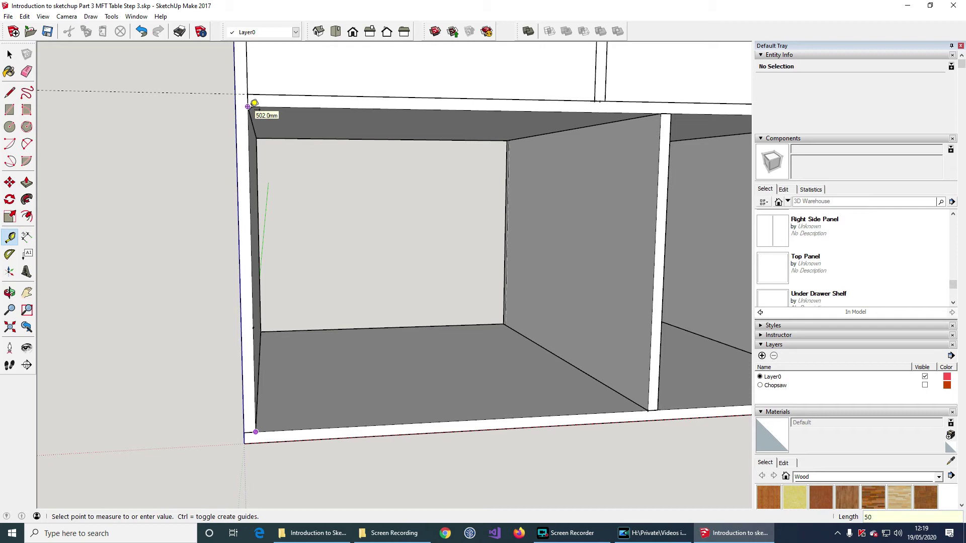
pyautogui.write('/3')
pyautogui.press('Return')
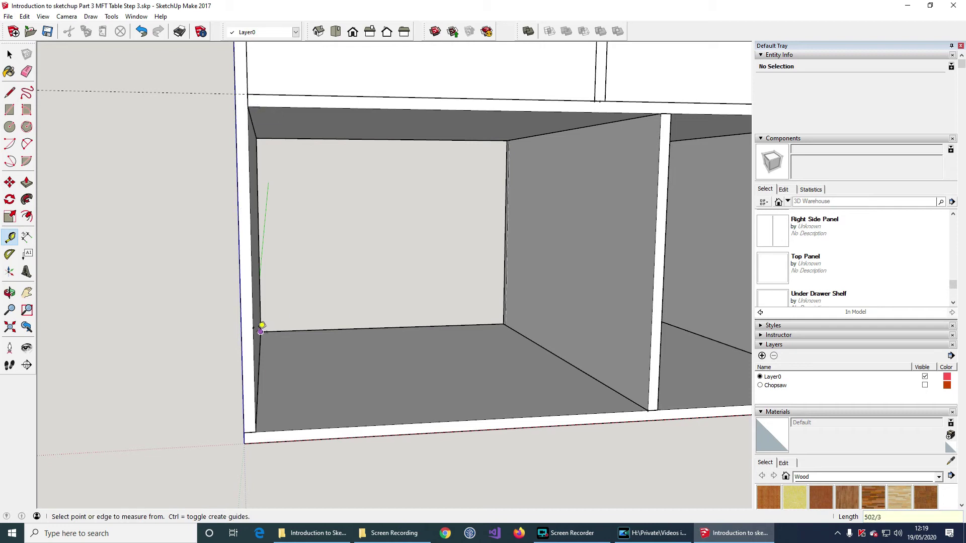
# Step: Place a guide point 165 mm up the left side panel's inner front edge from the lower compartment's bottom corner
pyautogui.click(256, 432)
pyautogui.scroll(5, 262, 338)
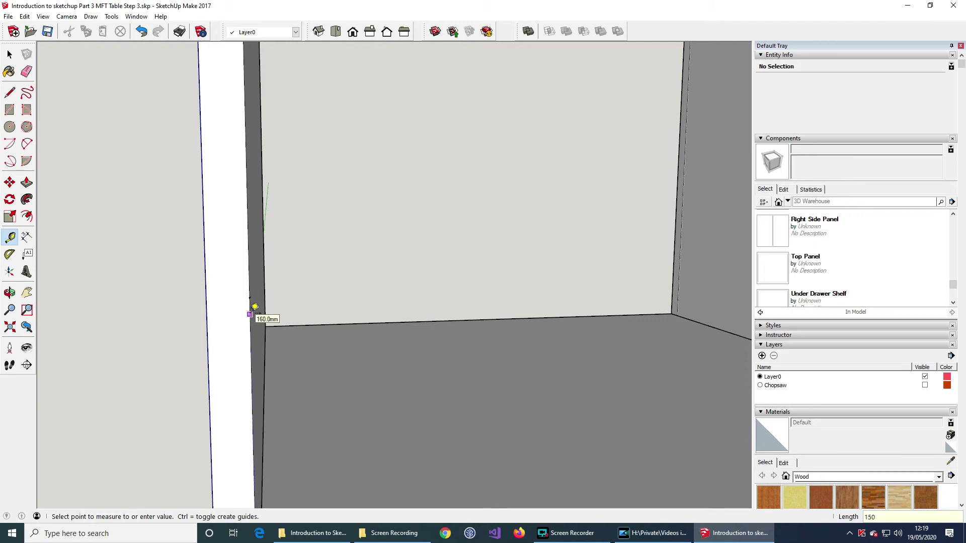
pyautogui.write('1')
pyautogui.press('Return')
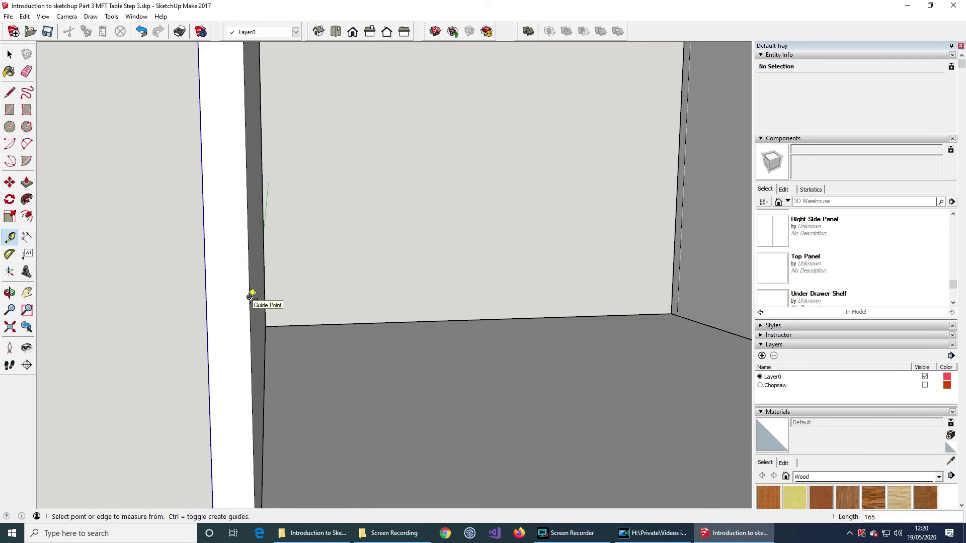
# Step: Place a guide point 502/3 mm down the left side panel's inner front edge from the large lower compartment's top corner
pyautogui.scroll(-6, 425, 270)
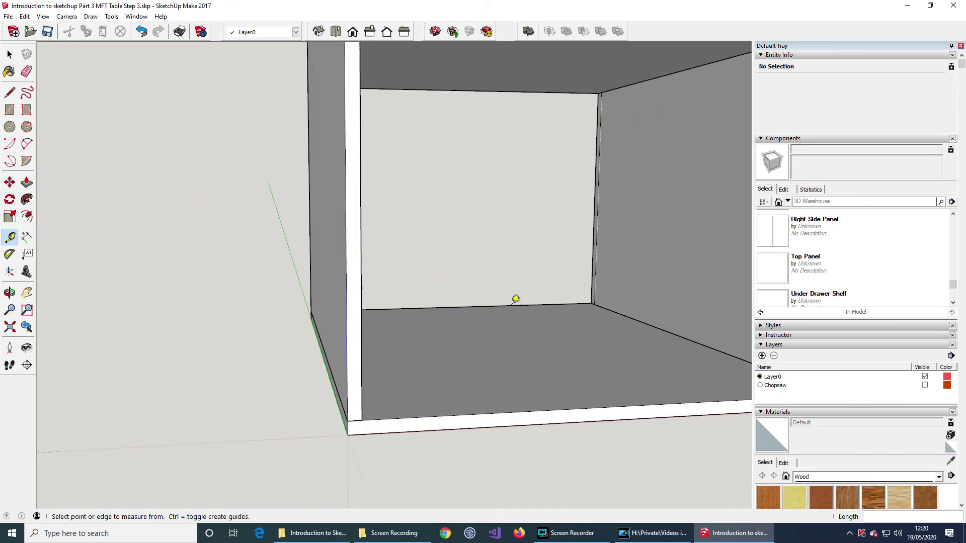
pyautogui.scroll(-2, 692, 287)
pyautogui.scroll(-5, 114, 301)
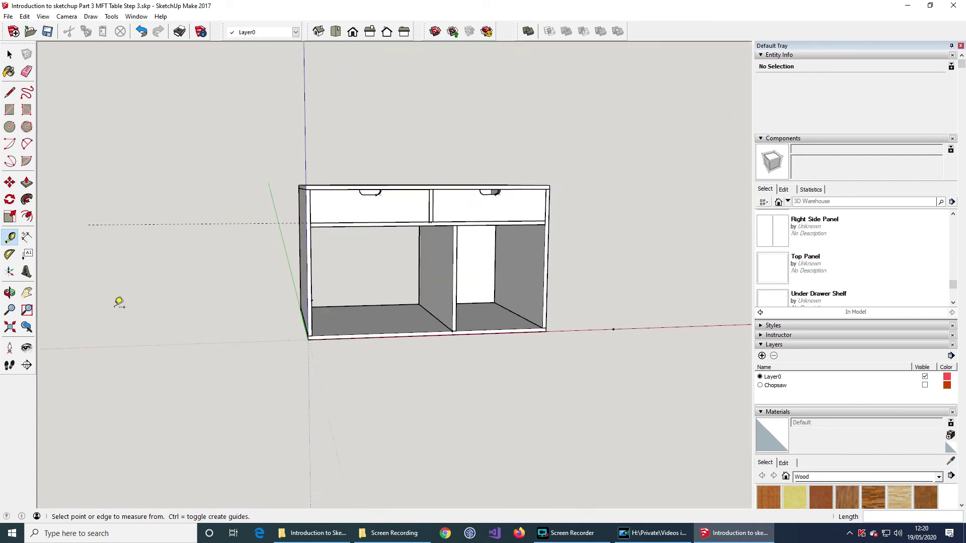
pyautogui.press('o')
pyautogui.moveTo(590, 300); pyautogui.dragTo(536, 307)
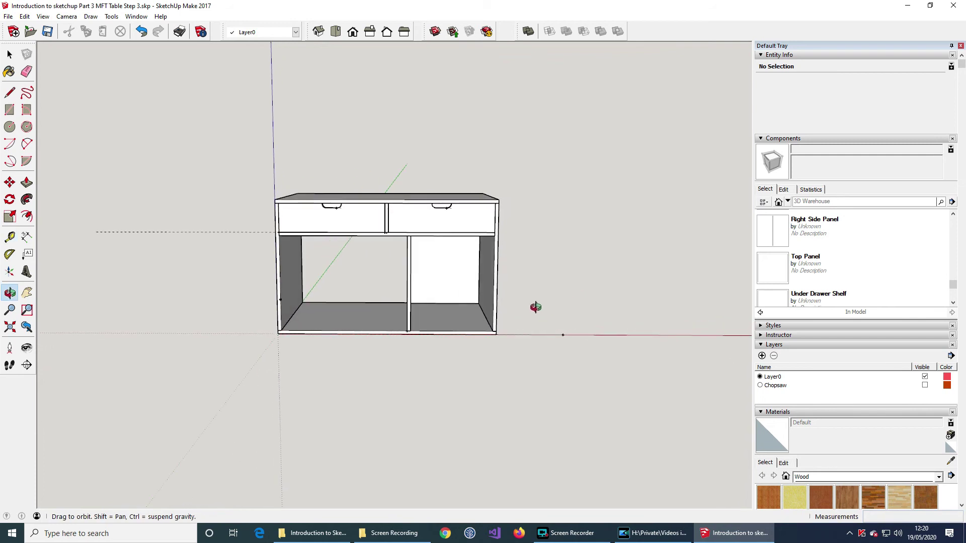
pyautogui.press('t')
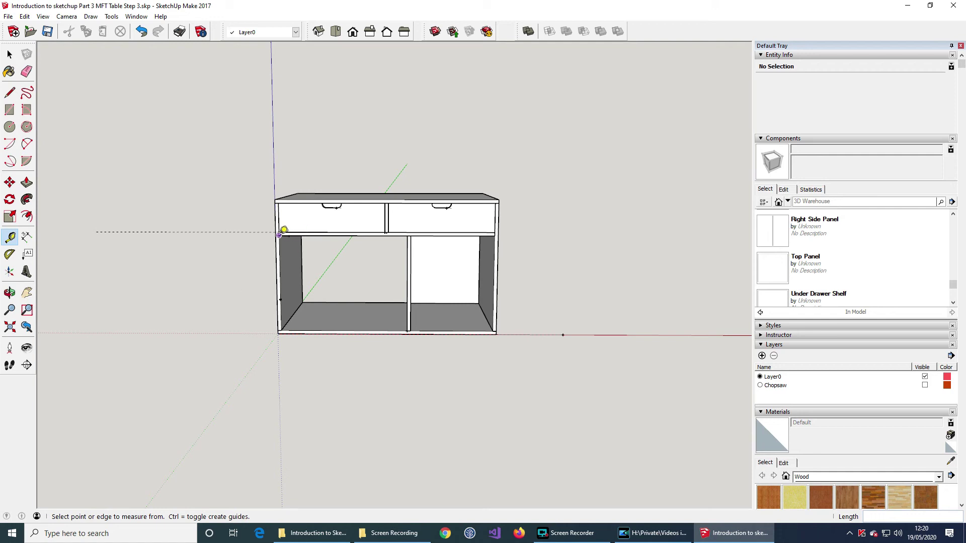
pyautogui.scroll(4, 249, 258)
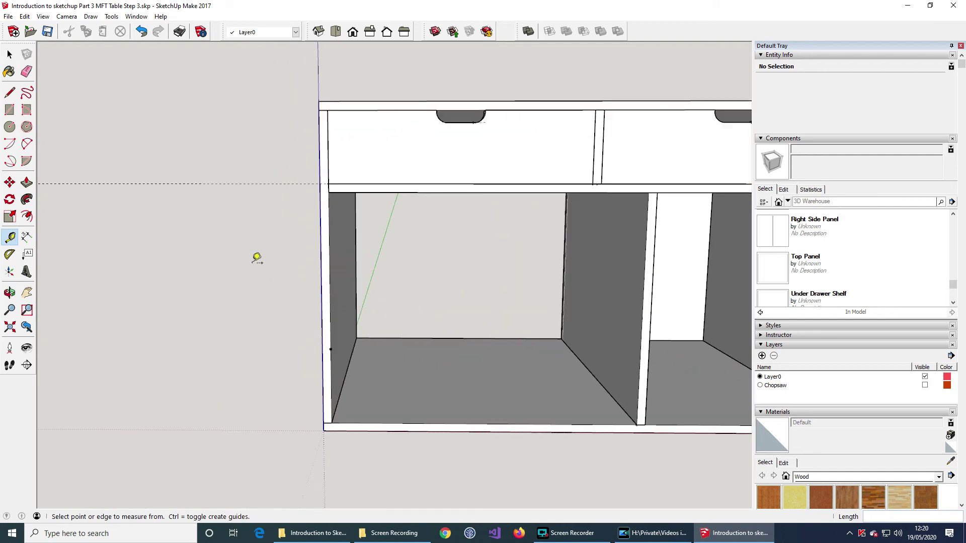
pyautogui.click(329, 192)
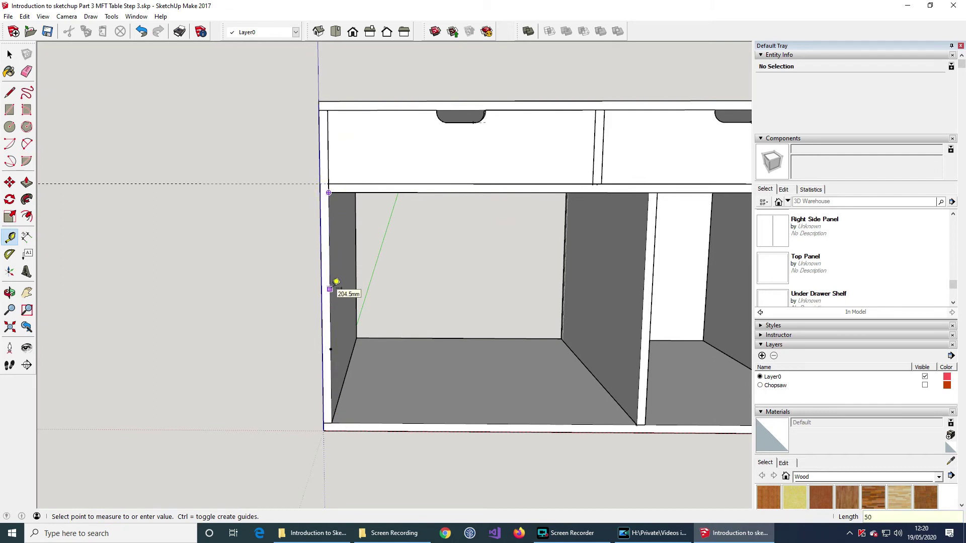
pyautogui.press('Return')
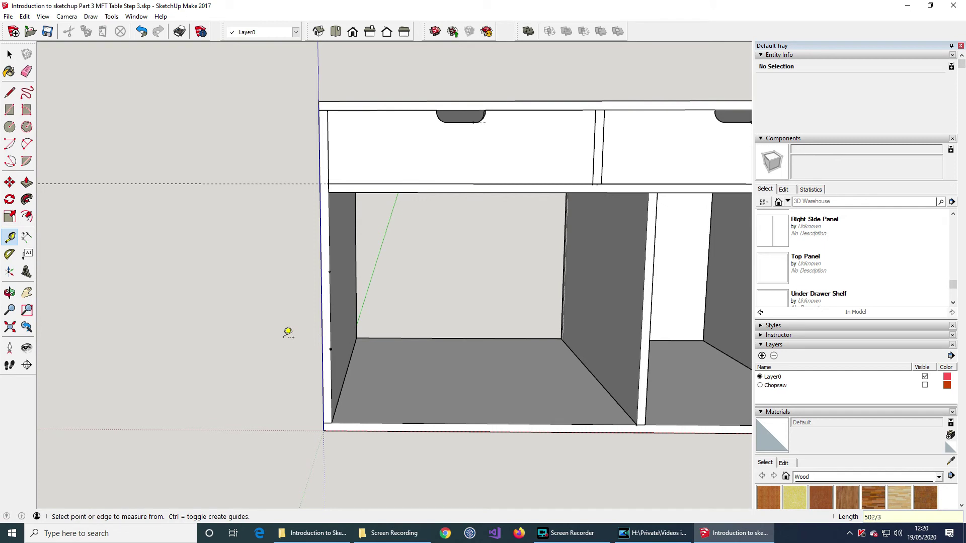
# Step: Measure the large lower compartment's width along its base, from the left side panel's inner corner to the vertical divider
pyautogui.scroll(-2, 705, 362)
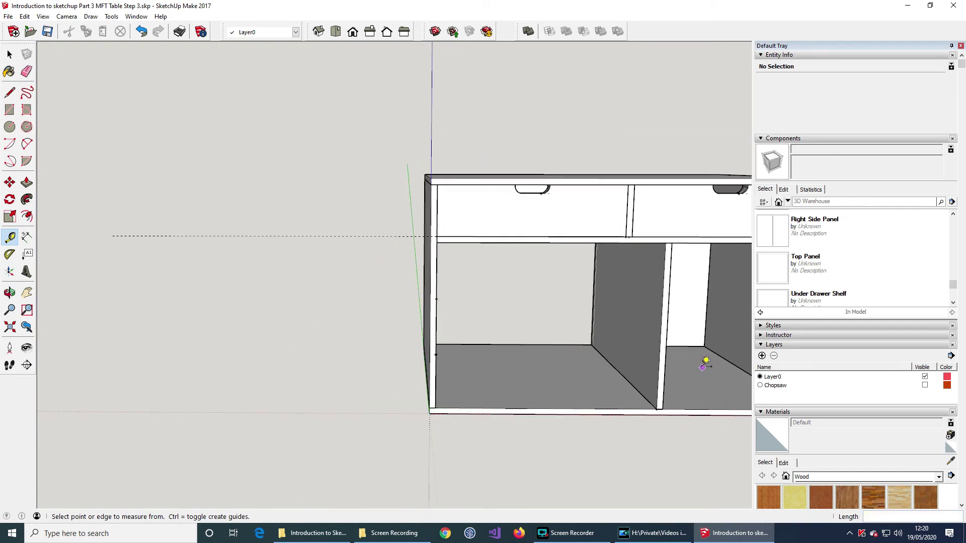
pyautogui.scroll(-4, 160, 343)
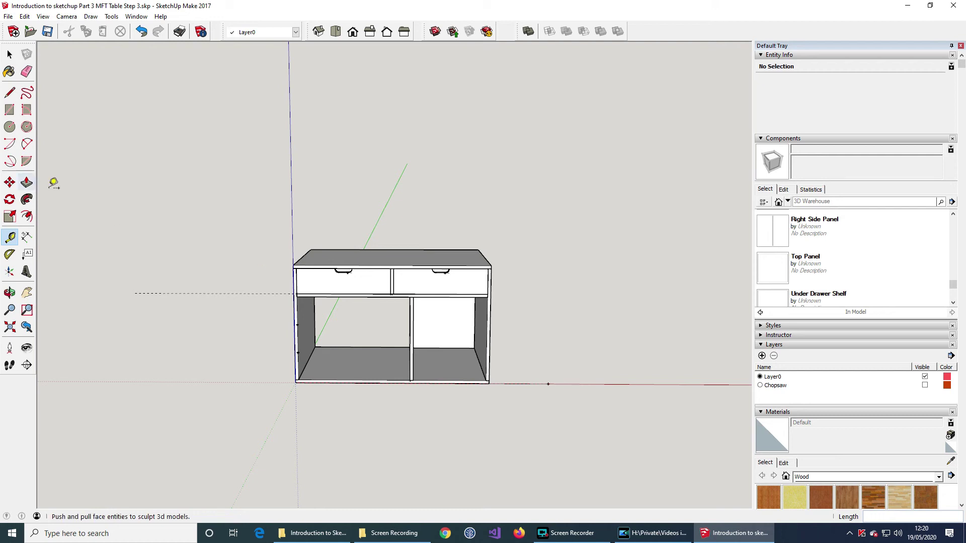
pyautogui.click(298, 380)
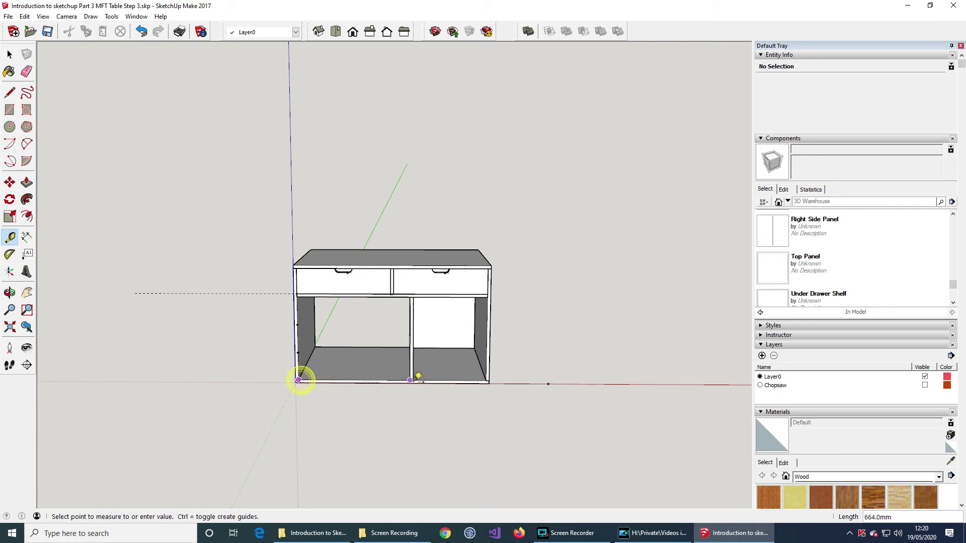
pyautogui.click(413, 378)
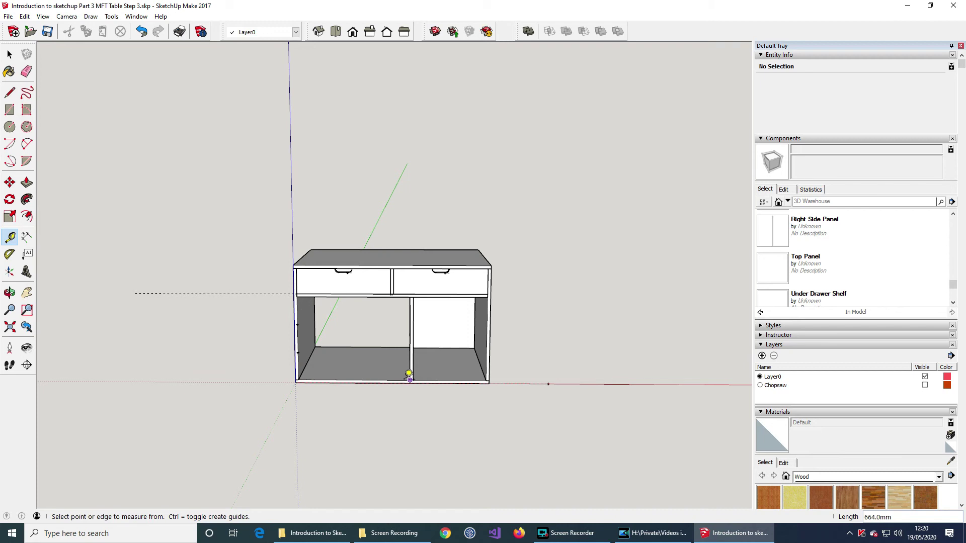
# Step: Draw a 664 by 165 mm upright drawer front on the red axis beside the table and extrude it into a panel
pyautogui.click(10, 92)
pyautogui.keyDown('shift'); pyautogui.moveTo(590, 384); pyautogui.dragTo(470, 393, button='middle'); pyautogui.keyUp('shift')
pyautogui.scroll(5, 454, 401)
pyautogui.click(391, 379)
pyautogui.click(675, 380)
pyautogui.click(679, 306)
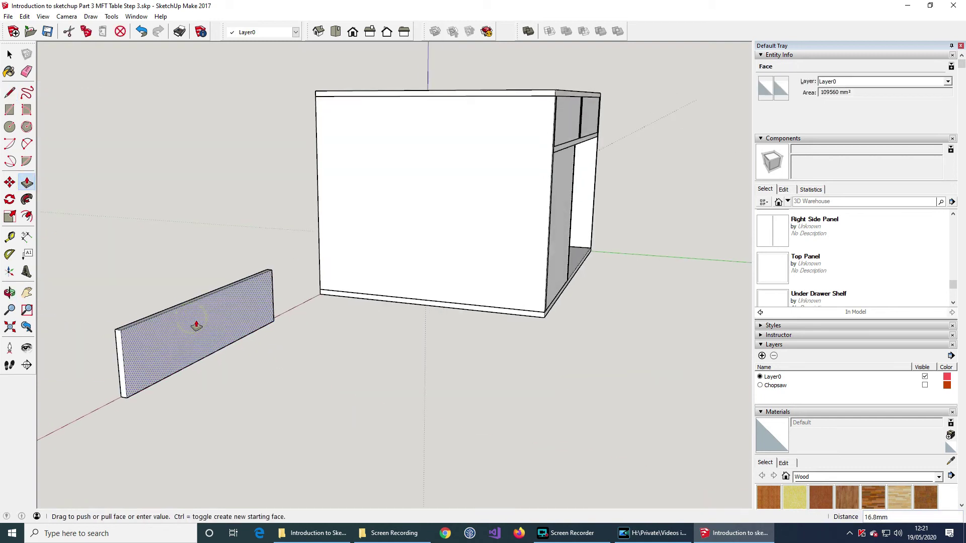
# Step: Place vertical guides 12.5 mm in from both ends on the back face of the new drawer front
pyautogui.click(9, 238)
pyautogui.moveTo(297, 332); pyautogui.dragTo(115, 327, button='middle')
pyautogui.scroll(3, 59, 319)
pyautogui.click(434, 243)
pyautogui.write('12.5')
pyautogui.press('Return')
pyautogui.click(100, 258)
pyautogui.write('12.5')
pyautogui.press('Return')
# Step: Draw lines along the two guides across the drawer front's back face and erase both guides
pyautogui.click(10, 93)
pyautogui.scroll(3, 432, 272)
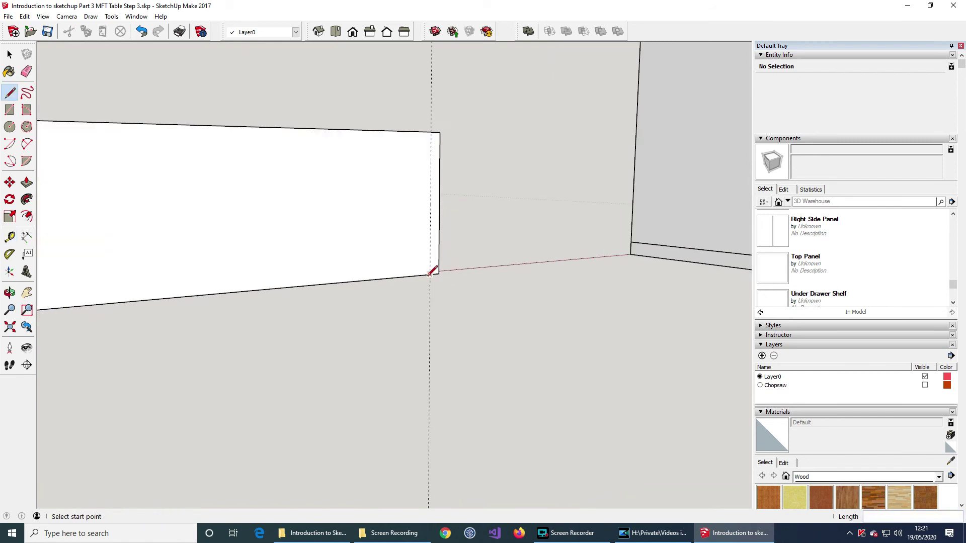
pyautogui.scroll(-2, 398, 179)
pyautogui.click(27, 72)
pyautogui.click(105, 126)
pyautogui.click(532, 151)
# Step: Extrude the back face area between the two lines 882 mm to form the drawer body
pyautogui.click(27, 182)
pyautogui.click(252, 292)
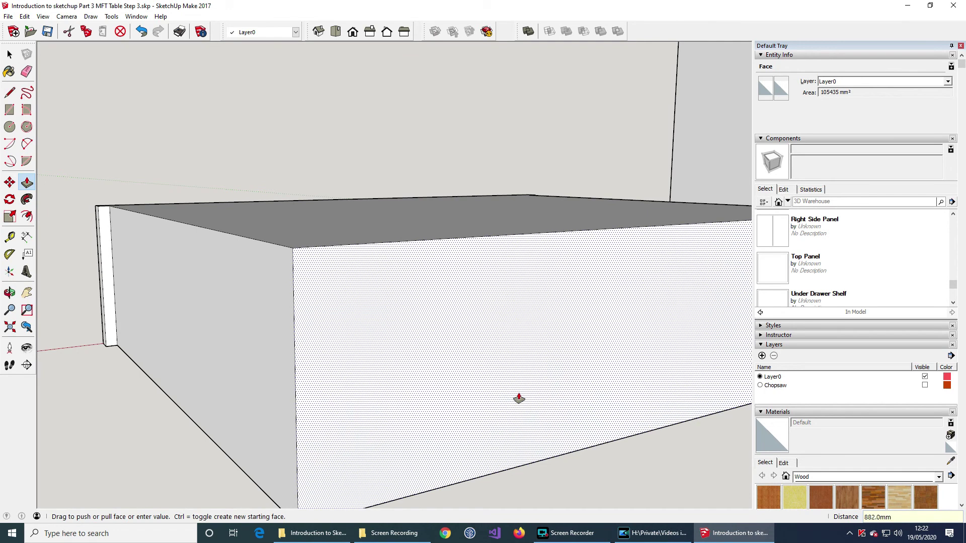
pyautogui.click(518, 399)
# Step: Draw a line across the top where the drawer body meets the drawer front, separating their top faces
pyautogui.scroll(-5, 490, 267)
pyautogui.moveTo(490, 259); pyautogui.dragTo(629, 483, button='middle')
pyautogui.scroll(4, 460, 295)
pyautogui.click(10, 93)
pyautogui.click(463, 194)
pyautogui.click(372, 358)
# Step: Offset the outline of the drawer body's top face 18 mm inward
pyautogui.click(27, 216)
pyautogui.click(535, 383)
pyautogui.write('18')
pyautogui.press('Return')
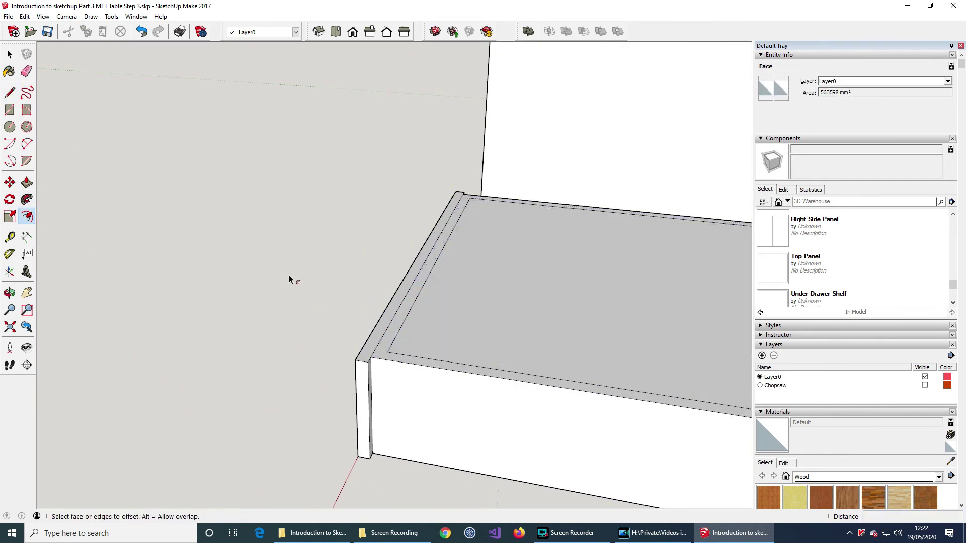
# Step: Push the inner top face down 147 mm to hollow out the drawer box
pyautogui.moveTo(649, 297); pyautogui.dragTo(699, 330, button='middle')
pyautogui.scroll(-4, 397, 305)
pyautogui.click(26, 182)
pyautogui.click(461, 302)
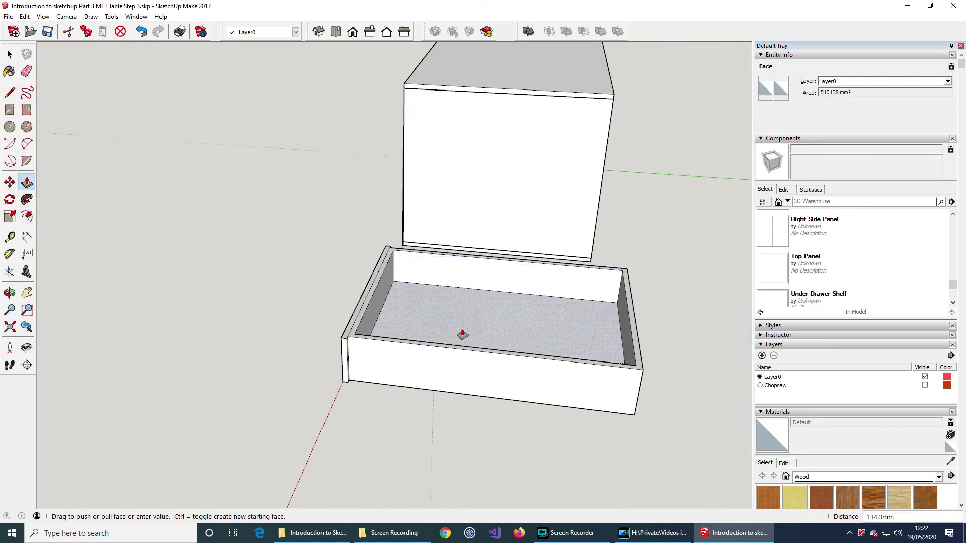
pyautogui.press('Return')
# Step: Try a vertical guide on the drawer front 227 mm in from its right edge
pyautogui.scroll(-5, 504, 332)
pyautogui.moveTo(554, 339); pyautogui.dragTo(537, 299, button='middle')
pyautogui.scroll(3, 537, 300)
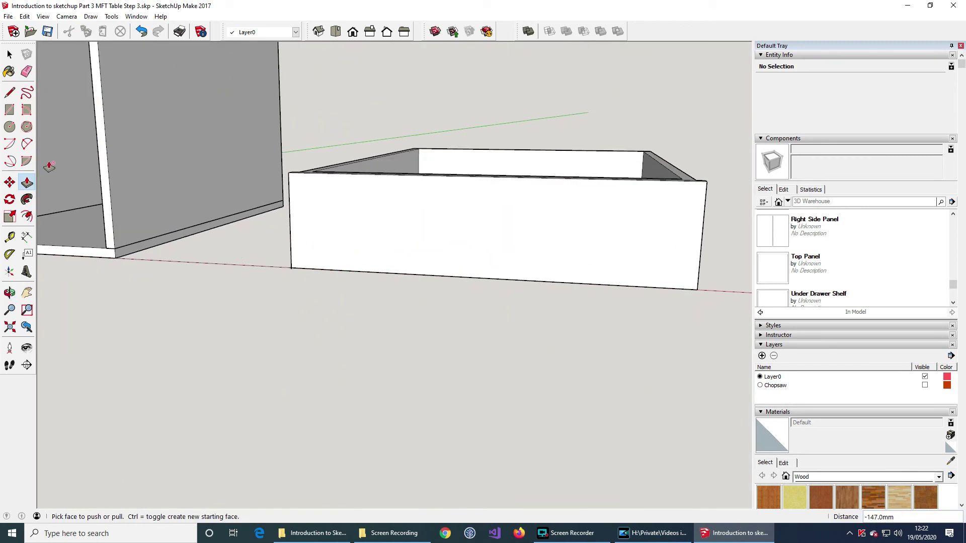
pyautogui.click(10, 236)
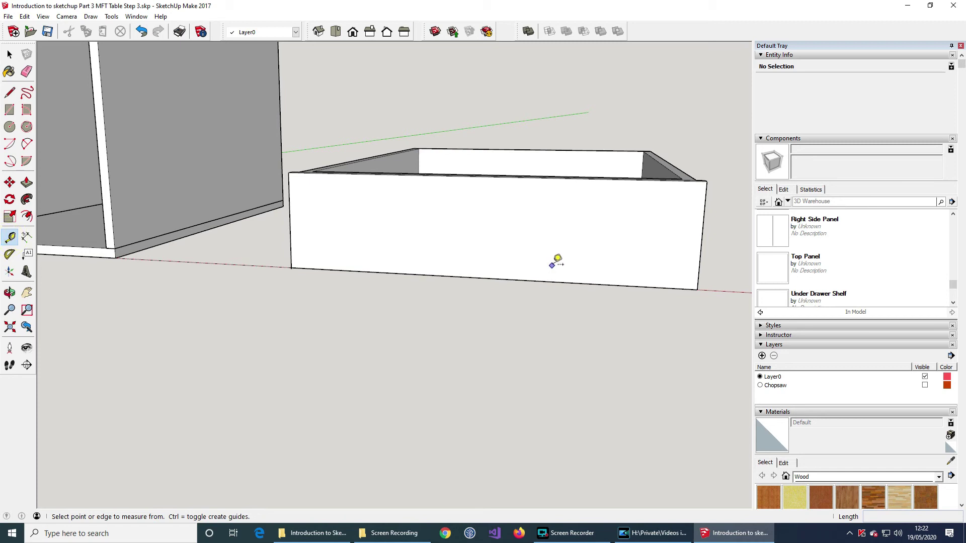
pyautogui.click(705, 195)
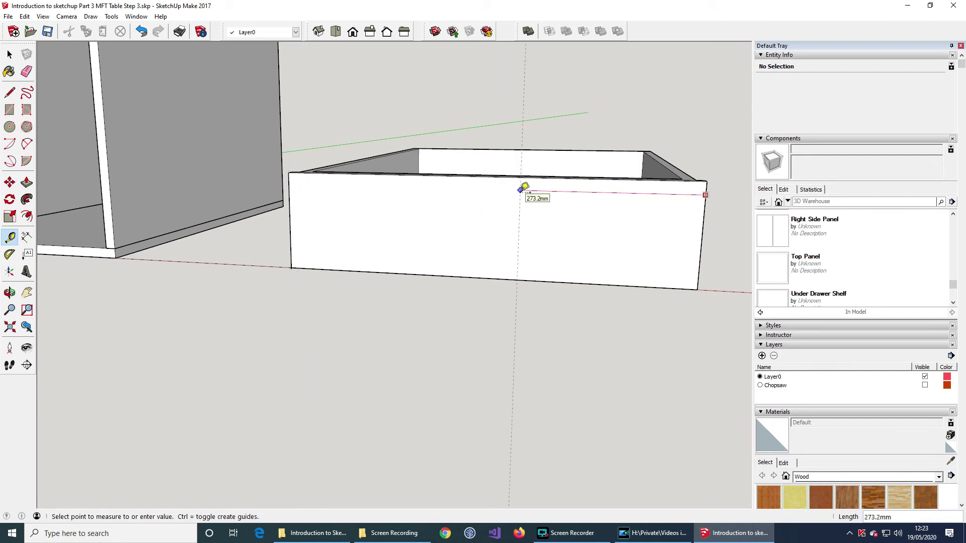
pyautogui.write('7')
pyautogui.press('Return')
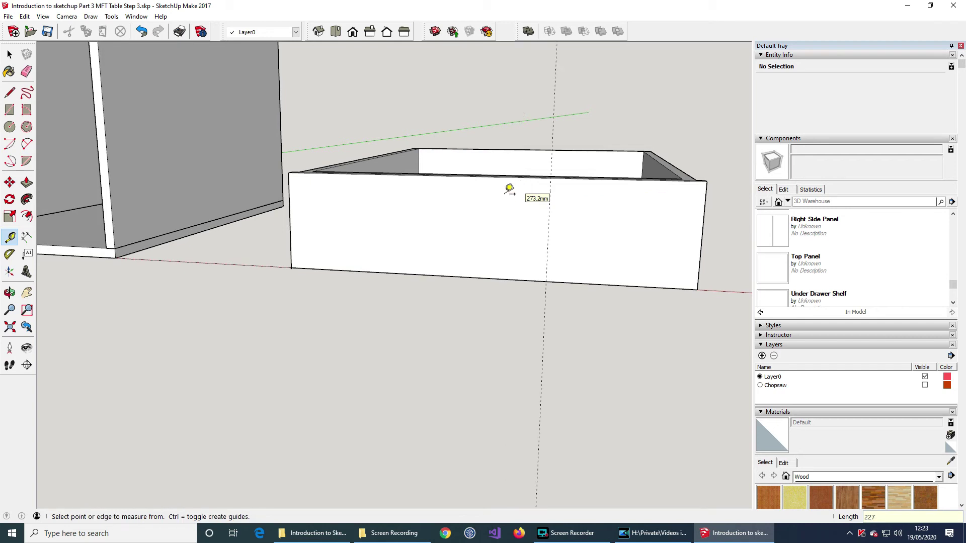
# Step: Try a second vertical guide from the drawer front's left edge, measure the gap between the guides, and undo both guides
pyautogui.click(289, 189)
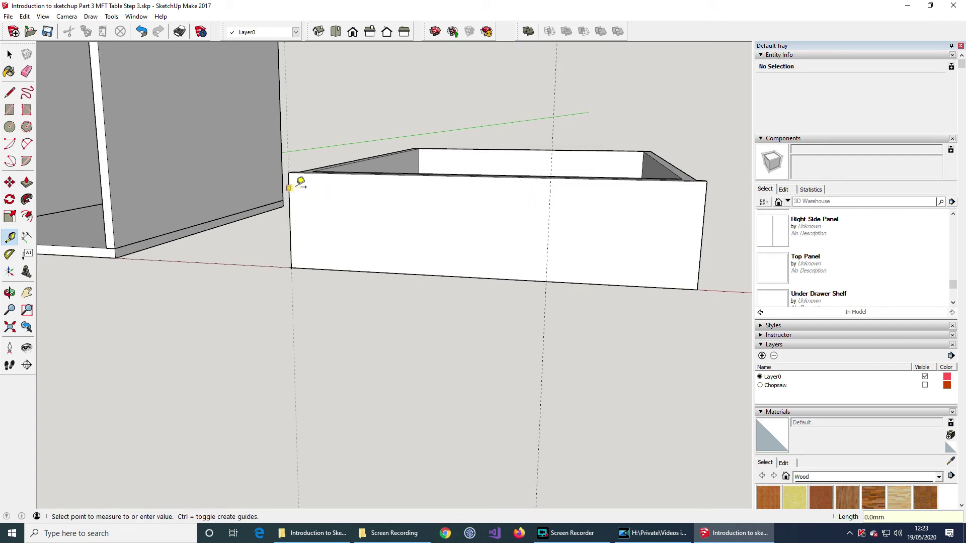
pyautogui.click(420, 186)
pyautogui.click(419, 188)
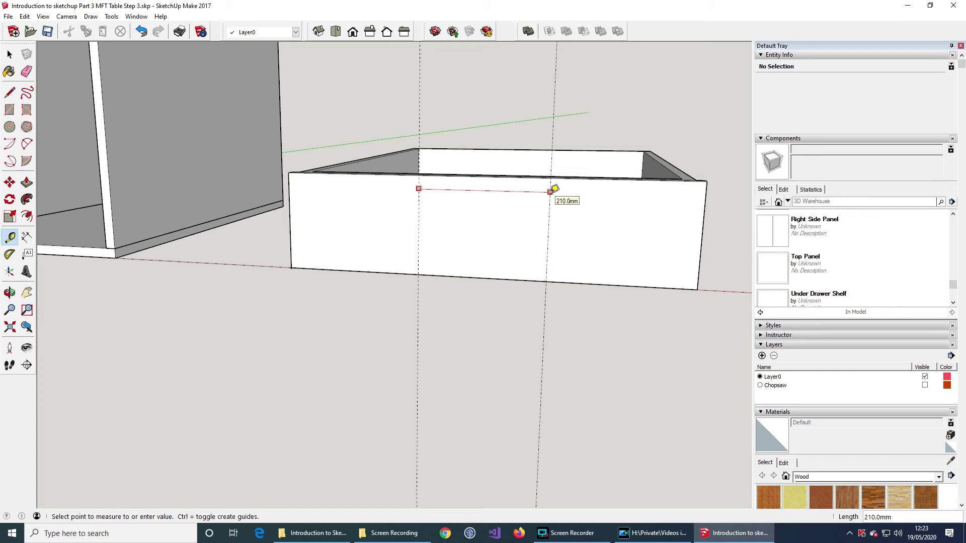
pyautogui.hotkey('ctrl', 'z')
pyautogui.hotkey('ctrl', 'z')
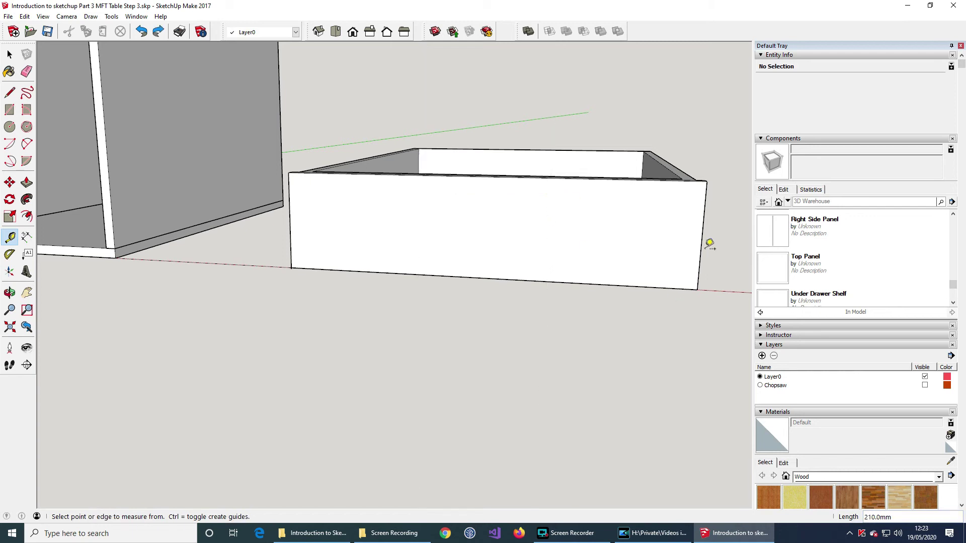
# Step: Place a vertical centre guide 664/2 mm from the drawer front's right edge and measure from it back to that edge
pyautogui.click(705, 197)
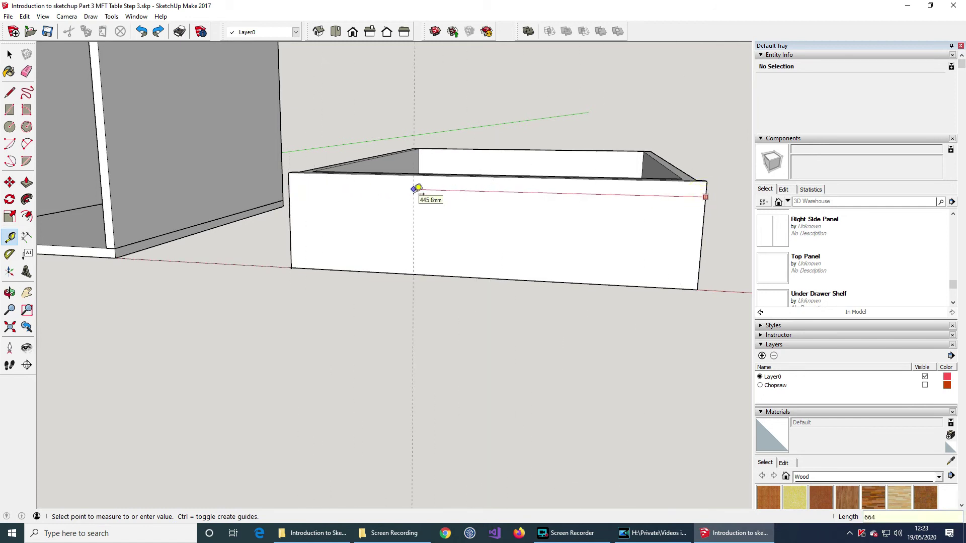
pyautogui.write('664/2')
pyautogui.press('Return')
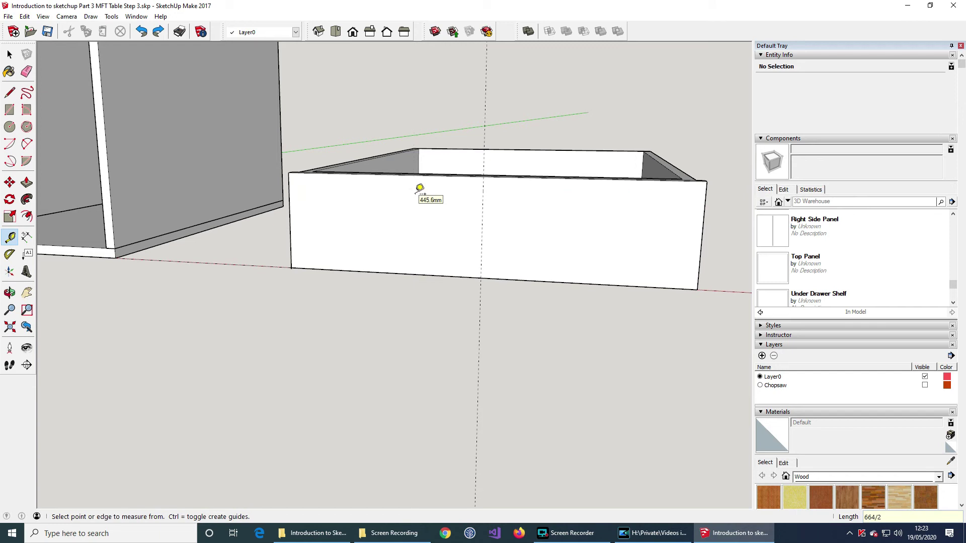
pyautogui.click(483, 195)
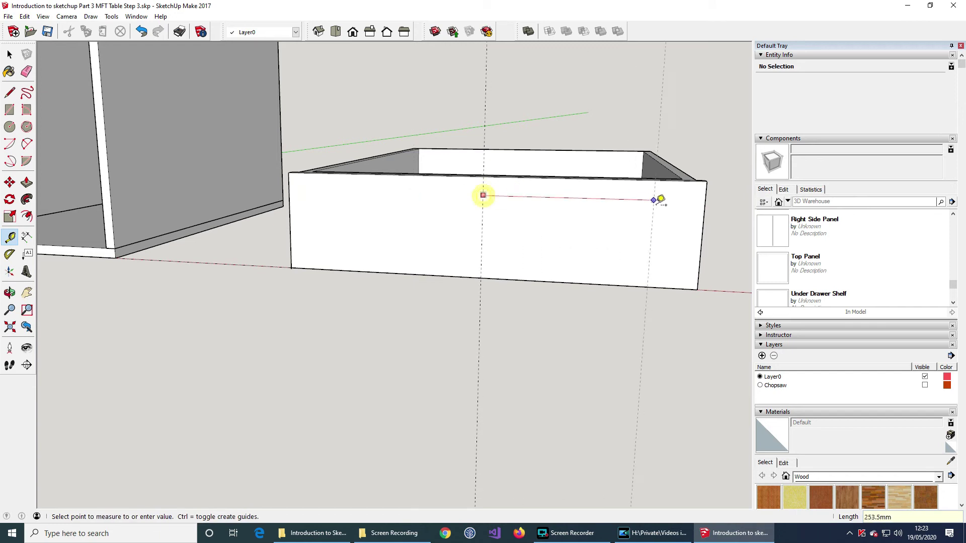
pyautogui.click(705, 200)
# Step: Place vertical guides 282 mm in from both side edges of the drawer front and erase the centre guide
pyautogui.click(705, 201)
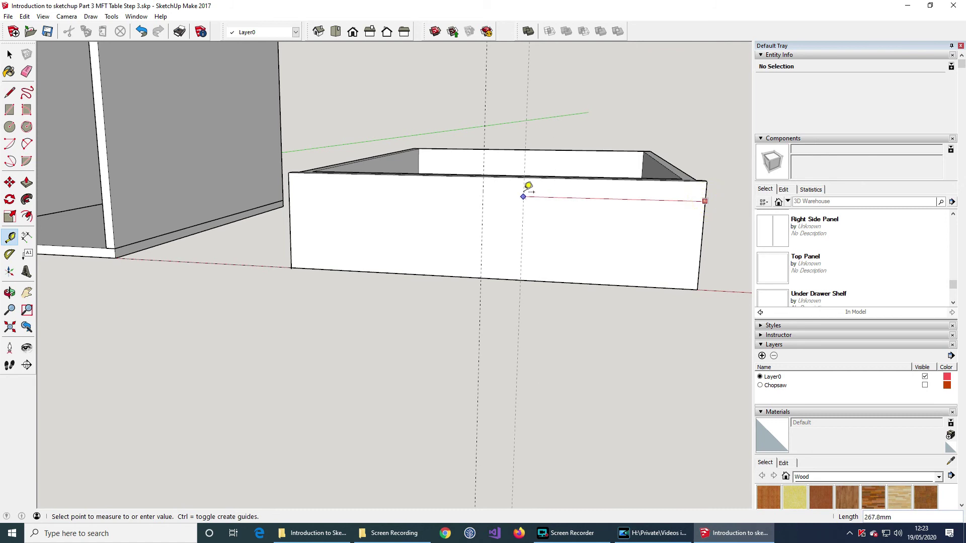
pyautogui.click(518, 187)
pyautogui.click(289, 191)
pyautogui.write('282')
pyautogui.press('Return')
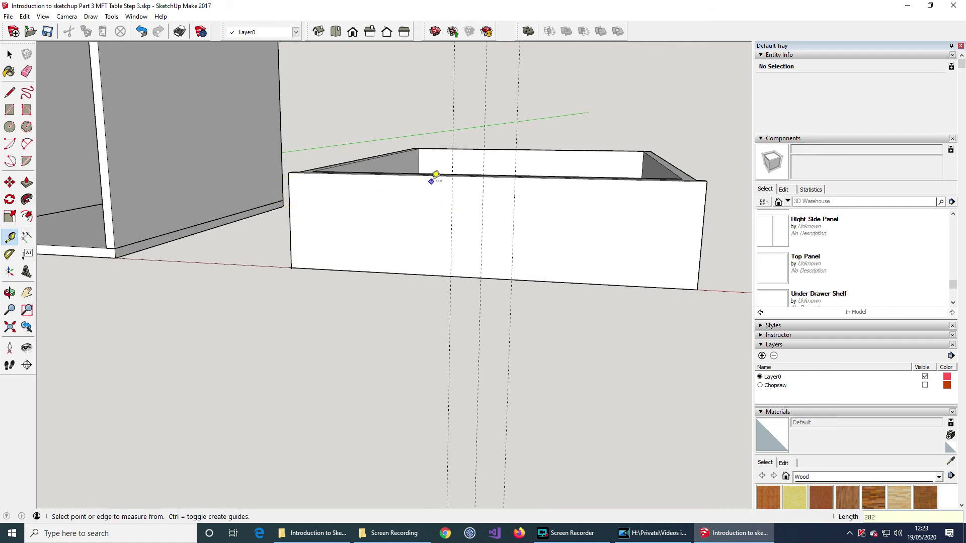
pyautogui.click(27, 71)
pyautogui.click(486, 102)
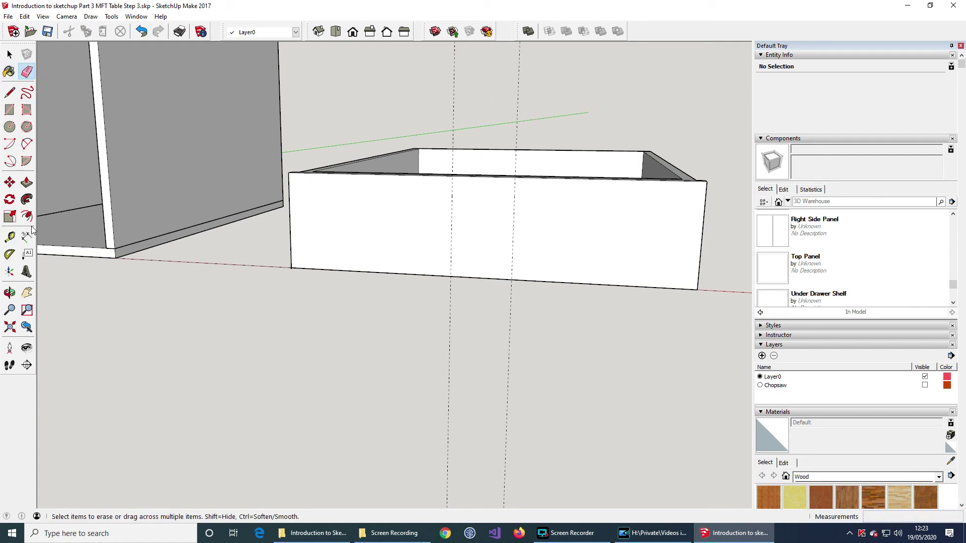
# Step: Place a guide point 25 mm down the right vertical guide from the drawer front's top edge
pyautogui.click(9, 237)
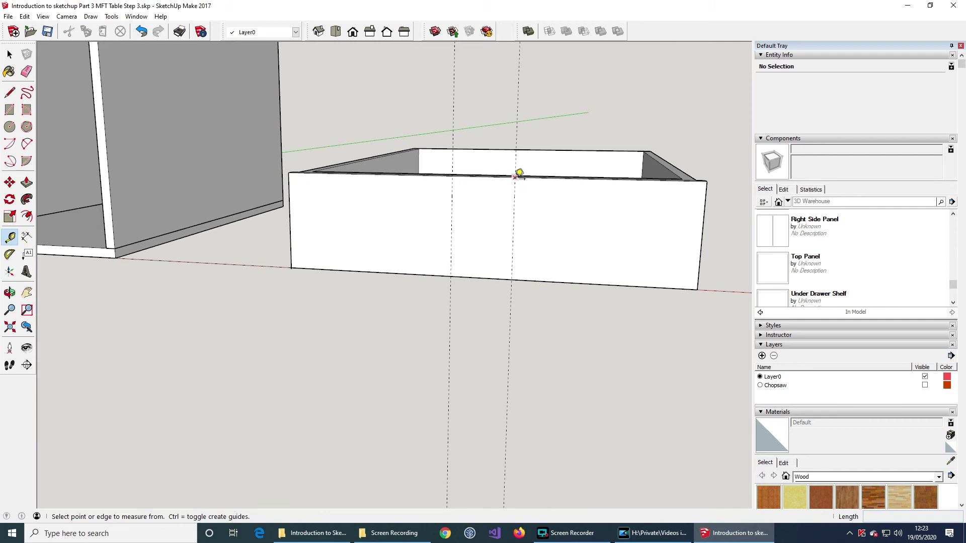
pyautogui.click(514, 177)
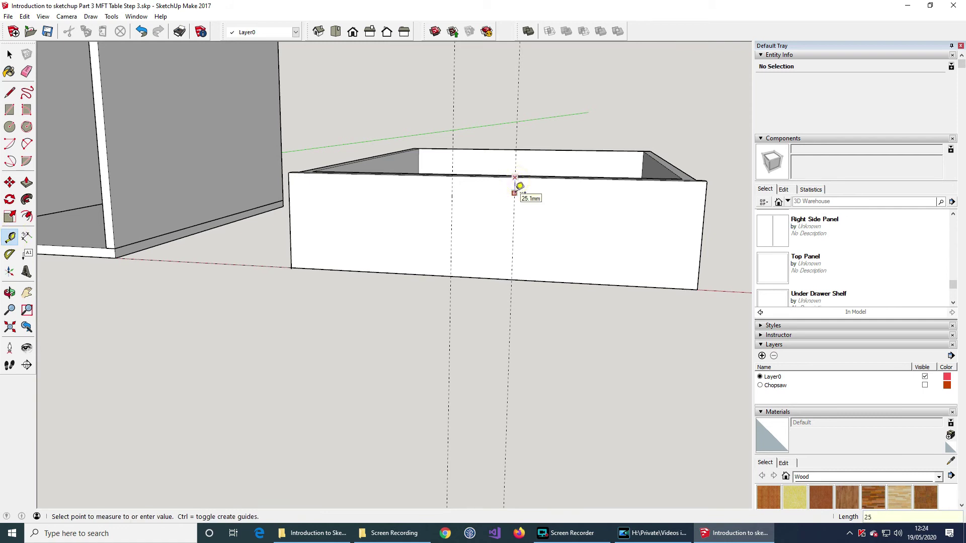
pyautogui.press('Return')
# Step: Draw the handle cut-out outline between the two guides at the drawer front's top edge, 100 mm wide and 25 mm deep
pyautogui.press('l')
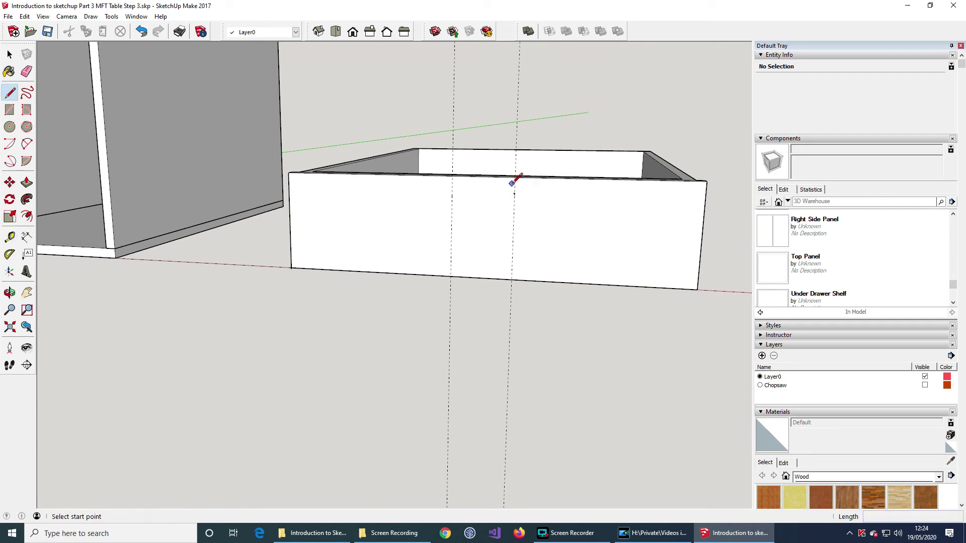
pyautogui.scroll(5, 512, 184)
pyautogui.click(517, 159)
pyautogui.click(516, 220)
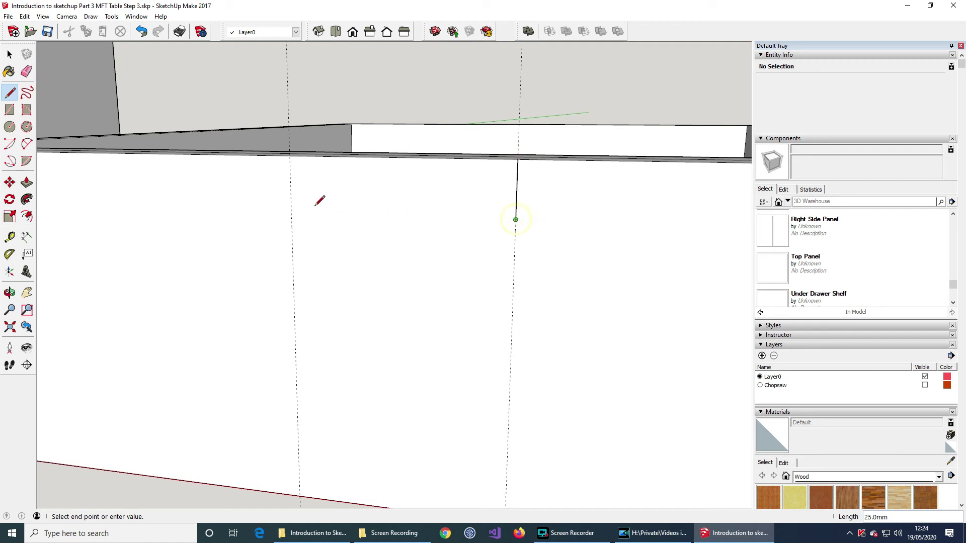
pyautogui.click(291, 212)
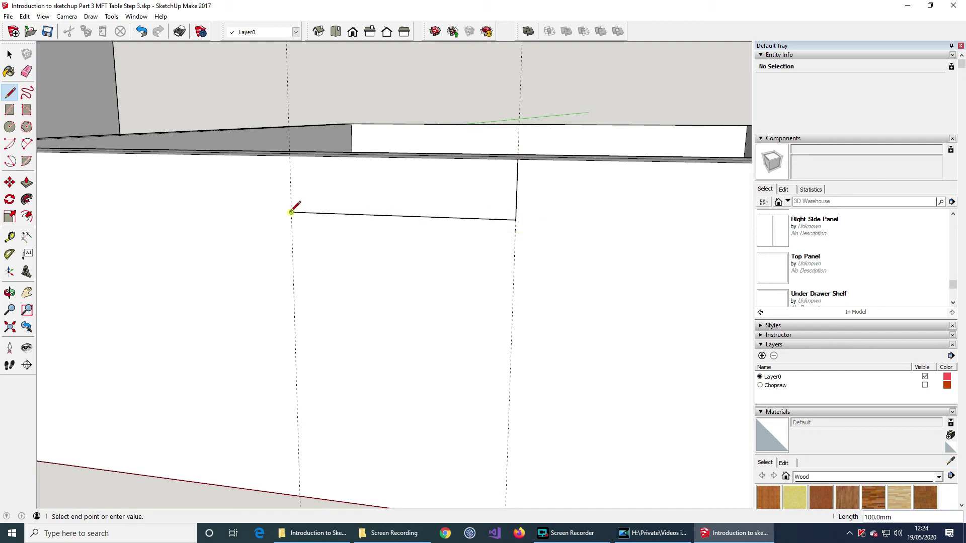
pyautogui.click(290, 155)
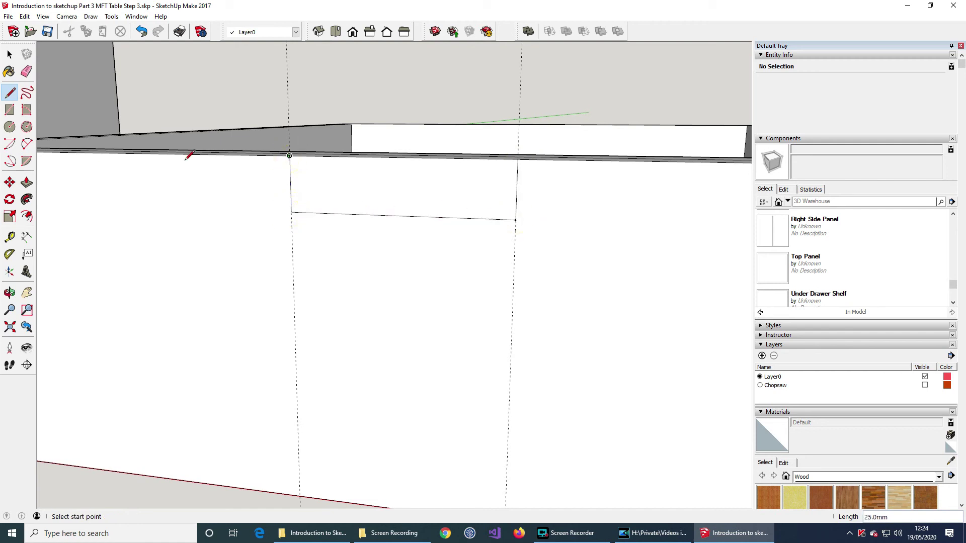
# Step: Place a guide point on the handle cut-out's bottom line at an equal distance in from each end
pyautogui.click(10, 237)
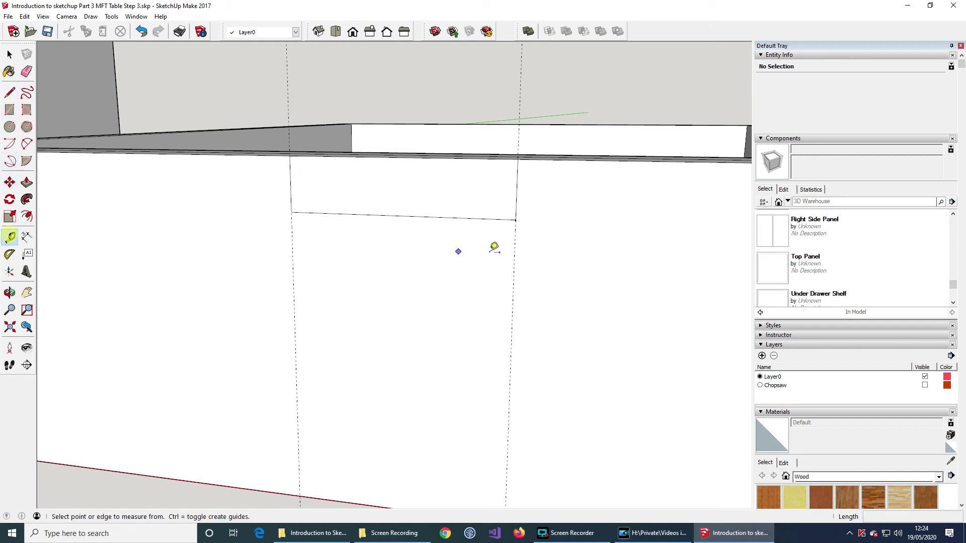
pyautogui.click(516, 220)
pyautogui.press('Return')
pyautogui.click(291, 212)
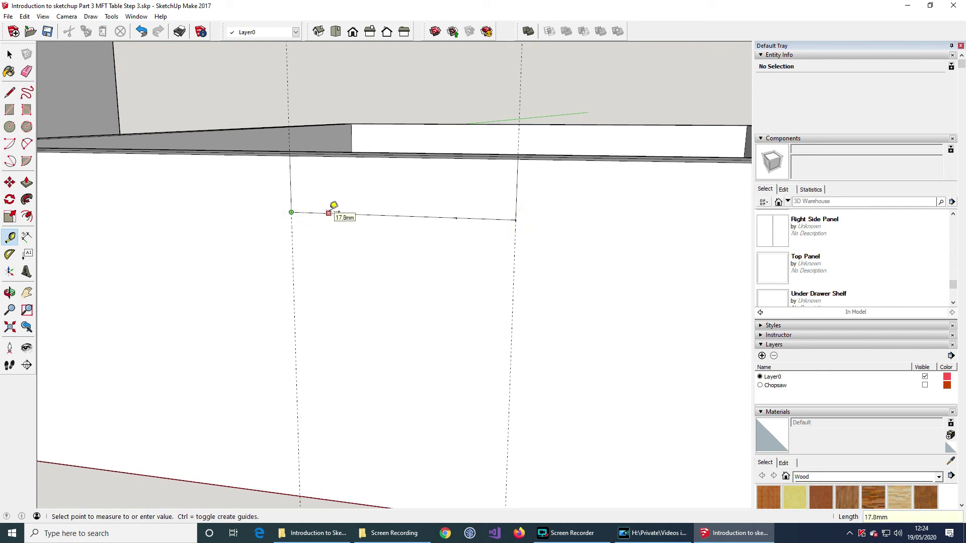
pyautogui.press('Return')
# Step: Round both lower corners of the handle cut-out with arcs from the drawer front's top edge to the guide points
pyautogui.click(27, 144)
pyautogui.click(518, 160)
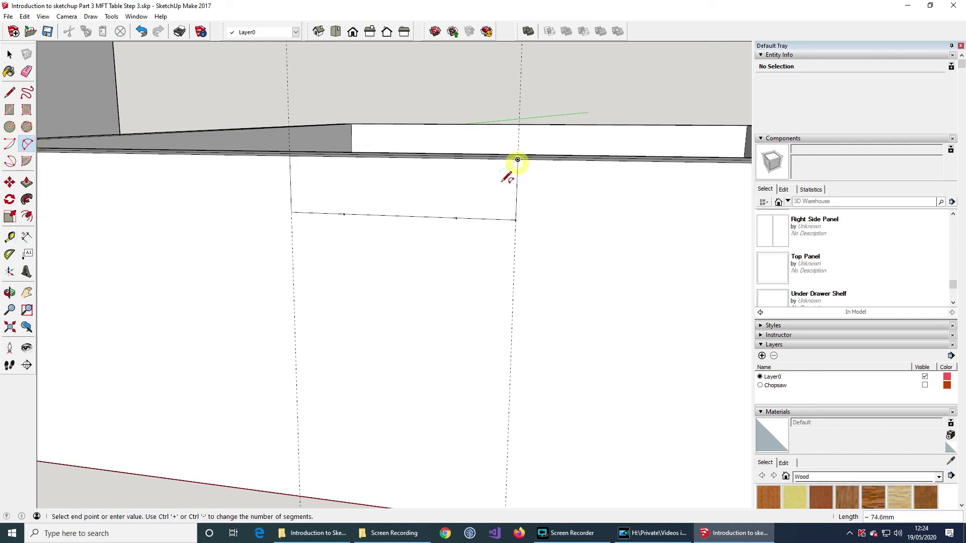
pyautogui.click(456, 218)
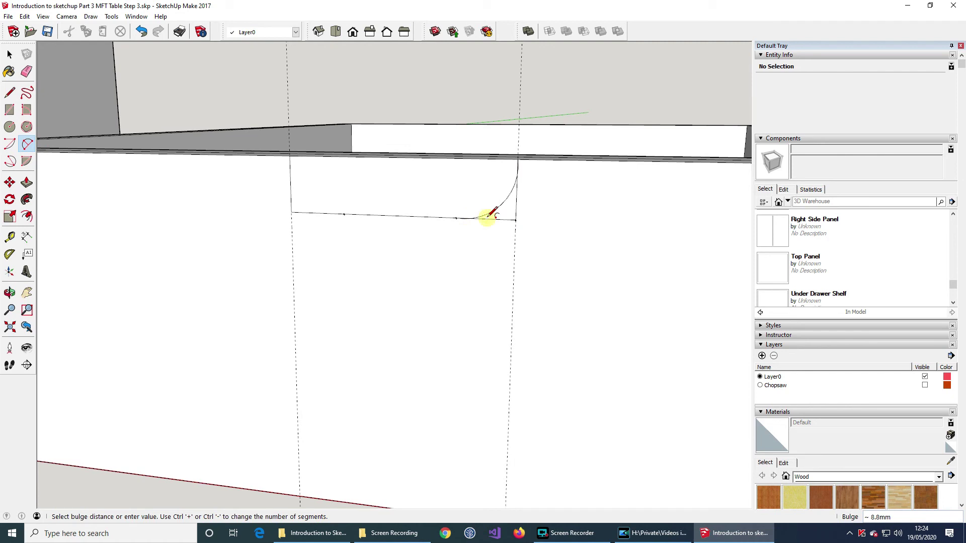
pyautogui.click(344, 213)
pyautogui.click(290, 156)
pyautogui.click(292, 185)
# Step: Push the rounded handle cut-out 18 mm through the drawer front and erase the leftover outline and guides
pyautogui.click(27, 183)
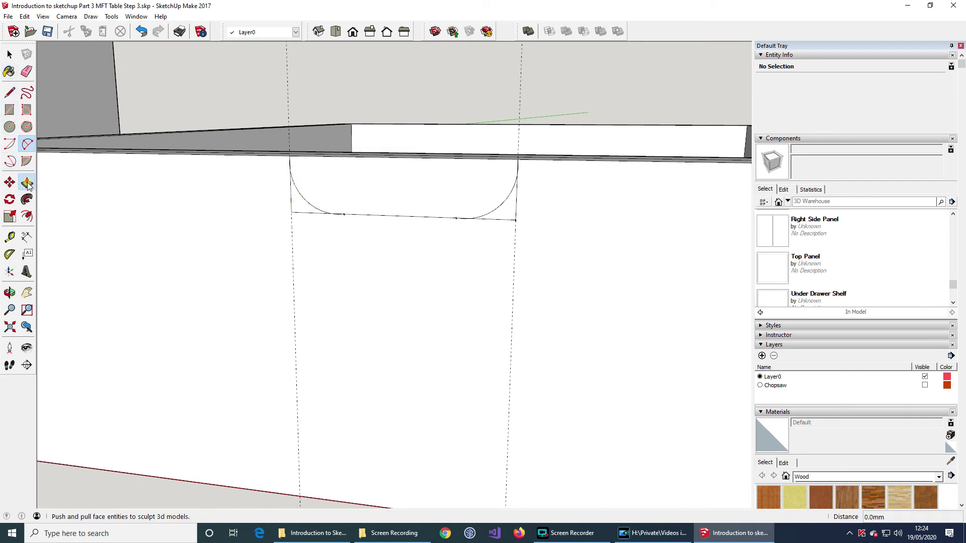
pyautogui.click(394, 188)
pyautogui.click(427, 175)
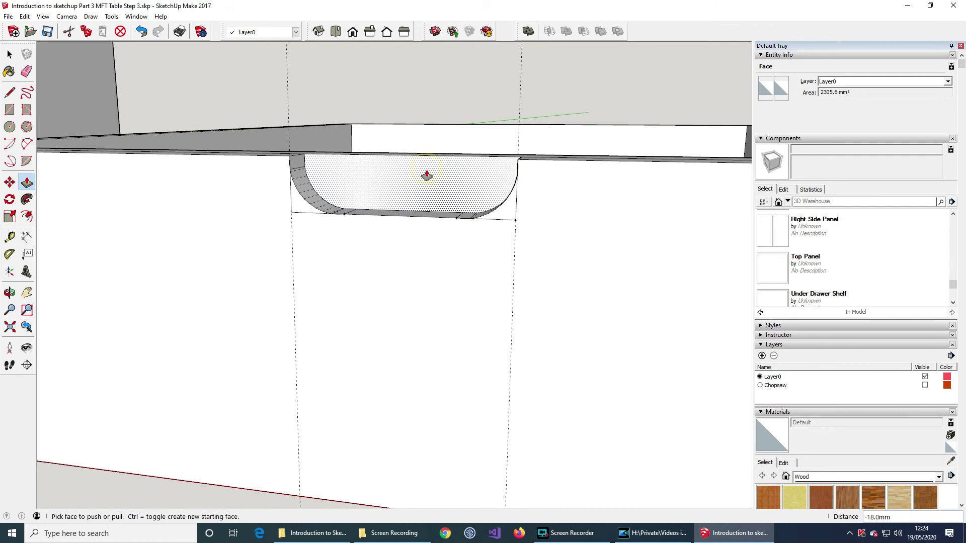
pyautogui.click(450, 165)
pyautogui.click(448, 164)
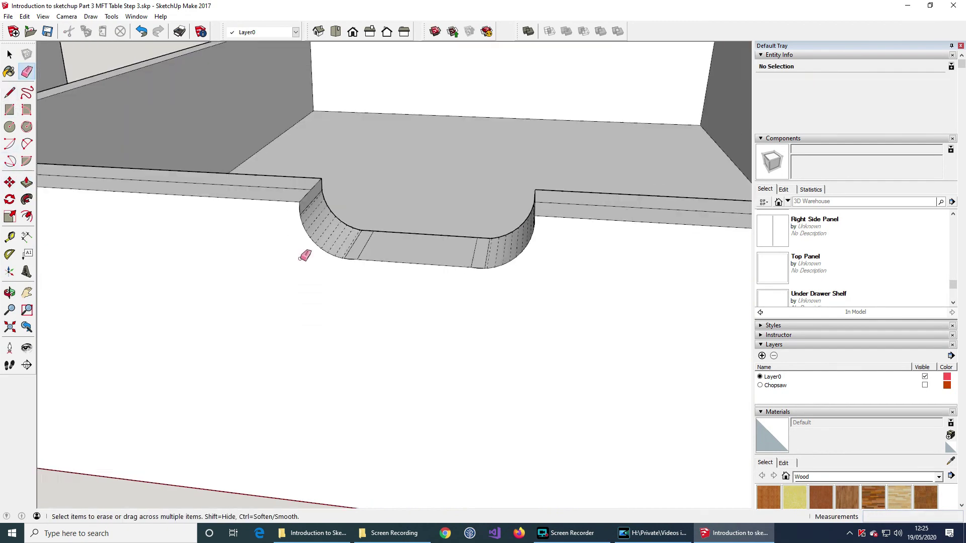
# Step: Make the whole drawer a component named MFT-Bottom Drawer, glued to Any
pyautogui.scroll(-10, 305, 256)
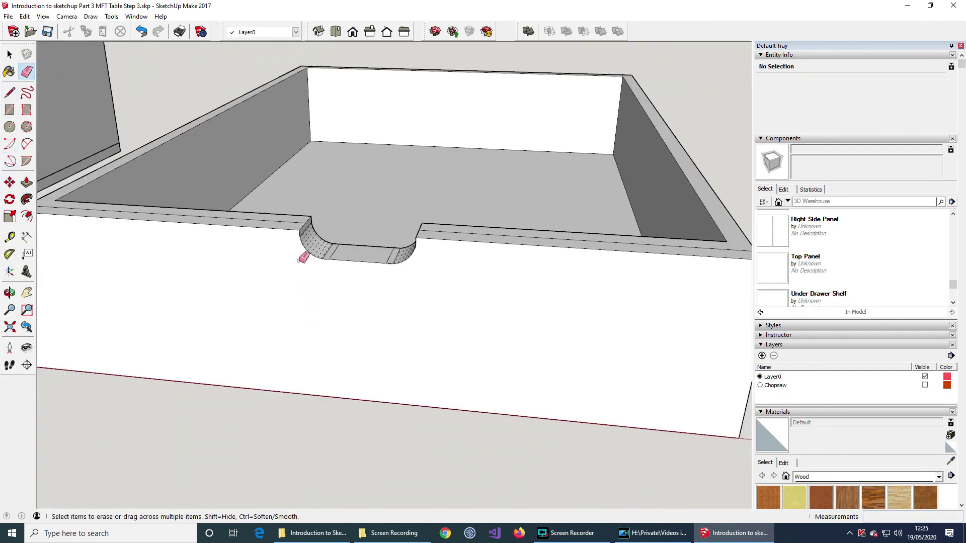
pyautogui.moveTo(155, 307); pyautogui.dragTo(233, 319, button='middle')
pyautogui.click(10, 54)
pyautogui.moveTo(189, 360)
pyautogui.mouseDown()
pyautogui.moveTo(462, 182)
pyautogui.moveTo(481, 137)
pyautogui.mouseUp()
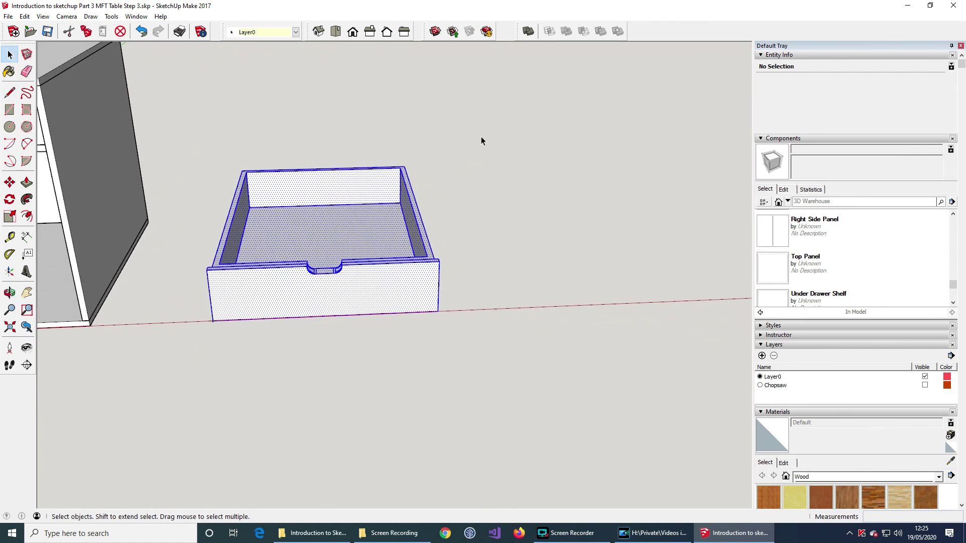
pyautogui.rightClick(333, 233)
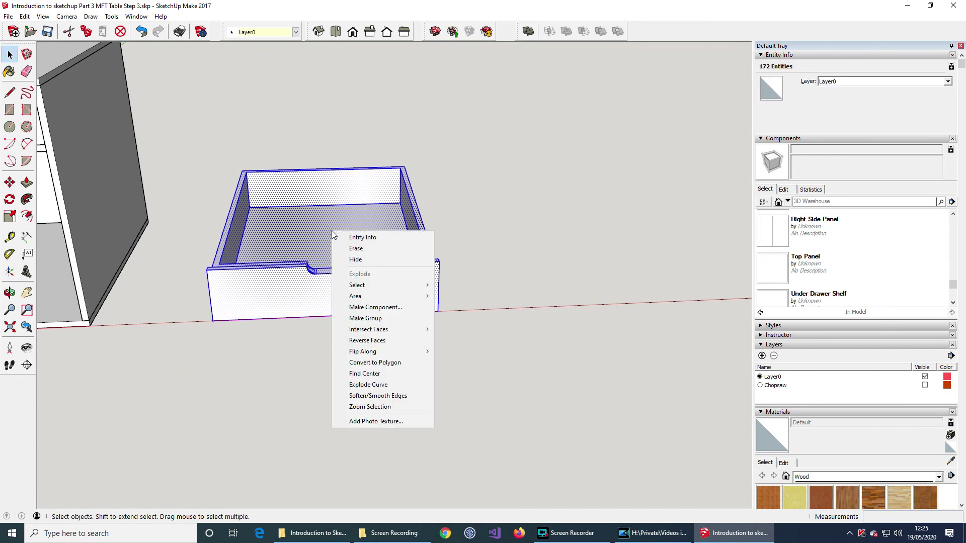
pyautogui.click(403, 308)
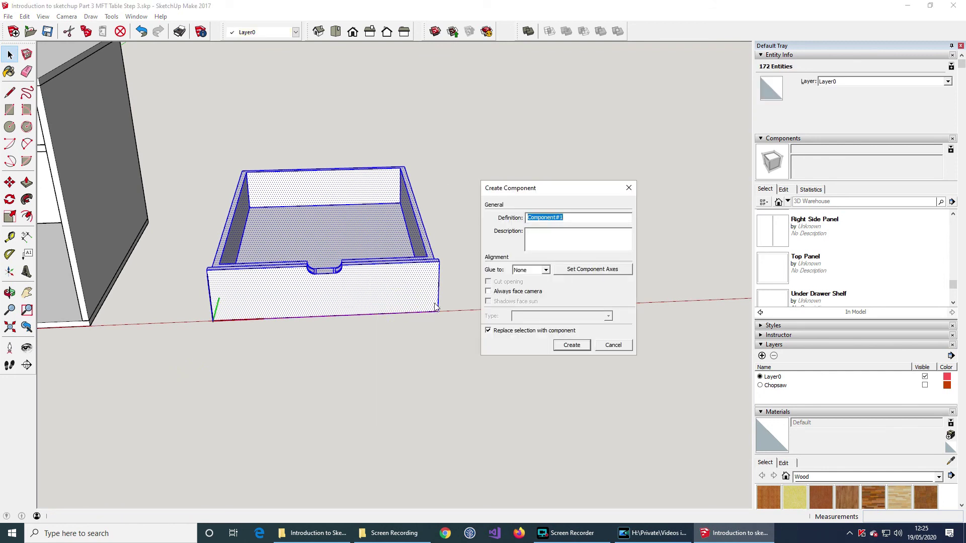
pyautogui.write('MFT-Bottom Drawer')
pyautogui.click(545, 270)
pyautogui.click(519, 285)
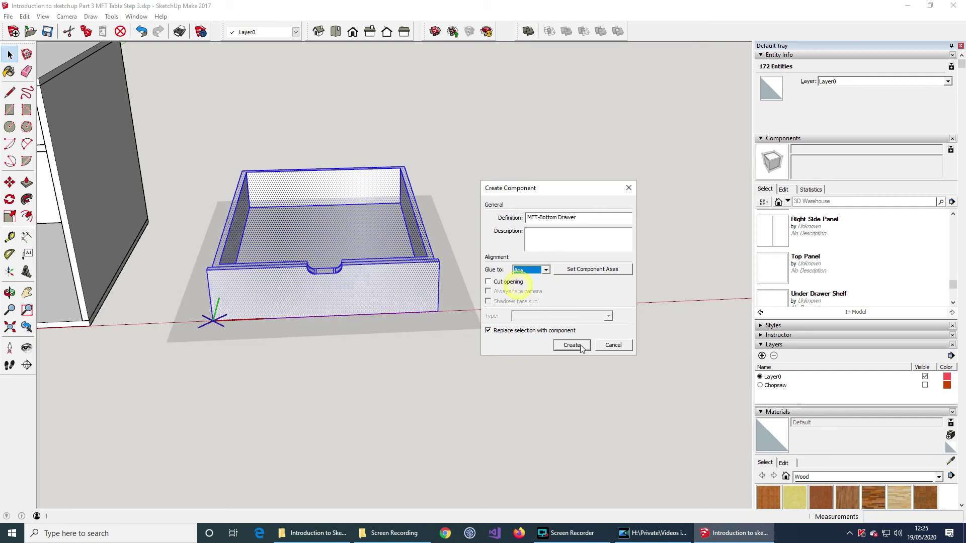
pyautogui.click(571, 345)
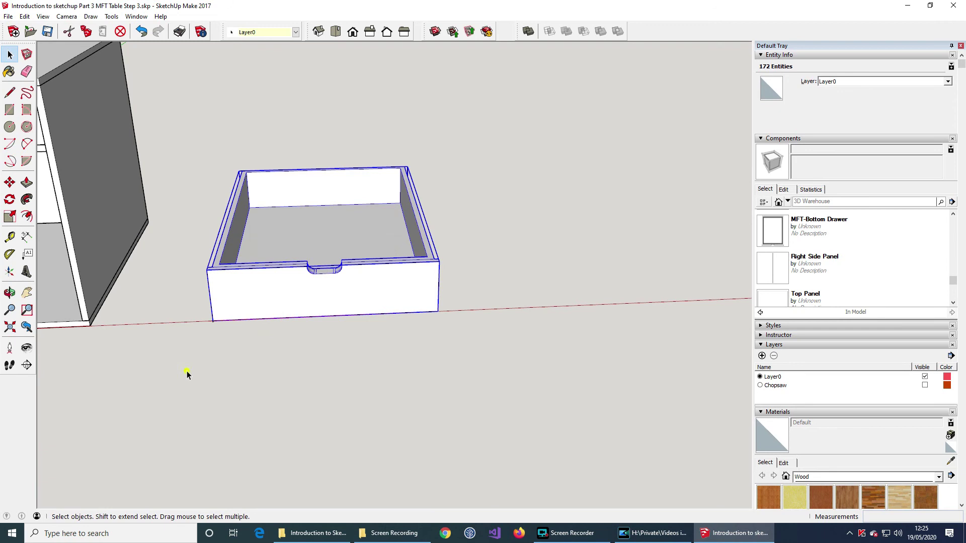
pyautogui.click(164, 367)
# Step: Move the bottom drawer into the cabinet's large lower compartment and copy it upward to make a stack of three
pyautogui.moveTo(165, 367); pyautogui.dragTo(544, 352, button='middle')
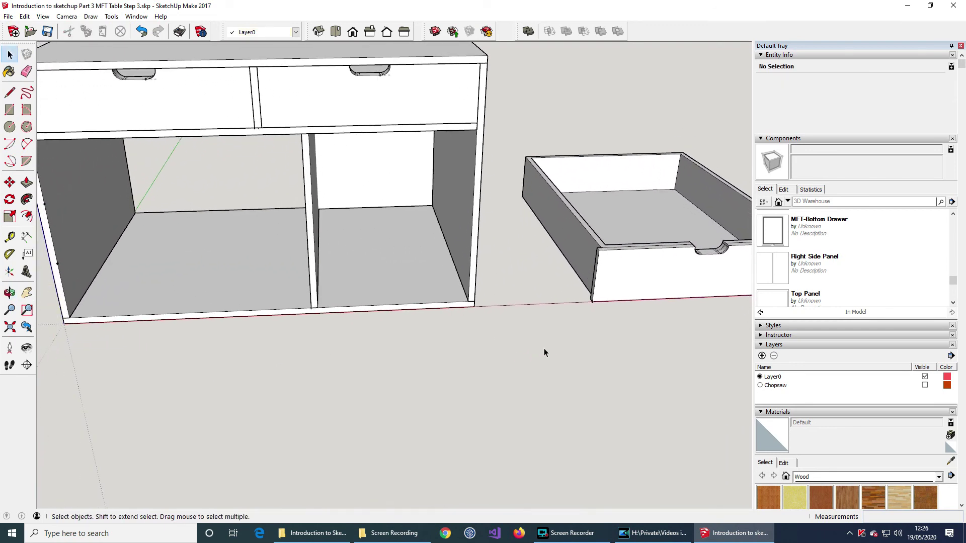
pyautogui.click(9, 182)
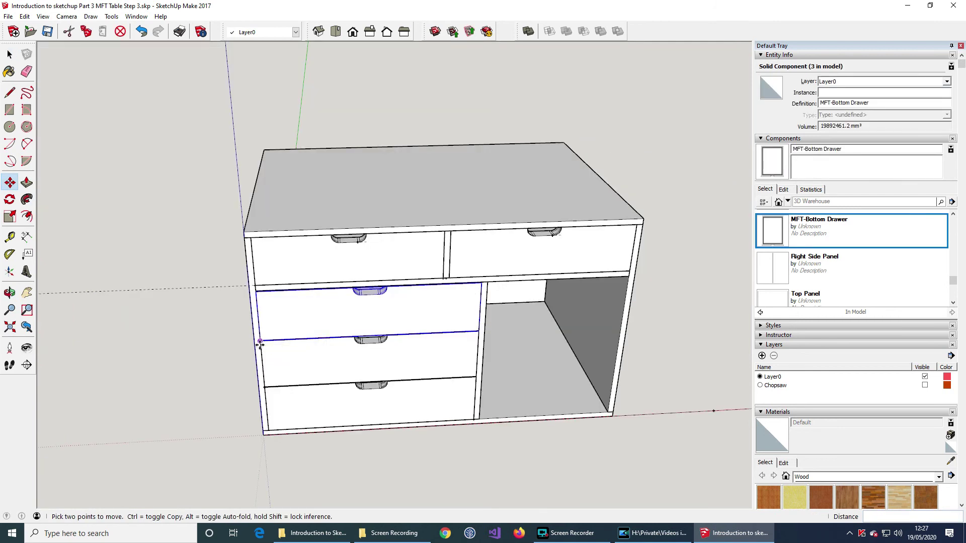
pyautogui.click(9, 54)
pyautogui.click(132, 334)
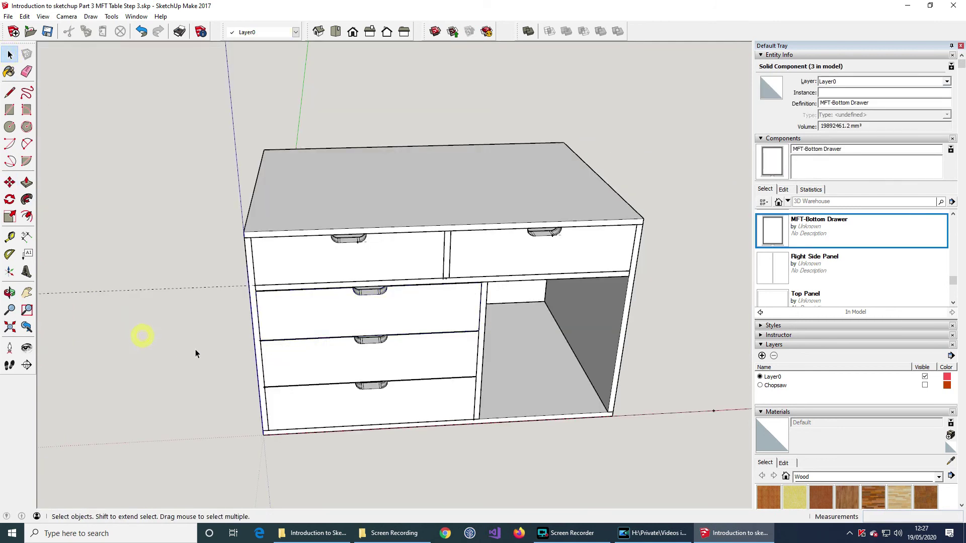
pyautogui.moveTo(209, 347); pyautogui.dragTo(99, 319, button='middle')
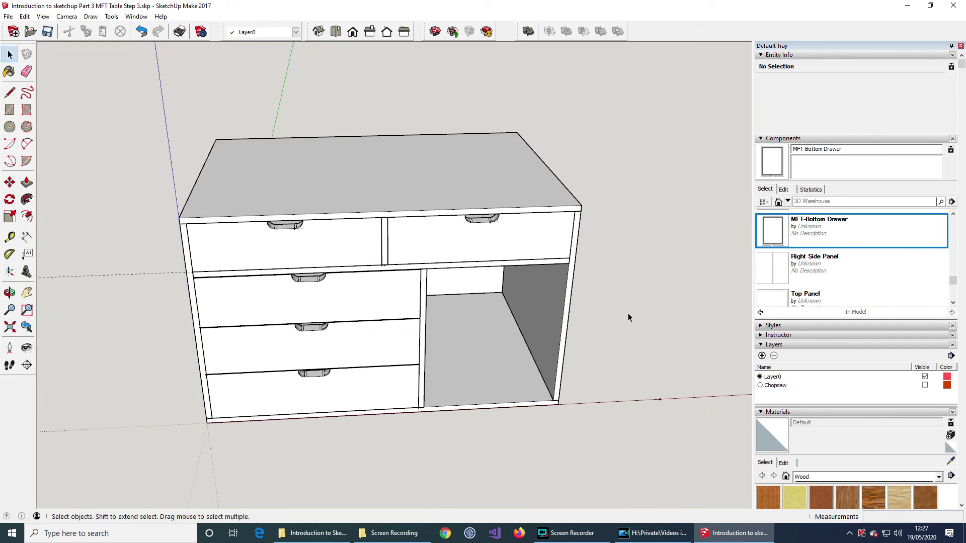
pyautogui.moveTo(629, 312); pyautogui.dragTo(473, 330, button='middle')
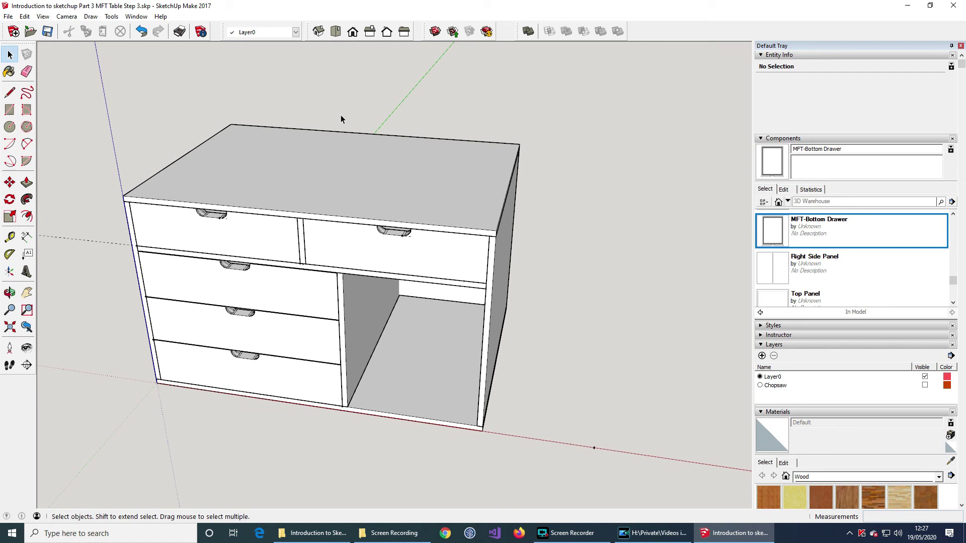
# Step: Search 3D Warehouse for mft, load the Festool MFT/3 into the model and place it beside the cabinet
pyautogui.click(136, 16)
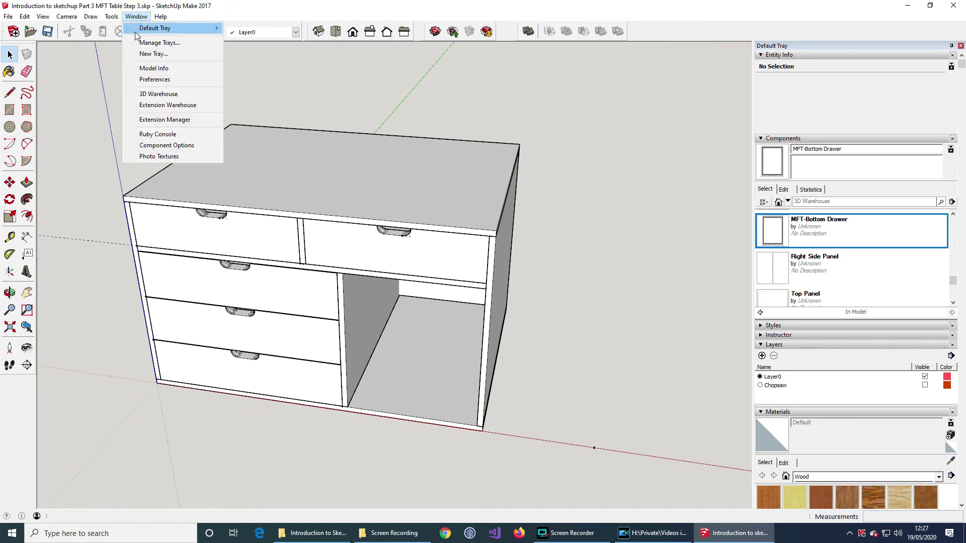
pyautogui.click(159, 93)
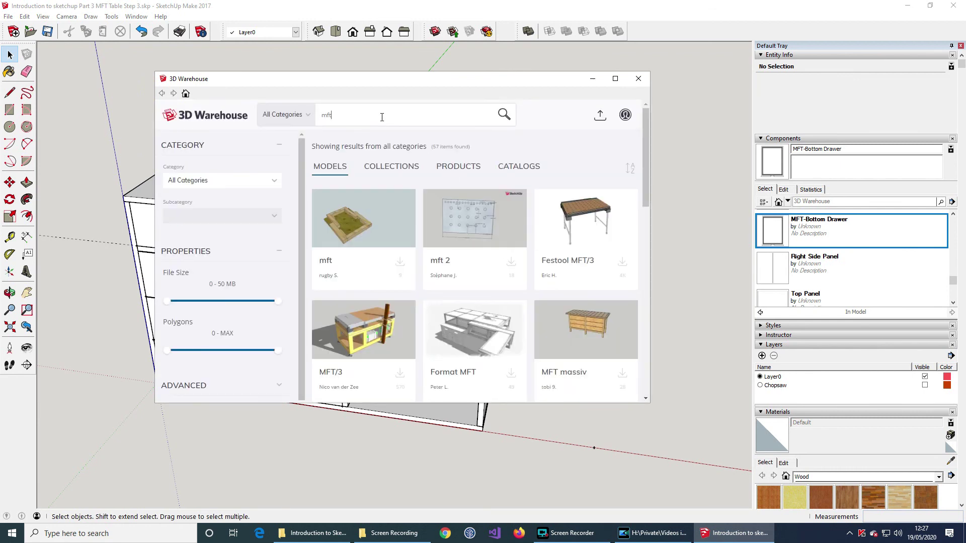
pyautogui.click(622, 263)
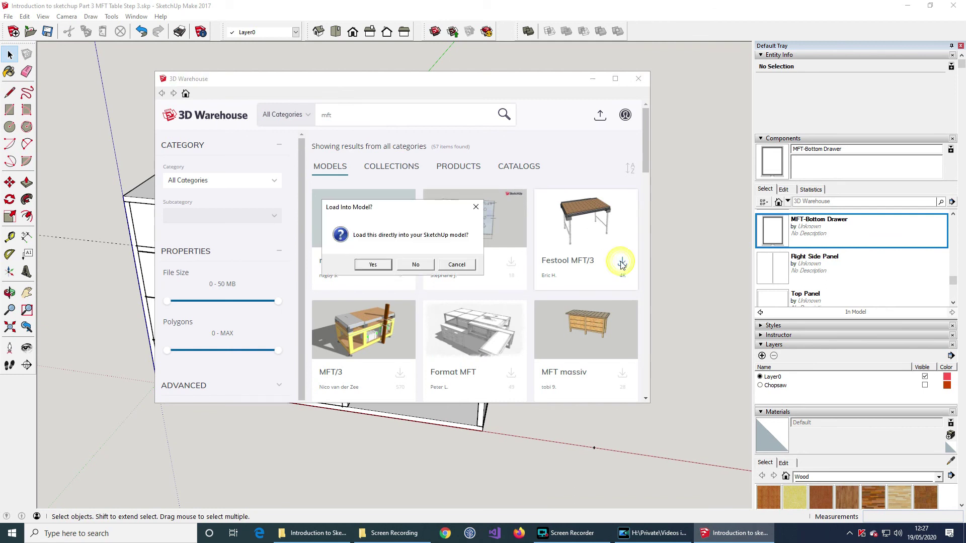
pyautogui.click(371, 265)
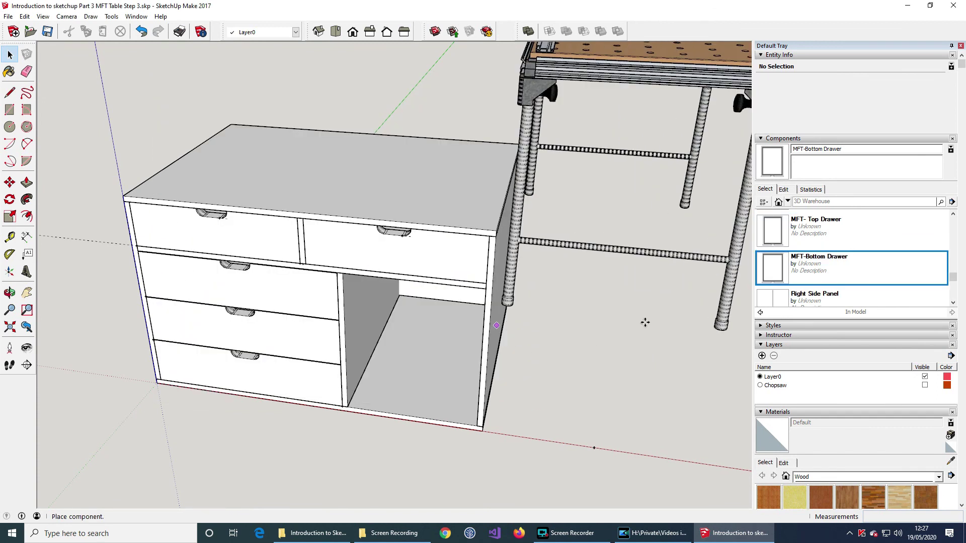
pyautogui.click(657, 310)
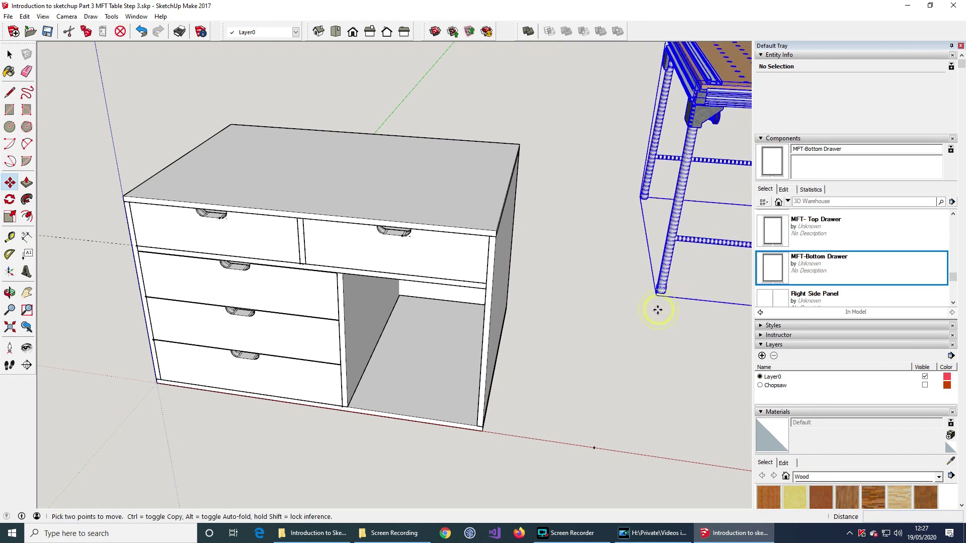
# Step: Edit the Festool MFT/3 component and remove its legs and cross bars, keeping the perforated top with its frame
pyautogui.scroll(-2, 710, 332)
pyautogui.moveTo(710, 331); pyautogui.dragTo(433, 334, button='middle')
pyautogui.moveTo(707, 236); pyautogui.dragTo(494, 241, button='middle')
pyautogui.rightClick(528, 210)
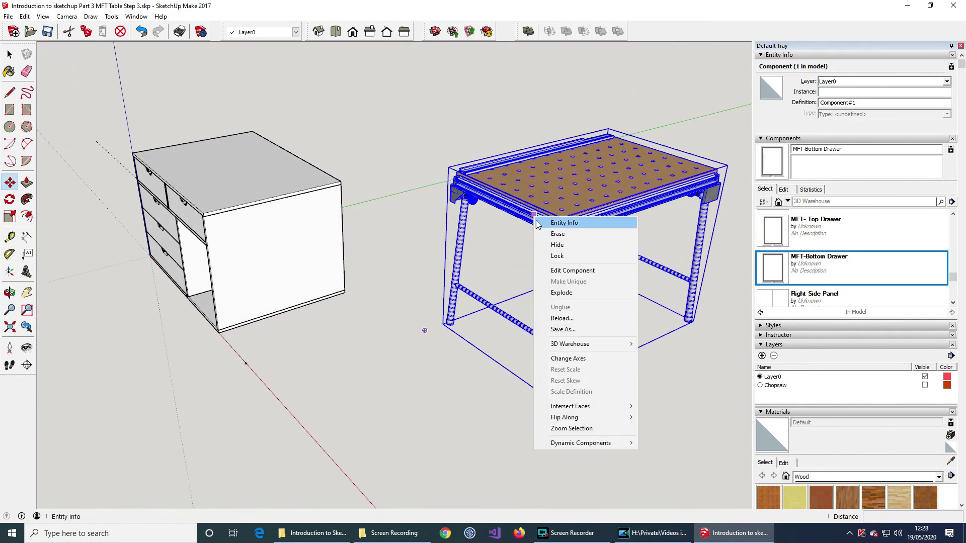
pyautogui.click(578, 273)
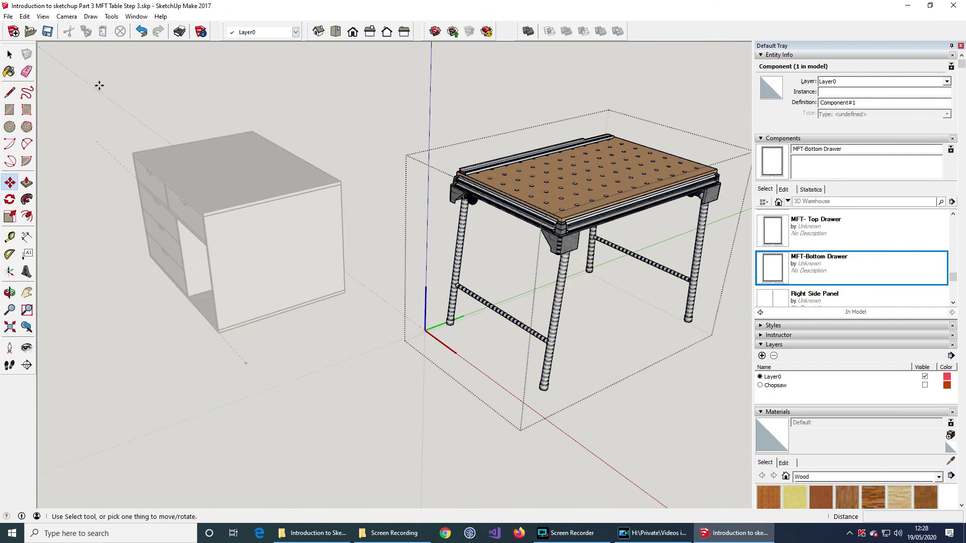
pyautogui.click(9, 58)
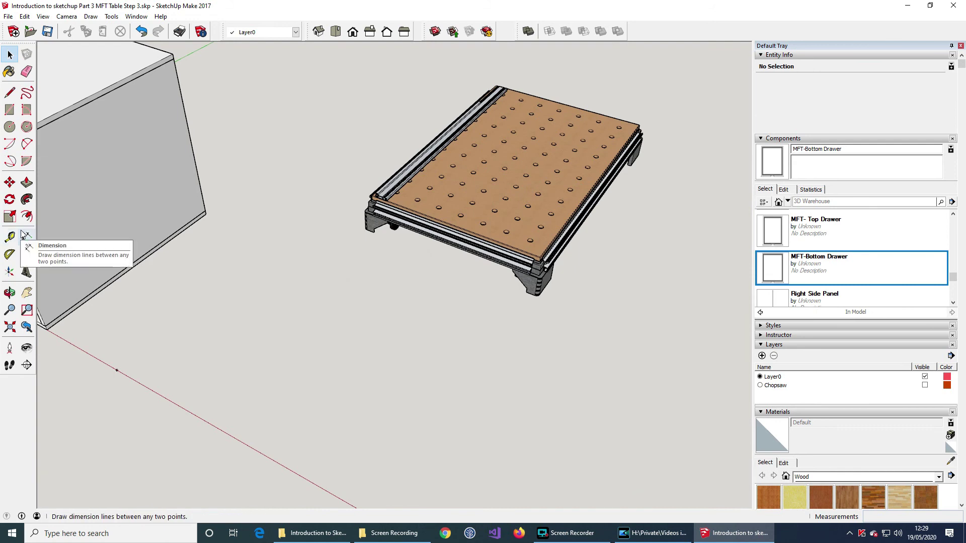
# Step: Rotate the legless MFT top about its corner to align with the cabinet and seat it on the cabinet top
pyautogui.click(10, 200)
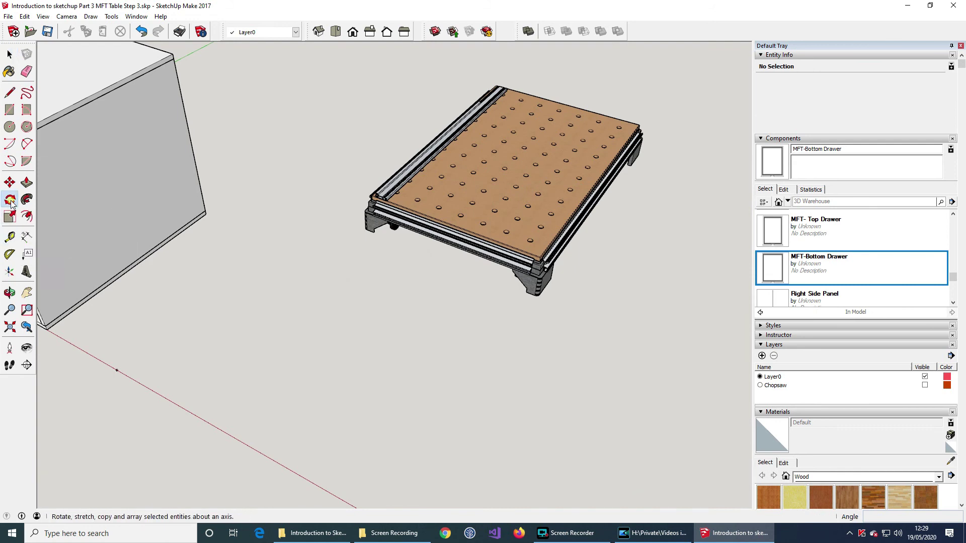
pyautogui.click(367, 230)
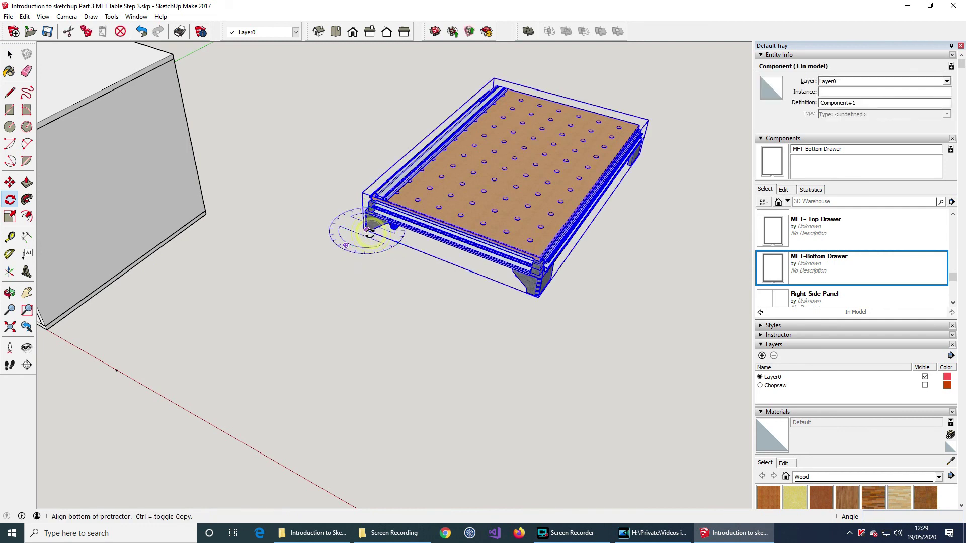
pyautogui.click(354, 234)
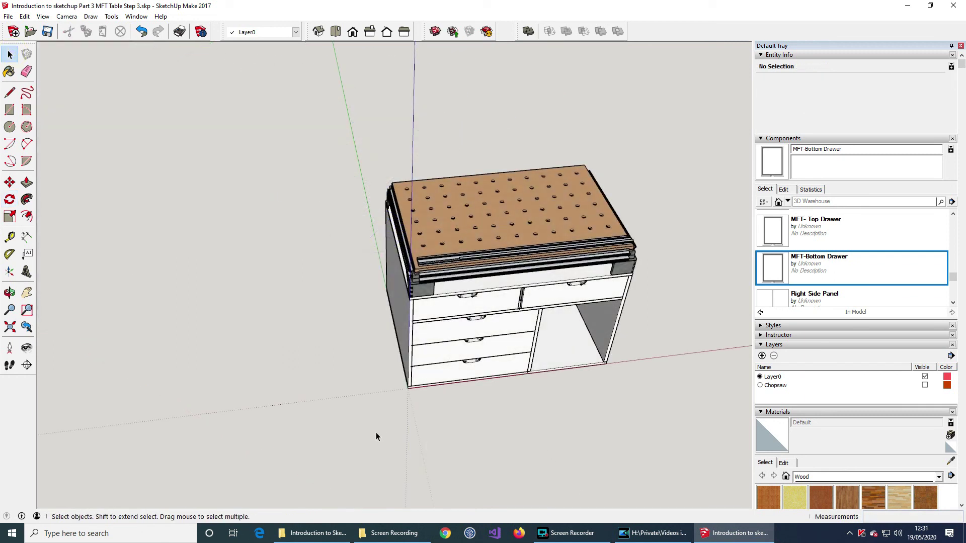
# Step: Make the cabinet, drawers and MFT top one component named MFT Table Complete, glued to Any
pyautogui.moveTo(376, 433); pyautogui.dragTo(658, 109)
pyautogui.rightClick(484, 209)
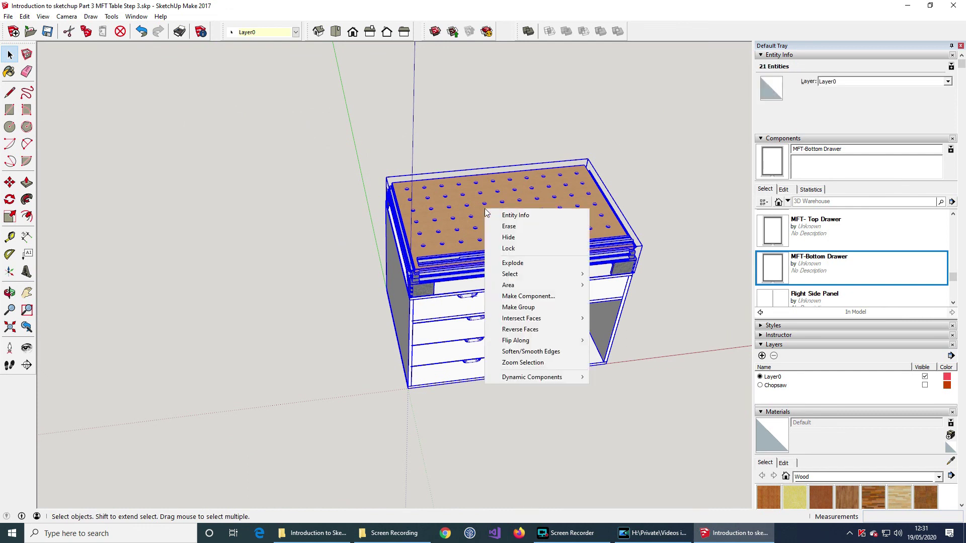
pyautogui.click(532, 297)
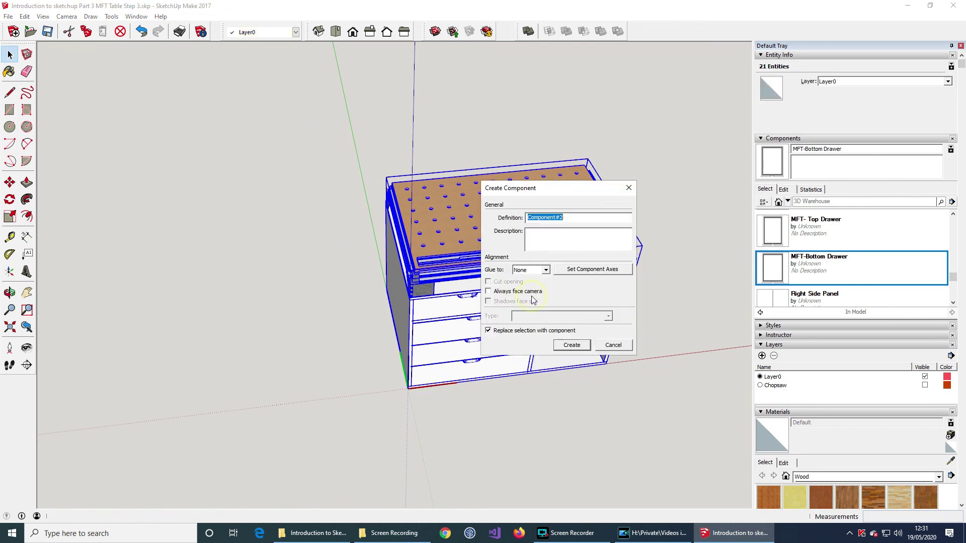
pyautogui.write('MFT')
pyautogui.click(546, 270)
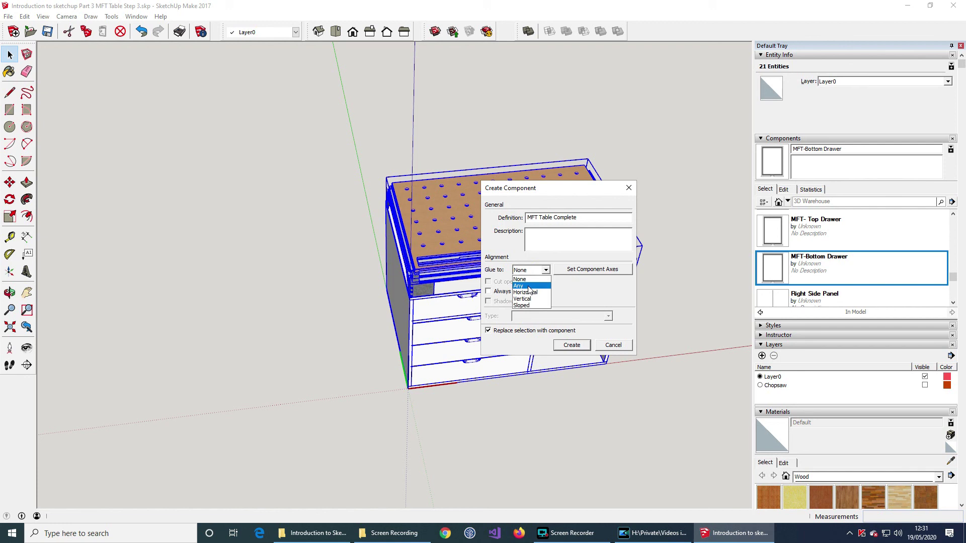
pyautogui.click(529, 286)
pyautogui.click(582, 346)
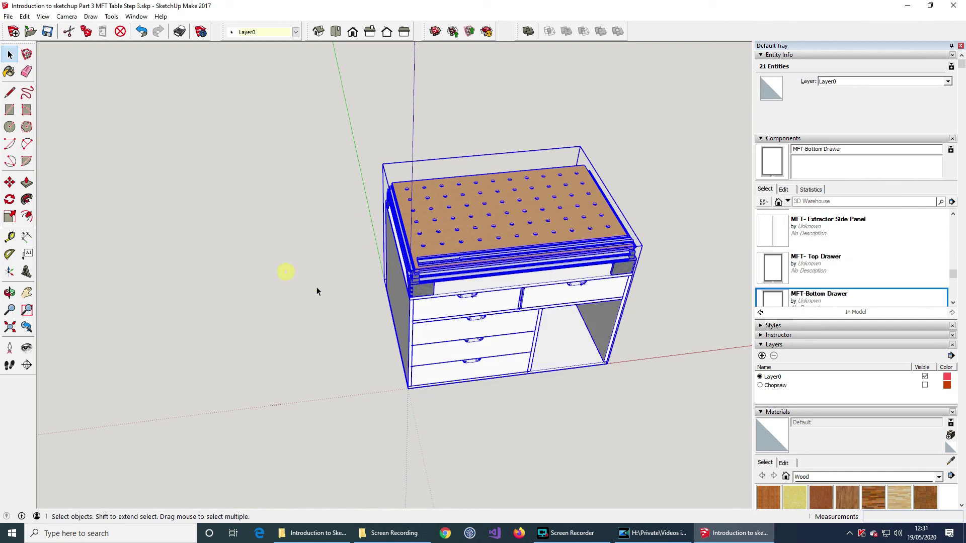
pyautogui.click(338, 289)
# Step: Move the complete MFT table about 2882 mm along the red axis away from the origin
pyautogui.moveTo(337, 290); pyautogui.dragTo(263, 211, button='middle')
pyautogui.scroll(-3, 149, 341)
pyautogui.hotkey('ctrl', 'a')
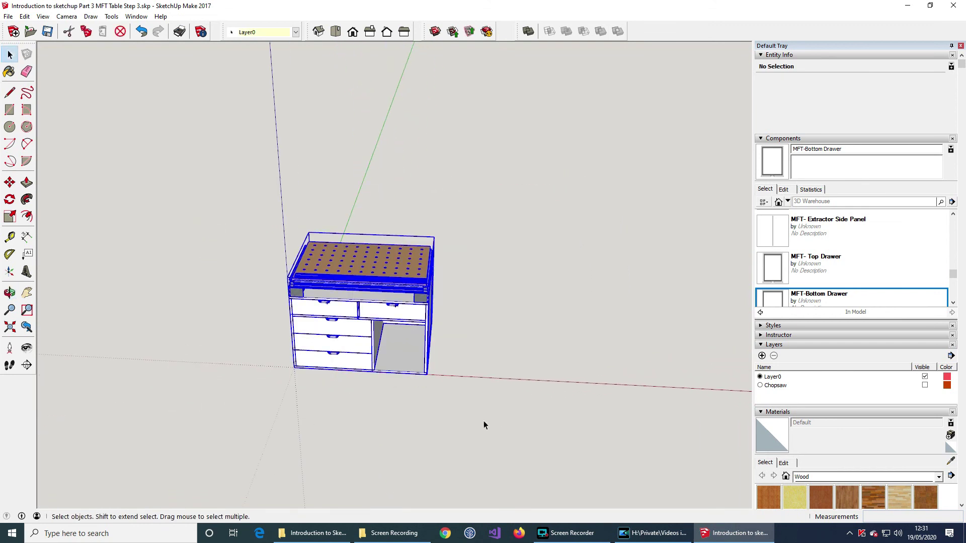
pyautogui.press('m')
pyautogui.click(294, 368)
pyautogui.click(390, 325)
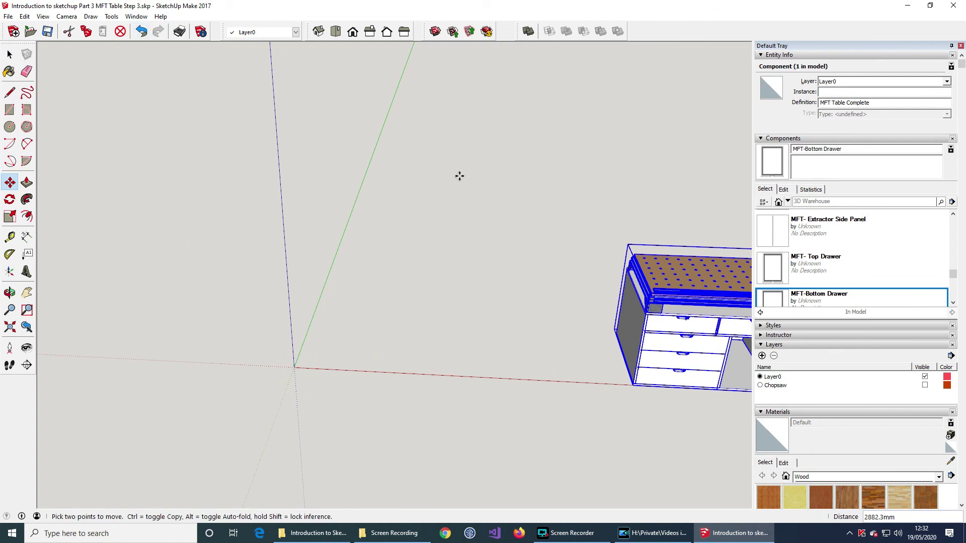
# Step: Show the Chopsaw layer and move the chop saw cabinet with its dimensions by its front lower corner onto the origin
pyautogui.click(924, 386)
pyautogui.scroll(4, 108, 290)
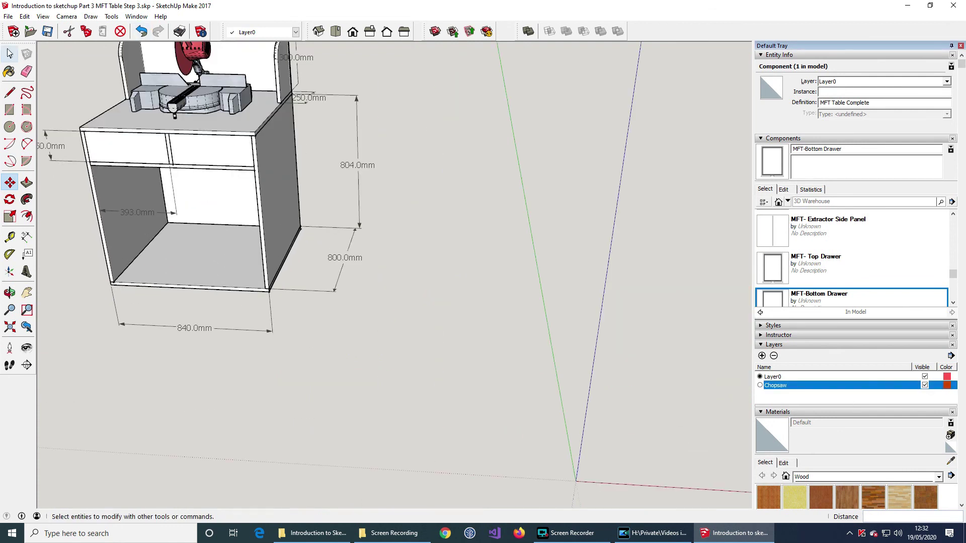
pyautogui.click(10, 54)
pyautogui.click(80, 334)
pyautogui.press('m')
pyautogui.click(109, 286)
pyautogui.keyDown('shift'); pyautogui.moveTo(595, 447); pyautogui.dragTo(307, 287, button='middle'); pyautogui.keyUp('shift')
pyautogui.click(289, 316)
pyautogui.scroll(-3, 247, 331)
pyautogui.scroll(-3, 170, 339)
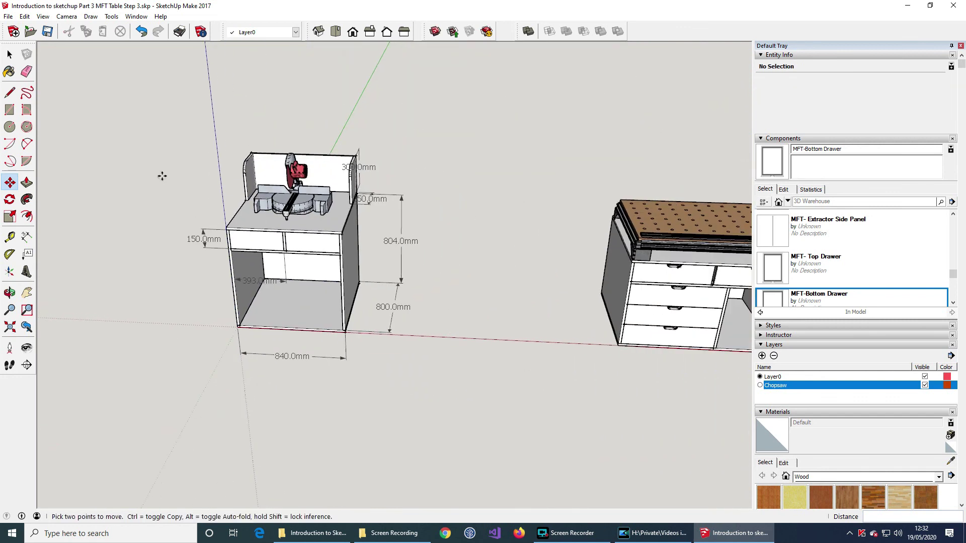
# Step: Move the complete MFT table about 1447 mm along the red axis towards the chop saw cabinet
pyautogui.press('space')
pyautogui.press('m')
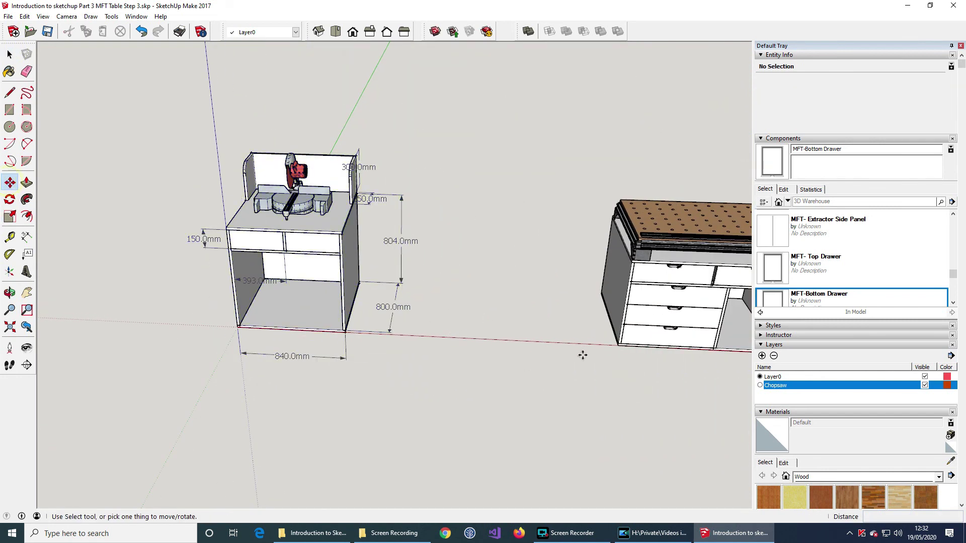
pyautogui.click(617, 346)
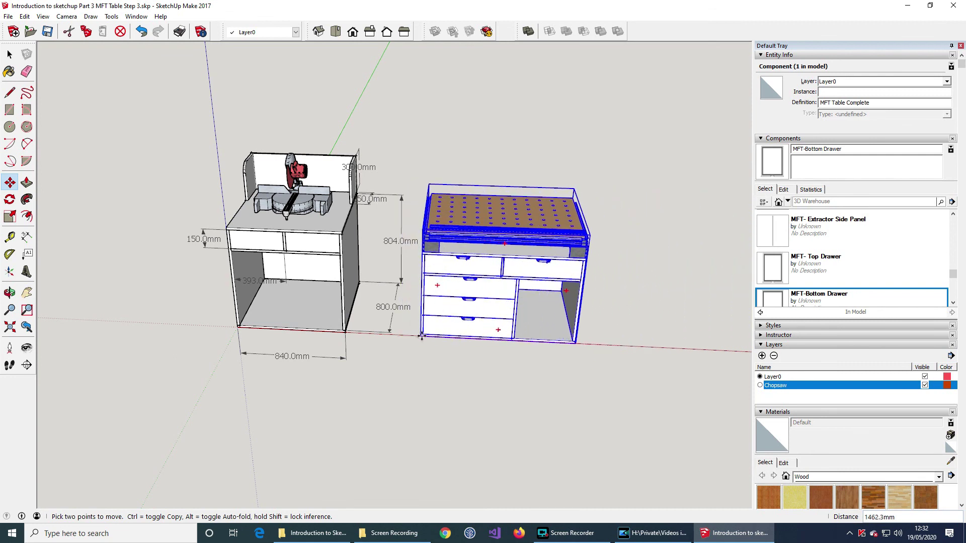
pyautogui.click(423, 338)
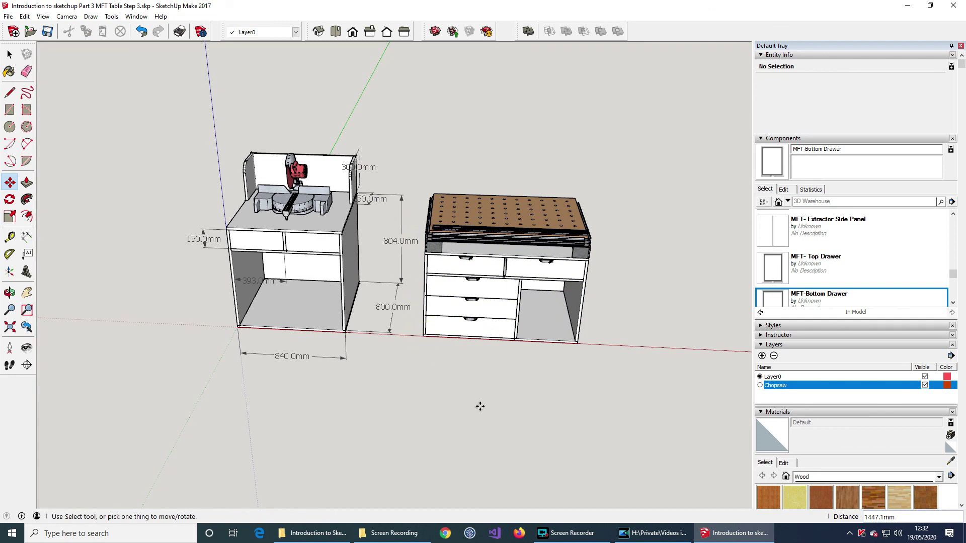
# Step: Dimension the overall front width of the MFT table along its bottom edge, placing the dimension in front of the cabinet
pyautogui.click(27, 237)
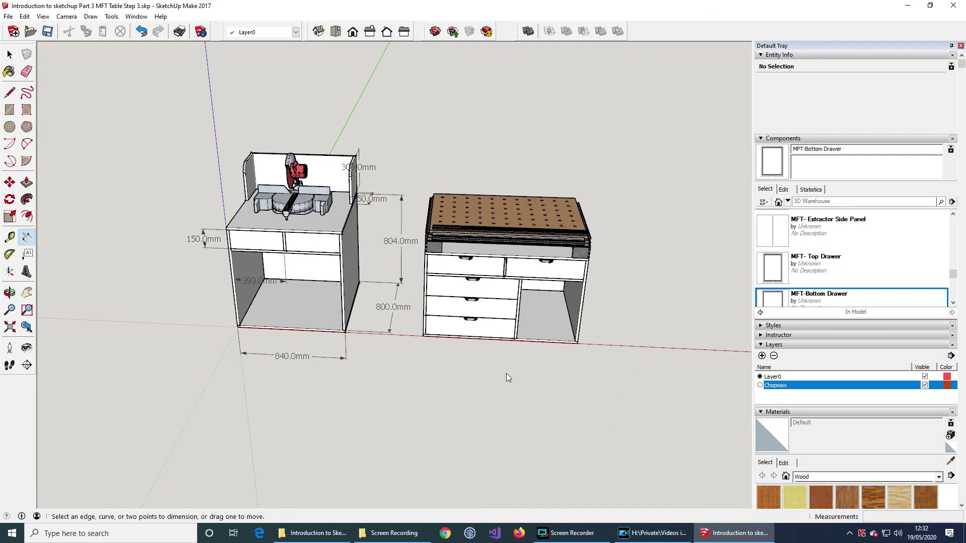
pyautogui.scroll(3, 506, 378)
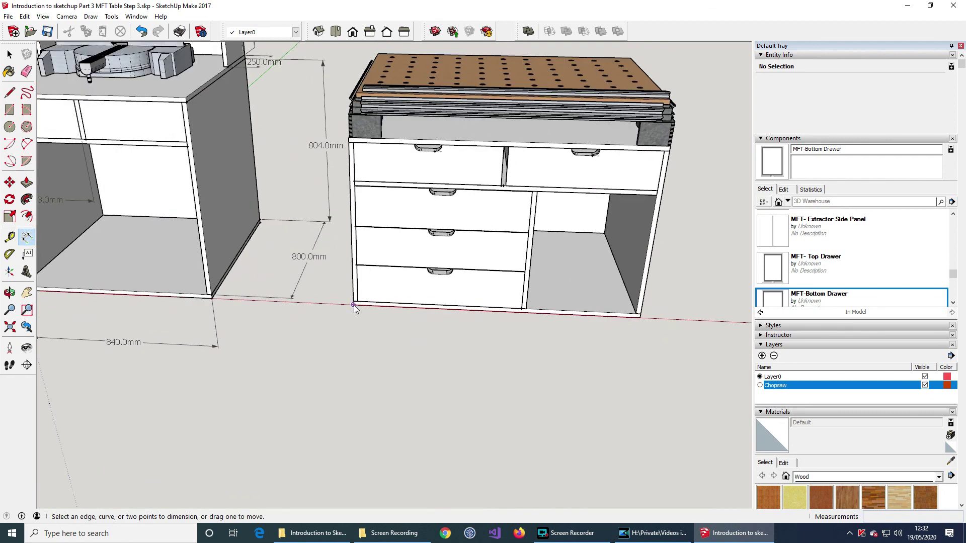
pyautogui.click(354, 305)
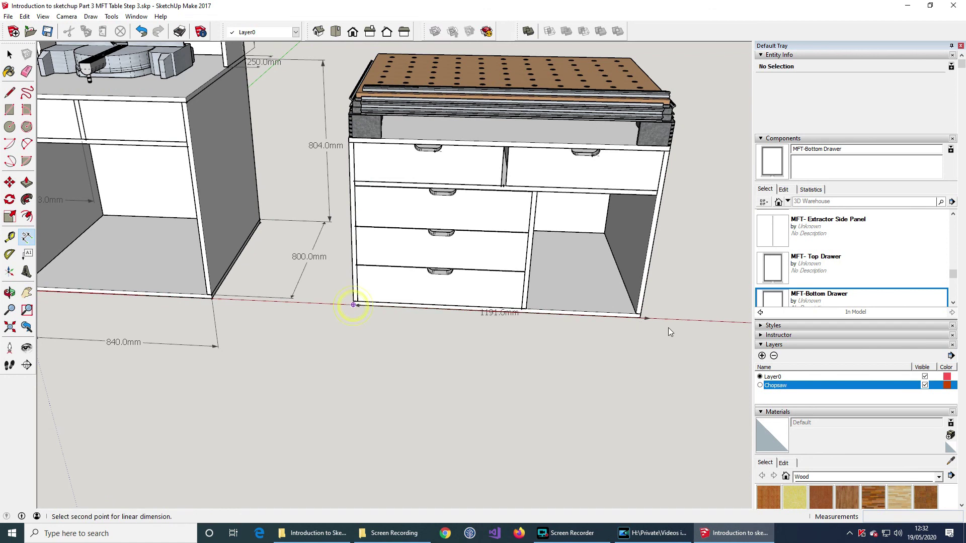
pyautogui.click(639, 318)
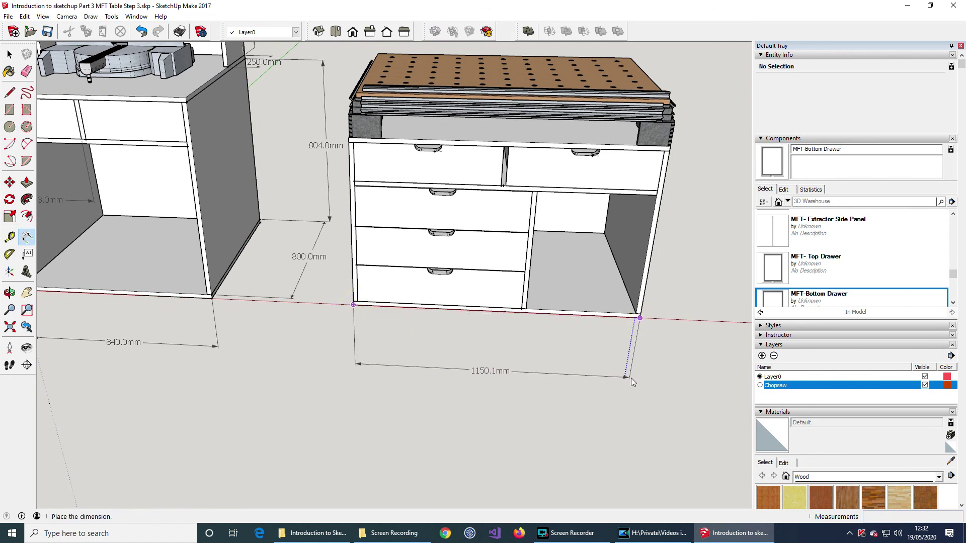
pyautogui.scroll(3, 631, 379)
pyautogui.click(630, 380)
# Step: Dimension the inner widths of the MFT table's lower drawer bay and the open bay beside it along the bottom edge
pyautogui.click(93, 228)
pyautogui.click(411, 240)
pyautogui.click(403, 297)
pyautogui.moveTo(714, 279)
pyautogui.mouseDown(button='middle')
pyautogui.moveTo(676, 283)
pyautogui.moveTo(686, 315)
pyautogui.moveTo(466, 182)
pyautogui.mouseUp(button='middle')
pyautogui.click(413, 247)
pyautogui.click(646, 276)
pyautogui.click(622, 327)
# Step: Dimension the width and height of the MFT table's upper left drawer opening
pyautogui.click(338, 113)
pyautogui.click(500, 136)
pyautogui.click(324, 126)
pyautogui.moveTo(323, 126); pyautogui.dragTo(335, 119, button='middle')
pyautogui.click(337, 113)
pyautogui.click(331, 73)
pyautogui.click(309, 86)
# Step: Dimension the height of the lowest drawer in the MFT table's drawer bay
pyautogui.click(340, 198)
pyautogui.click(340, 234)
pyautogui.click(324, 216)
# Step: Dimension the MFT cabinet's height along the rear vertical edge of its outer side panel beside the open bay
pyautogui.moveTo(324, 217); pyautogui.dragTo(578, 245, button='middle')
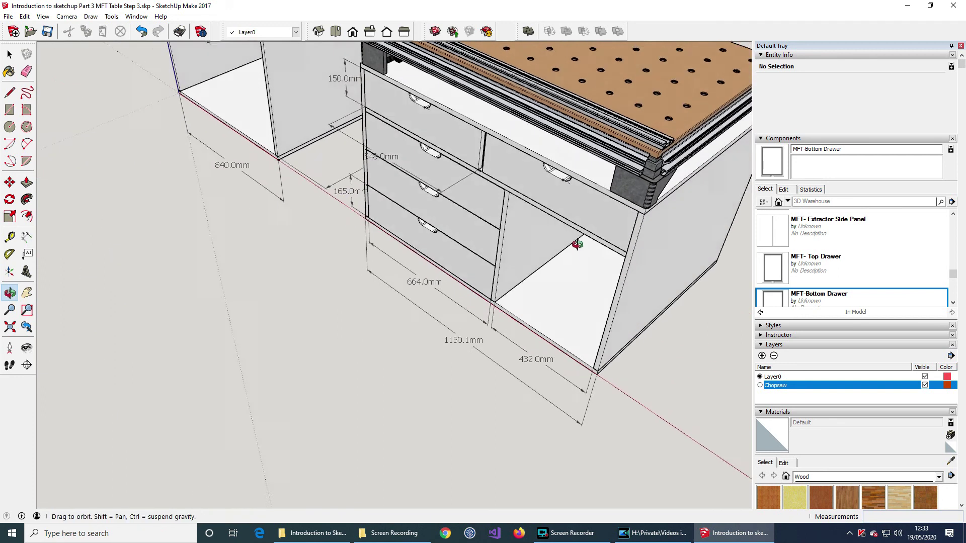
pyautogui.scroll(-5, 603, 262)
pyautogui.moveTo(696, 332); pyautogui.dragTo(547, 169, button='middle')
pyautogui.scroll(4, 547, 169)
pyautogui.click(548, 160)
pyautogui.click(523, 330)
pyautogui.click(595, 358)
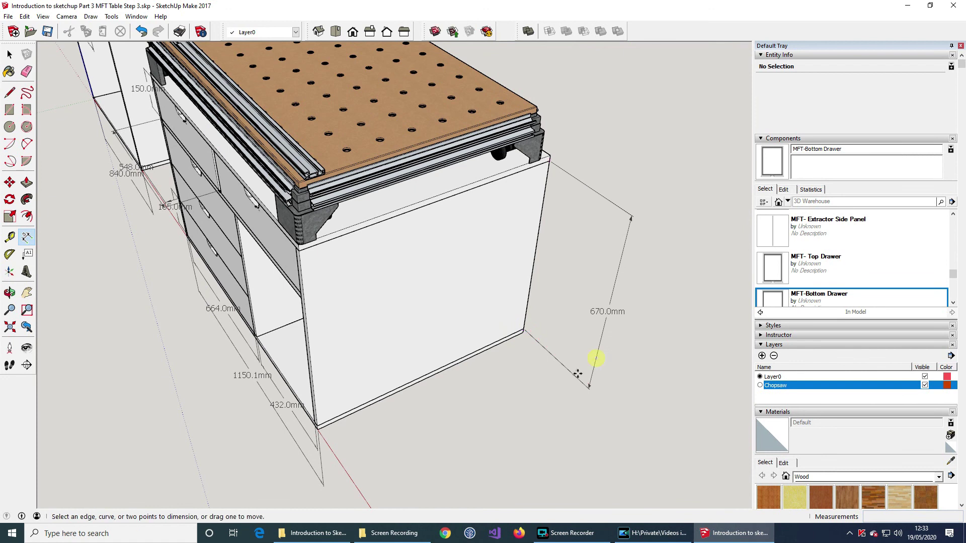
pyautogui.scroll(-8, 578, 374)
pyautogui.scroll(-2, 553, 403)
pyautogui.moveTo(403, 419)
pyautogui.mouseDown(button='middle')
pyautogui.moveTo(359, 346)
pyautogui.moveTo(364, 355)
pyautogui.mouseUp(button='middle')
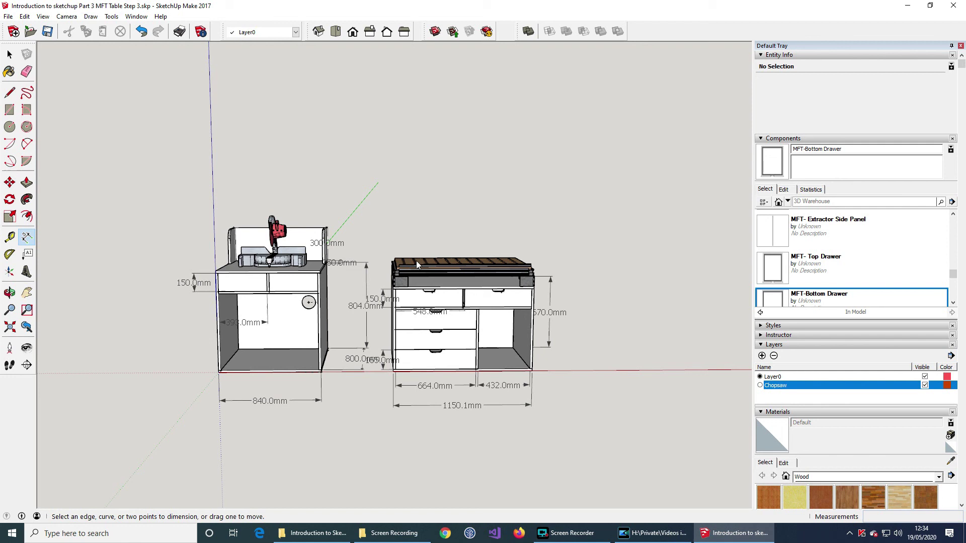
pyautogui.moveTo(354, 403); pyautogui.dragTo(346, 458, button='middle')
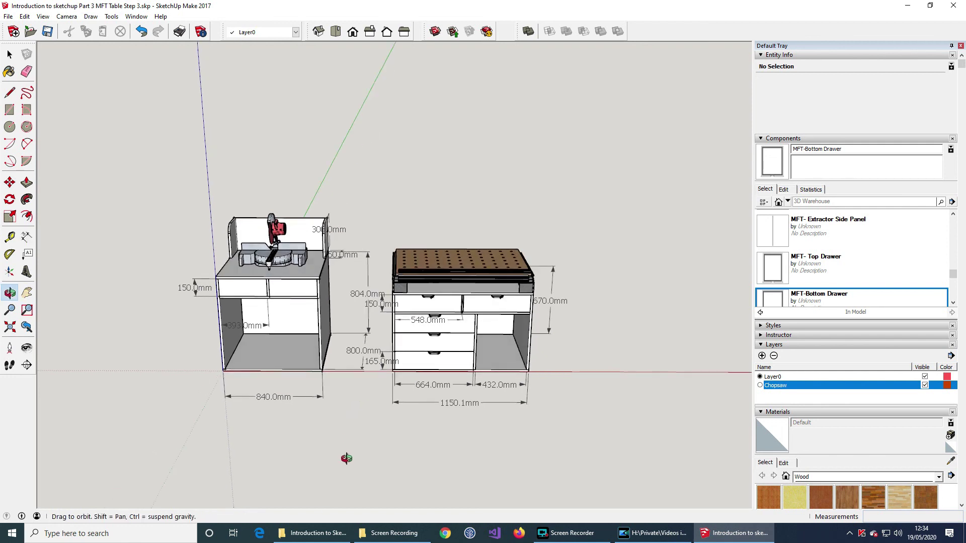
pyautogui.moveTo(641, 287); pyautogui.dragTo(593, 365, button='middle')
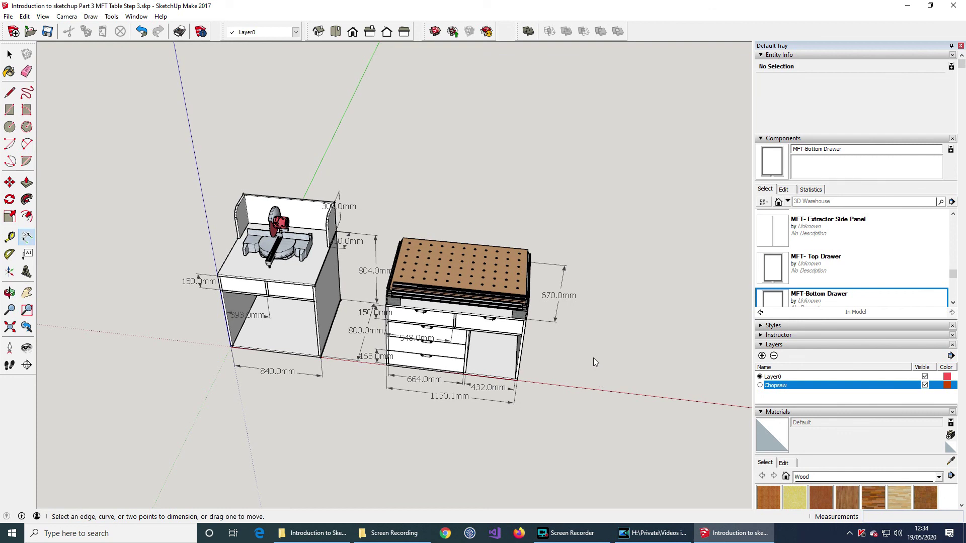
pyautogui.moveTo(593, 358); pyautogui.dragTo(579, 330, button='middle')
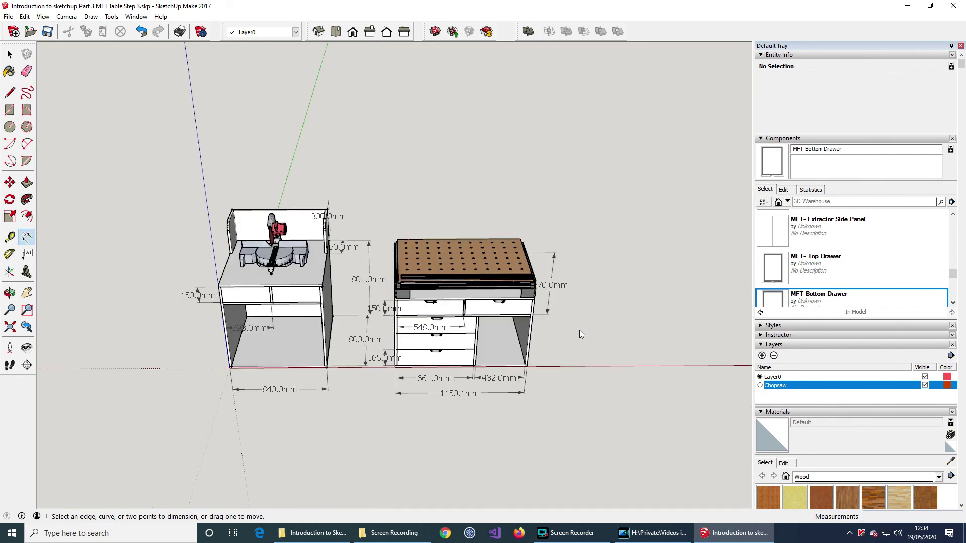